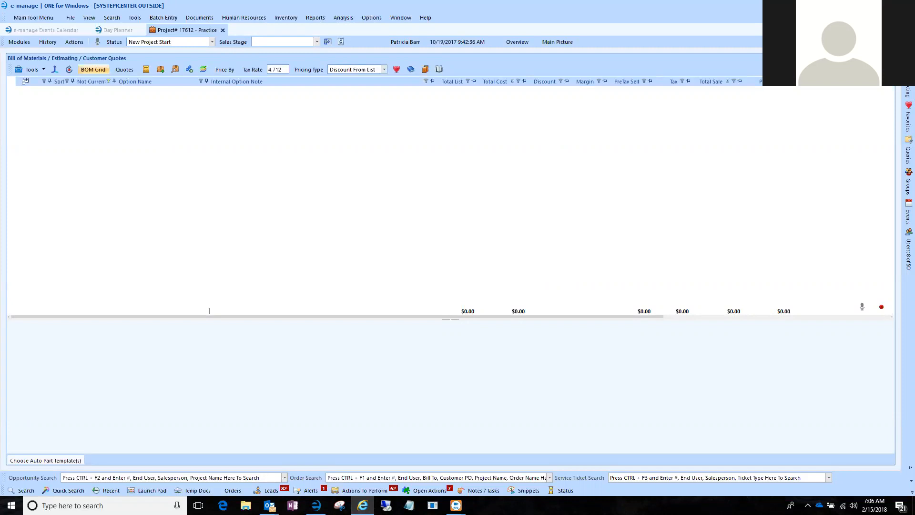
# Launch CET Designer from the desktop and maximize its new drawing window.
pyautogui.click(860, 6)
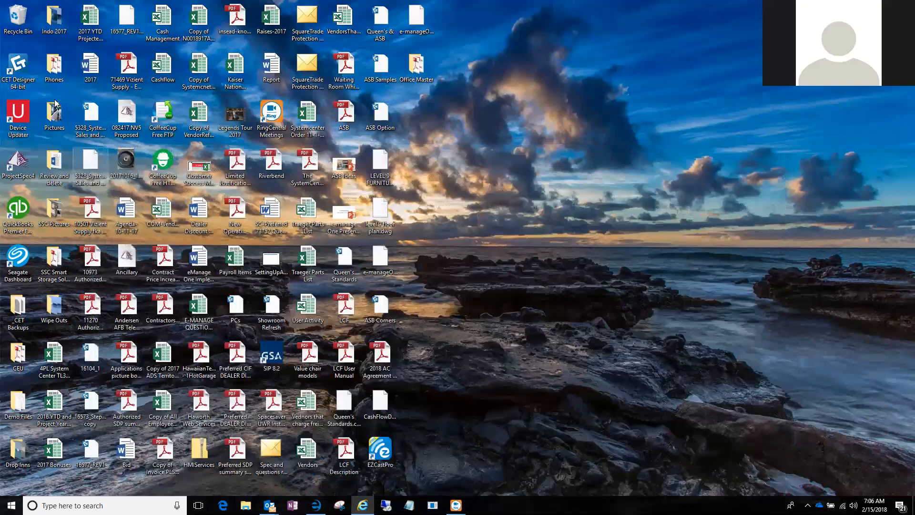
pyautogui.doubleClick(18, 67)
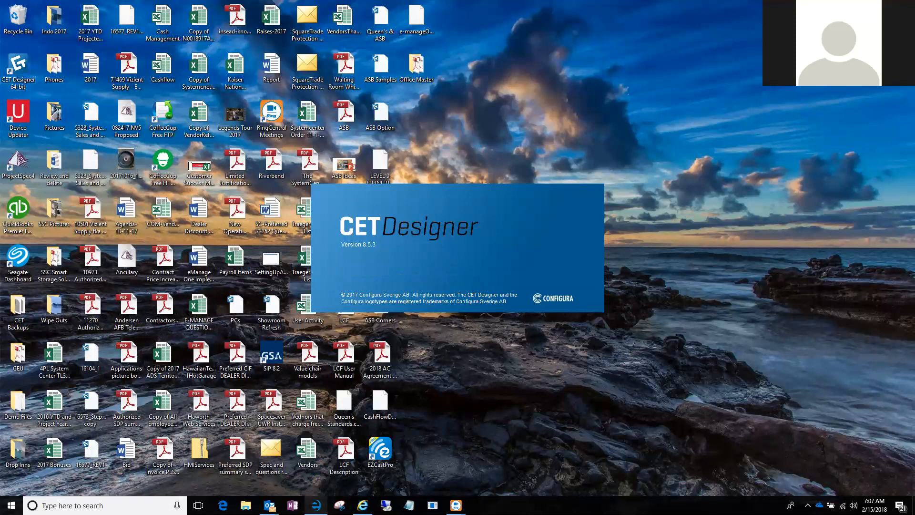
pyautogui.click(316, 505)
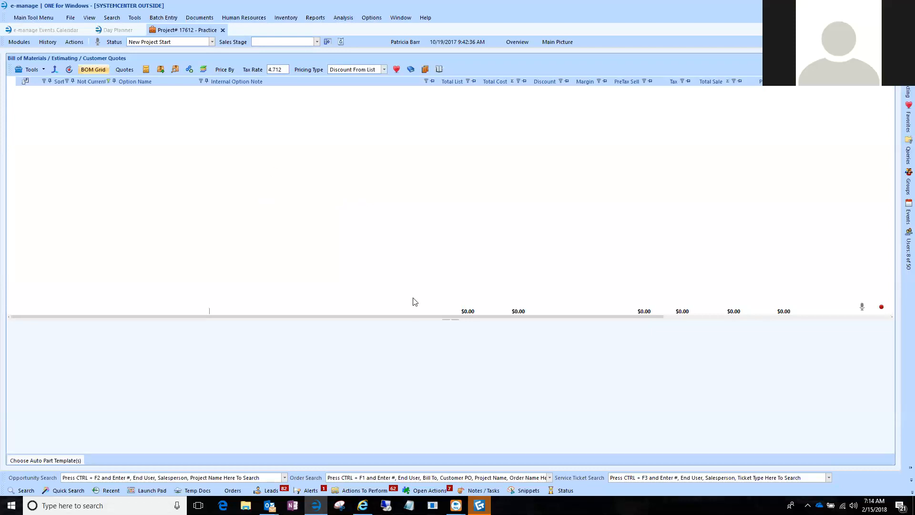
pyautogui.click(479, 505)
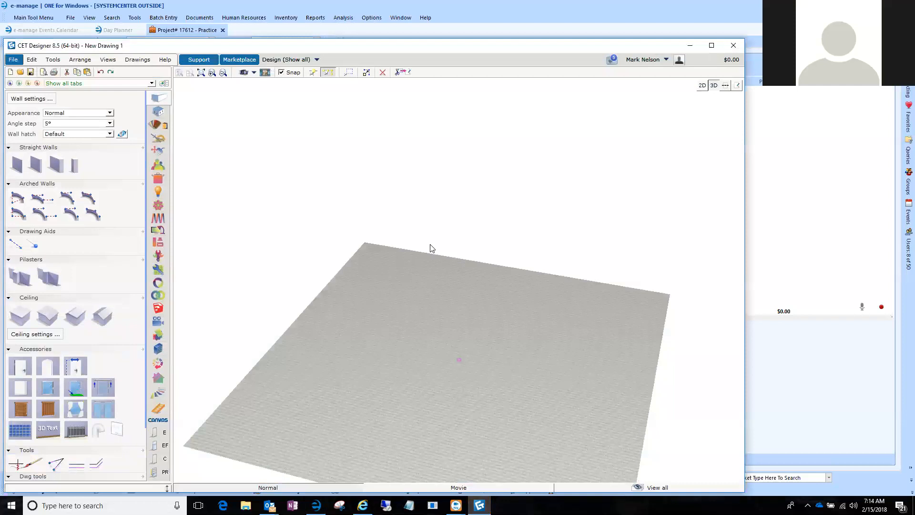
pyautogui.doubleClick(329, 46)
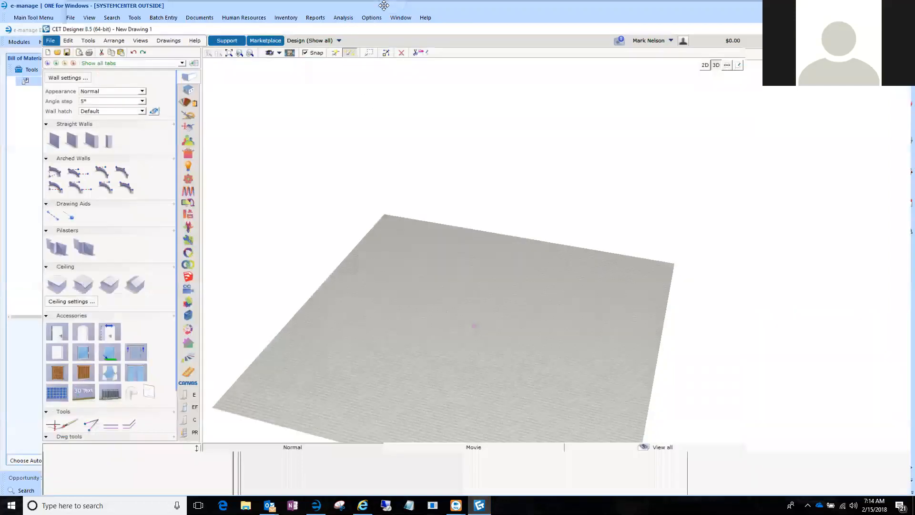
pyautogui.moveTo(159, 228)
pyautogui.scroll(-3, 160, 231)
pyautogui.scroll(-4, 159, 228)
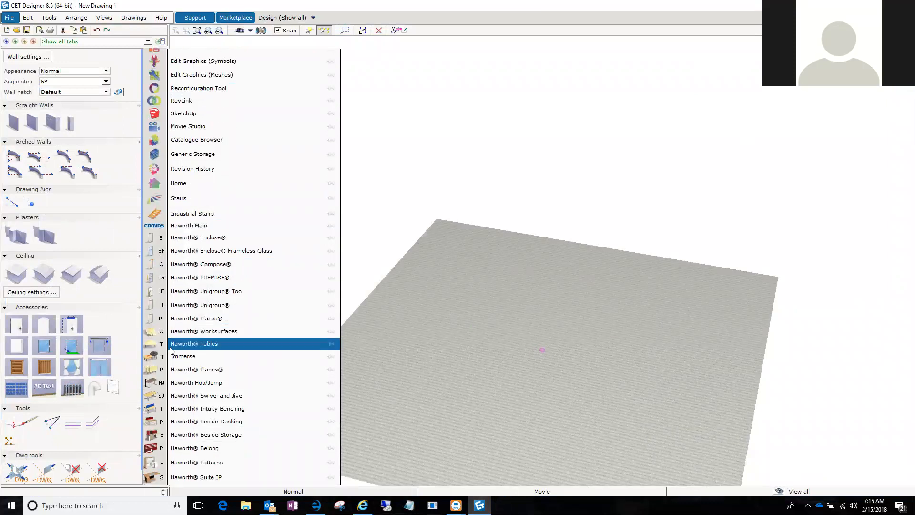
pyautogui.scroll(-10, 157, 367)
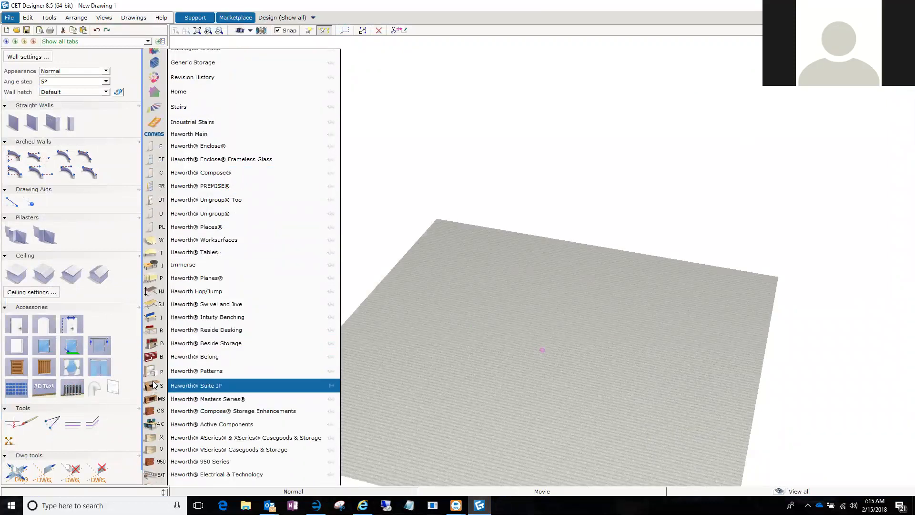
# Open the drawing ASB Samples.cmdrw from the Desktop and look over the furniture layout in 3D.
pyautogui.click(17, 29)
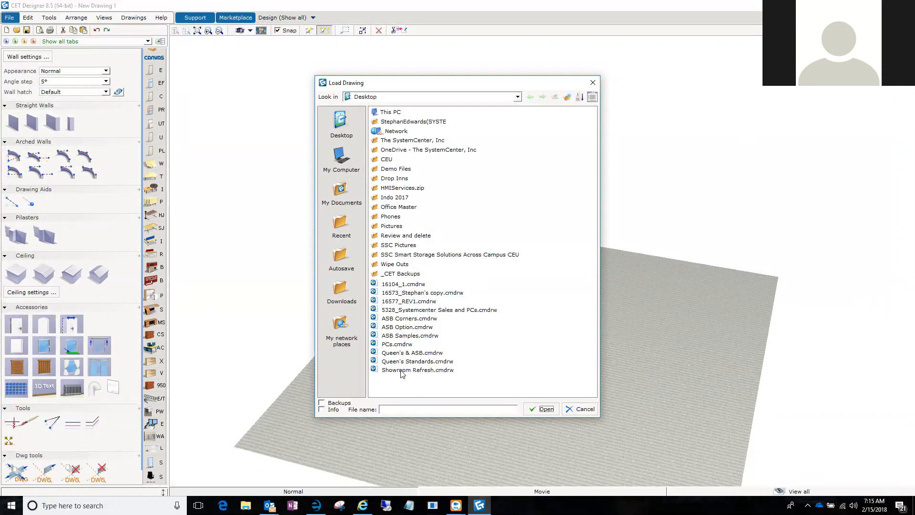
pyautogui.click(401, 336)
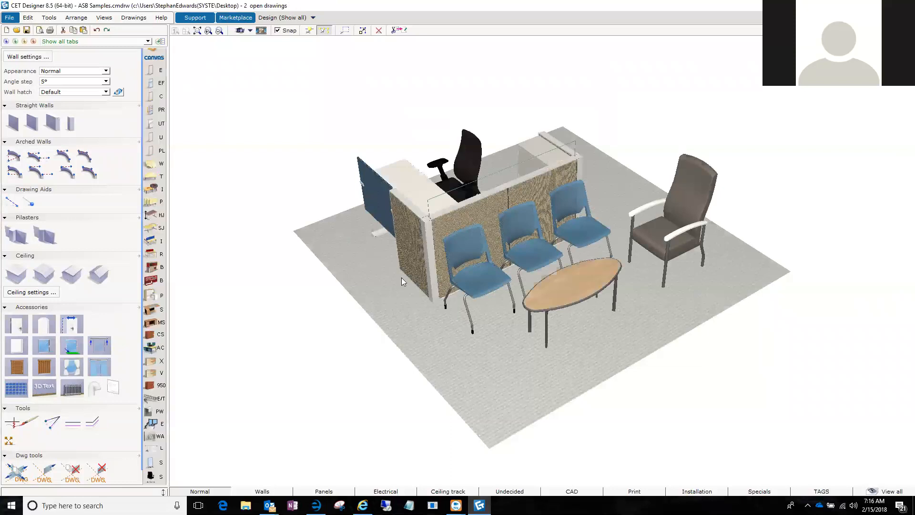
pyautogui.moveTo(515, 372)
pyautogui.mouseDown()
pyautogui.moveTo(470, 339)
pyautogui.moveTo(506, 349)
pyautogui.moveTo(524, 338)
pyautogui.moveTo(517, 365)
pyautogui.moveTo(528, 363)
pyautogui.mouseUp()
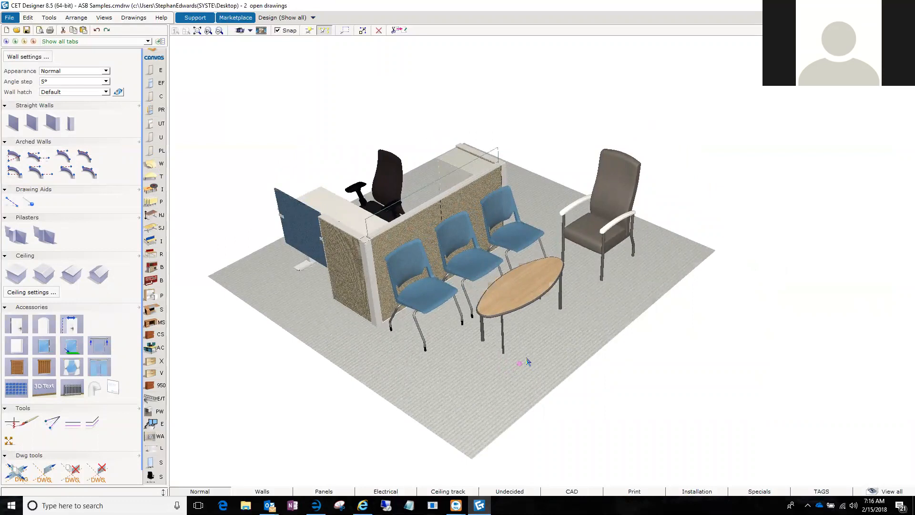
pyautogui.moveTo(533, 347); pyautogui.dragTo(562, 331)
pyautogui.moveTo(602, 307); pyautogui.dragTo(579, 331)
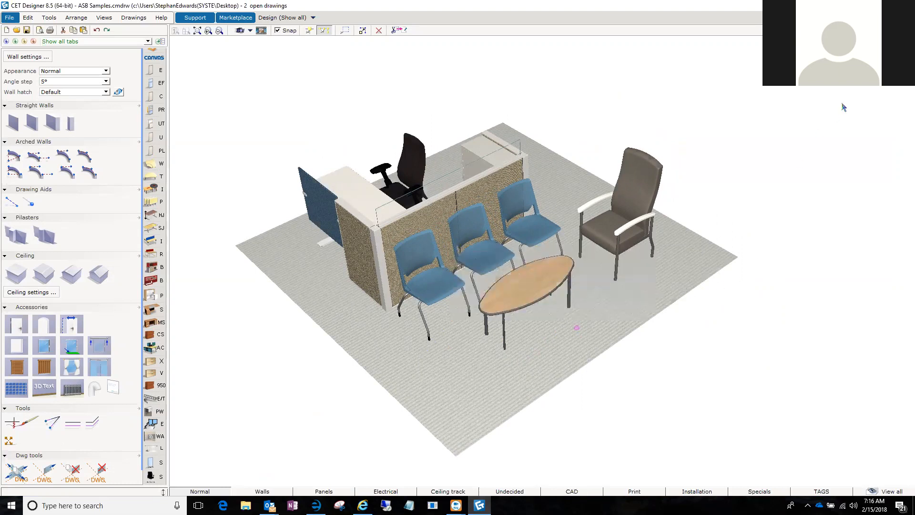
# Show the furniture layout in 2D plan view and open the Part Tagging dialog.
pyautogui.click(906, 31)
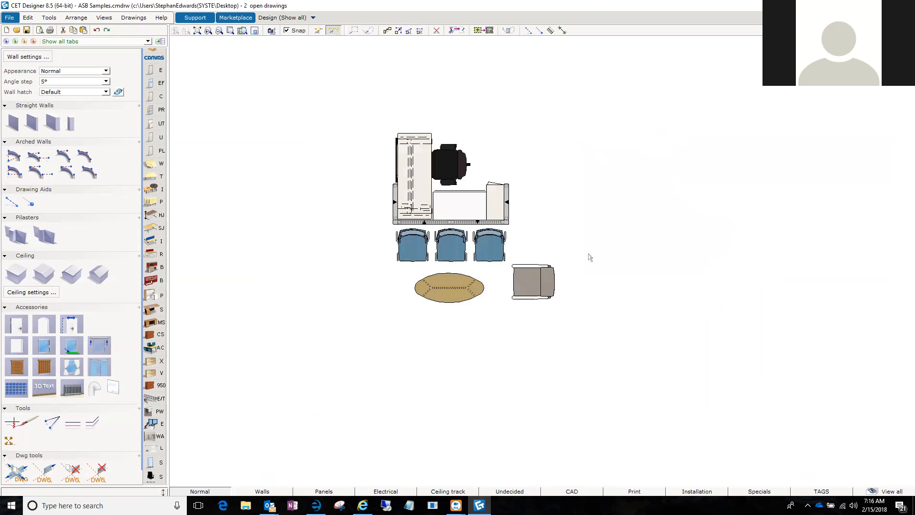
pyautogui.scroll(2, 545, 212)
pyautogui.moveTo(546, 216); pyautogui.dragTo(596, 227)
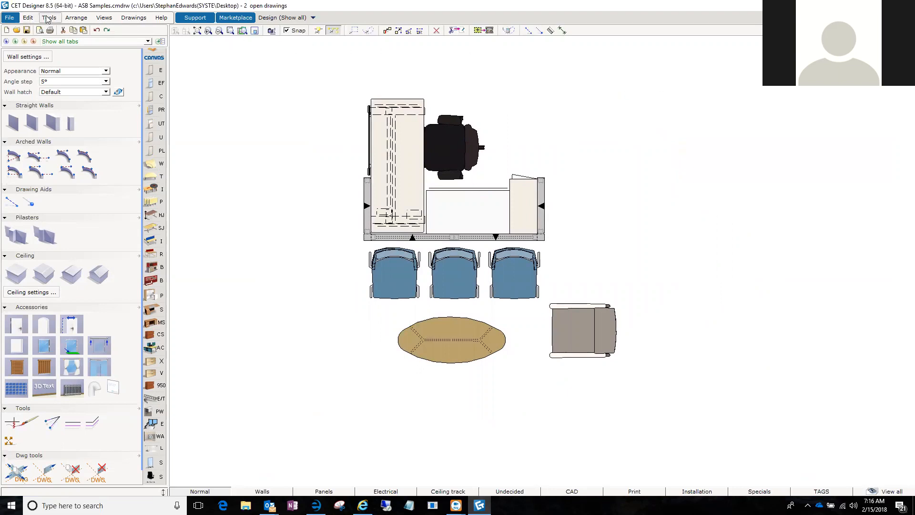
pyautogui.click(77, 19)
pyautogui.click(63, 29)
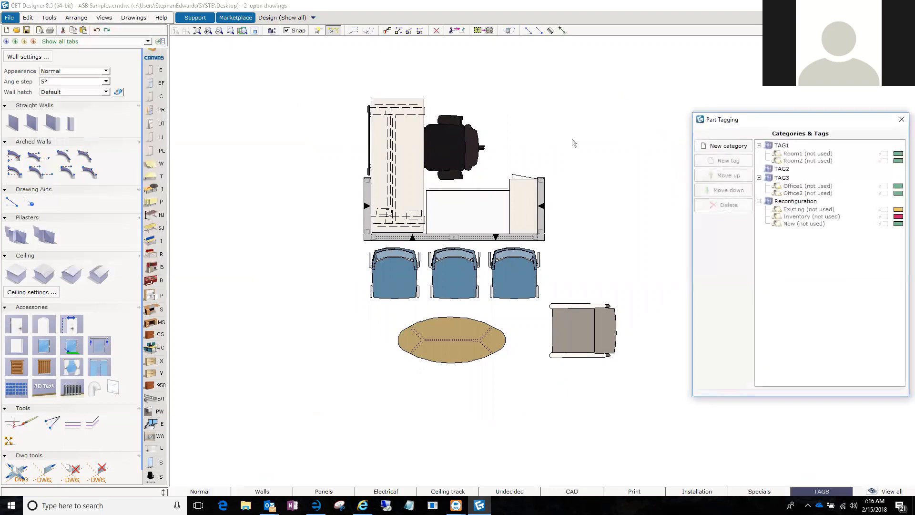
# Rename the Room1 tag under TAG1 as Workstation.
pyautogui.click(792, 154)
pyautogui.moveTo(760, 408); pyautogui.dragTo(677, 410)
pyautogui.write('Workstation')
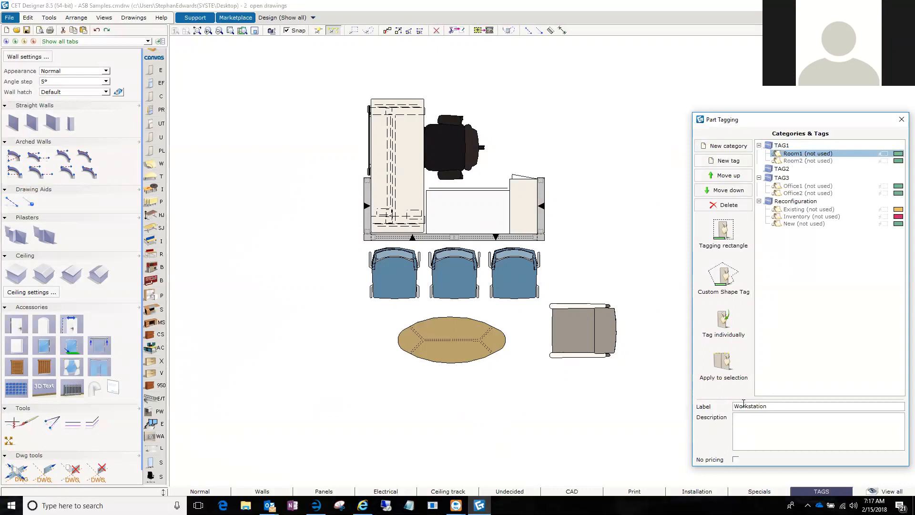
pyautogui.press('Return')
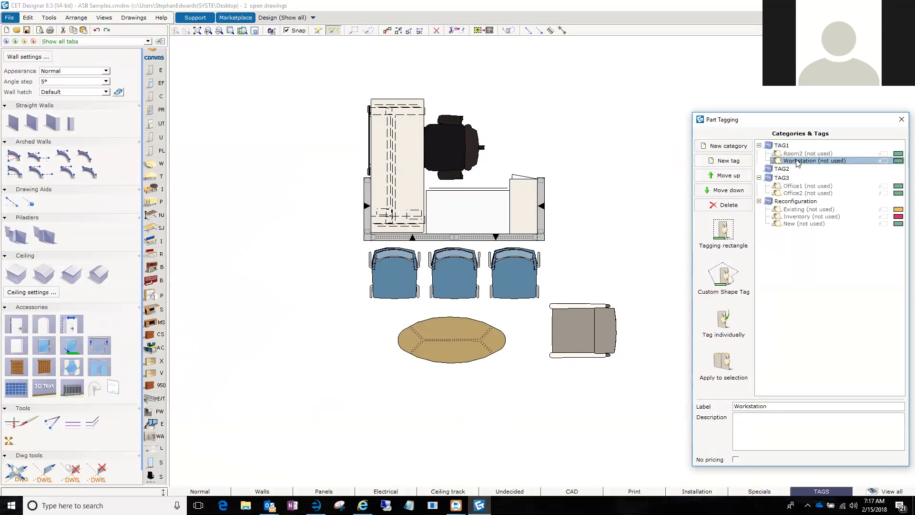
# Relabel the Workstation tag under TAG1 as Seating.
pyautogui.click(777, 406)
pyautogui.moveTo(778, 409); pyautogui.dragTo(709, 413)
pyautogui.write('Seating')
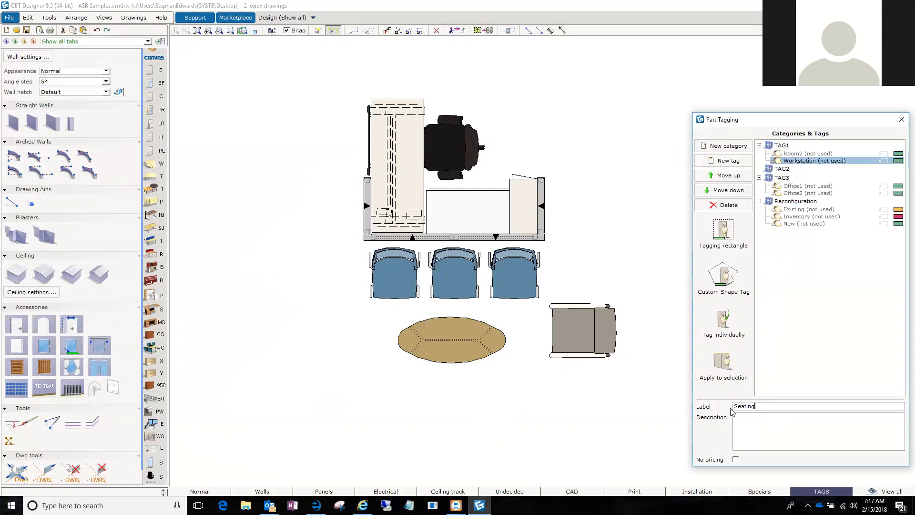
pyautogui.press('Return')
# Add a new tag under TAG1 and label it Special.
pyautogui.click(735, 163)
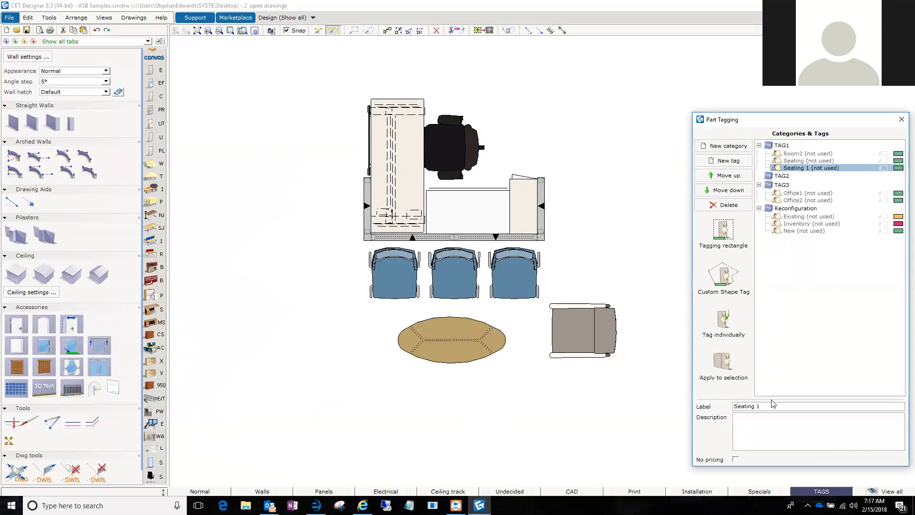
pyautogui.moveTo(765, 406); pyautogui.dragTo(642, 408)
pyautogui.write('Spa')
pyautogui.press('Return')
pyautogui.click(745, 407)
pyautogui.press('BackSpace')
pyautogui.write('ecial')
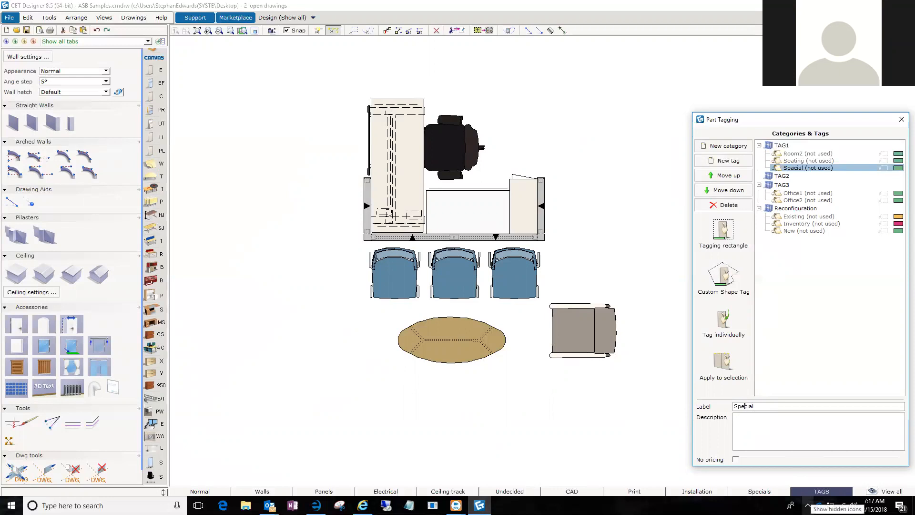
# Rename the Room2 tag under TAG1 as Workstation.
pyautogui.click(806, 156)
pyautogui.moveTo(762, 405); pyautogui.dragTo(689, 408)
pyautogui.write('W')
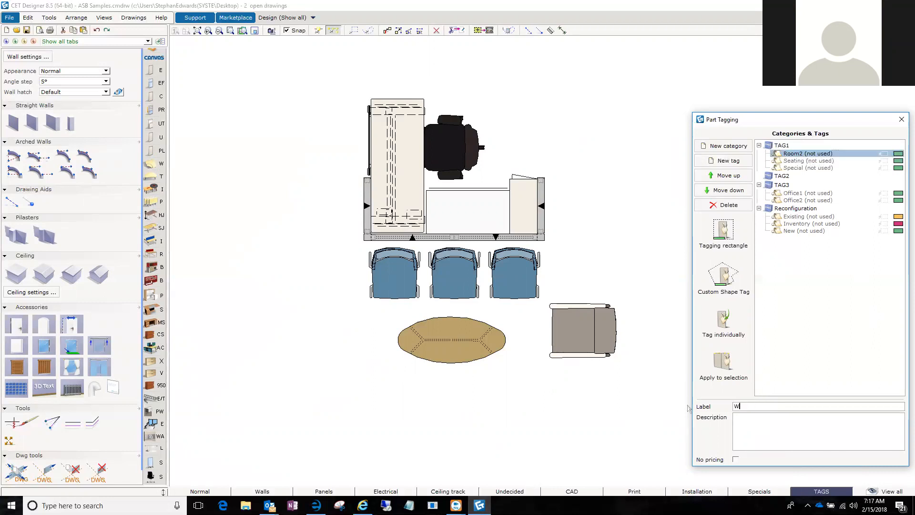
pyautogui.write('orkstation')
pyautogui.press('Return')
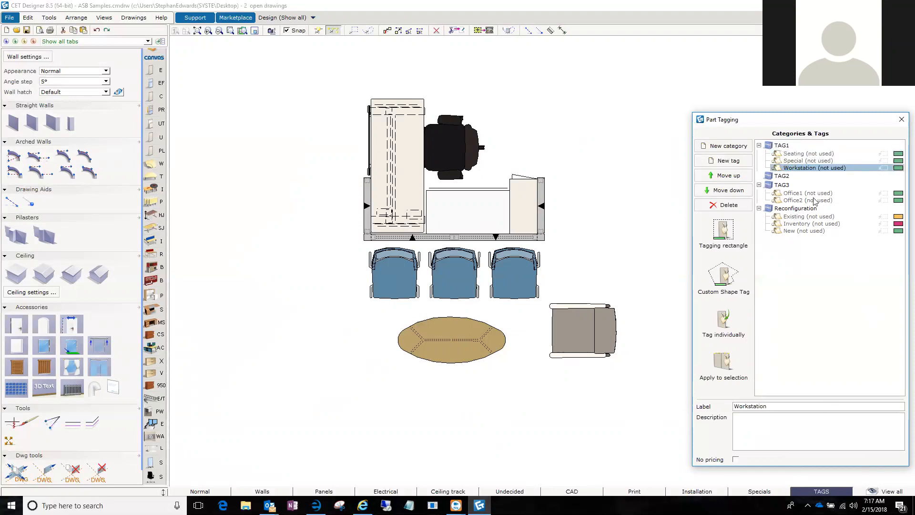
# Draw a tagging rectangle for the Workstation tag around the reception desk, its panels and the black task chair.
pyautogui.click(724, 232)
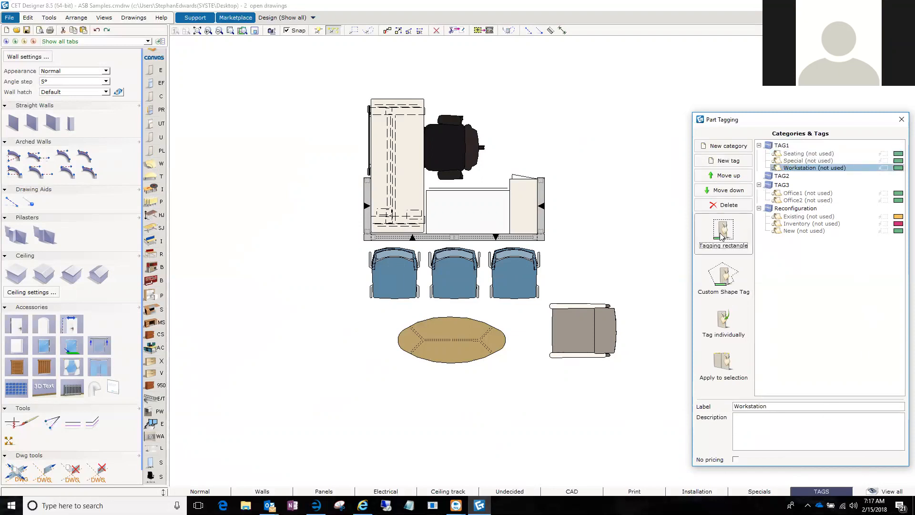
pyautogui.click(323, 93)
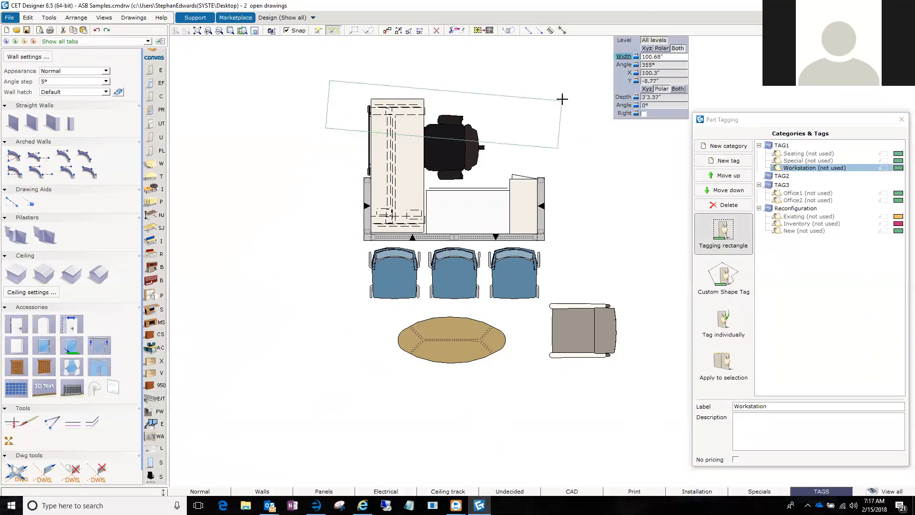
pyautogui.click(584, 81)
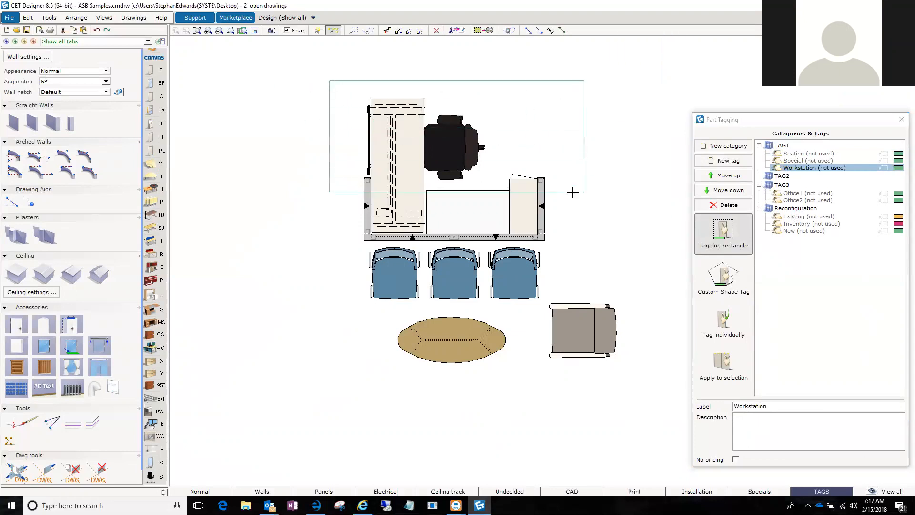
pyautogui.click(572, 245)
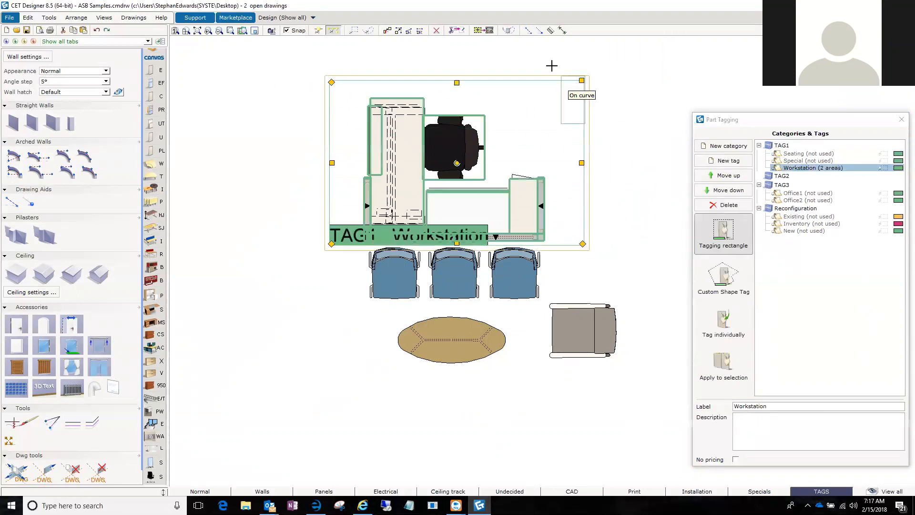
# Tag the grey armchair individually with the Special tag.
pyautogui.click(797, 161)
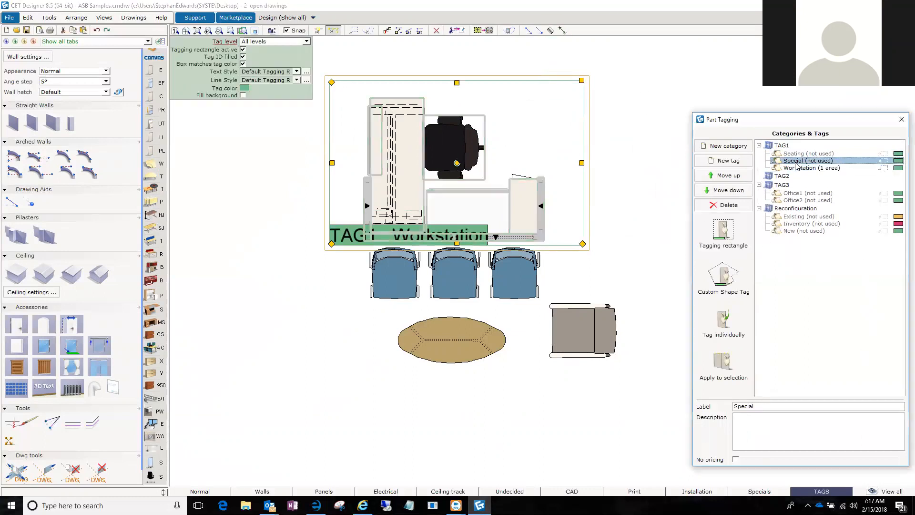
pyautogui.click(723, 325)
pyautogui.click(596, 326)
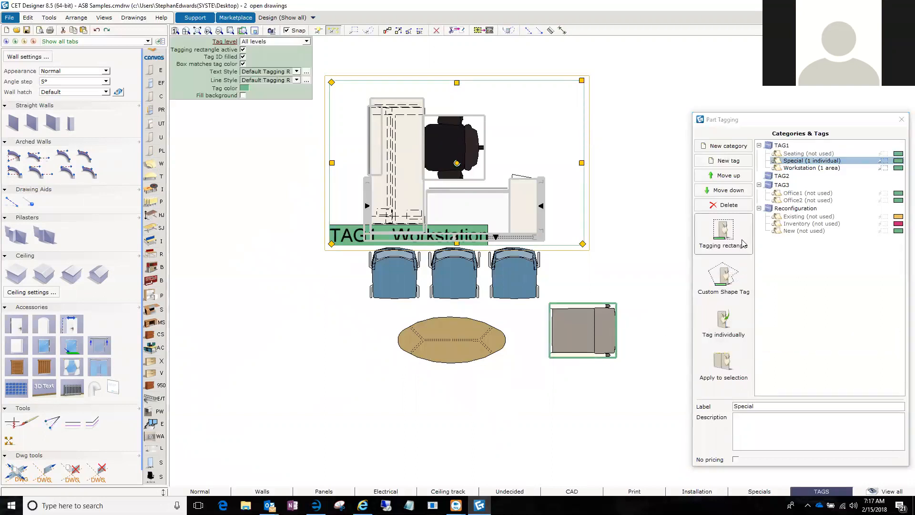
# Draw a tagging rectangle for the Seating tag around the three blue chairs and the oval table.
pyautogui.click(795, 153)
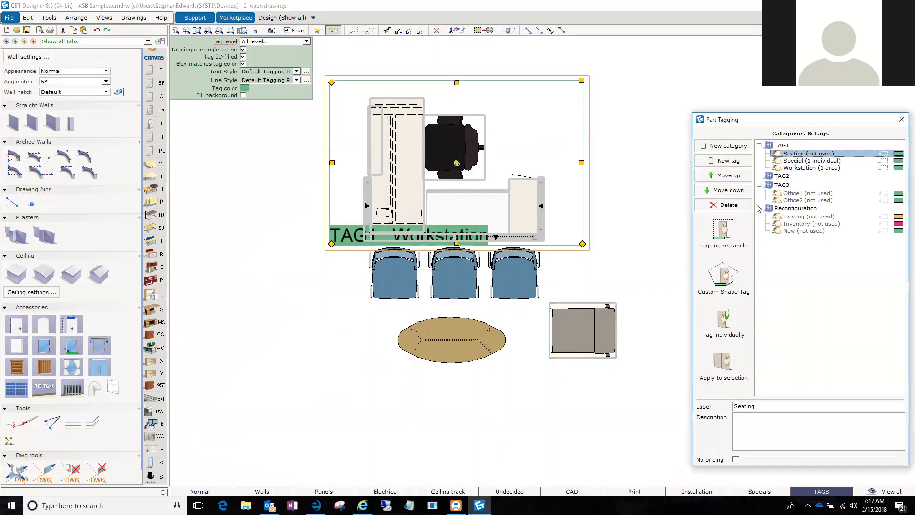
pyautogui.click(723, 232)
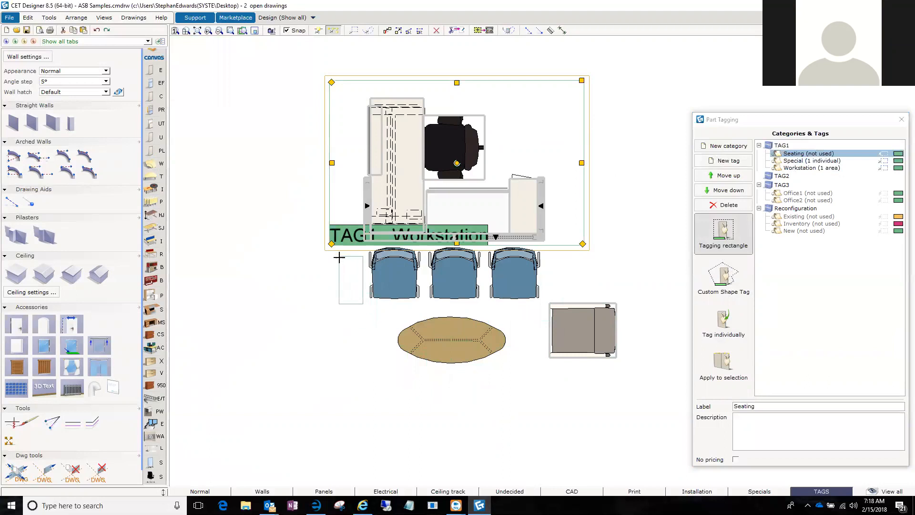
pyautogui.click(337, 375)
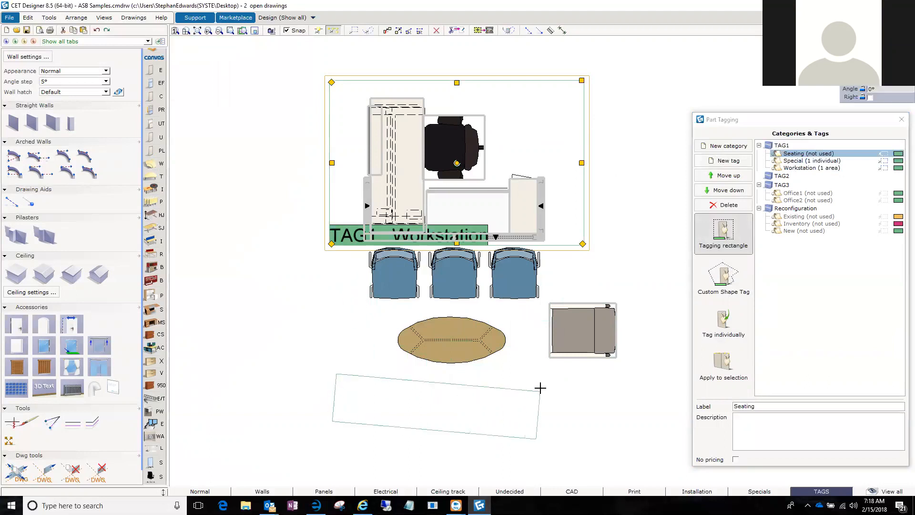
pyautogui.click(544, 372)
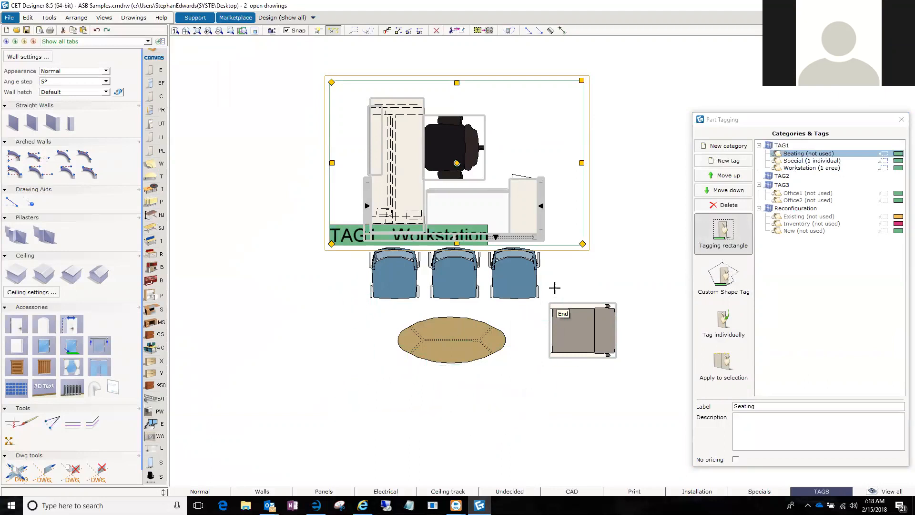
pyautogui.click(547, 251)
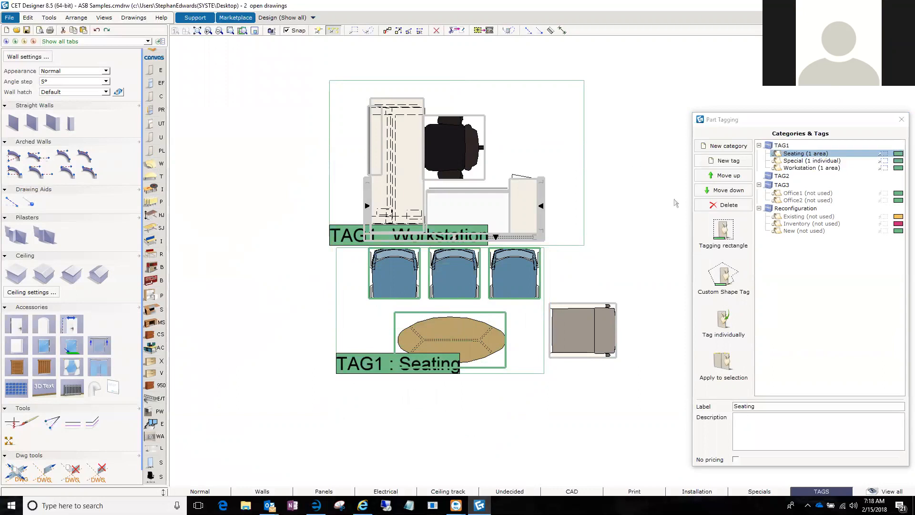
pyautogui.click(779, 177)
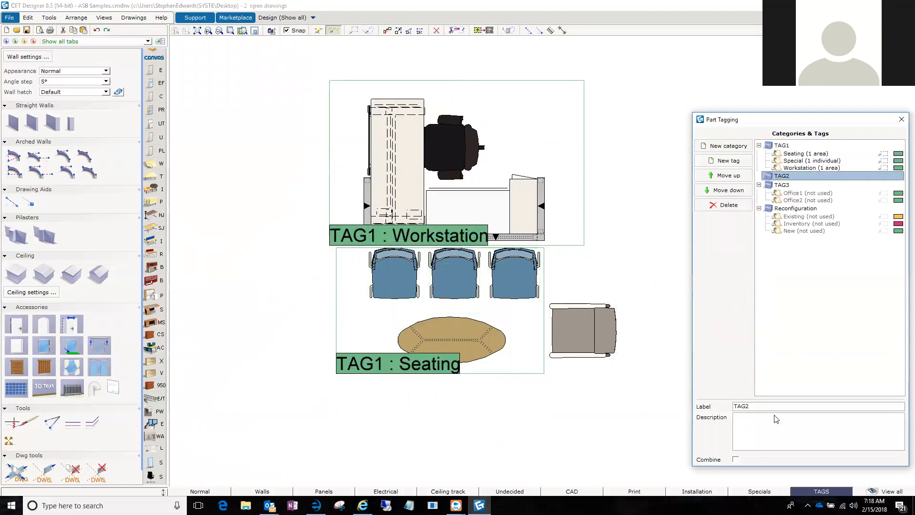
pyautogui.doubleClick(762, 406)
pyautogui.write('Seat')
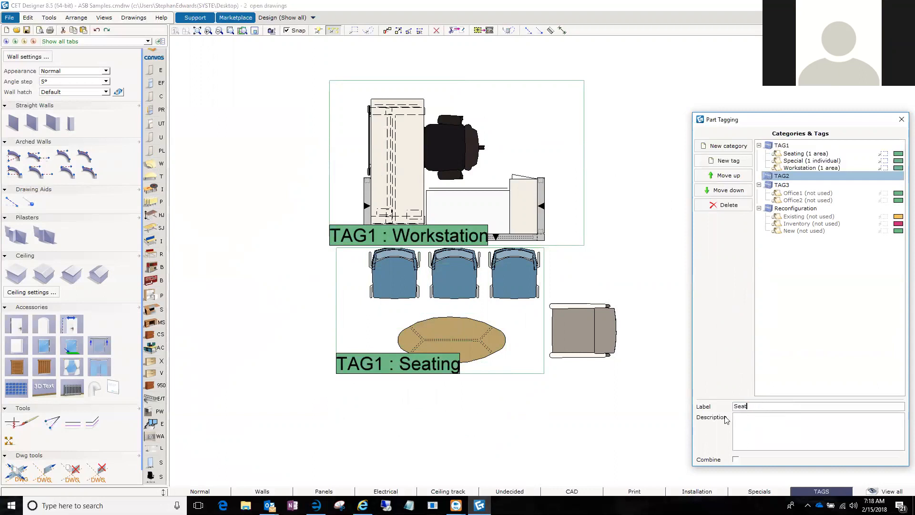
pyautogui.press('Return')
# Relabel the second tag category as TAG 2 and select it.
pyautogui.moveTo(764, 407); pyautogui.dragTo(675, 412)
pyautogui.write('Ta')
pyautogui.click(768, 177)
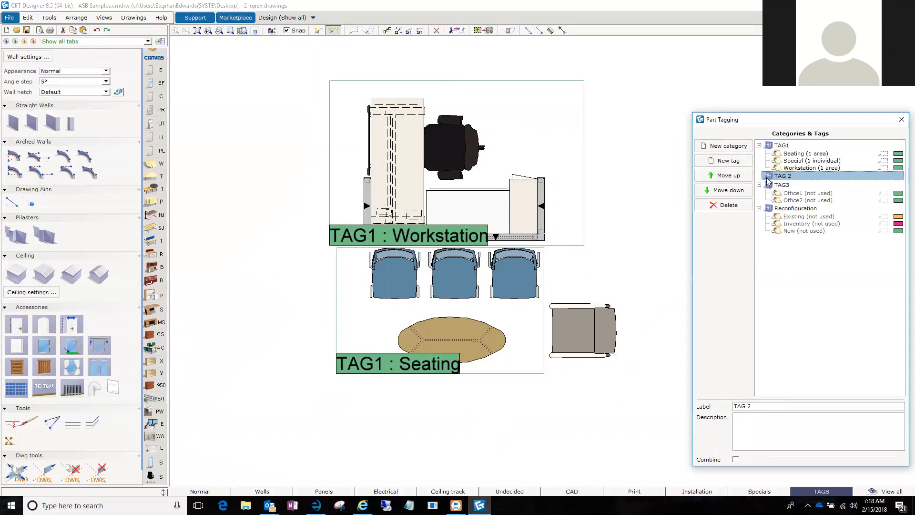
# Add a new tag labelled Seating under the TAG 2 category.
pyautogui.click(722, 162)
pyautogui.click(767, 409)
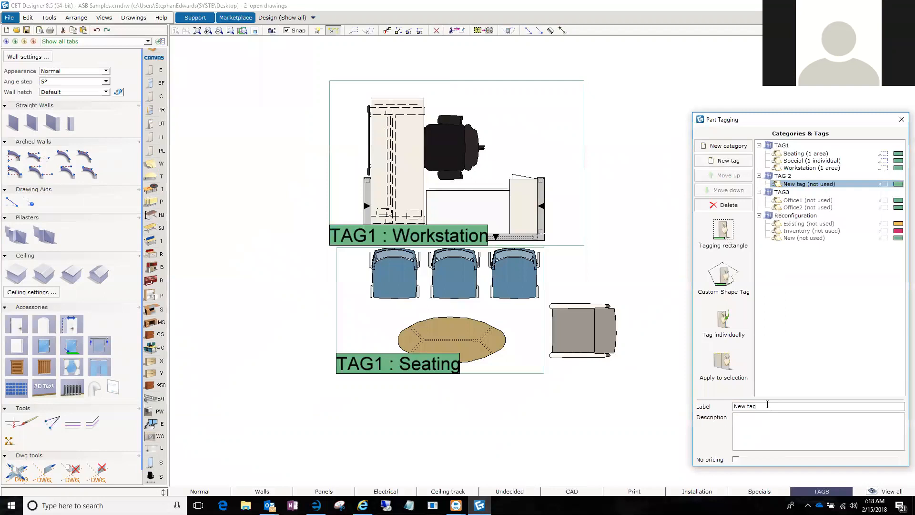
pyautogui.write('Seating')
pyautogui.press('Return')
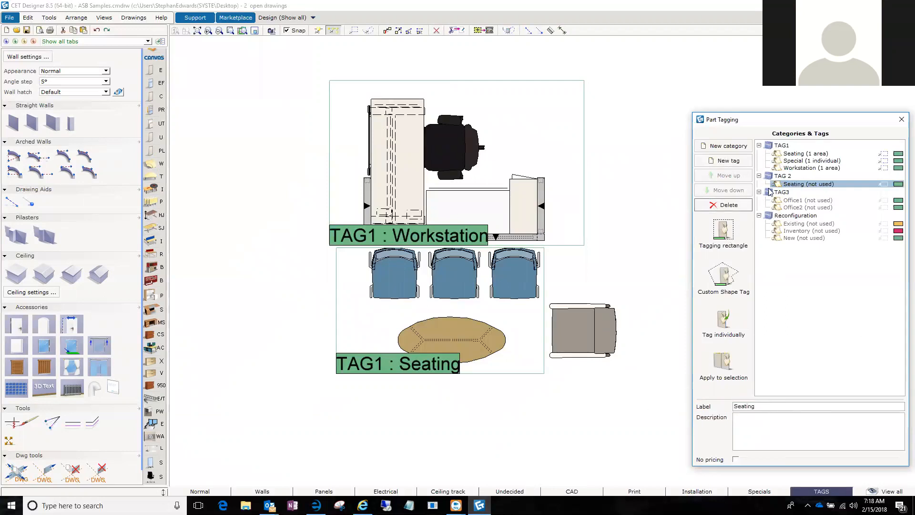
# Add another new tag under the TAG 2 category and label it Workstation.
pyautogui.click(785, 176)
pyautogui.click(724, 161)
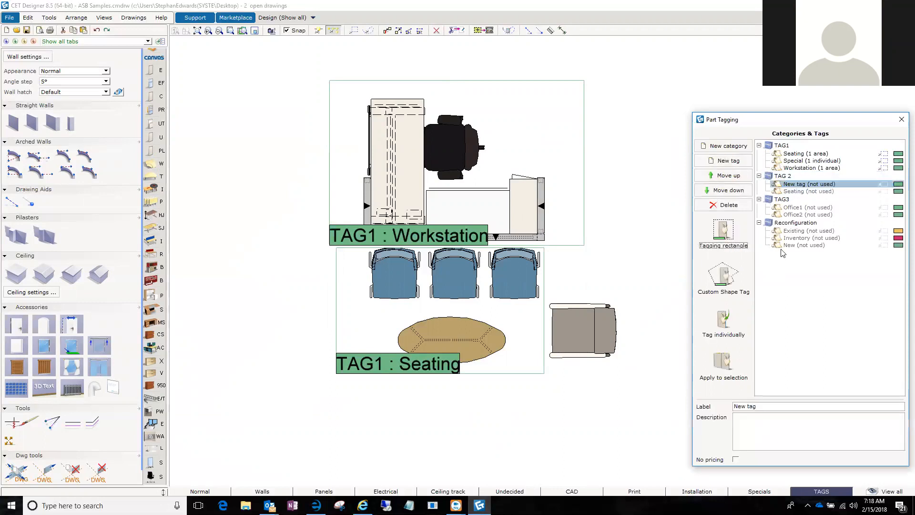
pyautogui.click(771, 406)
pyautogui.moveTo(719, 407); pyautogui.dragTo(693, 406)
pyautogui.write('Workstation')
pyautogui.press('Return')
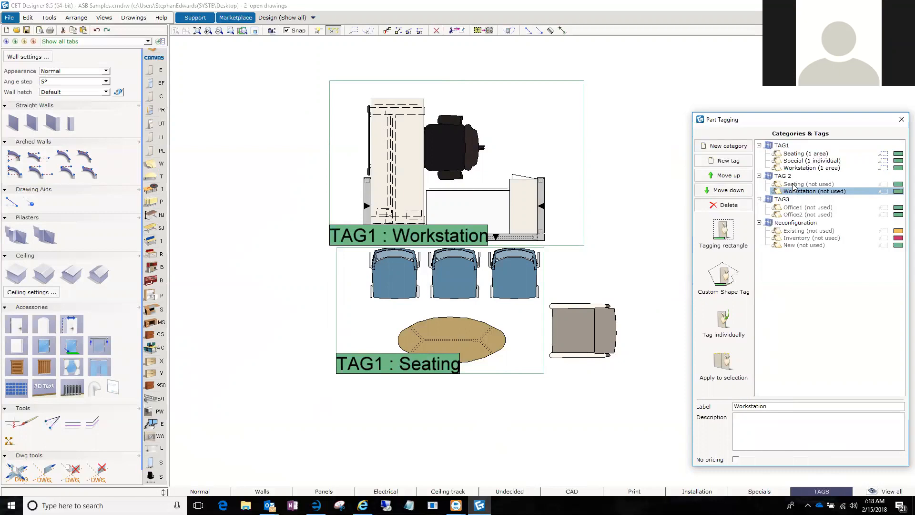
# Draw a tagging rectangle for the TAG 2 Workstation tag around the reception desk, its panels and the black task chair.
pyautogui.click(729, 235)
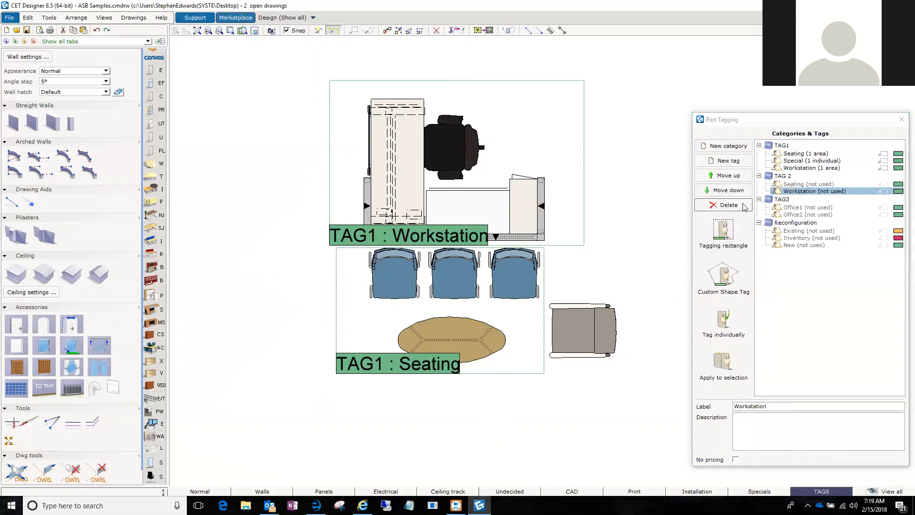
pyautogui.click(716, 232)
pyautogui.click(265, 62)
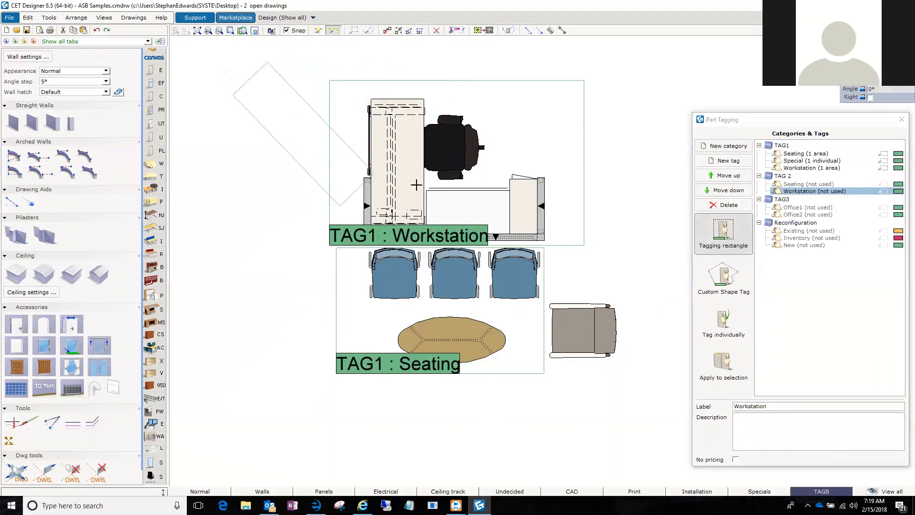
pyautogui.click(621, 52)
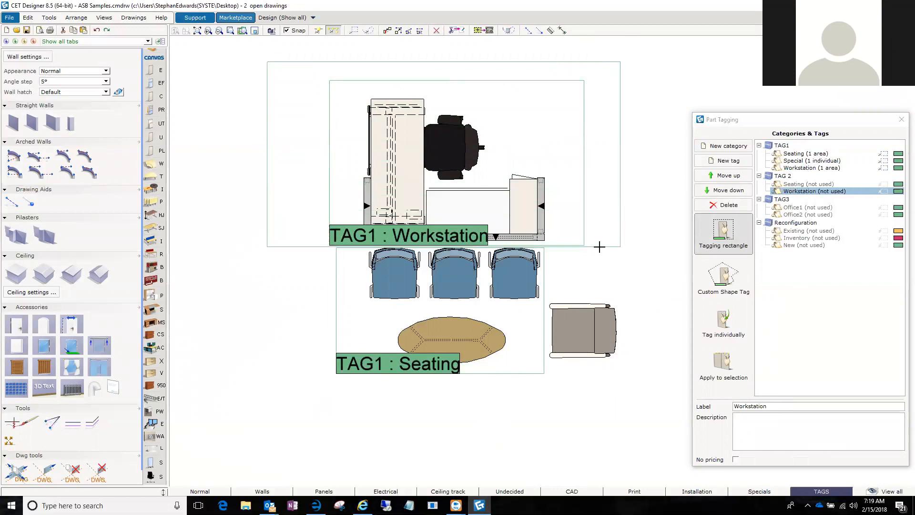
pyautogui.click(600, 246)
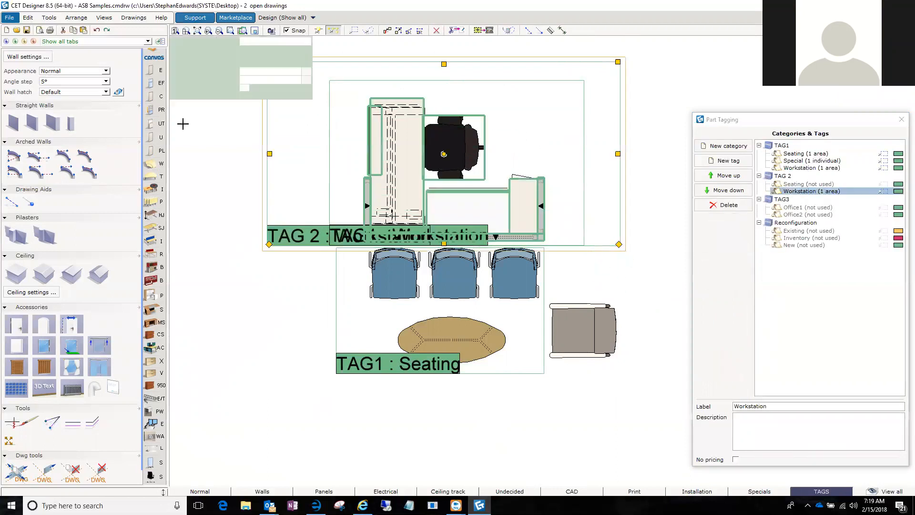
pyautogui.click(239, 365)
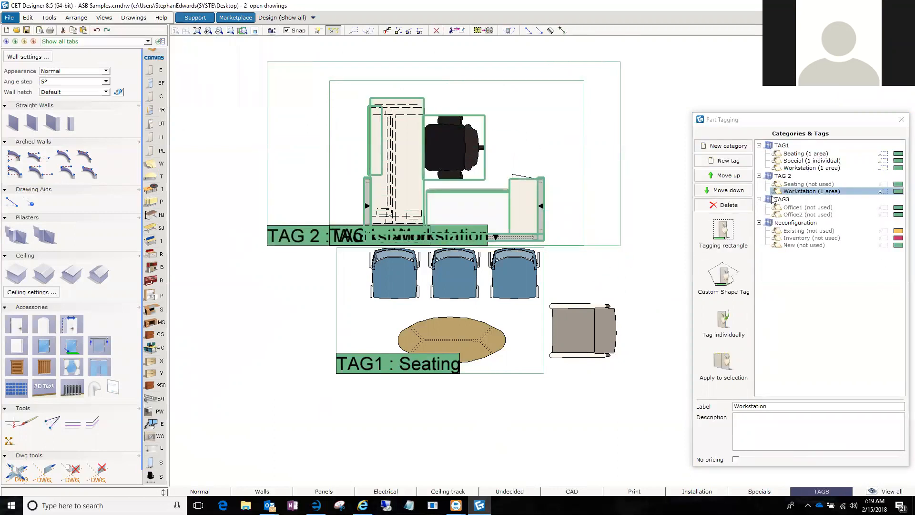
# Draw a tagging rectangle for the TAG 2 Seating tag around the three blue chairs, the oval table and the grey armchair.
pyautogui.click(808, 184)
pyautogui.click(723, 234)
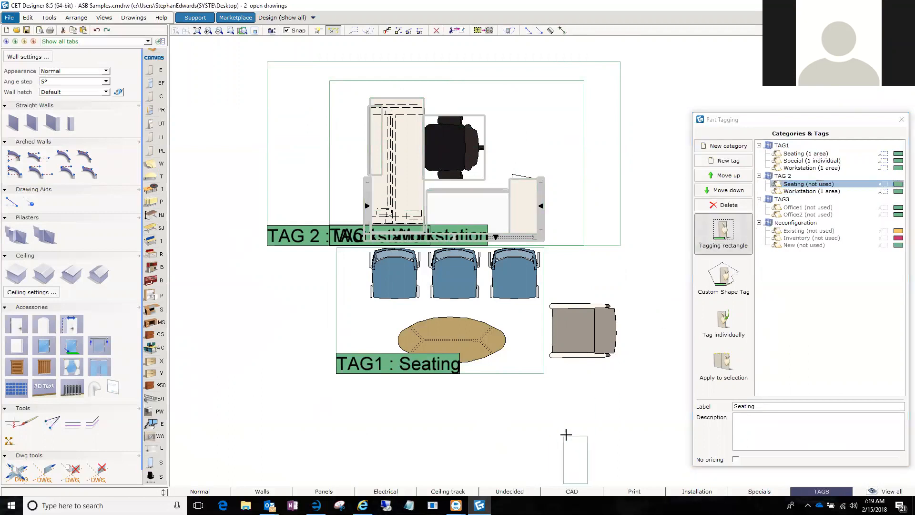
pyautogui.click(636, 405)
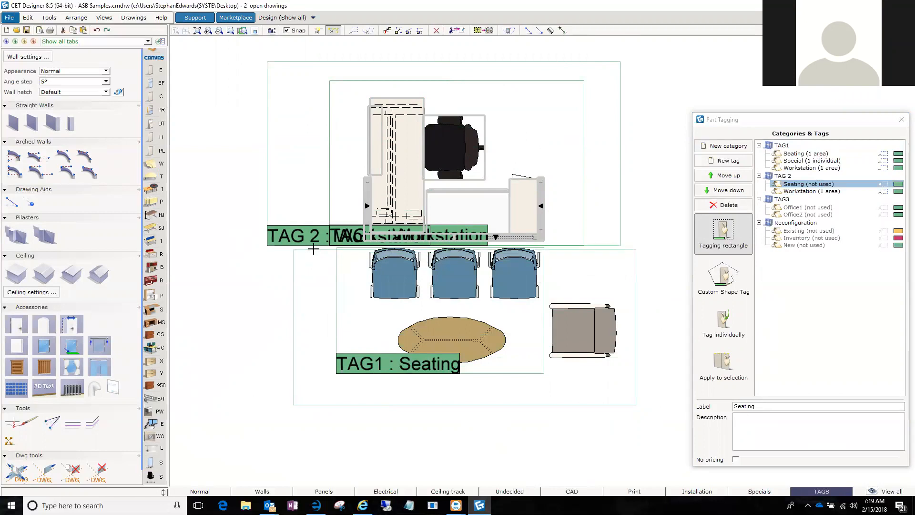
pyautogui.click(294, 252)
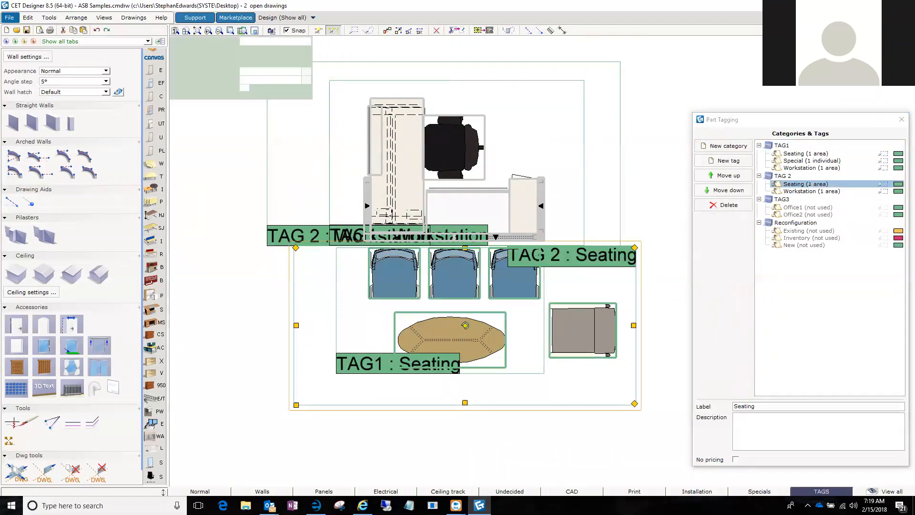
pyautogui.press('Delete')
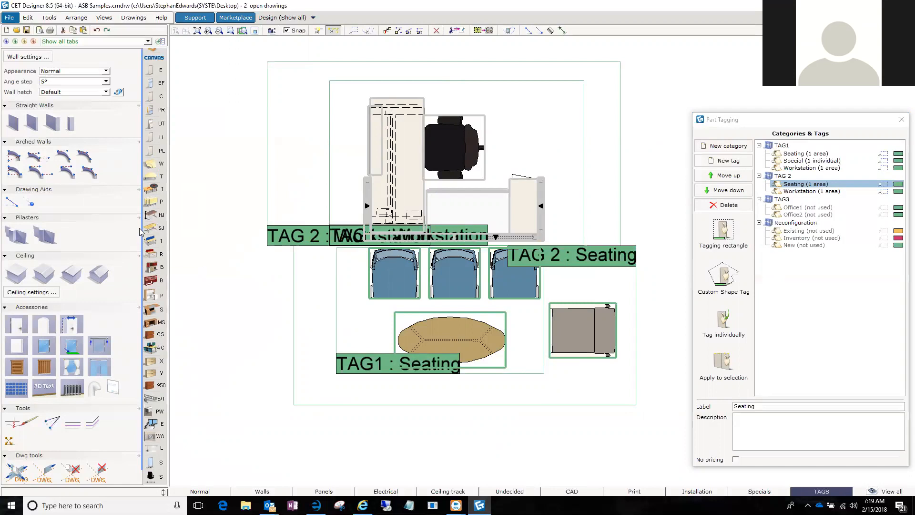
# Set Auto Tags to TAG3 in the Haworth Main functions.
pyautogui.scroll(-3, 162, 327)
pyautogui.scroll(-3, 163, 329)
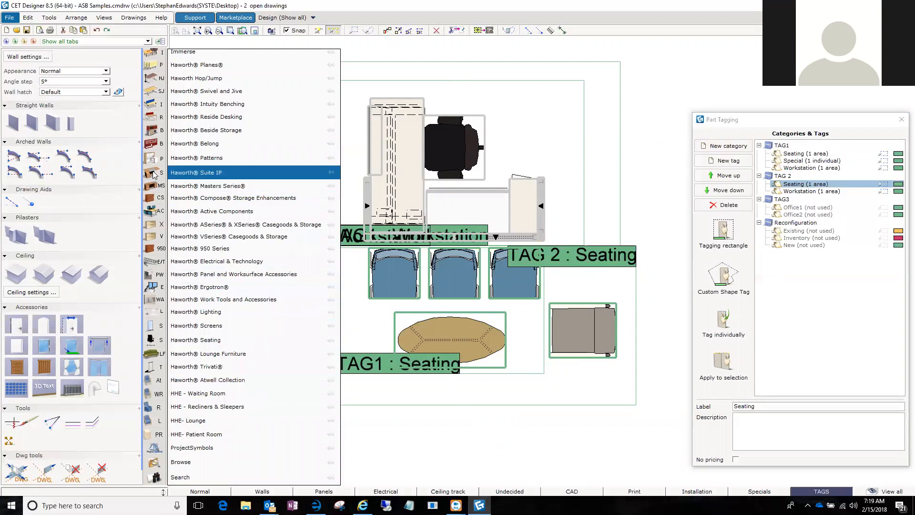
pyautogui.scroll(2, 155, 231)
pyautogui.scroll(3, 154, 231)
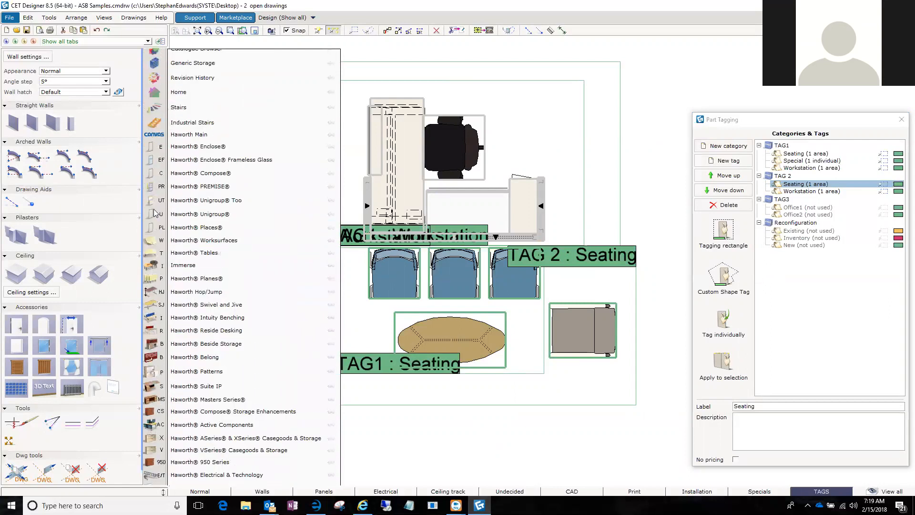
pyautogui.click(162, 135)
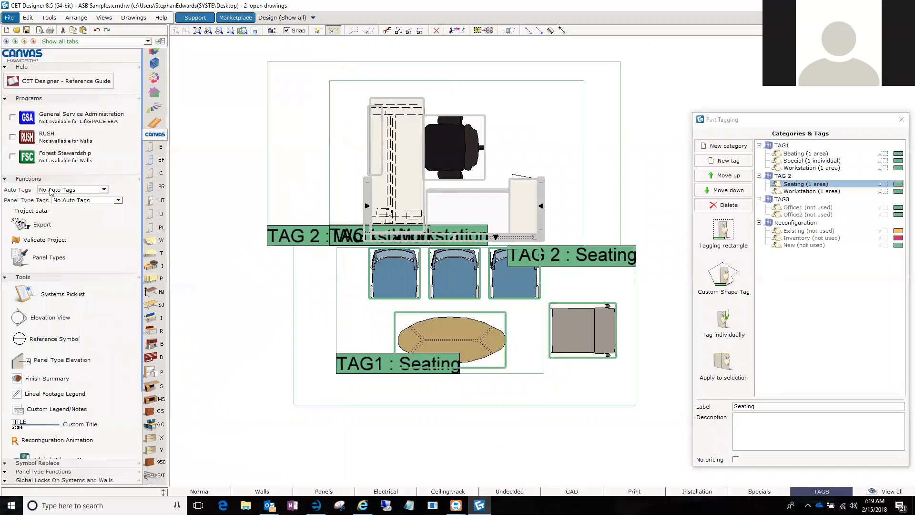
pyautogui.click(106, 190)
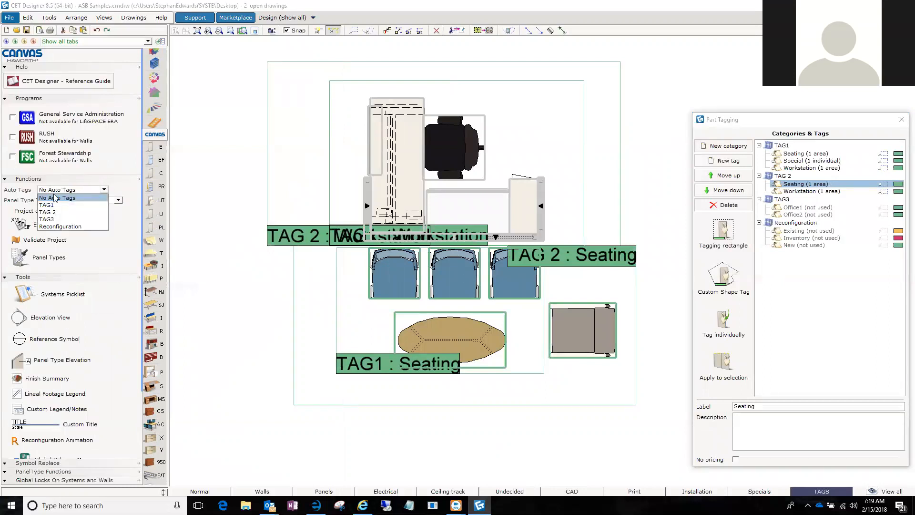
pyautogui.click(55, 223)
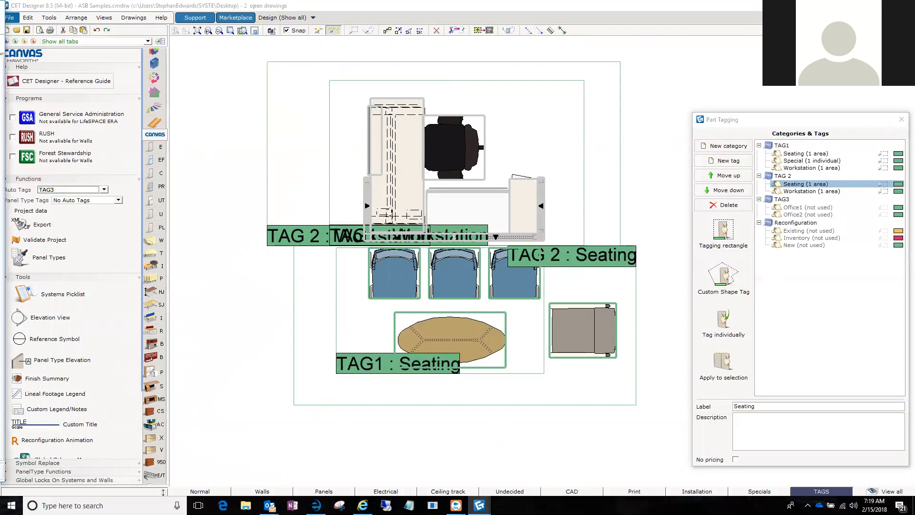
# Bring up the calculation, widen the TAG3 column and examine the TAG1, TAG 2 and TAG3 assignments of all parts.
pyautogui.moveTo(1, 9); pyautogui.dragTo(410, 27)
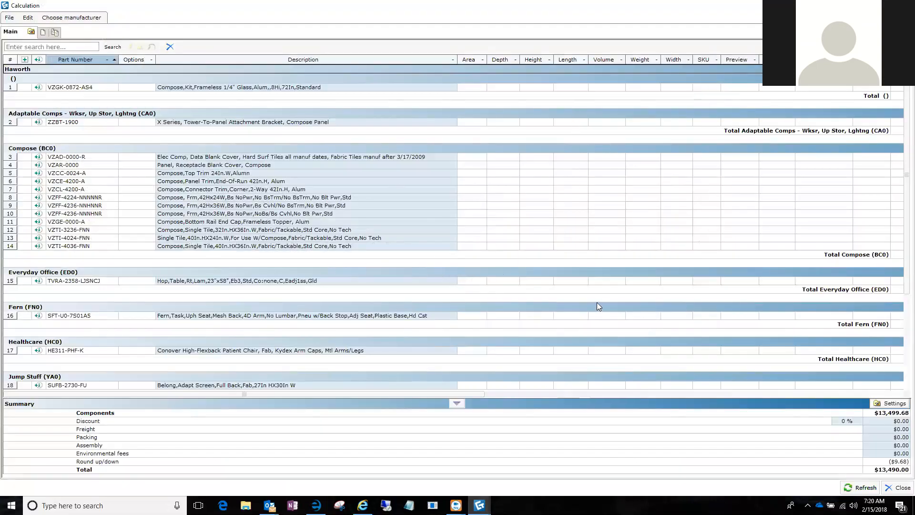
pyautogui.moveTo(235, 392); pyautogui.dragTo(606, 394)
pyautogui.doubleClick(494, 63)
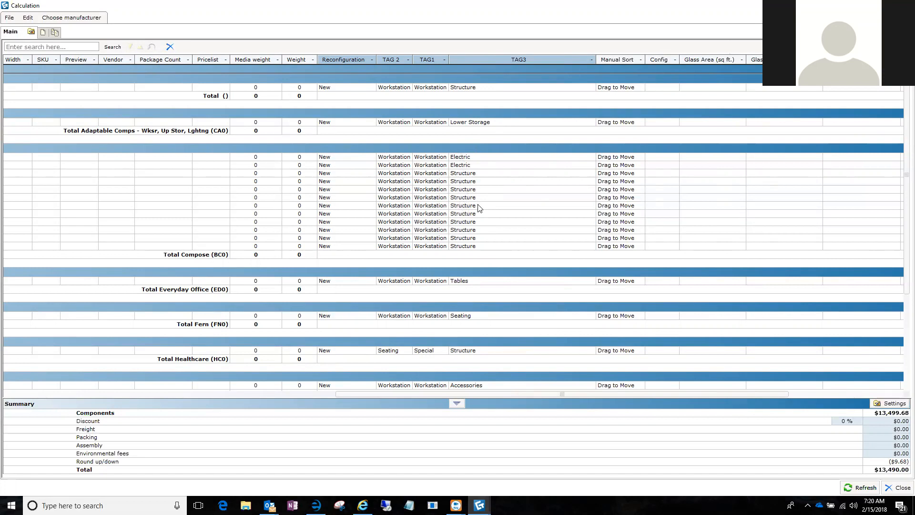
pyautogui.scroll(-1, 478, 207)
pyautogui.scroll(-1, 466, 160)
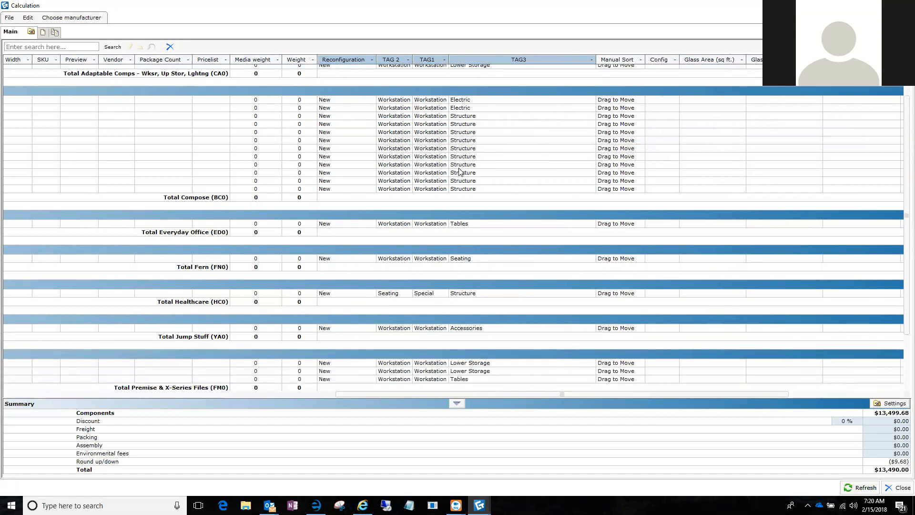
pyautogui.scroll(-2, 465, 303)
pyautogui.scroll(-1, 470, 353)
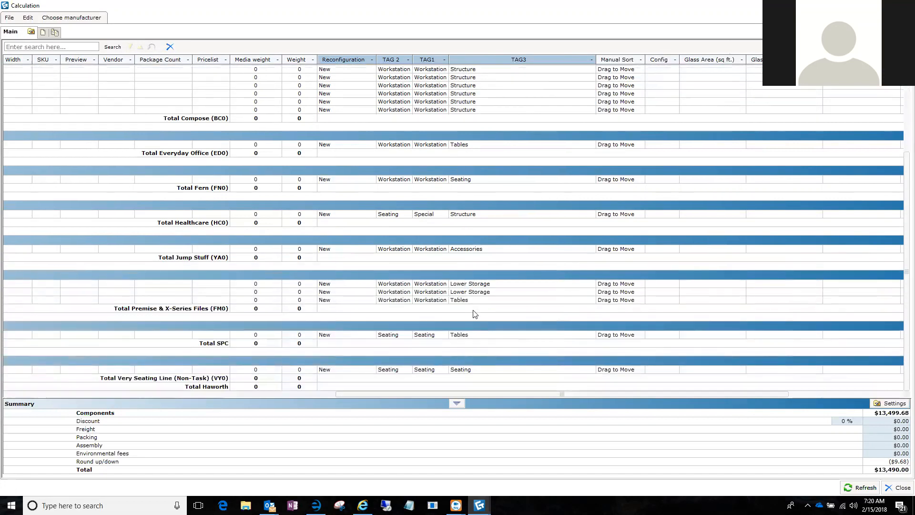
pyautogui.scroll(5, 468, 332)
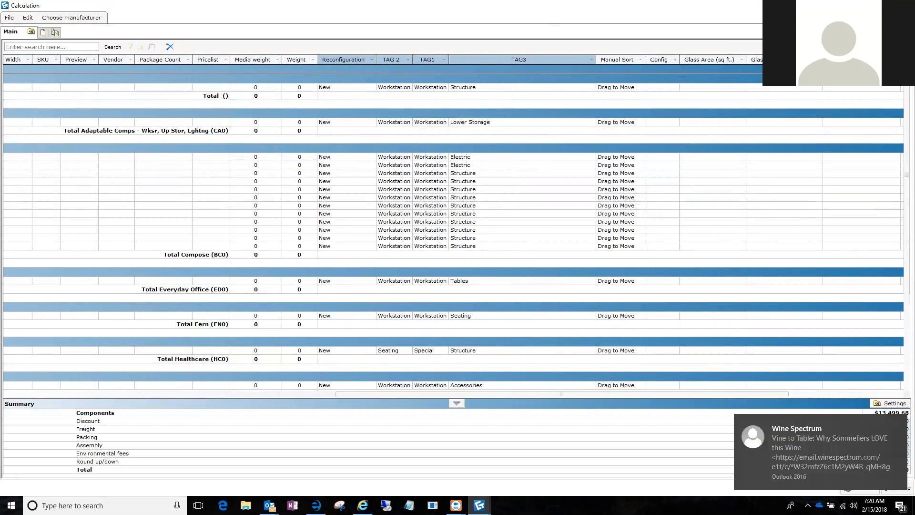
# Return from the calculation to the drawing and close the Part Tagging dialog.
pyautogui.doubleClick(505, 11)
pyautogui.moveTo(802, 120); pyautogui.dragTo(738, 91)
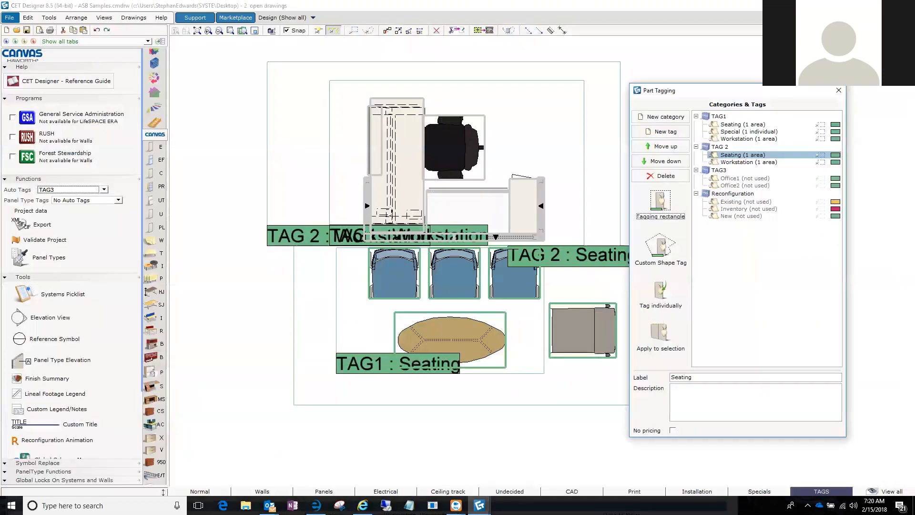
pyautogui.click(839, 91)
# Query the grey armchair and open its Haworth Special Article dialog with Make Special.
pyautogui.click(583, 341)
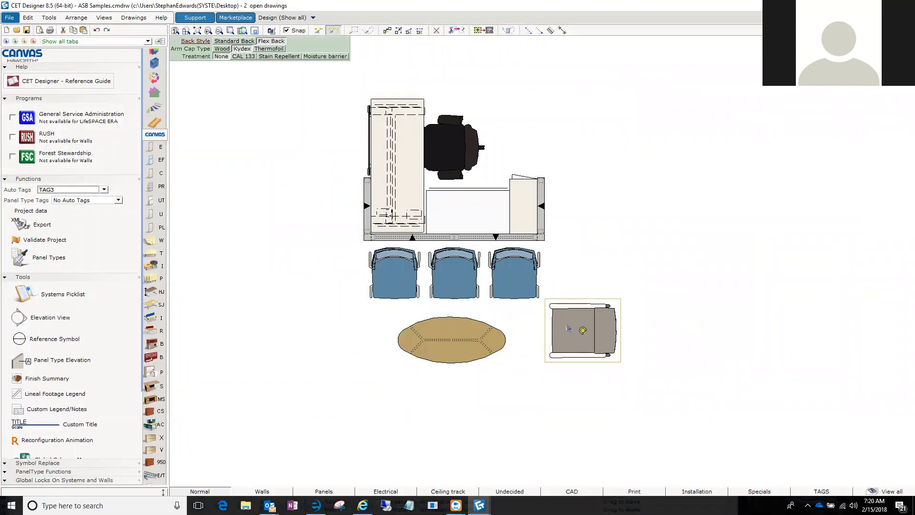
pyautogui.rightClick(568, 328)
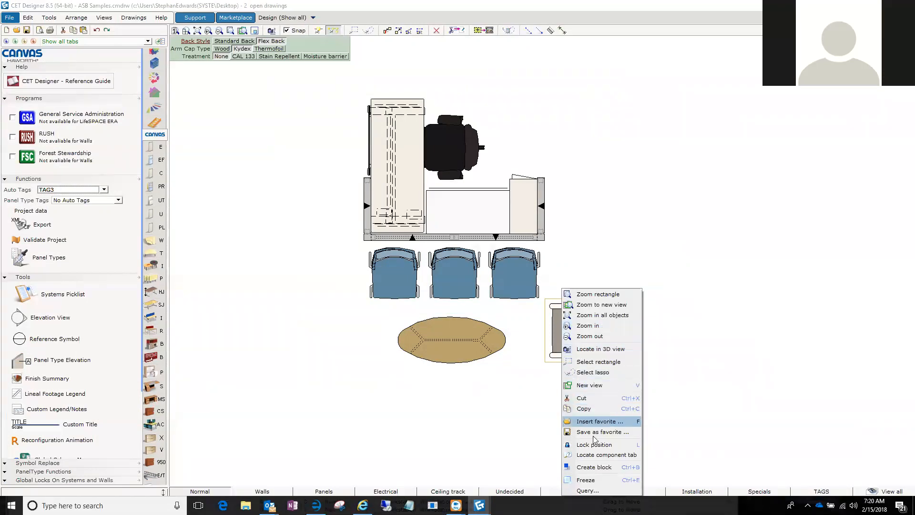
pyautogui.click(587, 491)
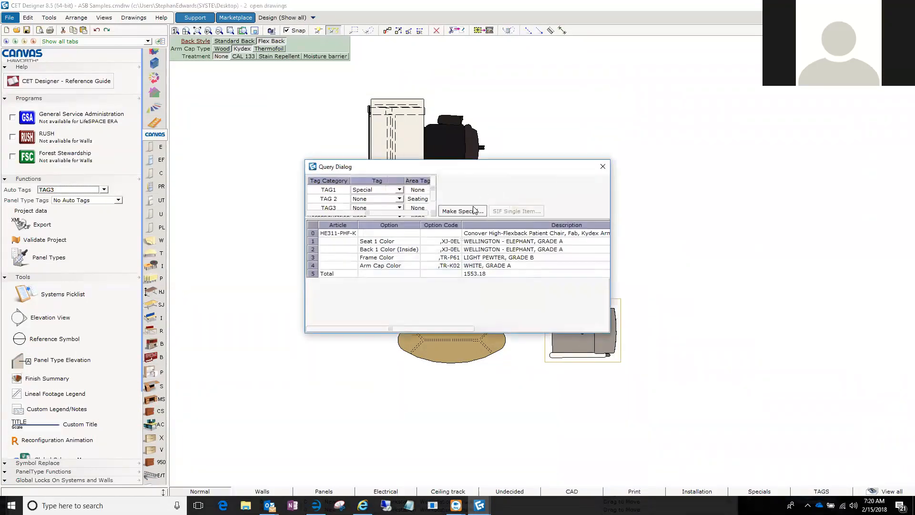
pyautogui.click(479, 213)
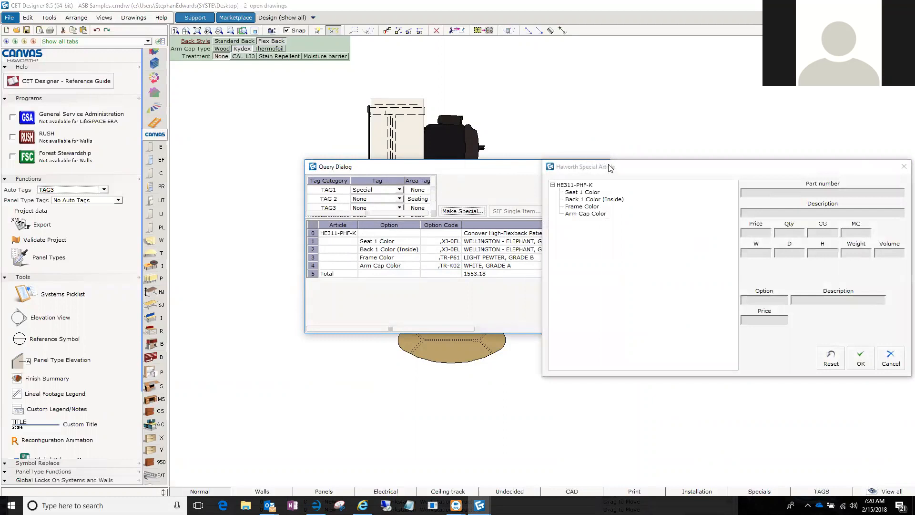
pyautogui.moveTo(609, 171); pyautogui.dragTo(510, 116)
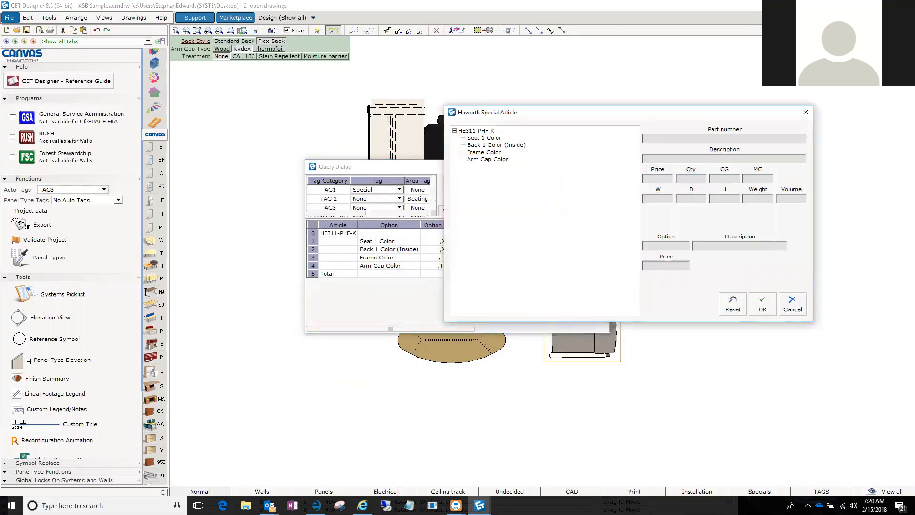
# Switch to e-manage and return to the Haworth Special Article dialog in CET Designer.
pyautogui.hotkey('alt', 'Tab')
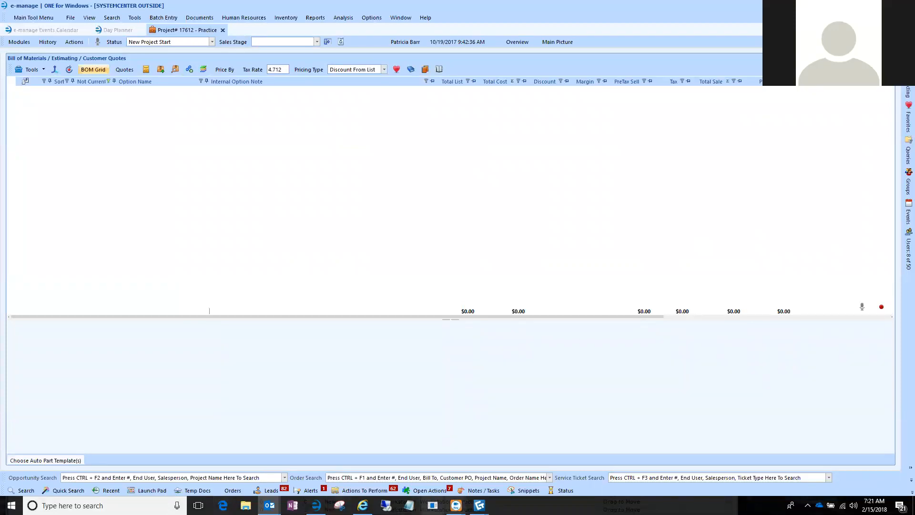
pyautogui.moveTo(480, 506)
pyautogui.click(511, 467)
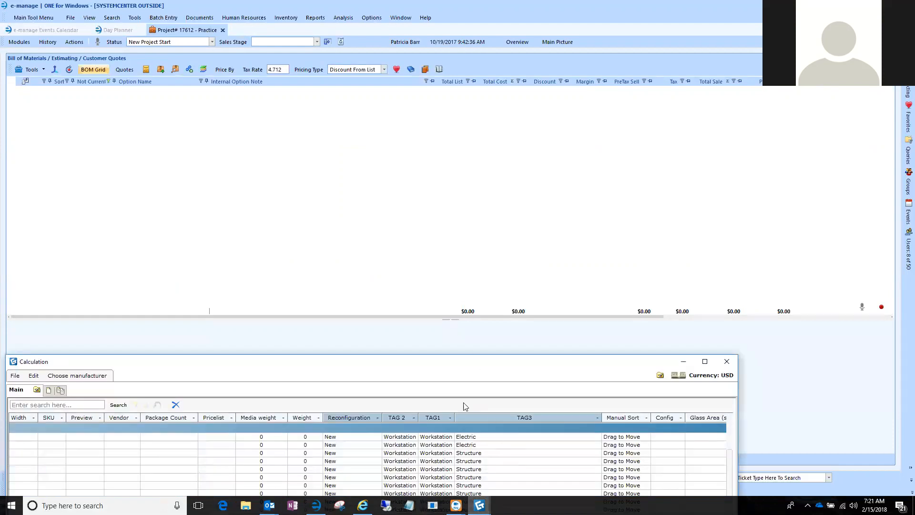
pyautogui.click(444, 458)
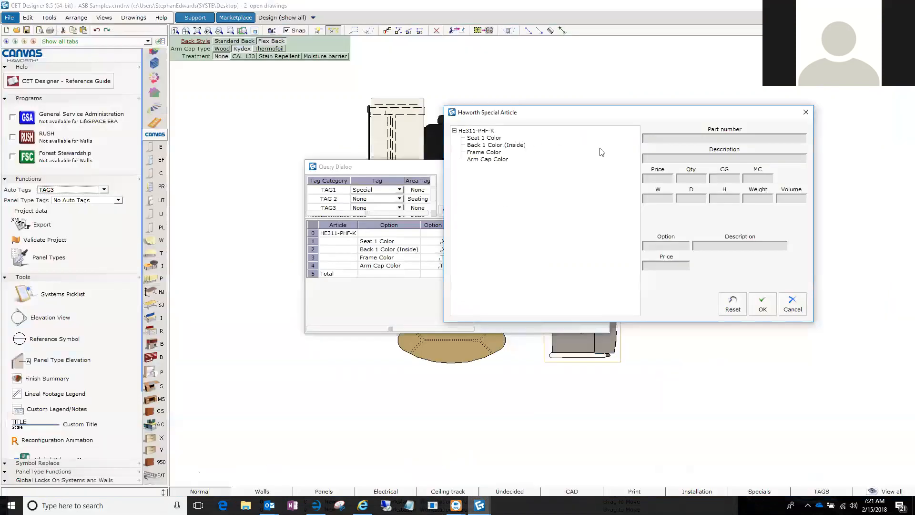
# Replace the grey armchair's part number in the special article with TS00-OUC1.
pyautogui.click(460, 131)
pyautogui.moveTo(688, 139); pyautogui.dragTo(609, 145)
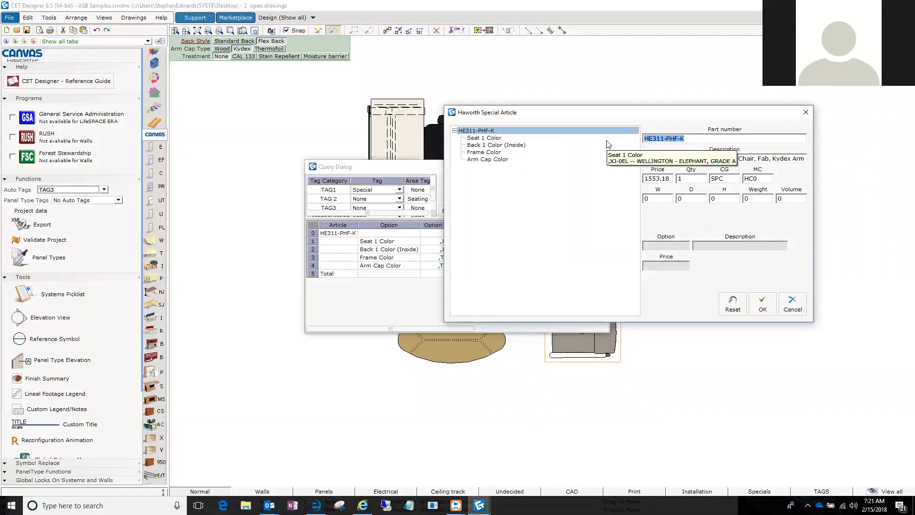
pyautogui.write('TS00-OUC1')
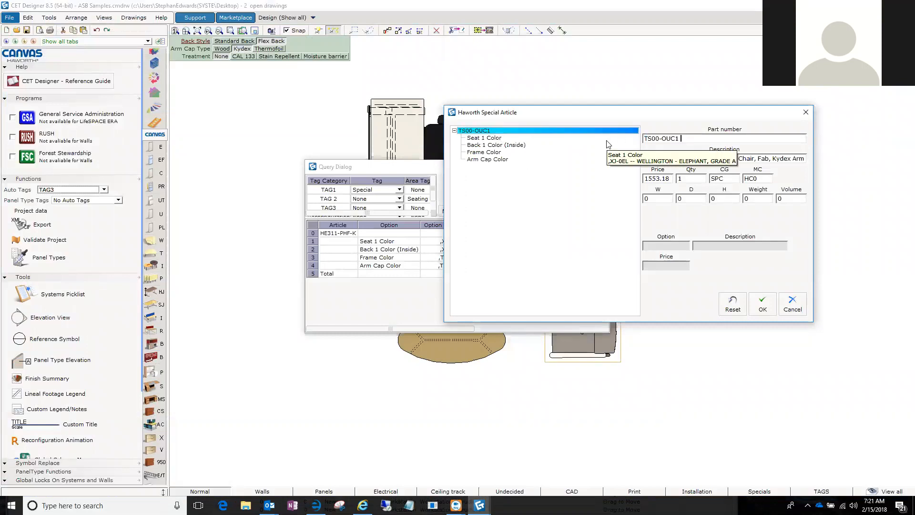
pyautogui.press('Tab')
pyautogui.press('Tab')
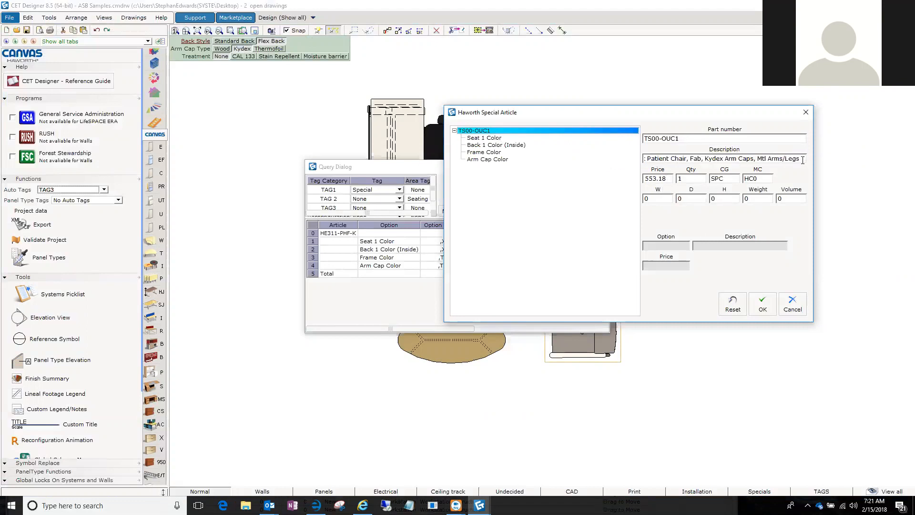
# Append "(SPC with Spinnaker fron legs and straight arm)" to the special article's description.
pyautogui.write('(SPC')
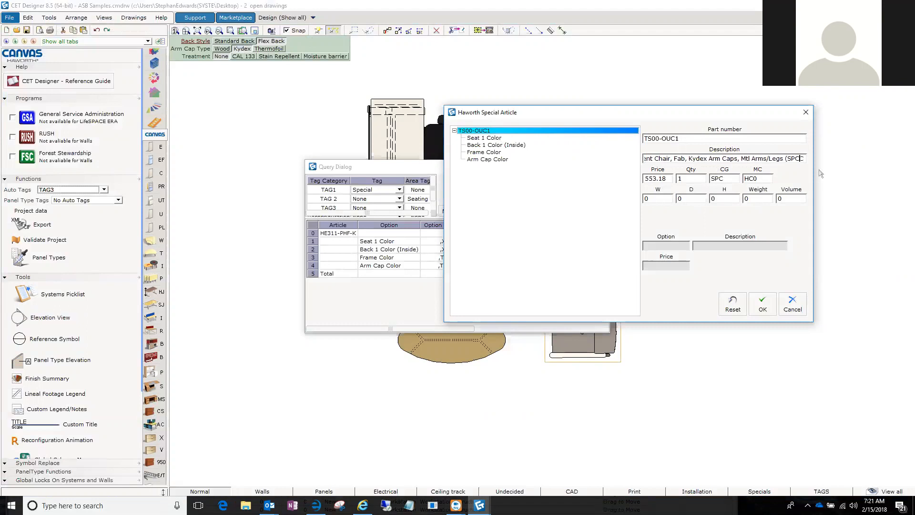
pyautogui.write(' with ')
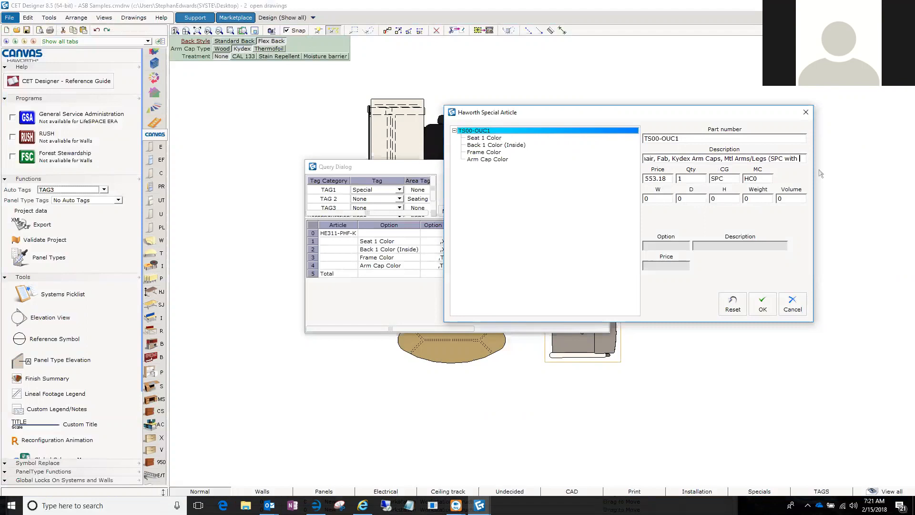
pyautogui.write('Spi')
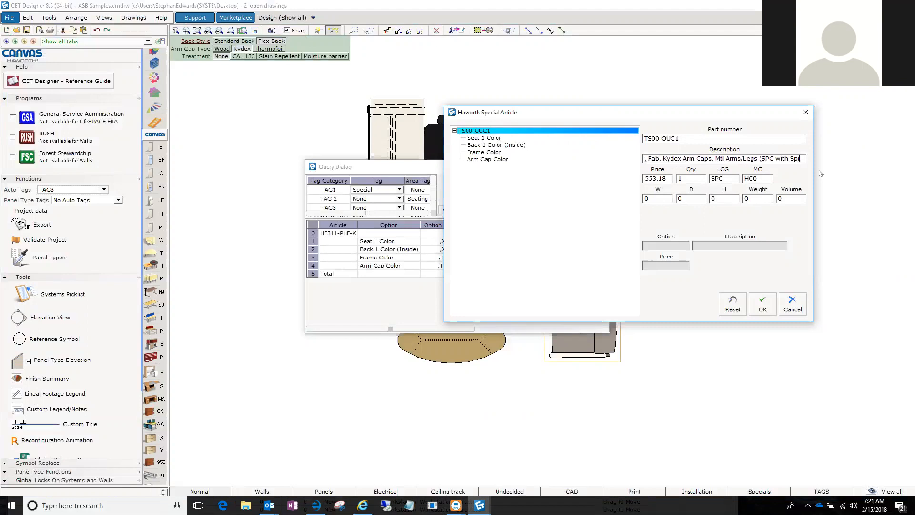
pyautogui.write('nnaker')
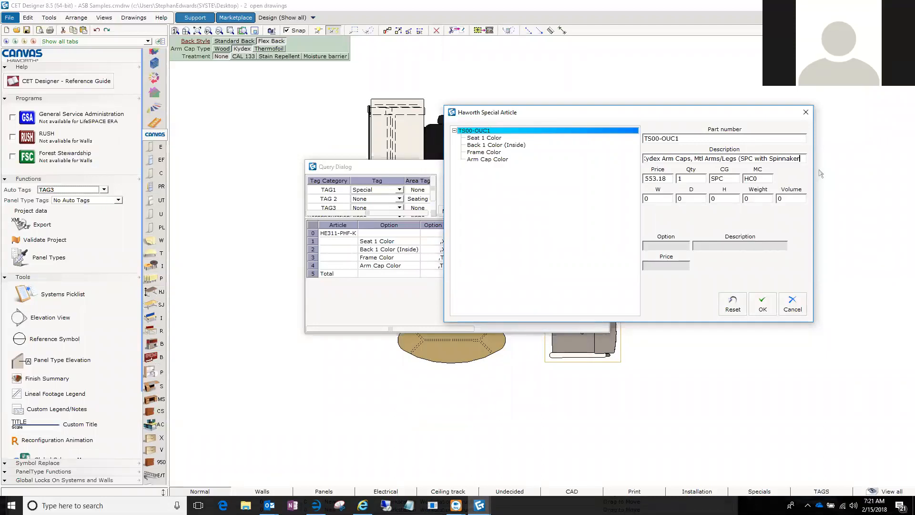
pyautogui.write(' fron legs and stra')
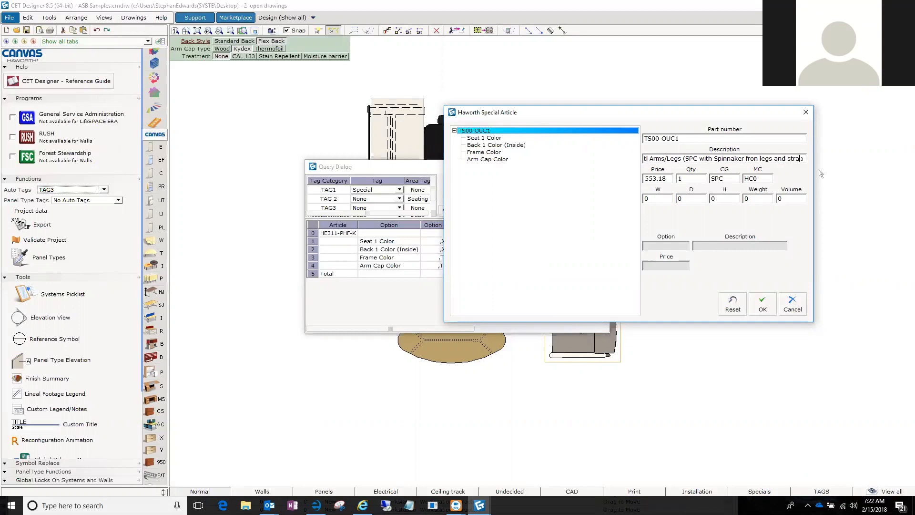
pyautogui.write('ight arm)')
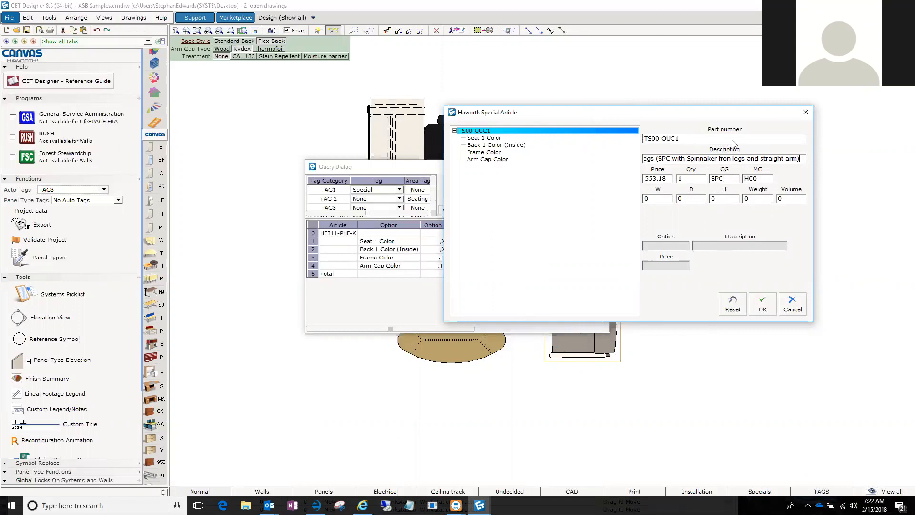
# Apply the special article to the grey armchair, confirm the conversion and close the Query Dialog.
pyautogui.click(763, 307)
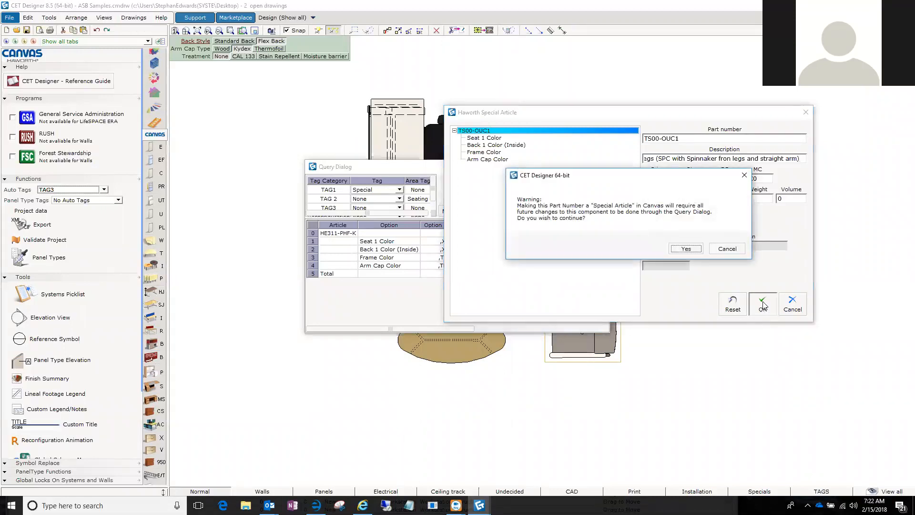
pyautogui.click(687, 249)
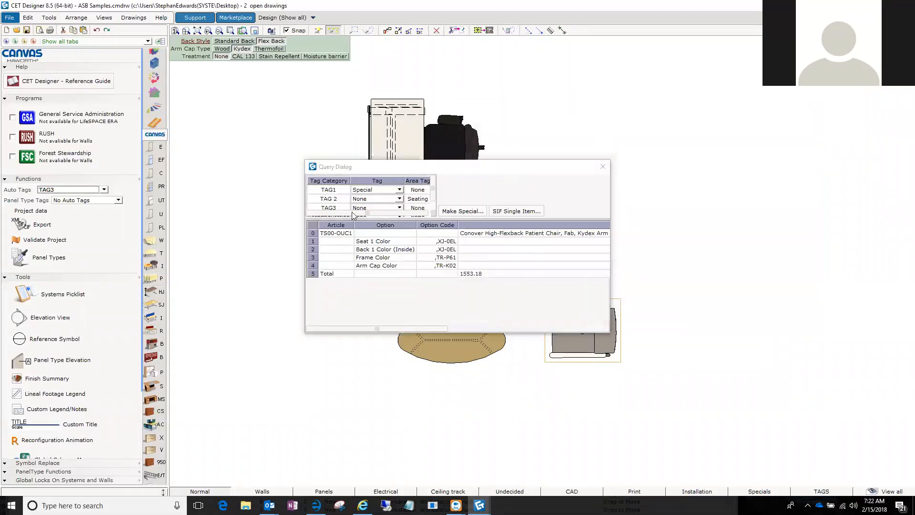
pyautogui.click(602, 166)
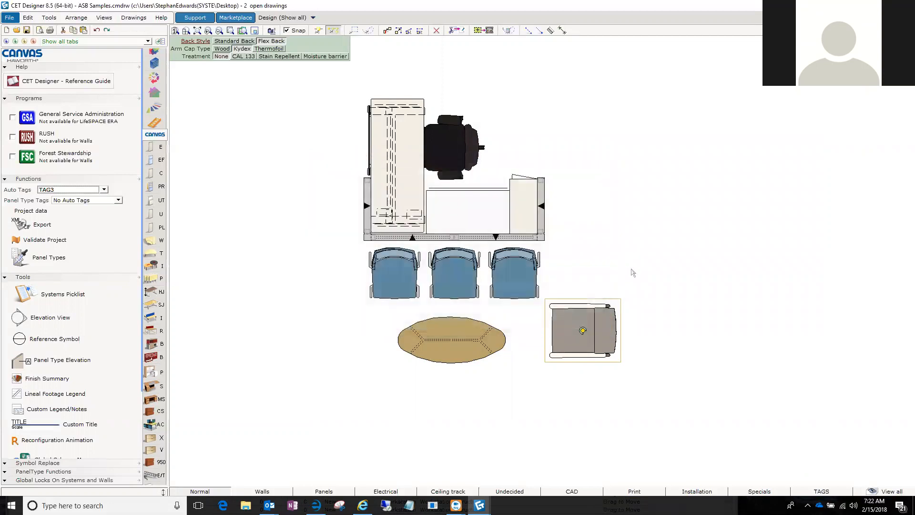
pyautogui.moveTo(652, 327); pyautogui.dragTo(687, 303)
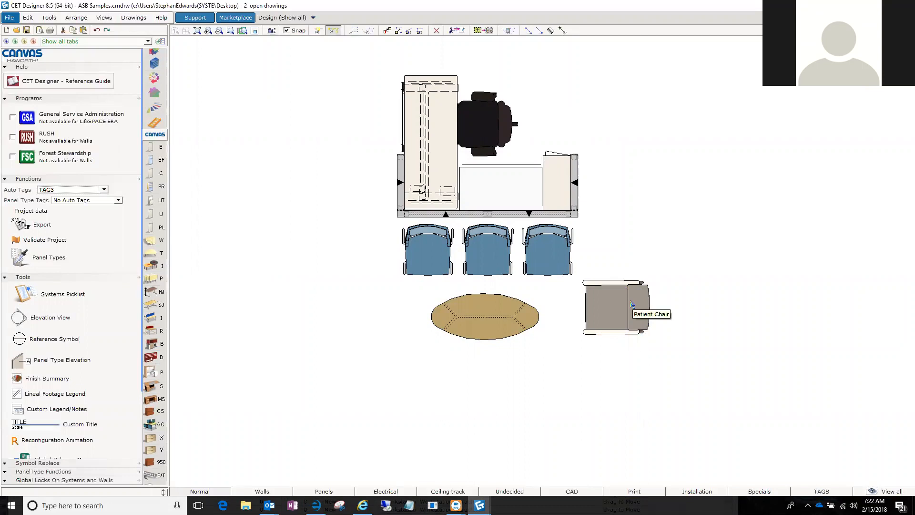
pyautogui.moveTo(726, 229); pyautogui.dragTo(712, 260)
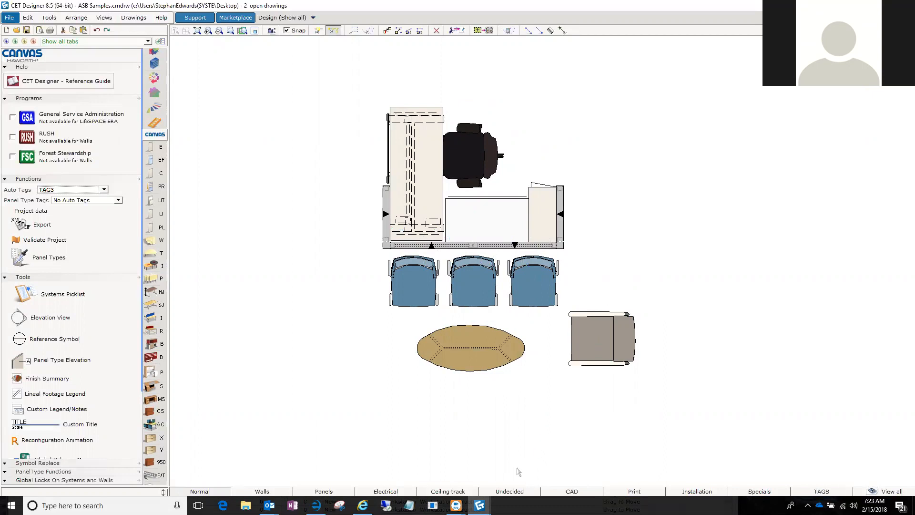
pyautogui.moveTo(480, 505)
pyautogui.moveTo(290, 201); pyautogui.dragTo(327, 167)
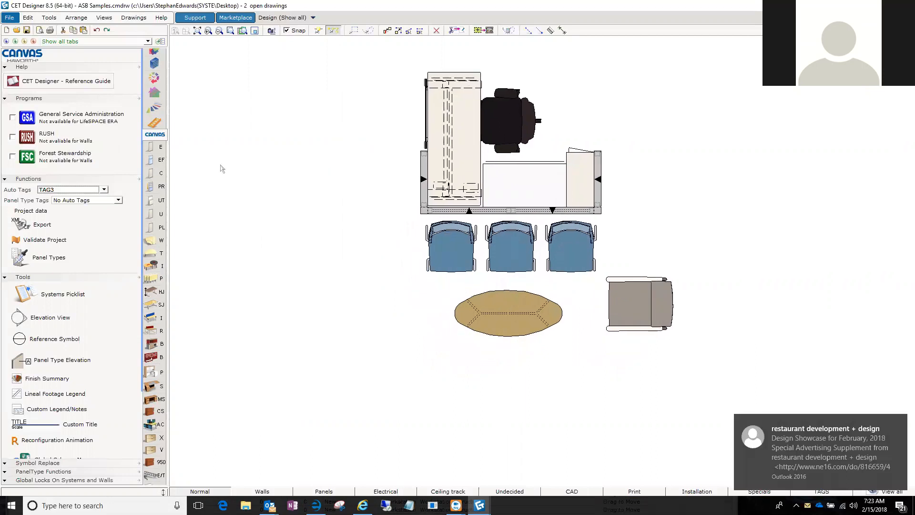
# Open the ProjectSymbols catalog viewer and review the activated manufacturers in the Catalog Manager.
pyautogui.scroll(-5, 160, 236)
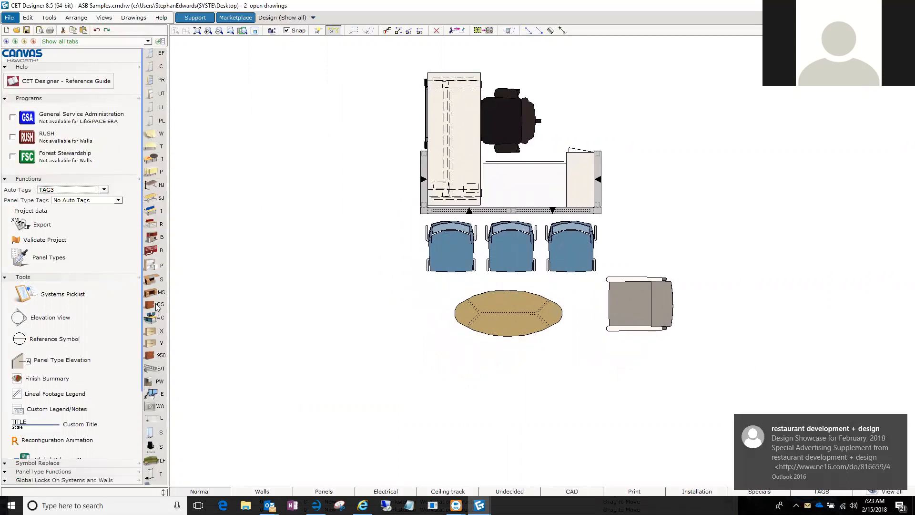
pyautogui.scroll(-5, 157, 306)
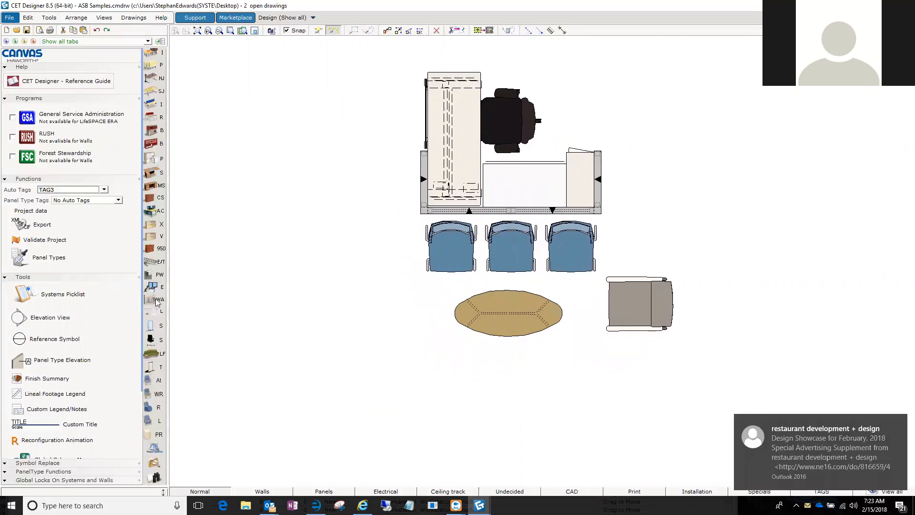
pyautogui.click(149, 451)
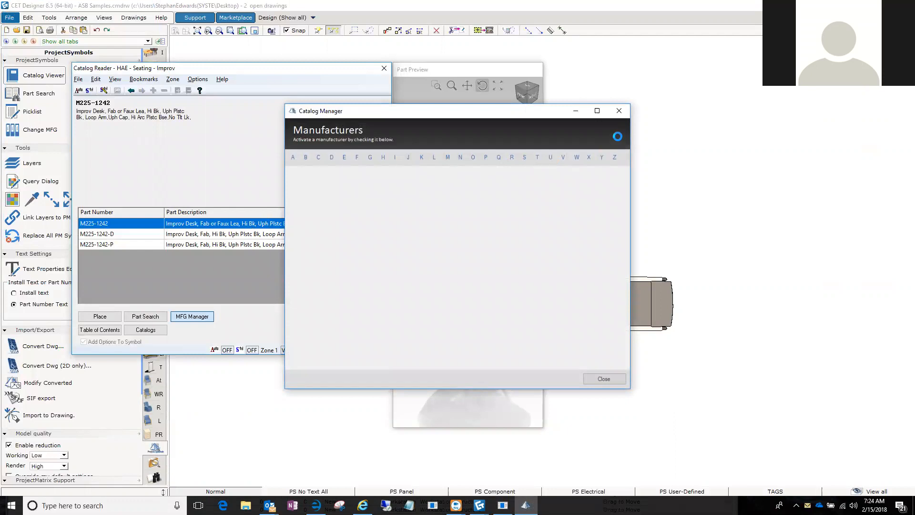
pyautogui.click(327, 188)
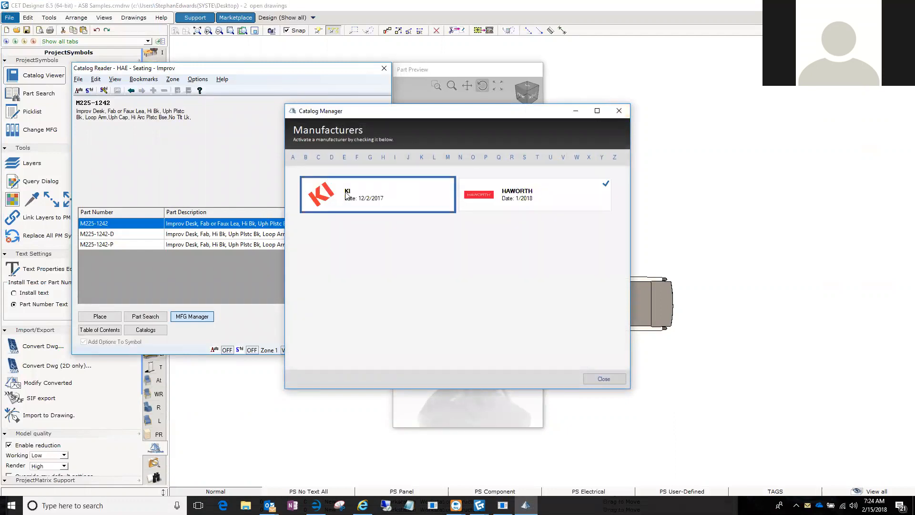
pyautogui.click(604, 379)
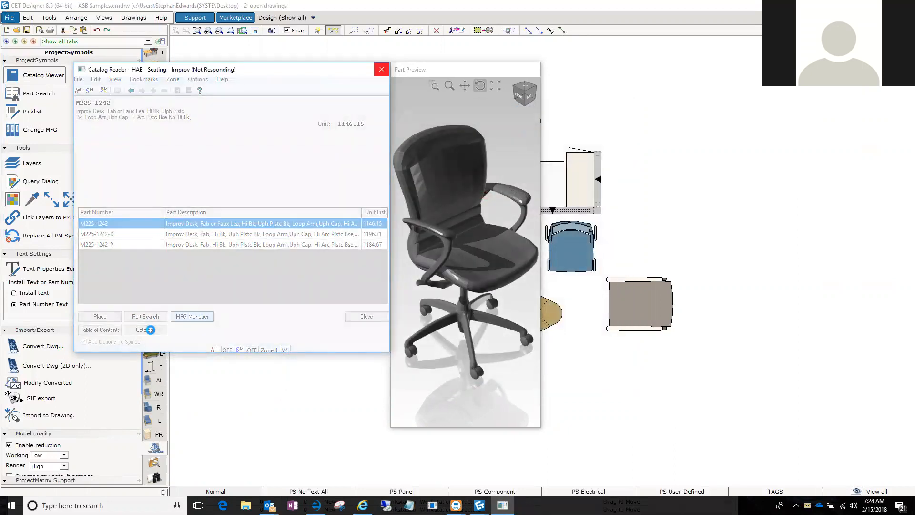
# Browse the KI Doni Seating catalog to the Solid Color Shell parts of the Fourstar Swivel Base Armless Chair in Doni Guest Chairs.
pyautogui.click(120, 188)
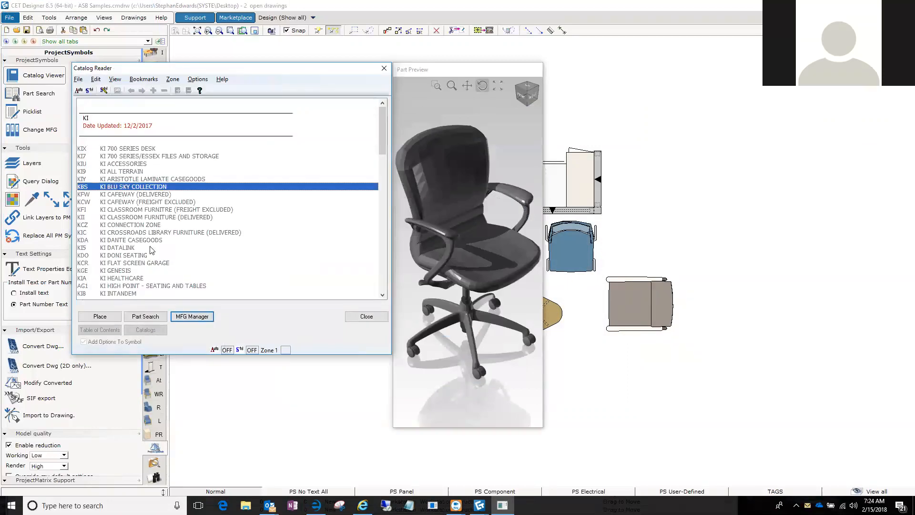
pyautogui.scroll(-2, 151, 249)
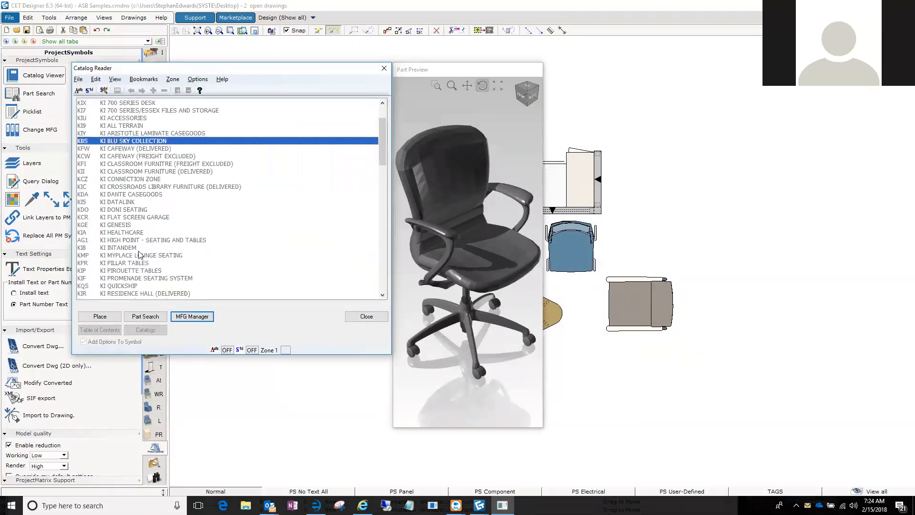
pyautogui.doubleClick(126, 210)
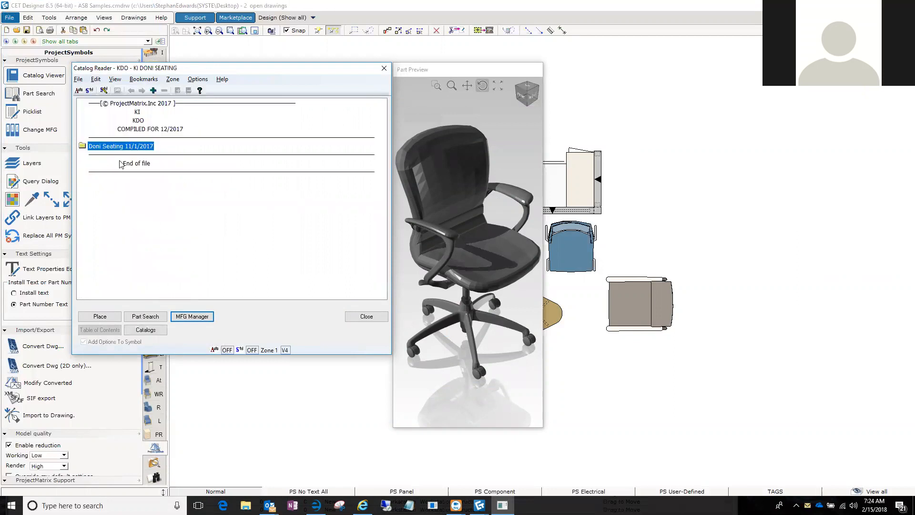
pyautogui.doubleClick(103, 147)
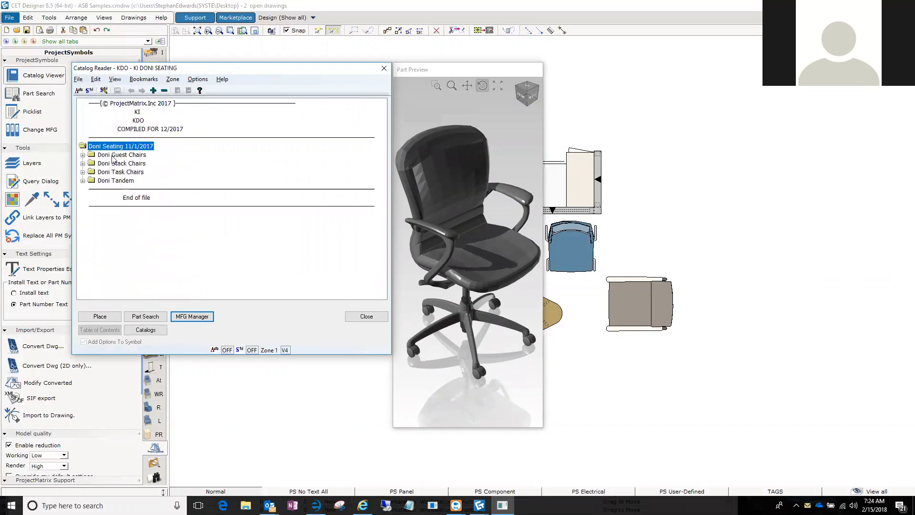
pyautogui.doubleClick(114, 155)
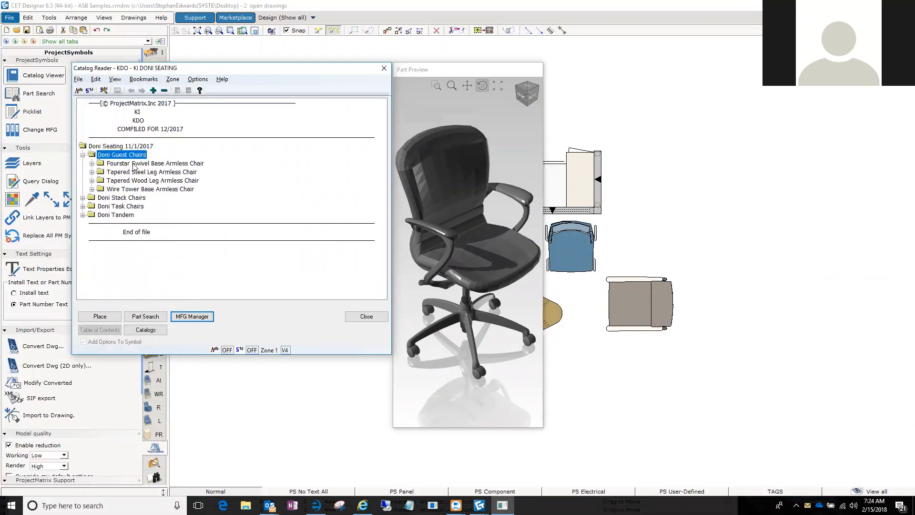
pyautogui.doubleClick(132, 164)
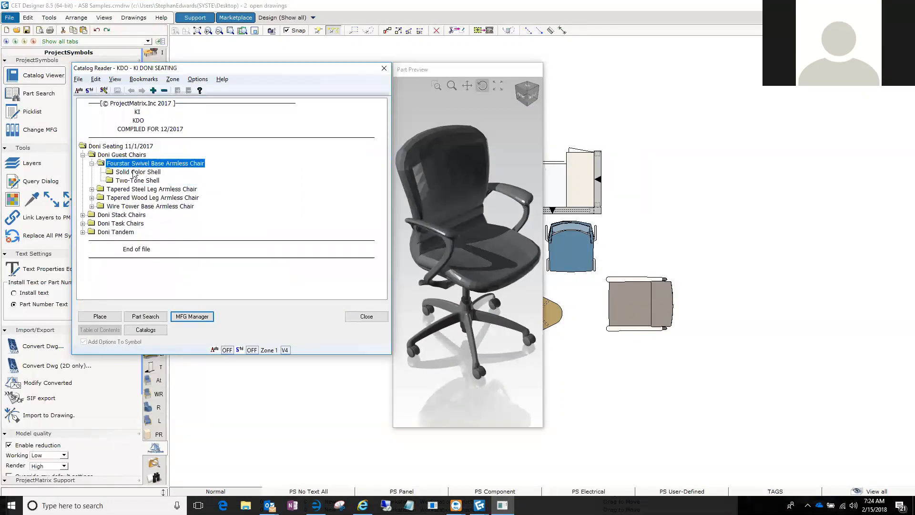
pyautogui.doubleClick(137, 172)
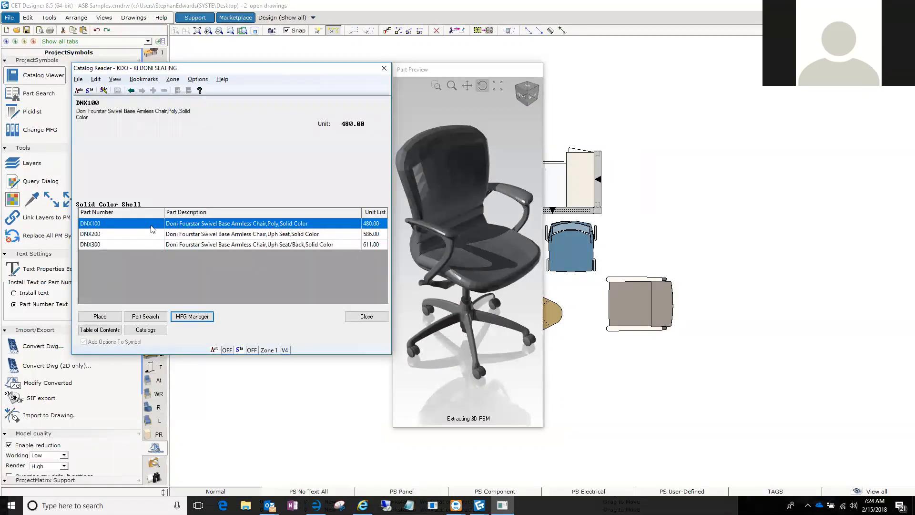
# Configure chair DNX100 with TB 133 compliance, Black and plastic glides, and place it beside the left end of the oval table.
pyautogui.doubleClick(153, 223)
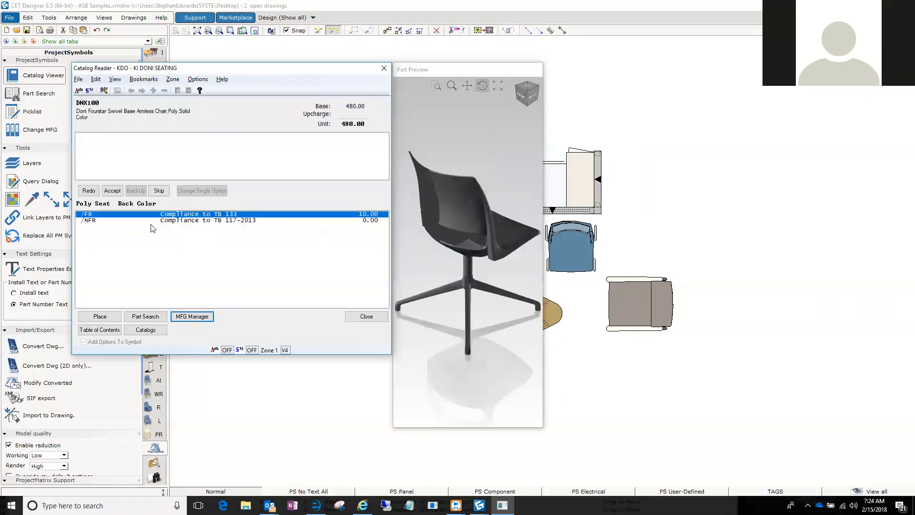
pyautogui.doubleClick(182, 215)
pyautogui.doubleClick(179, 215)
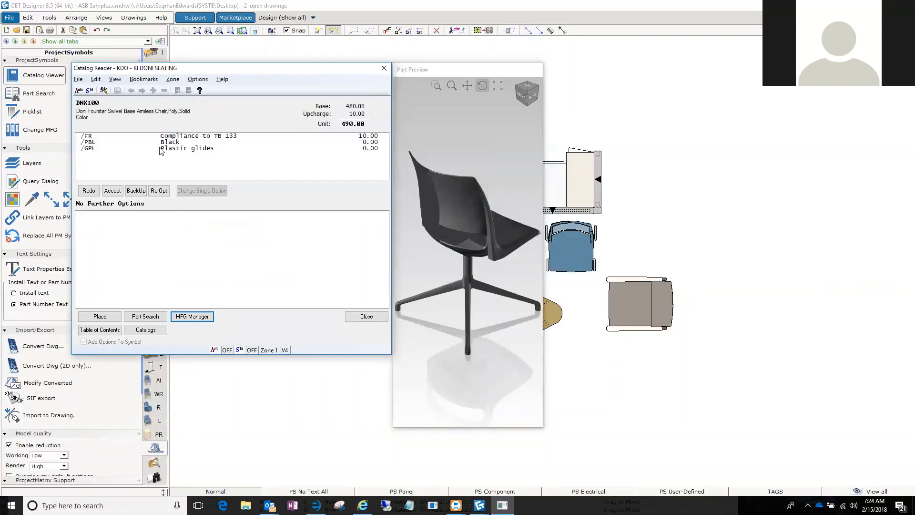
pyautogui.click(113, 192)
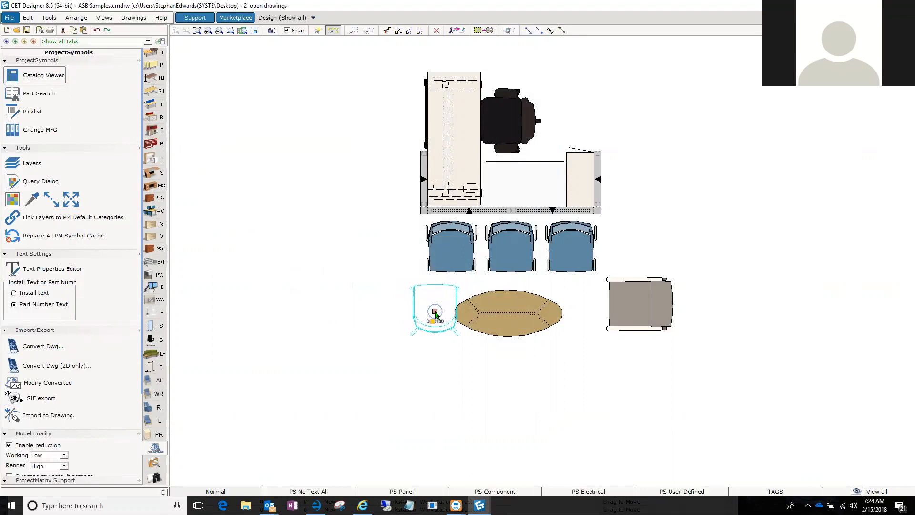
pyautogui.click(433, 308)
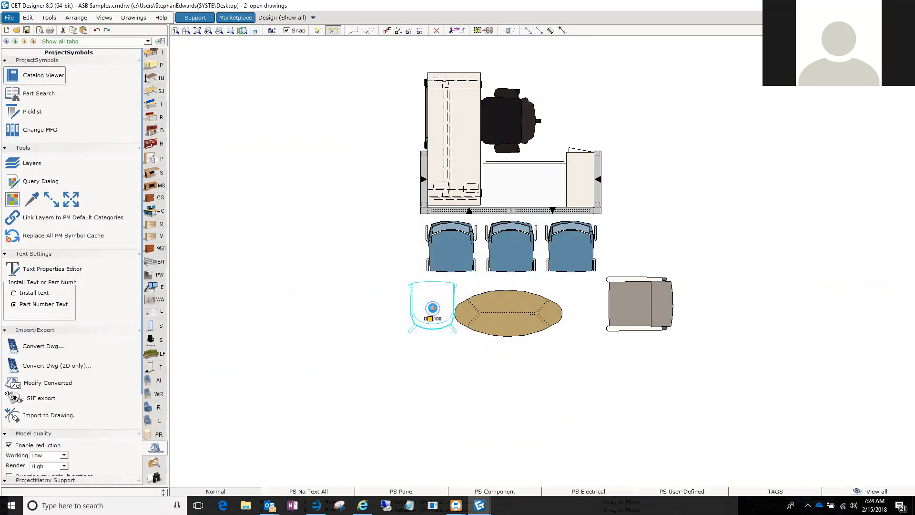
pyautogui.click(319, 230)
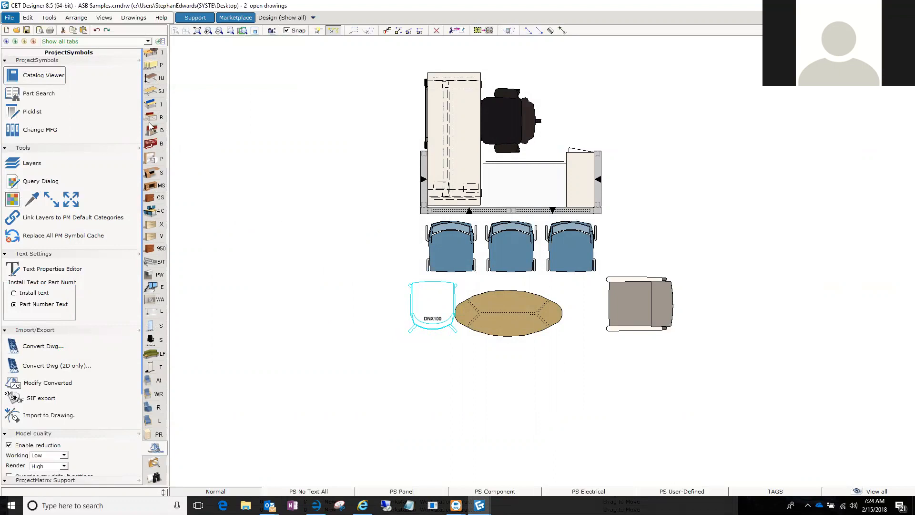
# Review the categories, tags and tagged areas in the Part Tagging dialog and close it.
pyautogui.click(76, 18)
pyautogui.click(61, 30)
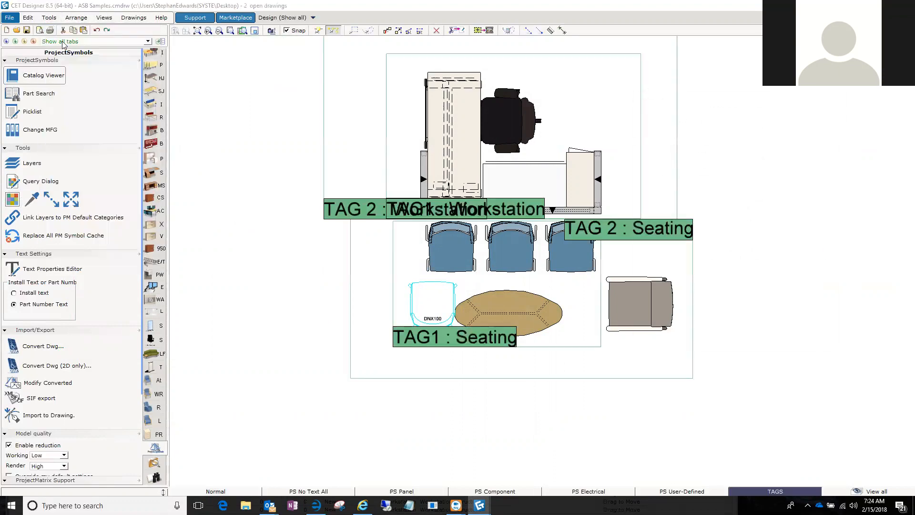
pyautogui.click(205, 284)
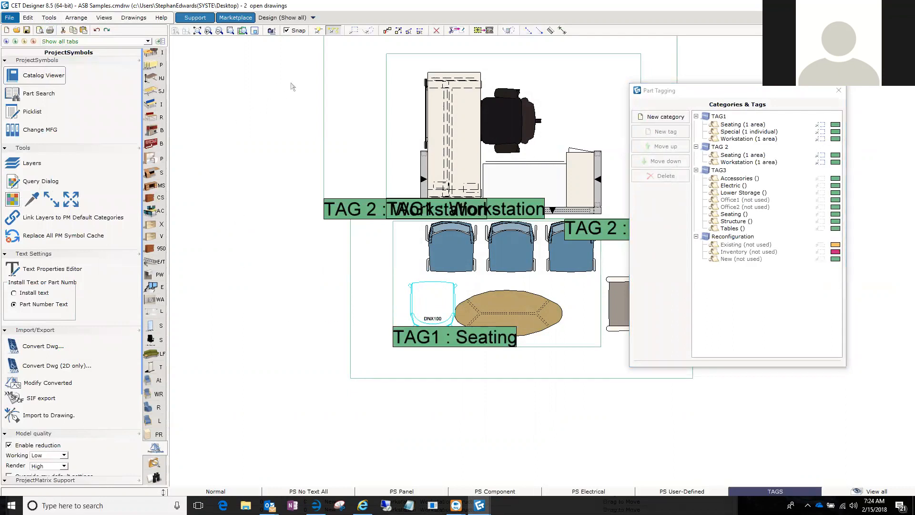
pyautogui.click(839, 91)
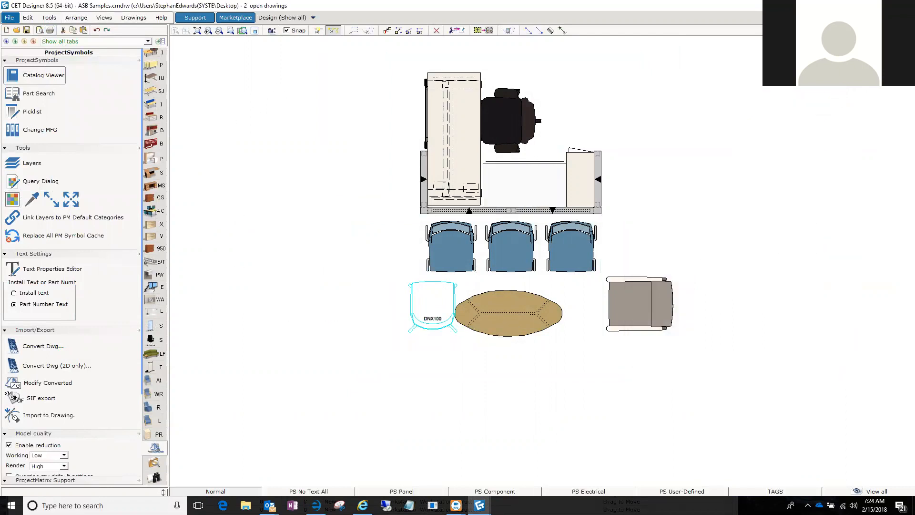
# Open the order export of the Main calculation view and set the export format to Haworth Lynx XML.
pyautogui.moveTo(479, 506)
pyautogui.click(511, 457)
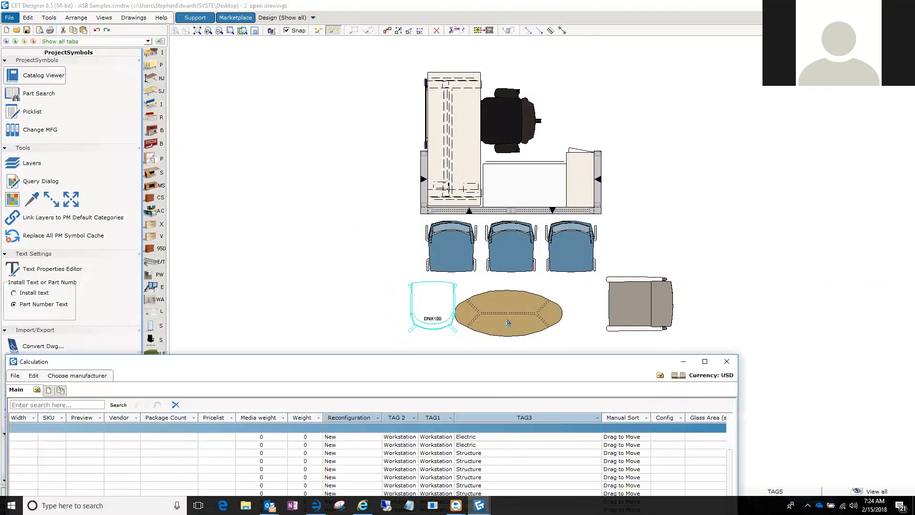
pyautogui.doubleClick(477, 362)
pyautogui.click(92, 85)
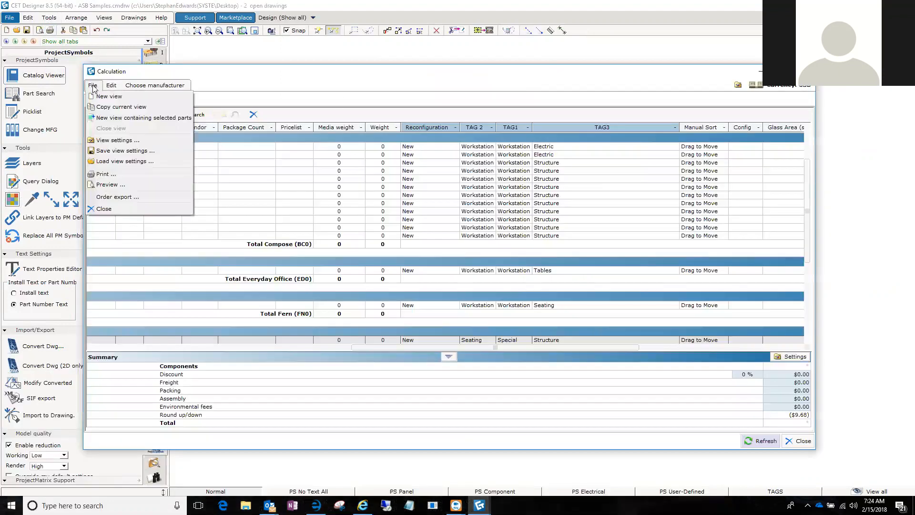
pyautogui.click(106, 197)
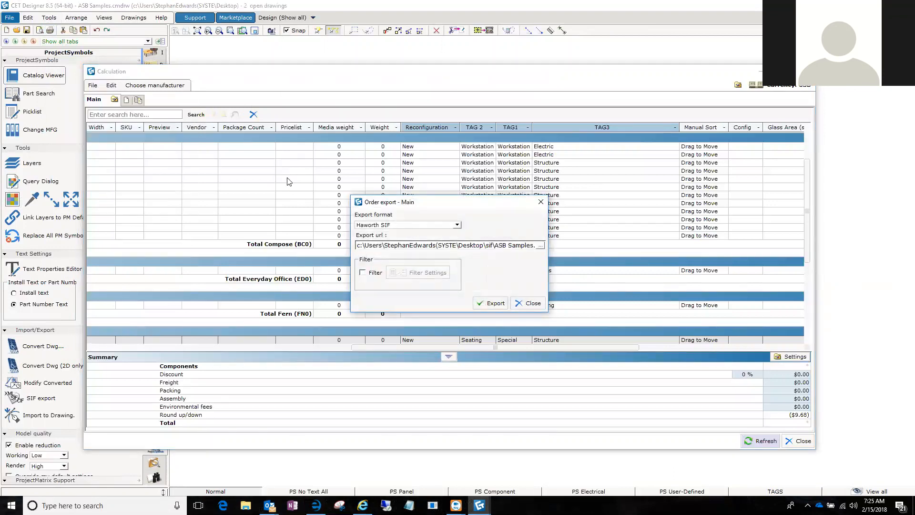
pyautogui.click(457, 226)
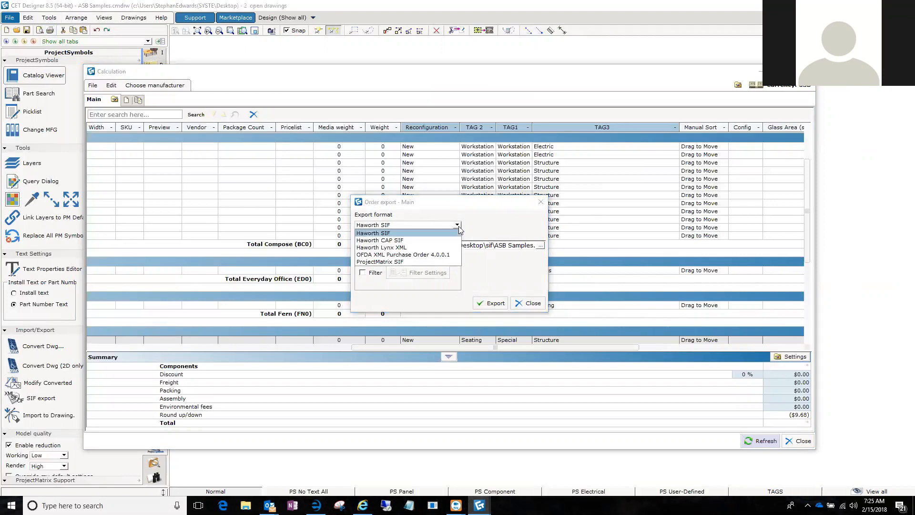
pyautogui.click(387, 247)
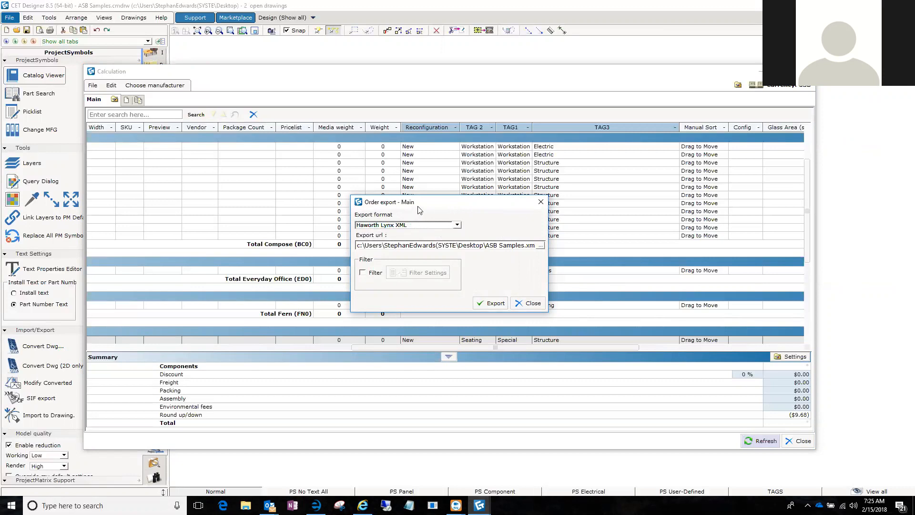
# Export the order to ASB Samples.xml on the Desktop, skipping the Validation Dialog and leaving the exported file unopened.
pyautogui.moveTo(418, 206); pyautogui.dragTo(396, 143)
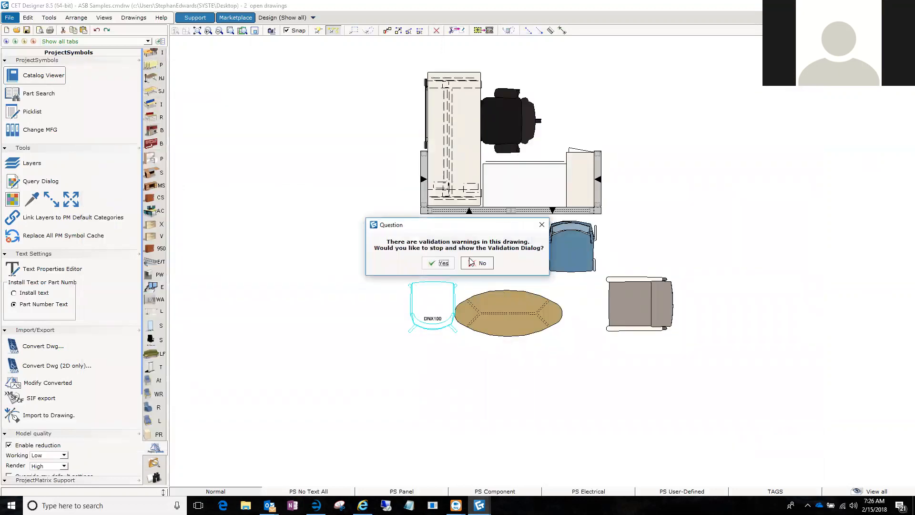
pyautogui.click(470, 261)
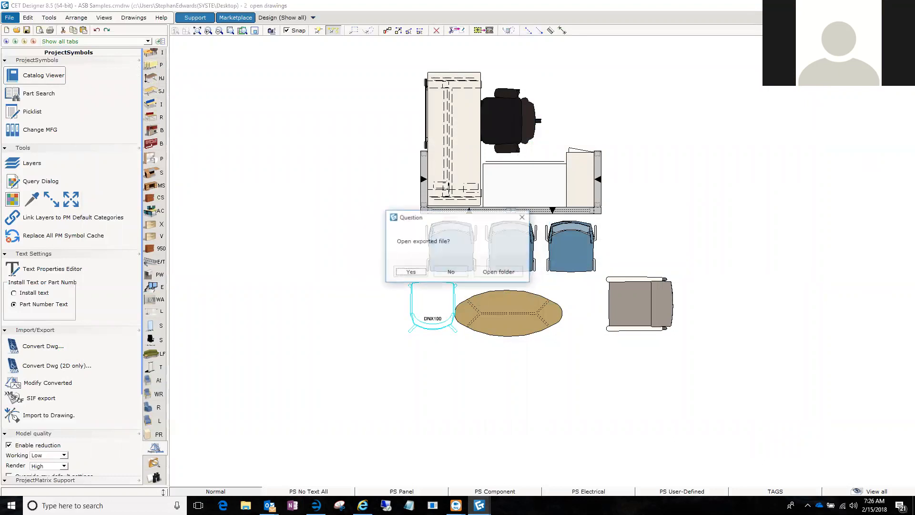
pyautogui.click(451, 273)
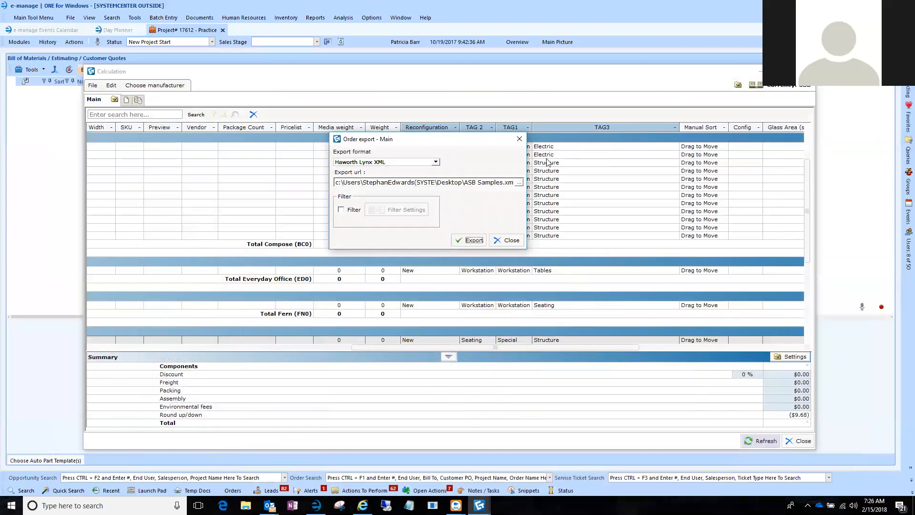
pyautogui.click(519, 137)
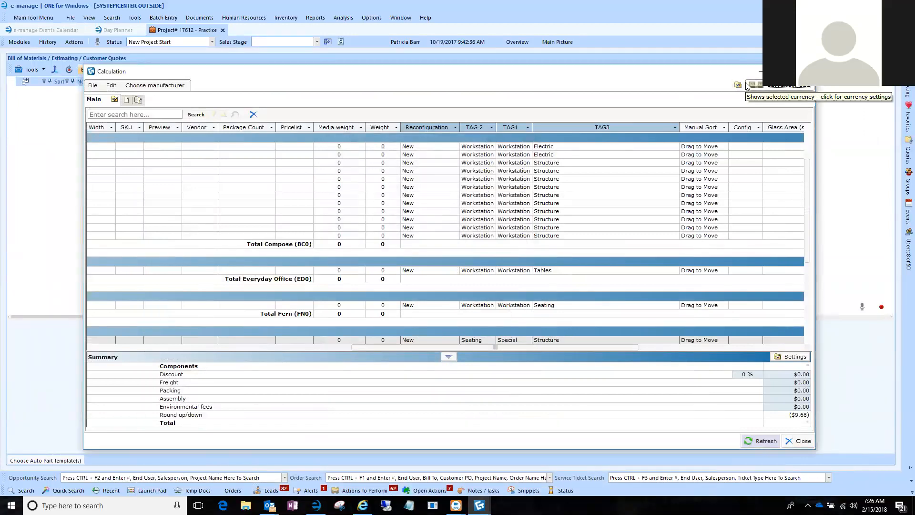
# Switch to e-manage and set up a BOM import with the Haworth Canvas XML type and the ASB Samples file from the Desktop.
pyautogui.click(762, 72)
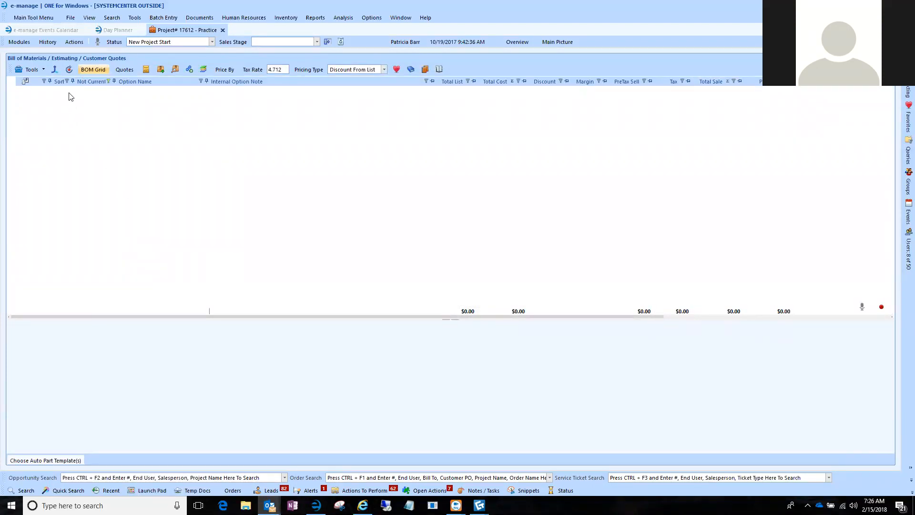
pyautogui.click(55, 71)
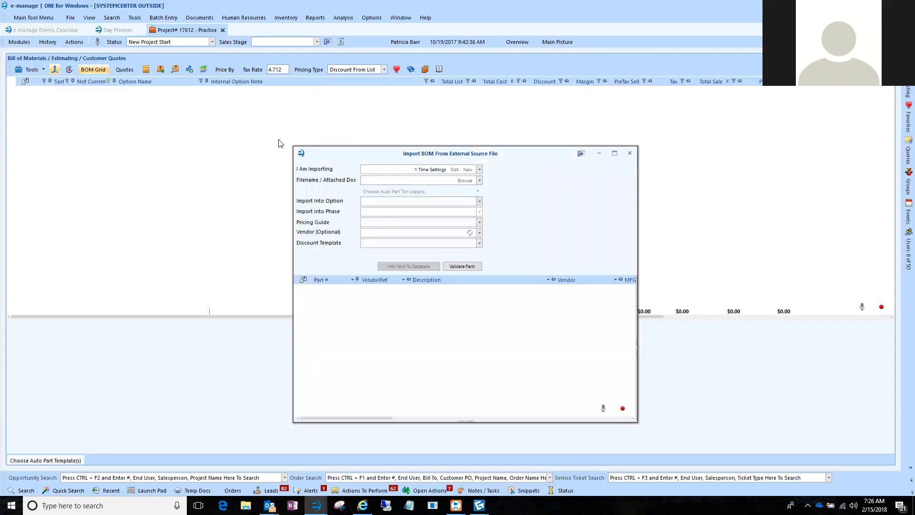
pyautogui.click(480, 170)
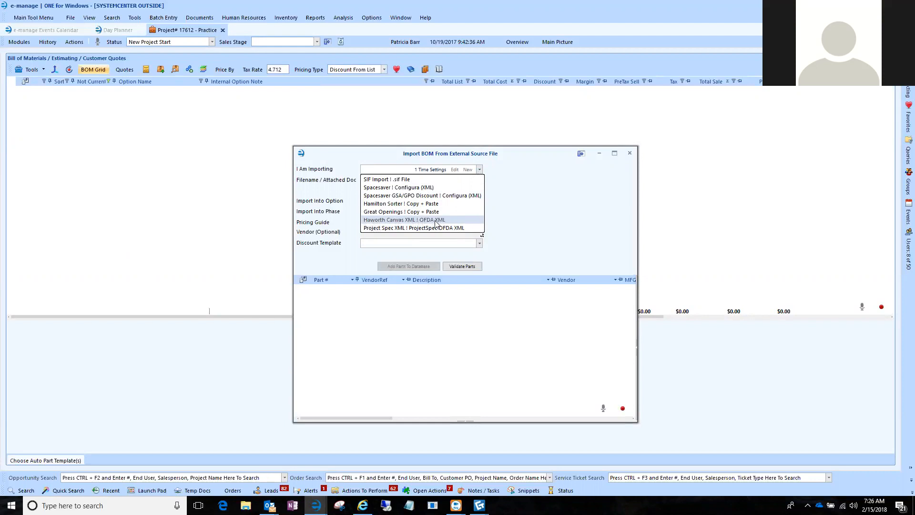
pyautogui.click(386, 220)
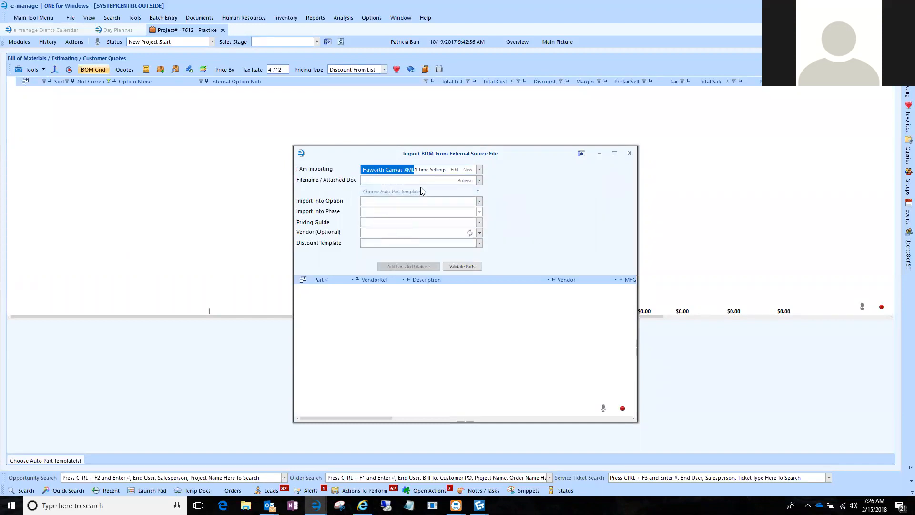
pyautogui.click(463, 181)
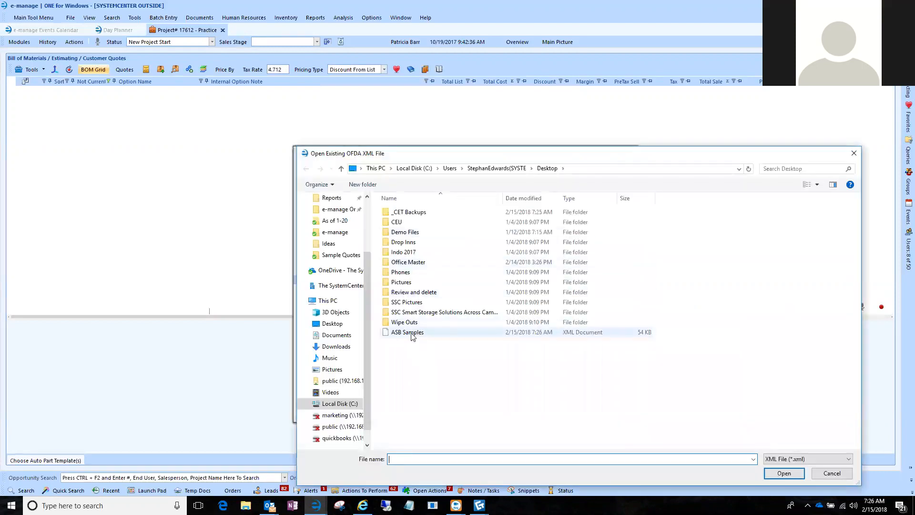
pyautogui.doubleClick(411, 333)
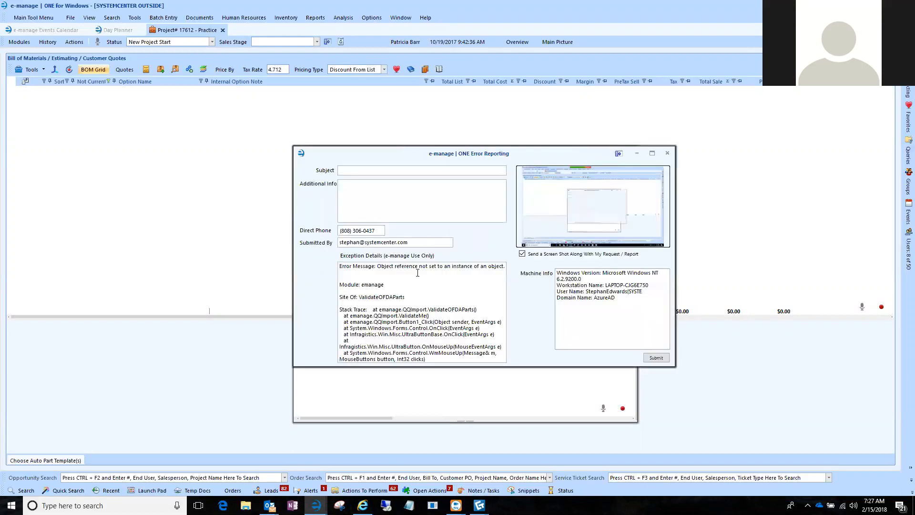
# Dismiss the error report, try validating the parts again, and close the BOM import window.
pyautogui.click(668, 153)
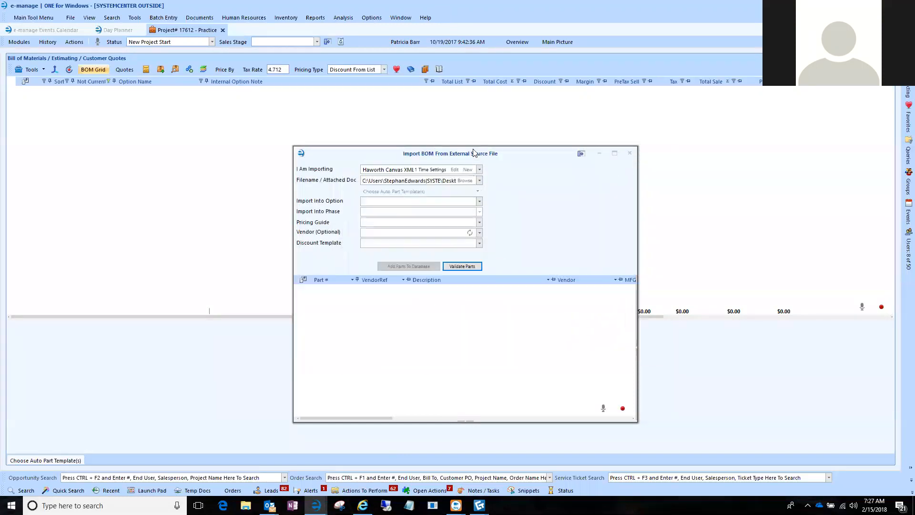
pyautogui.moveTo(476, 157); pyautogui.dragTo(439, 110)
pyautogui.click(433, 222)
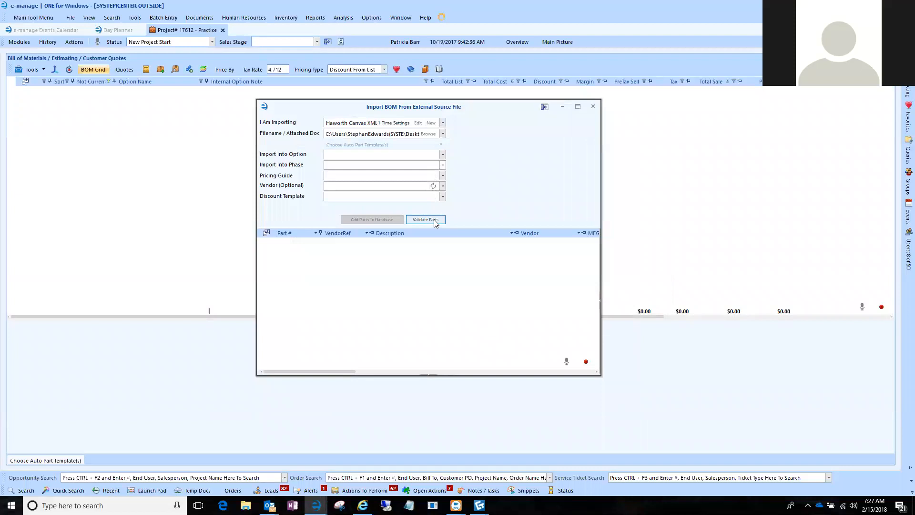
pyautogui.click(668, 154)
pyautogui.click(594, 107)
# Try a fresh BOM import of the ASB Samples file as Haworth Canvas XML, validate its parts, and close the import and error windows.
pyautogui.click(55, 70)
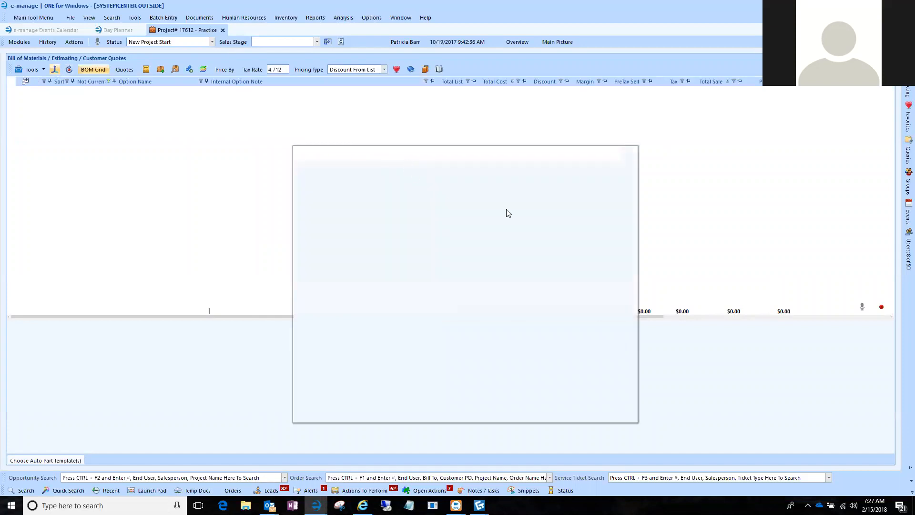
pyautogui.click(479, 170)
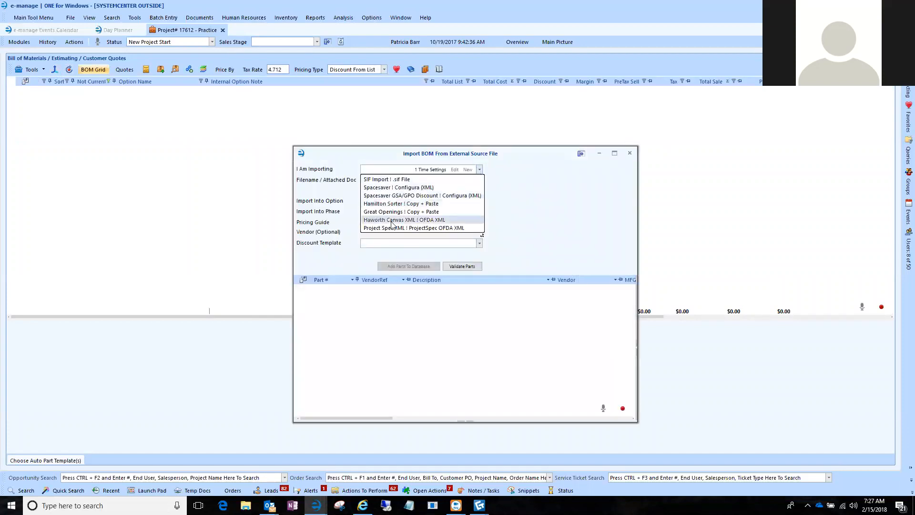
pyautogui.click(467, 221)
pyautogui.click(460, 180)
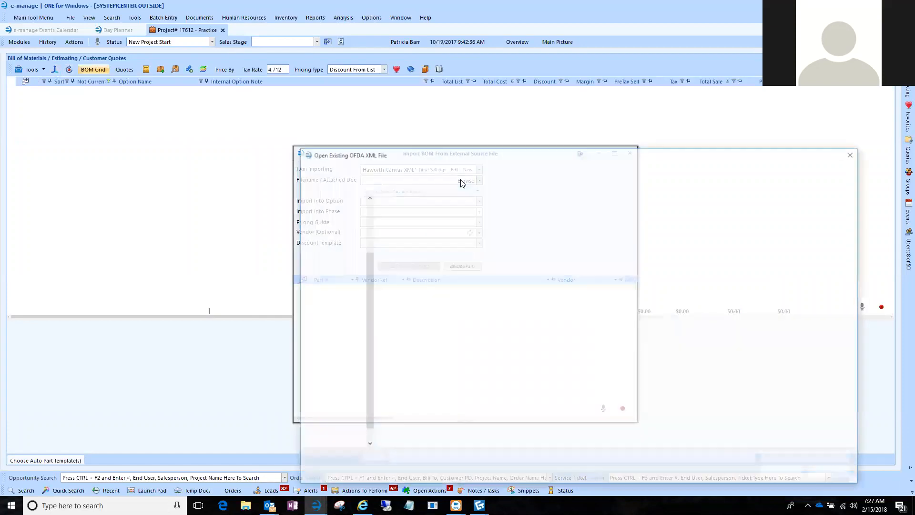
pyautogui.doubleClick(408, 332)
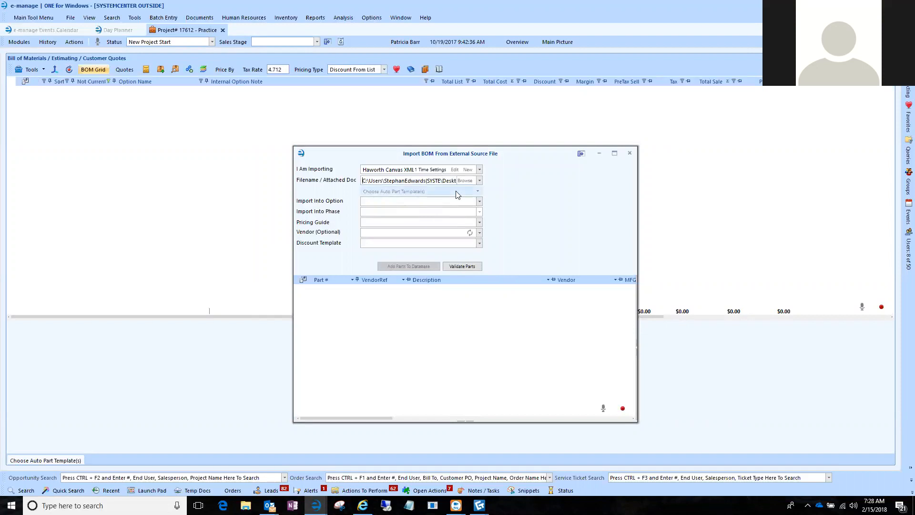
pyautogui.click(465, 266)
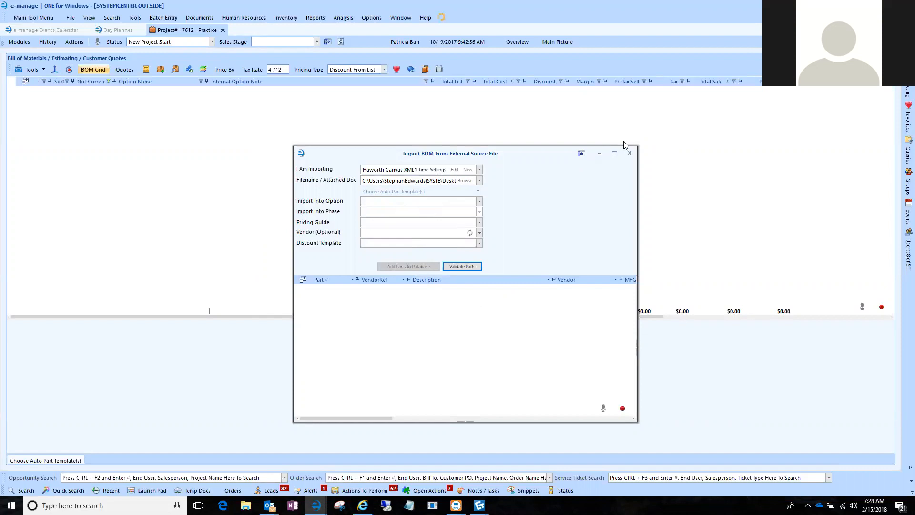
pyautogui.moveTo(534, 153); pyautogui.dragTo(443, 93)
pyautogui.click(537, 92)
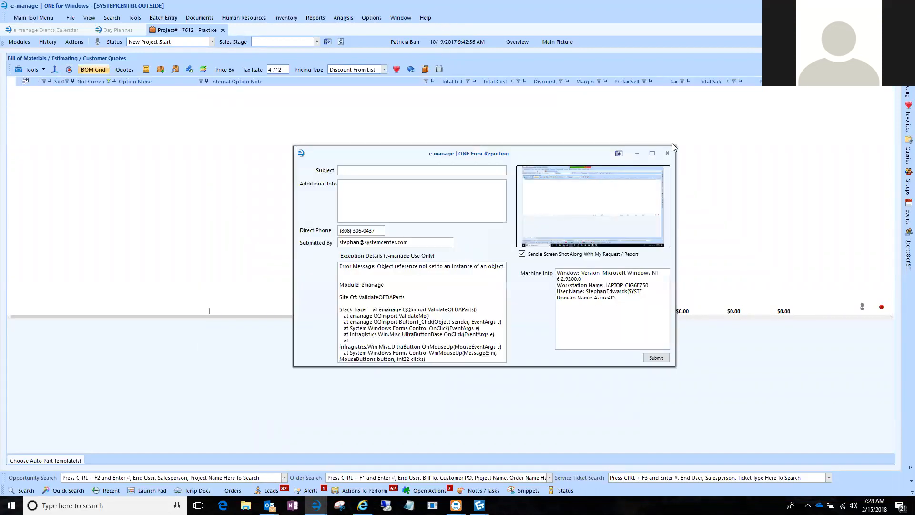
pyautogui.click(662, 156)
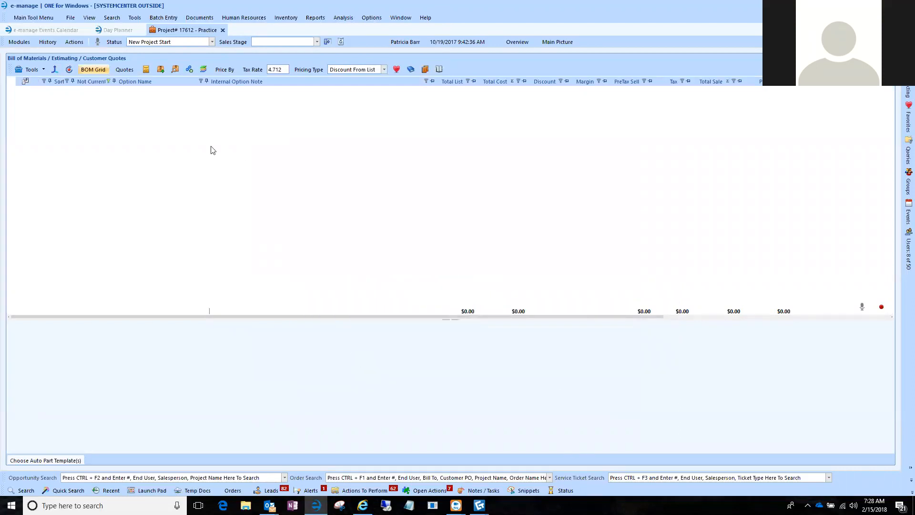
# Switch to Internet Explorer, examine the vendors, prices and tags in the exported ASB Samples.xml, and close its tab.
pyautogui.moveTo(479, 505)
pyautogui.press('super+d')
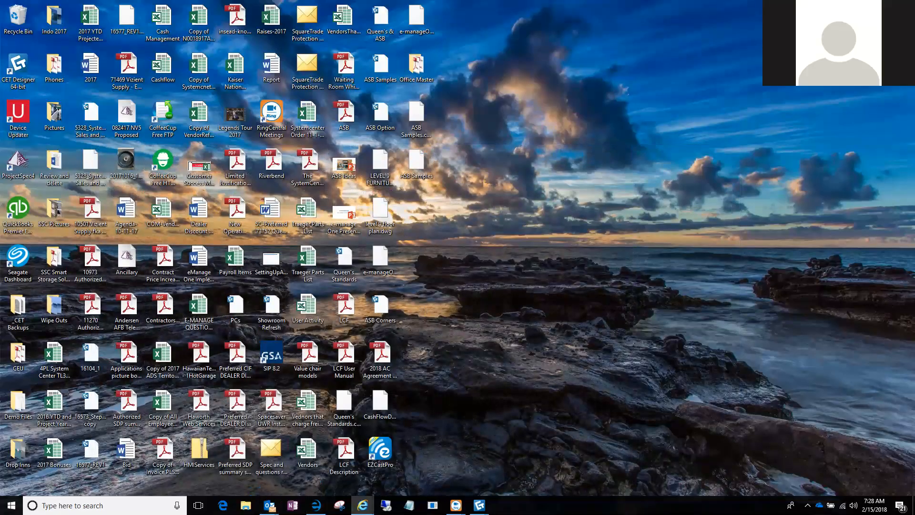
pyautogui.scroll(-5, 140, 185)
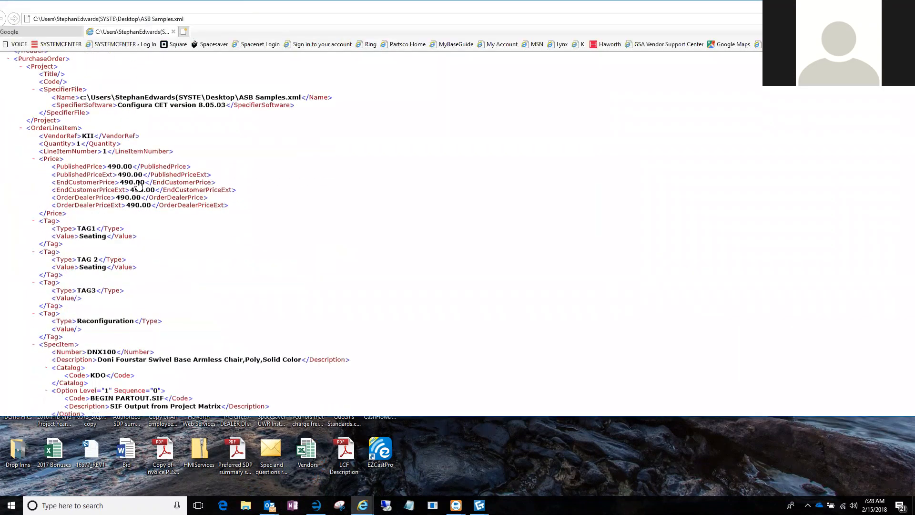
pyautogui.scroll(5, 139, 185)
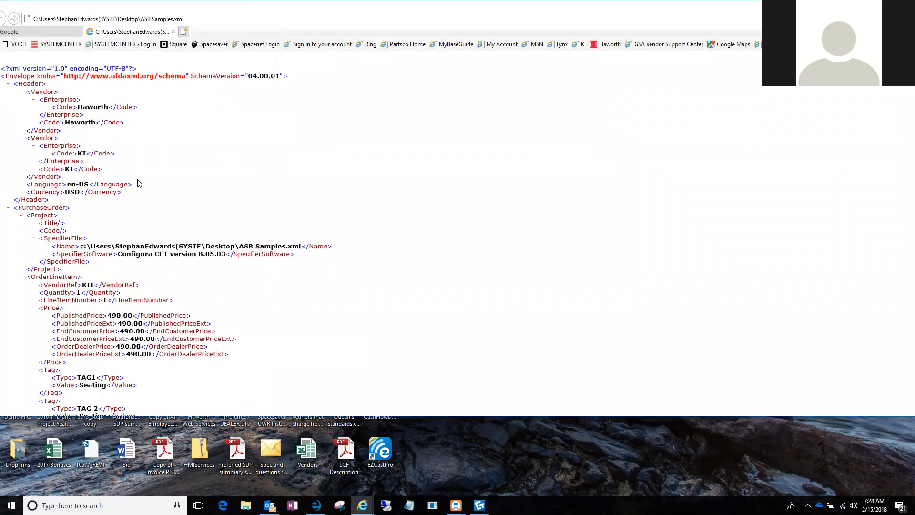
pyautogui.scroll(-15, 140, 184)
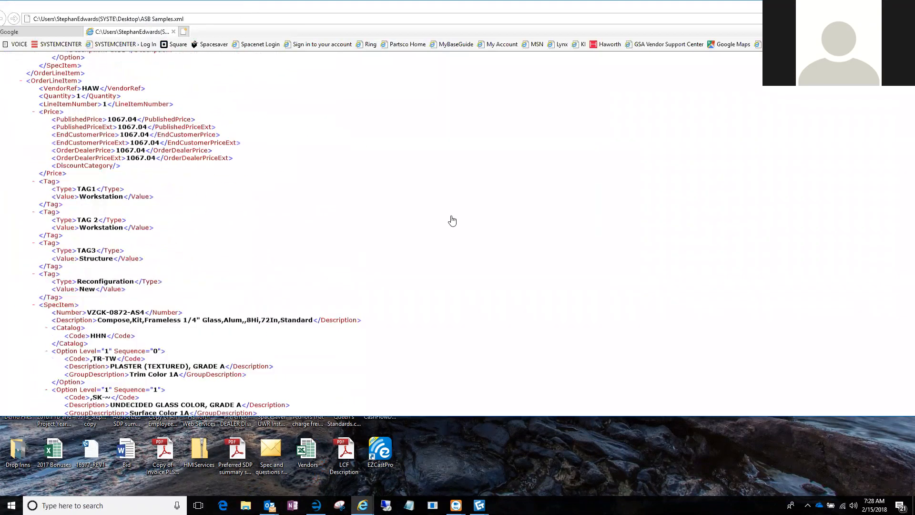
pyautogui.moveTo(868, 7); pyautogui.dragTo(514, 13)
pyautogui.click(755, 13)
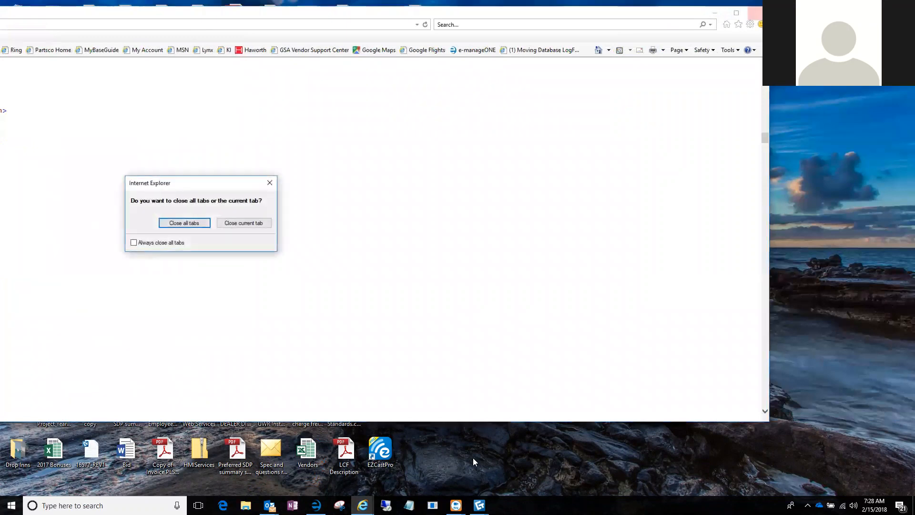
pyautogui.click(244, 225)
pyautogui.click(715, 13)
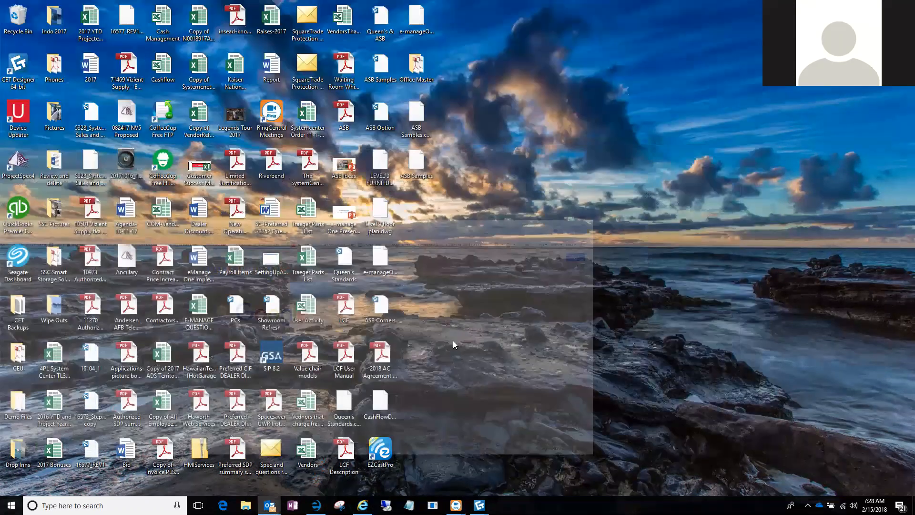
# Switch to e-manage and reopen the Practice project's Bill of Materials / Estimating / Customer Quotes module.
pyautogui.click(316, 506)
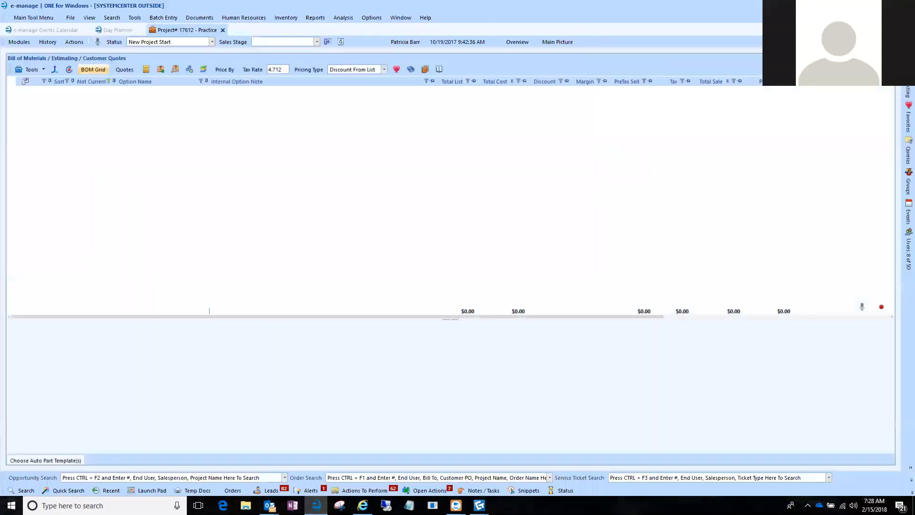
pyautogui.doubleClick(63, 58)
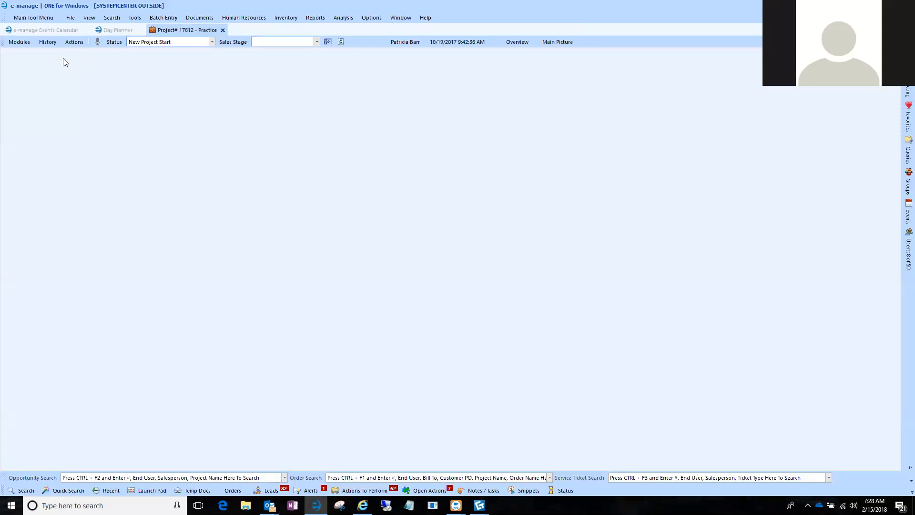
pyautogui.click(22, 43)
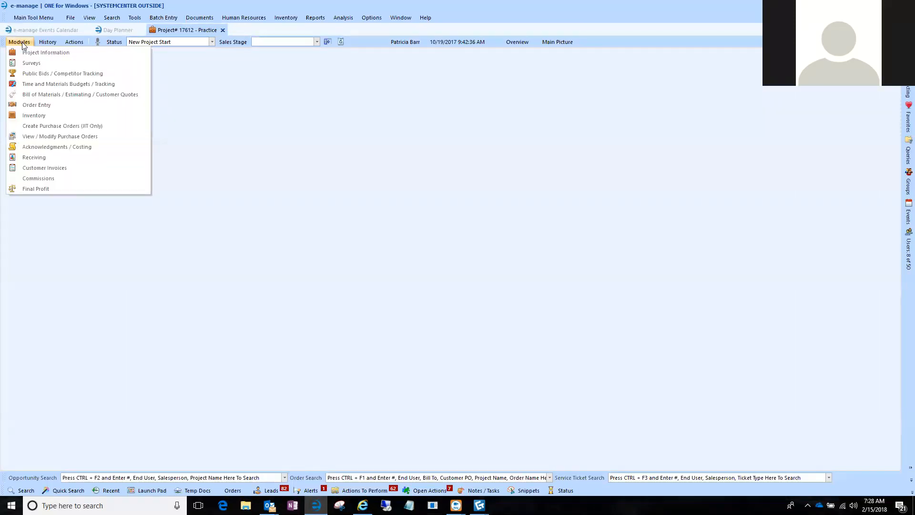
pyautogui.click(36, 95)
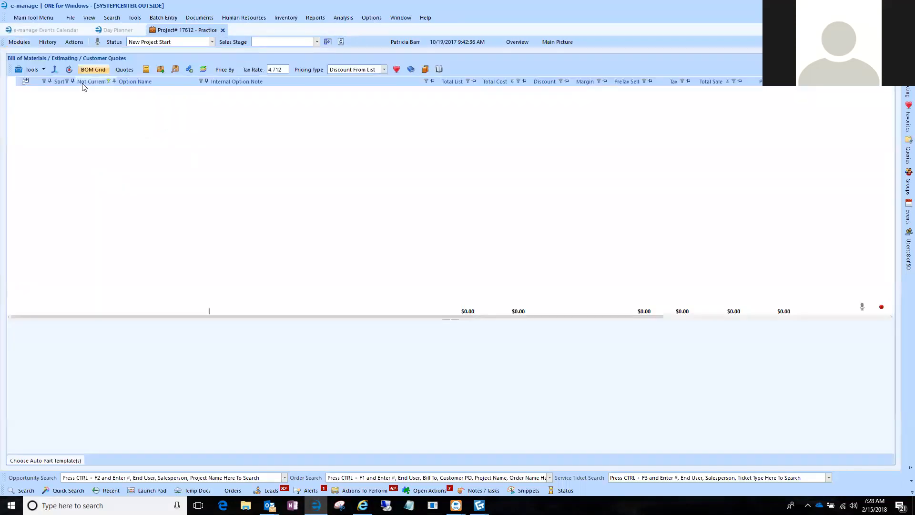
# Start a new BOM import as Haworth Canvas XML with the ASB Samples file and reposition the import window.
pyautogui.click(54, 69)
pyautogui.click(480, 168)
pyautogui.click(410, 214)
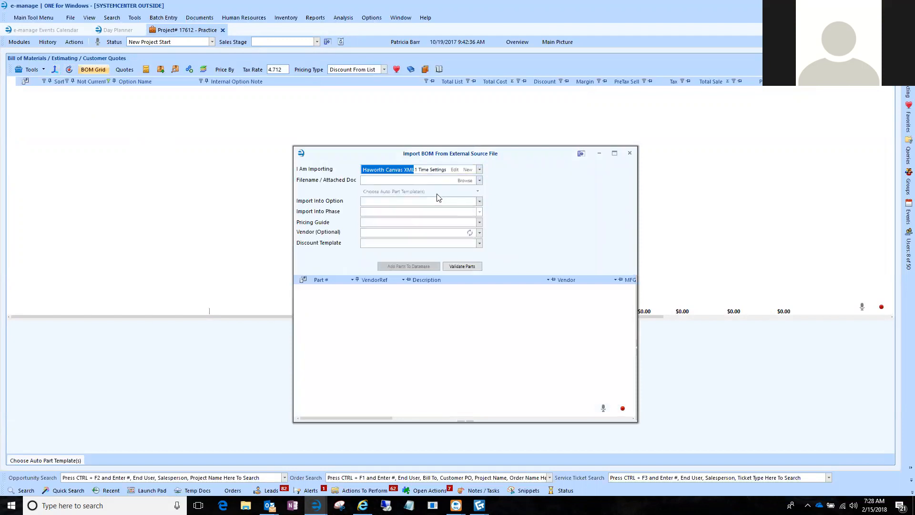
pyautogui.click(462, 181)
pyautogui.click(398, 333)
pyautogui.doubleClick(398, 333)
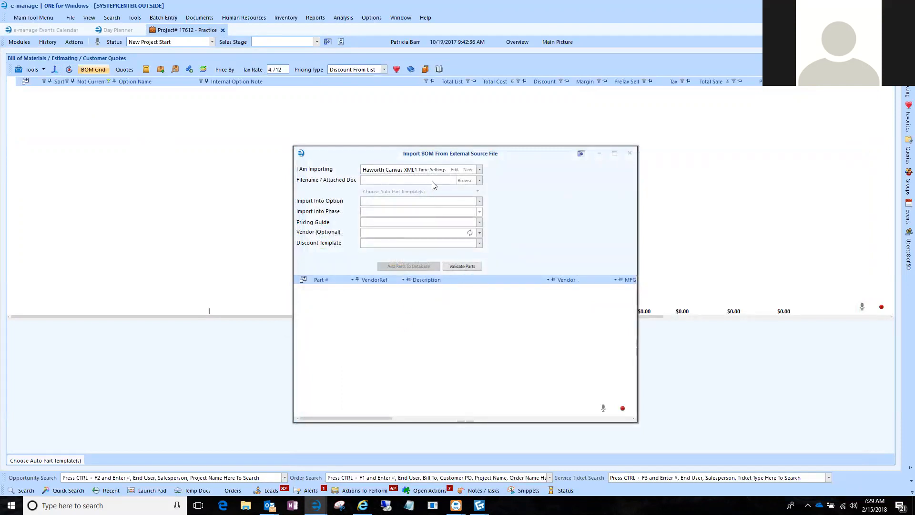
pyautogui.doubleClick(397, 181)
pyautogui.moveTo(454, 159); pyautogui.dragTo(387, 95)
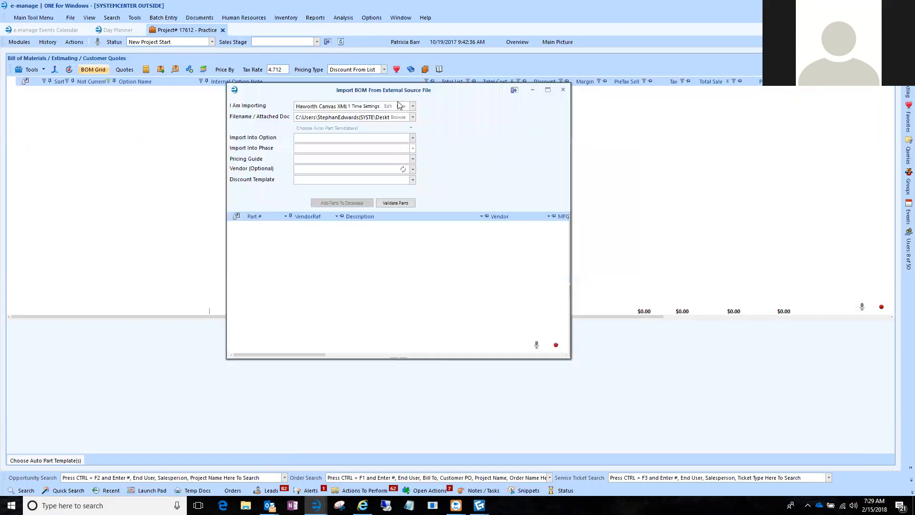
# Replace the import file with Canvas OFDA XML Export from the Demo Files folder, validate its parts, and collapse the imported option.
pyautogui.click(400, 120)
pyautogui.click(400, 118)
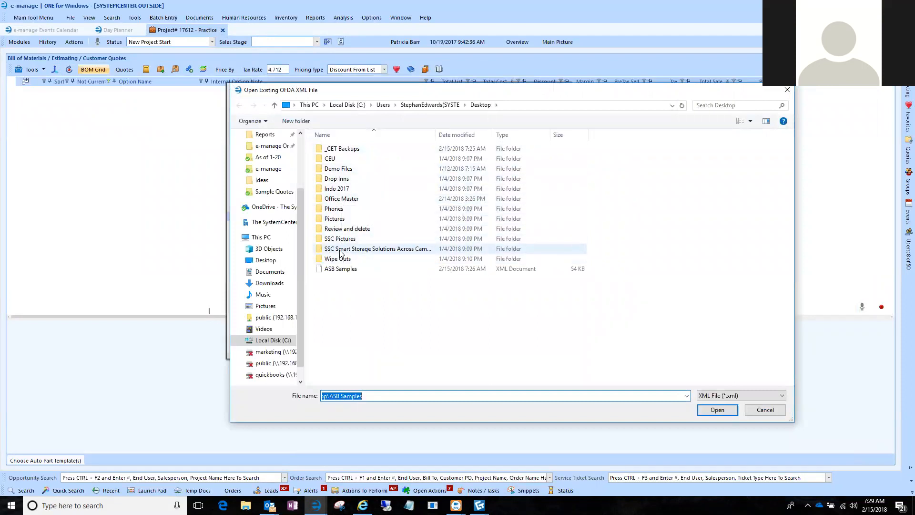
pyautogui.doubleClick(339, 168)
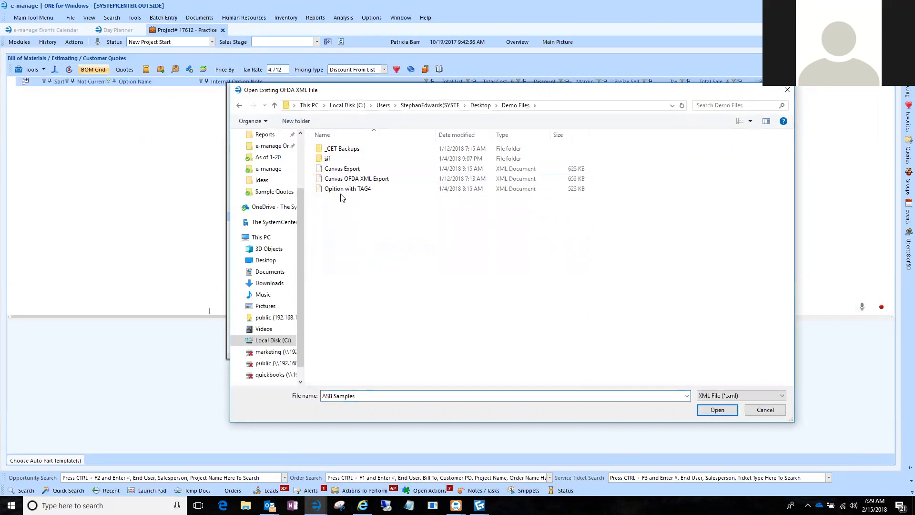
pyautogui.doubleClick(338, 179)
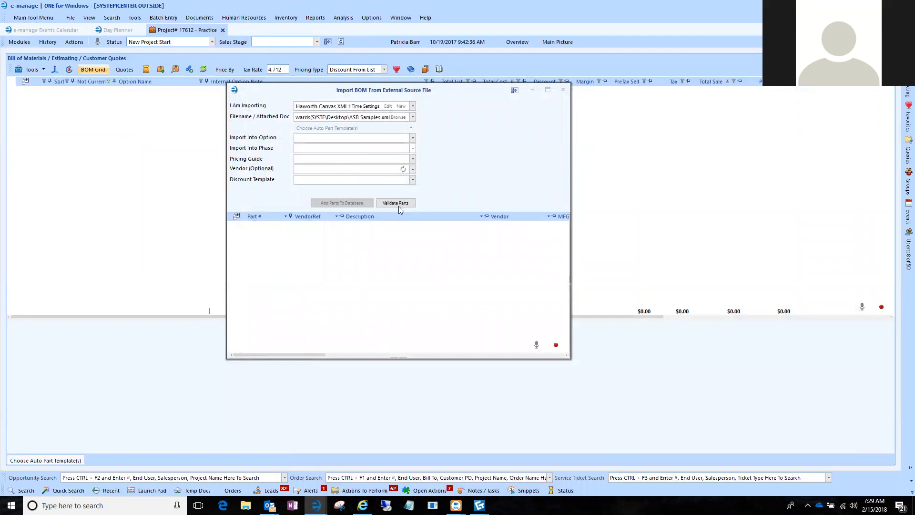
pyautogui.click(398, 203)
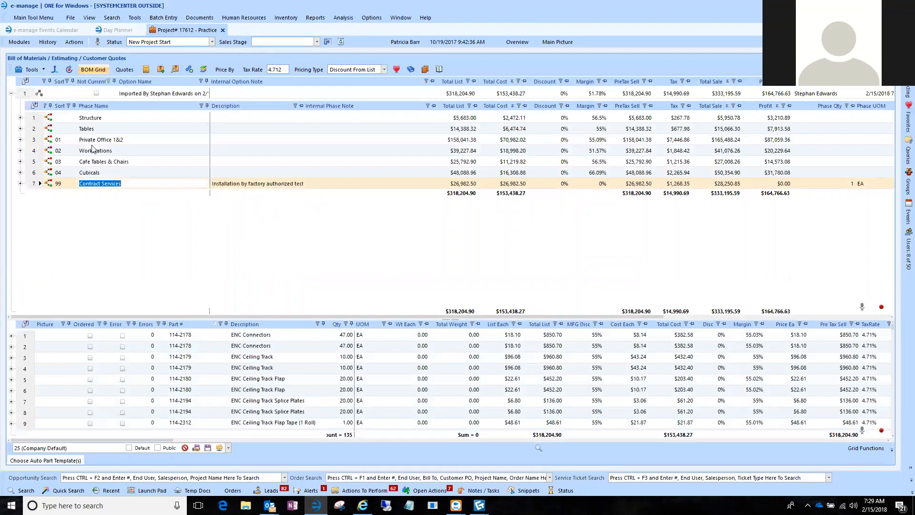
pyautogui.click(11, 94)
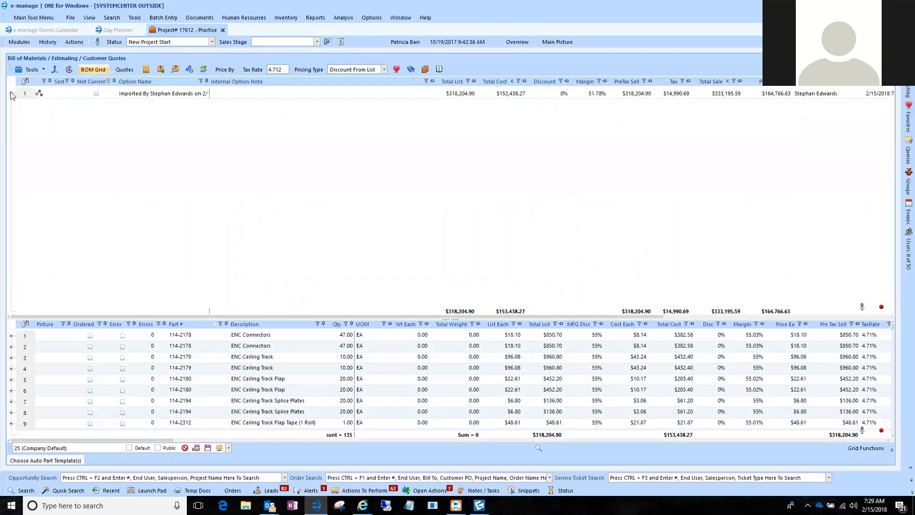
pyautogui.click(55, 70)
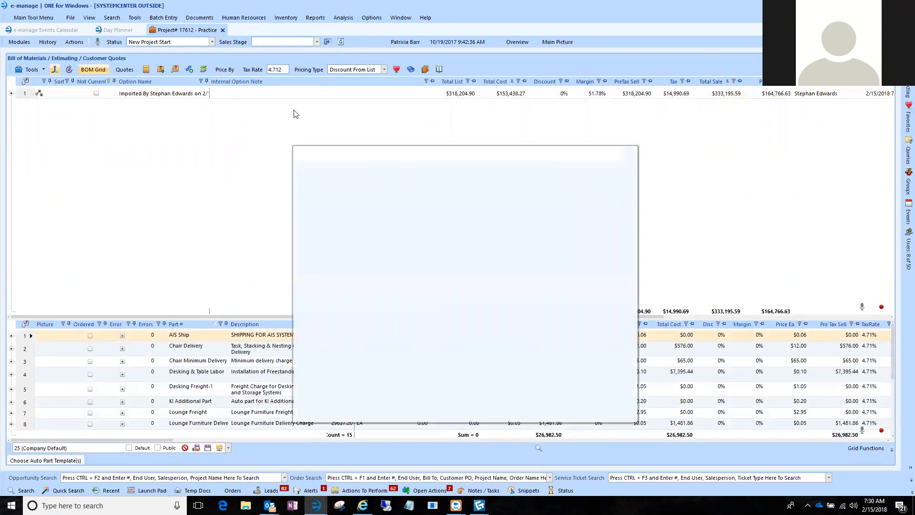
pyautogui.click(479, 170)
pyautogui.press('Down')
pyautogui.press('Down')
pyautogui.press('Down')
pyautogui.press('Down')
pyautogui.press('Down')
pyautogui.press('Down')
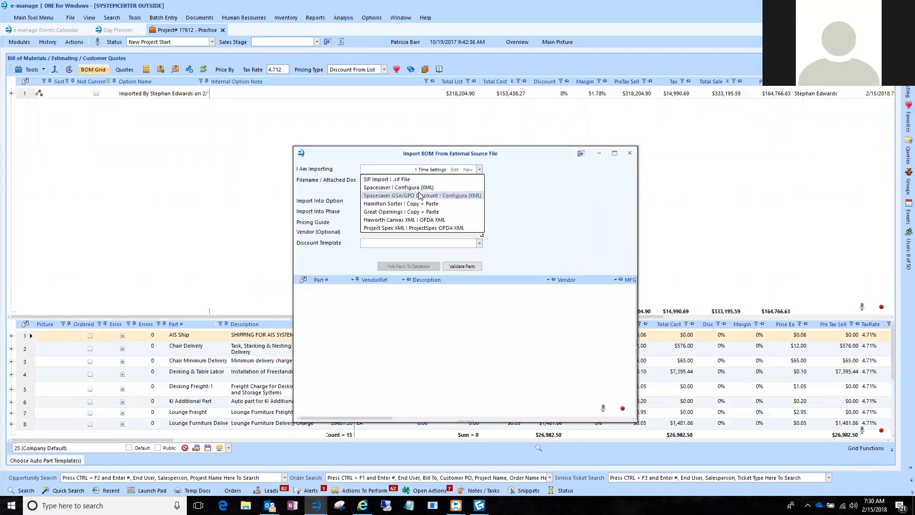
pyautogui.press('Return')
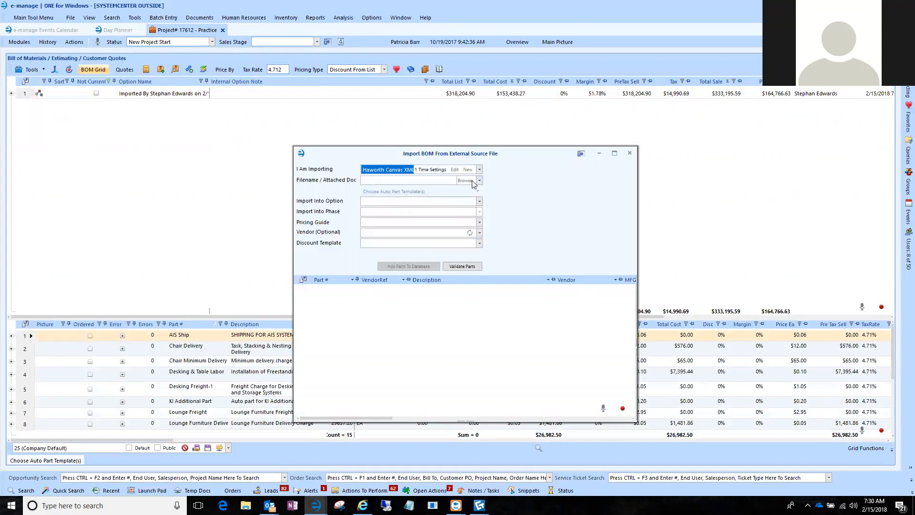
pyautogui.click(473, 183)
pyautogui.doubleClick(397, 335)
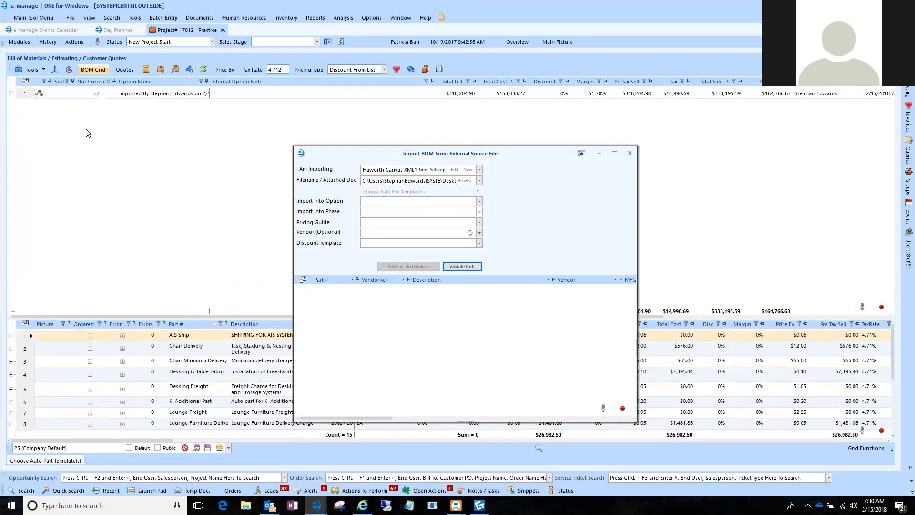
pyautogui.click(630, 153)
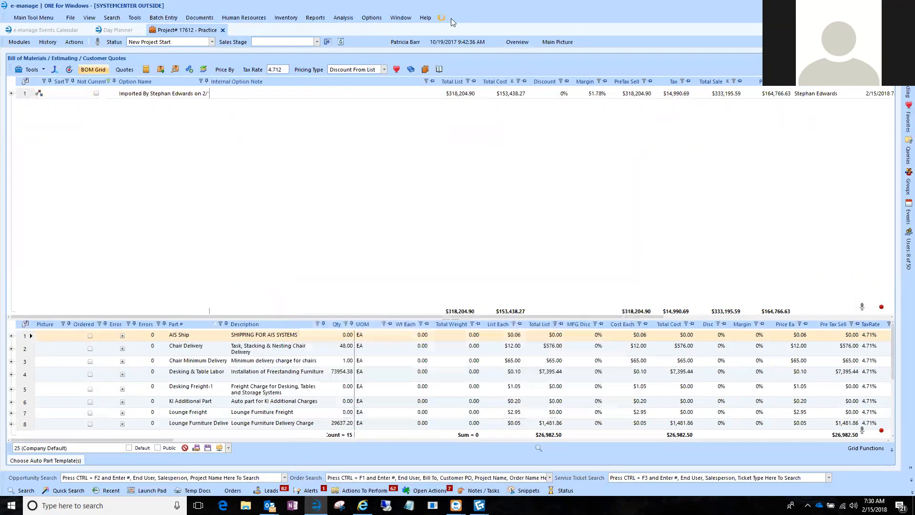
pyautogui.click(669, 153)
# Delete the Structure and Tables phases from the imported option in the BOM grid.
pyautogui.click(11, 94)
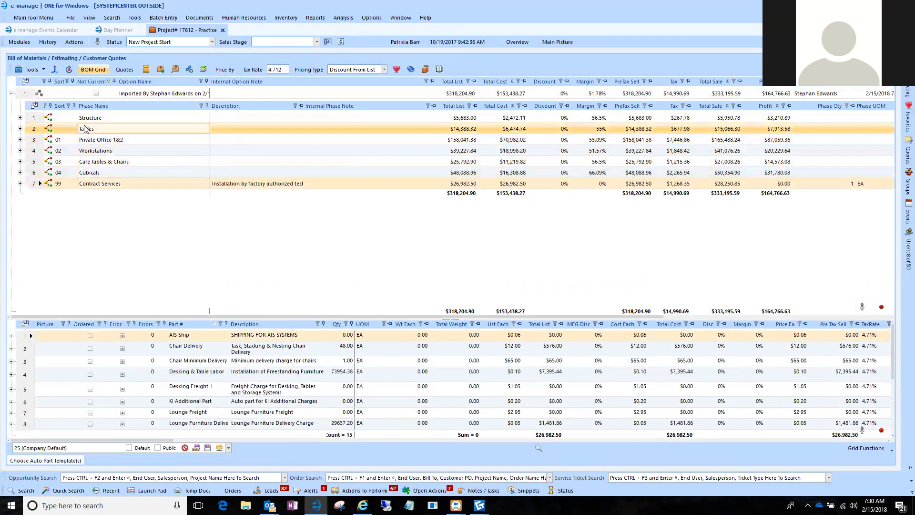
pyautogui.rightClick(36, 134)
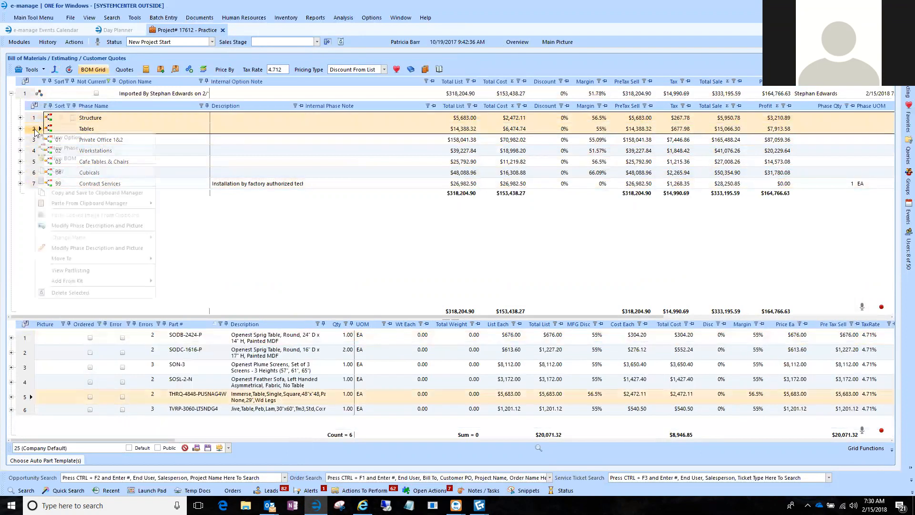
pyautogui.click(70, 293)
pyautogui.click(469, 280)
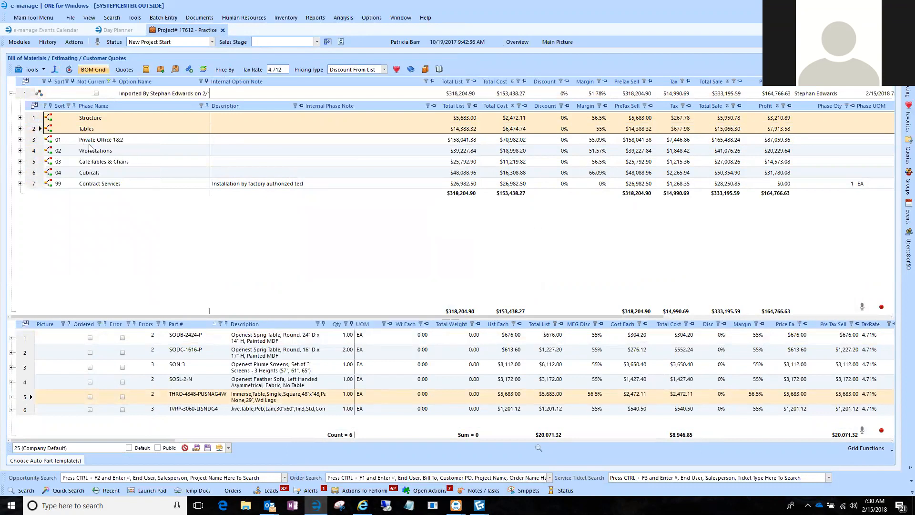
pyautogui.click(11, 94)
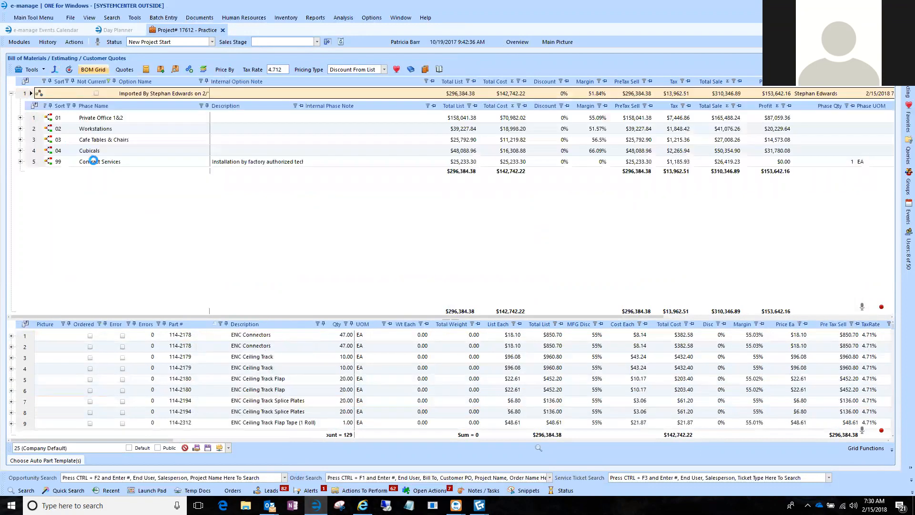
# Examine the parts in the Private Office 1&2, Workstations and Cafe Tables & Chairs phases and the numbered order of the phases.
pyautogui.click(95, 120)
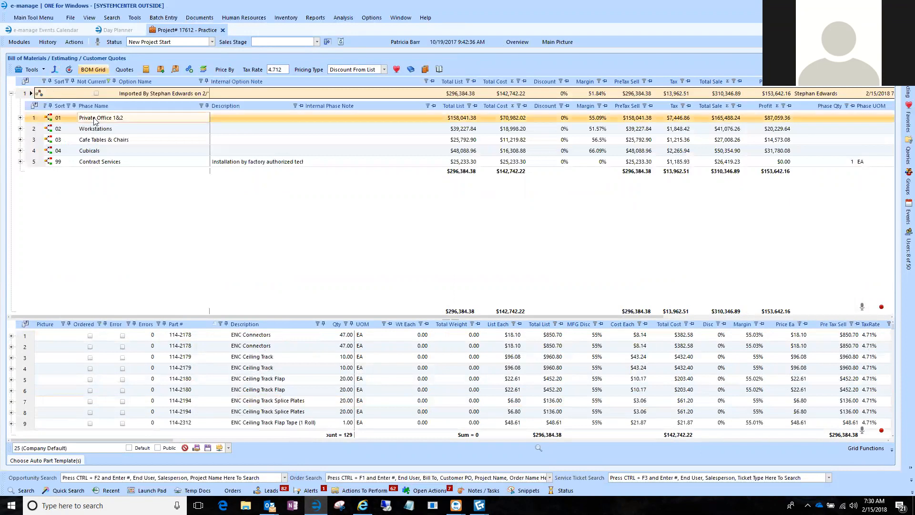
pyautogui.click(93, 130)
pyautogui.click(98, 140)
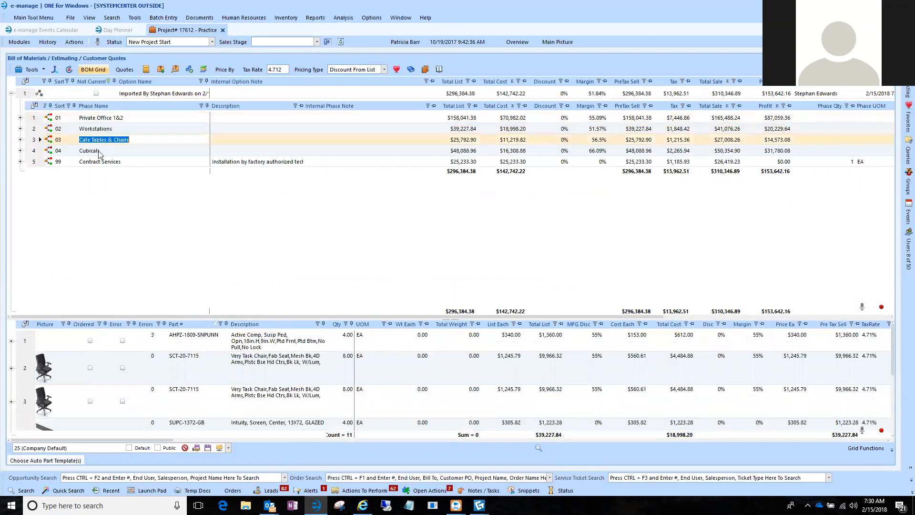
pyautogui.click(98, 152)
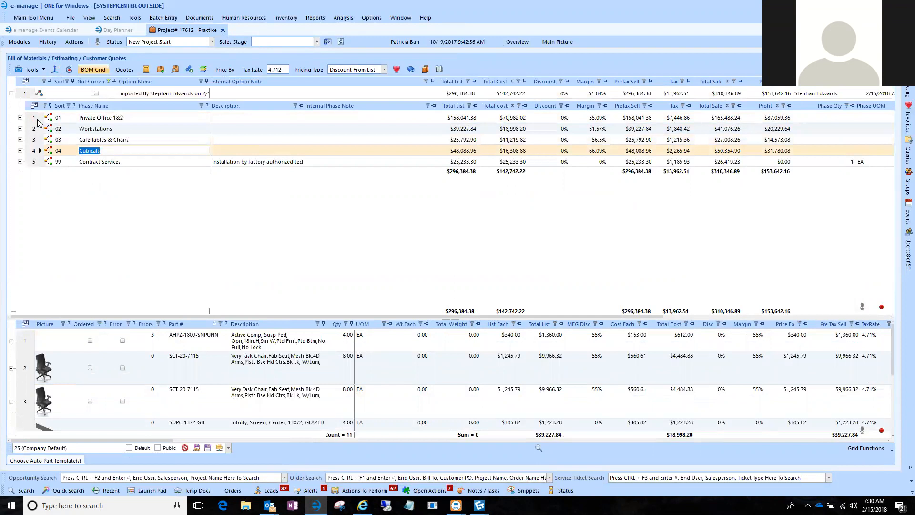
pyautogui.click(37, 119)
pyautogui.click(31, 129)
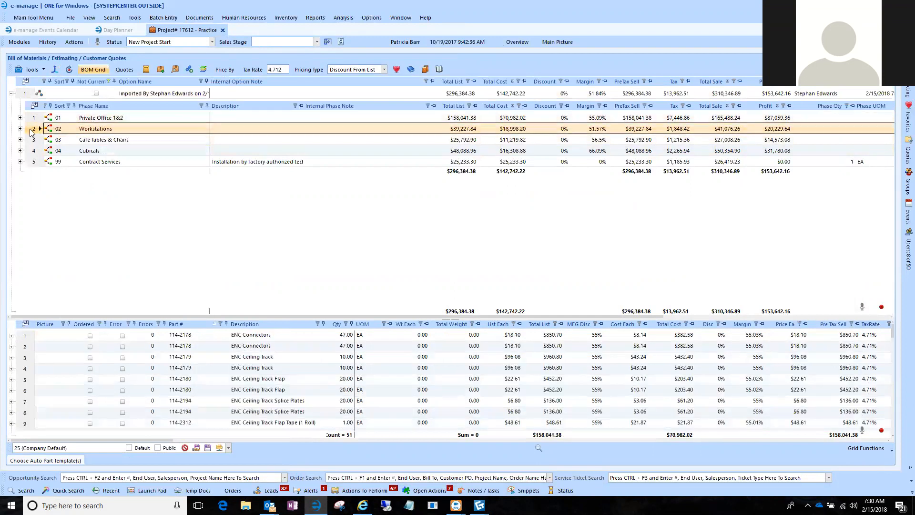
pyautogui.click(33, 141)
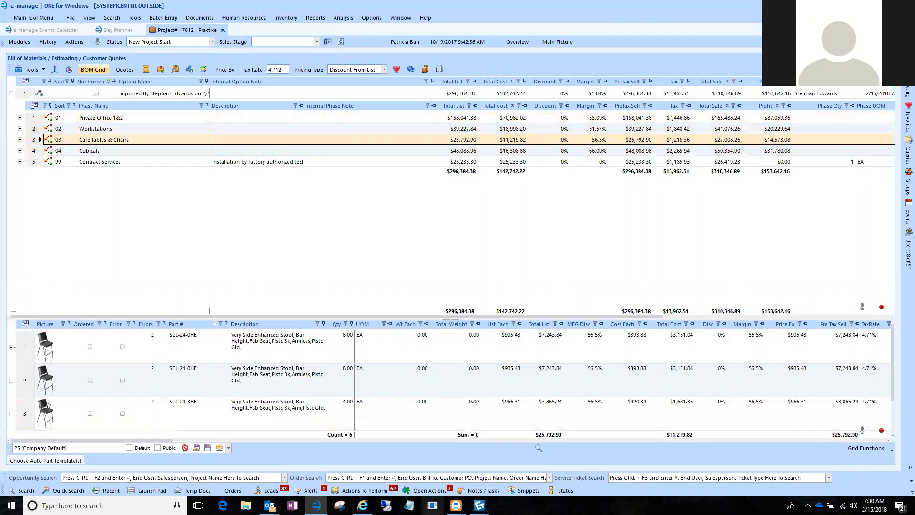
# Switch to CET Designer and open Part Tagging in place of the Calculation window.
pyautogui.moveTo(480, 505)
pyautogui.click(530, 467)
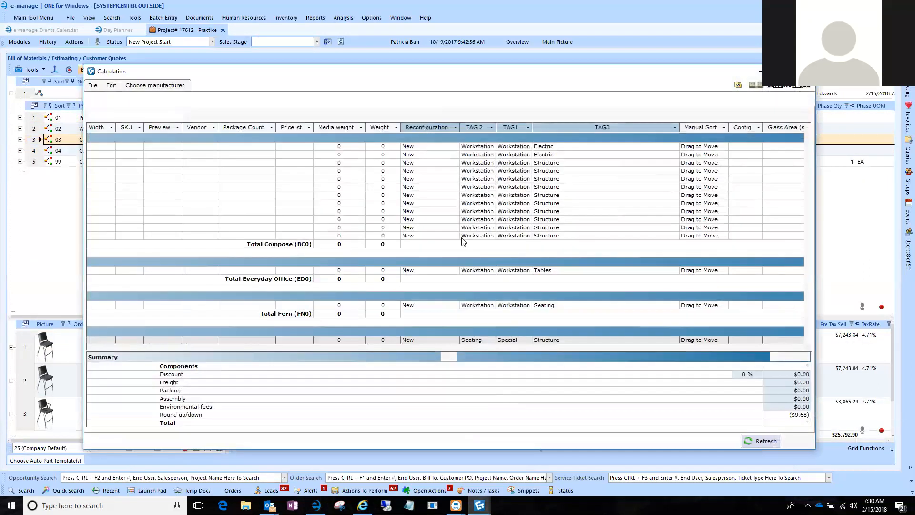
pyautogui.click(805, 71)
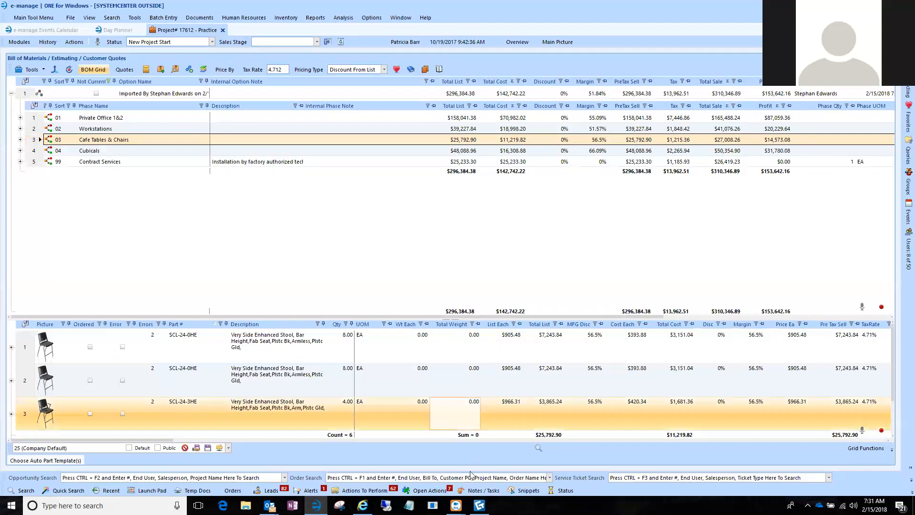
pyautogui.click(480, 505)
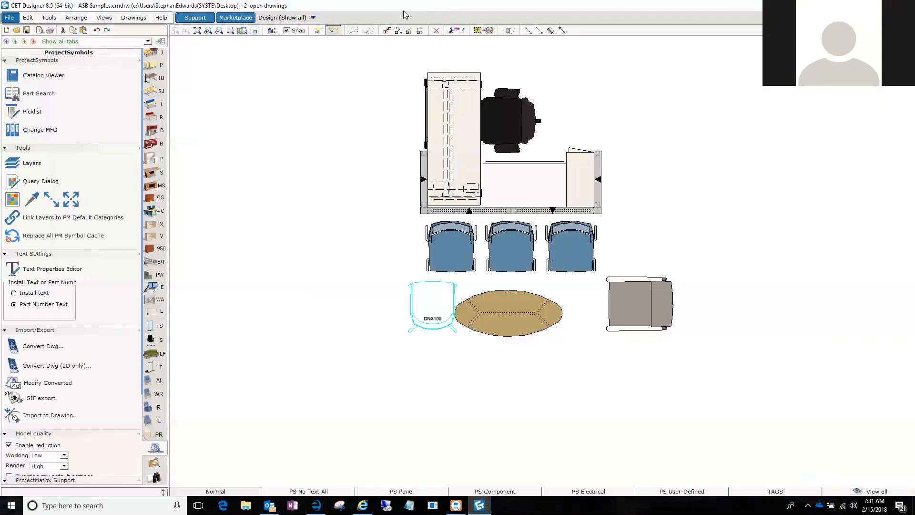
pyautogui.click(50, 17)
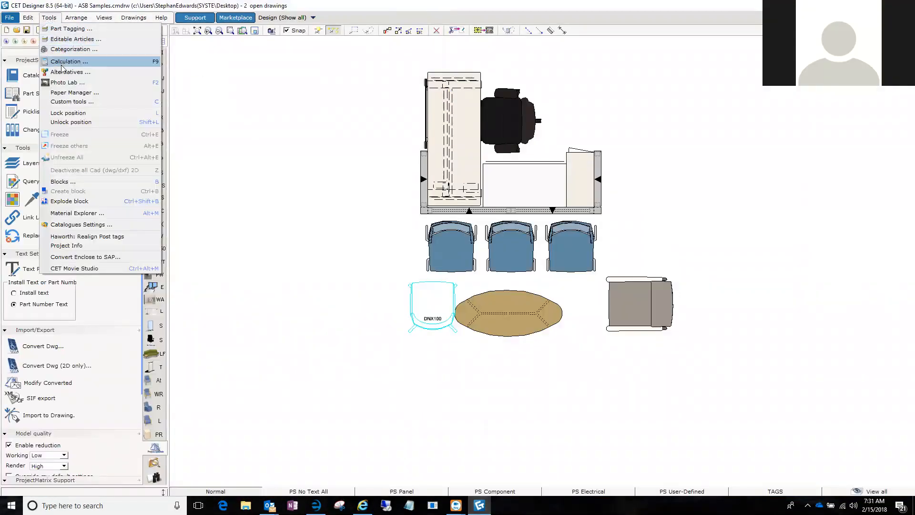
pyautogui.click(64, 28)
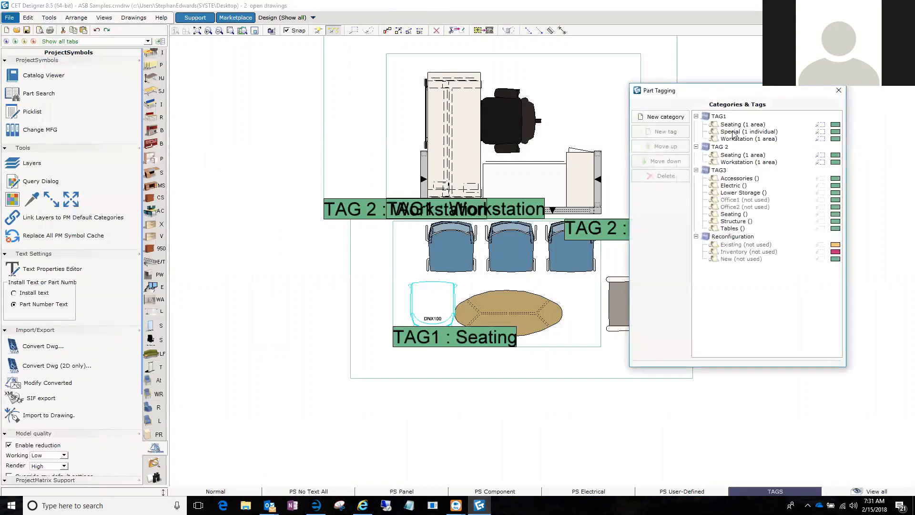
# Rename the three TAG1 tags as 01) Seating, 02) Special and 03) Workstation.
pyautogui.click(672, 378)
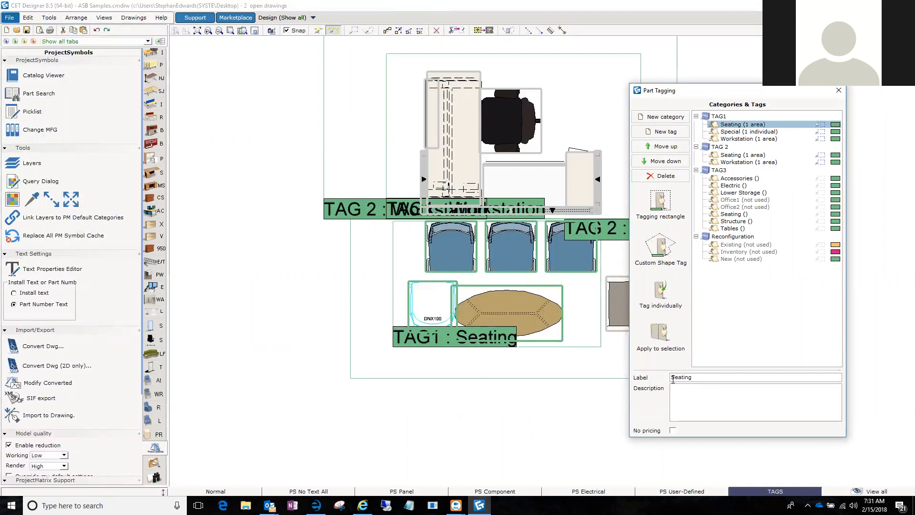
pyautogui.write('01)')
pyautogui.click(697, 302)
pyautogui.click(730, 132)
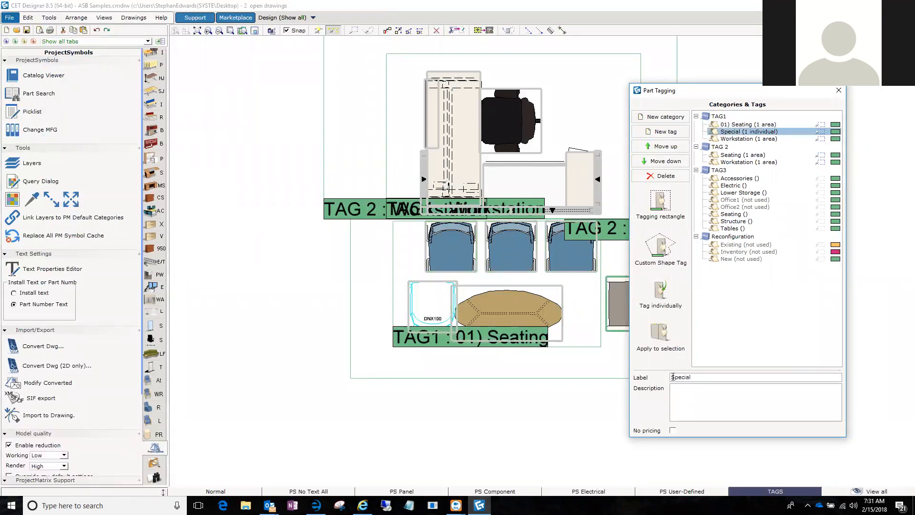
pyautogui.write('02)')
pyautogui.click(730, 139)
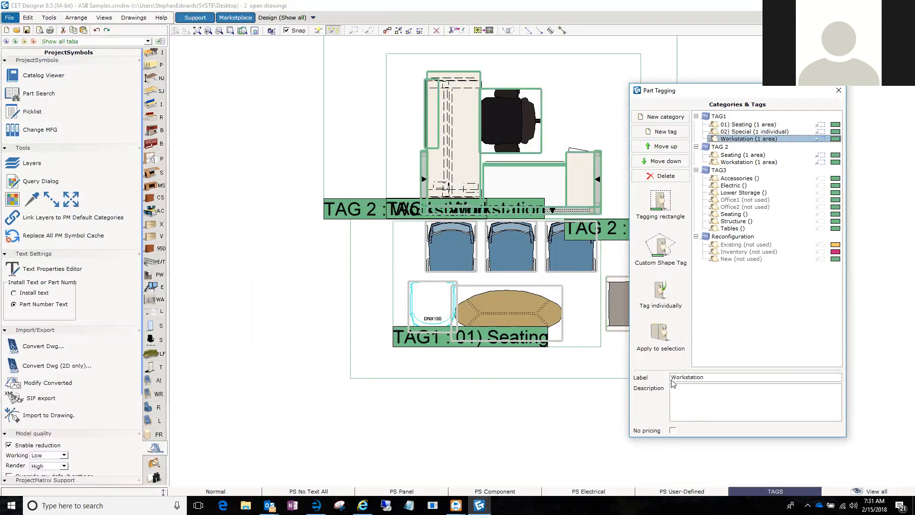
pyautogui.write('03)')
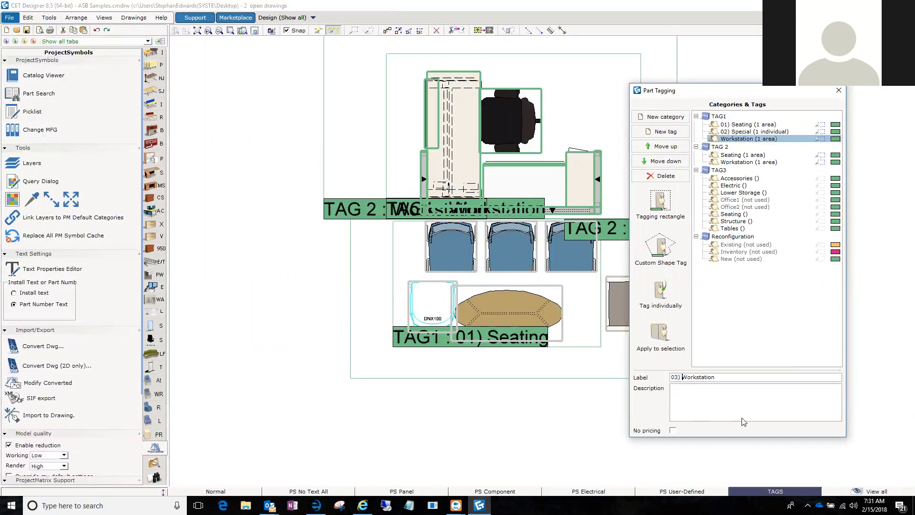
pyautogui.press('Return')
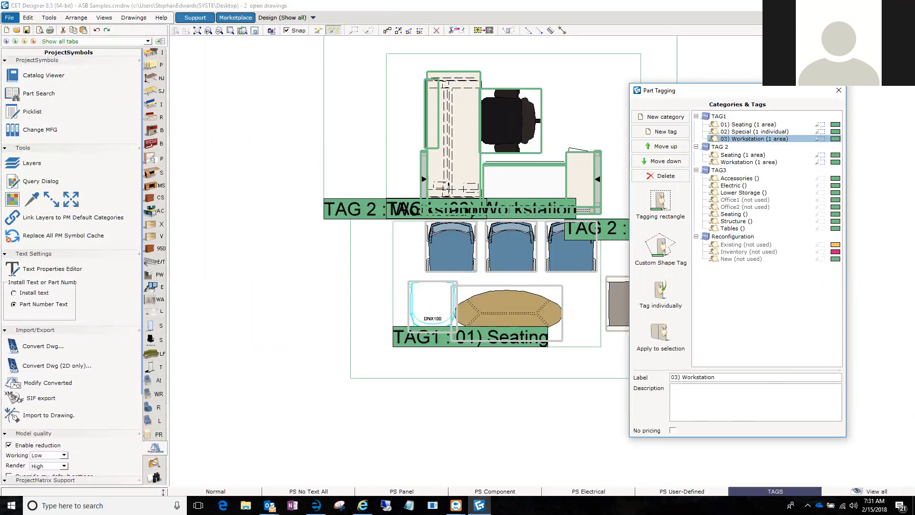
# Close Part Tagging and open the Calculation window for the ASB Samples drawing.
pyautogui.click(839, 90)
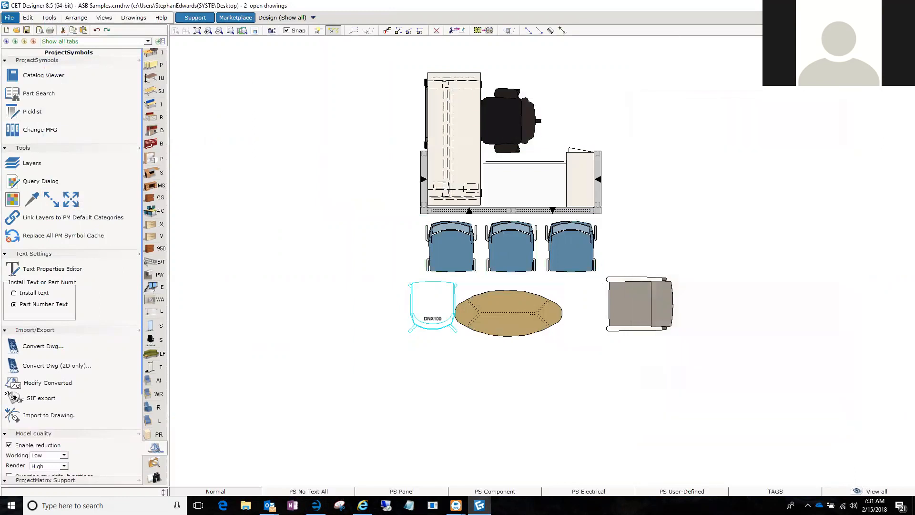
pyautogui.click(834, 18)
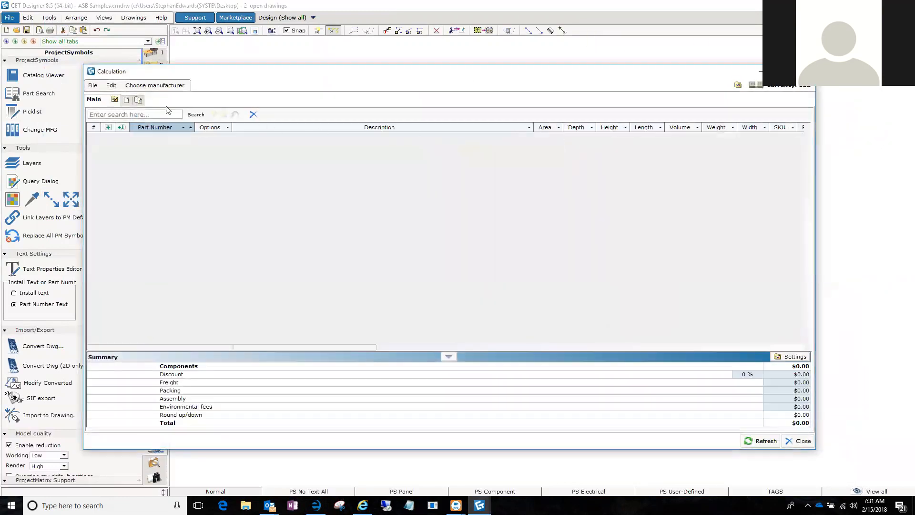
pyautogui.click(778, 90)
pyautogui.click(892, 217)
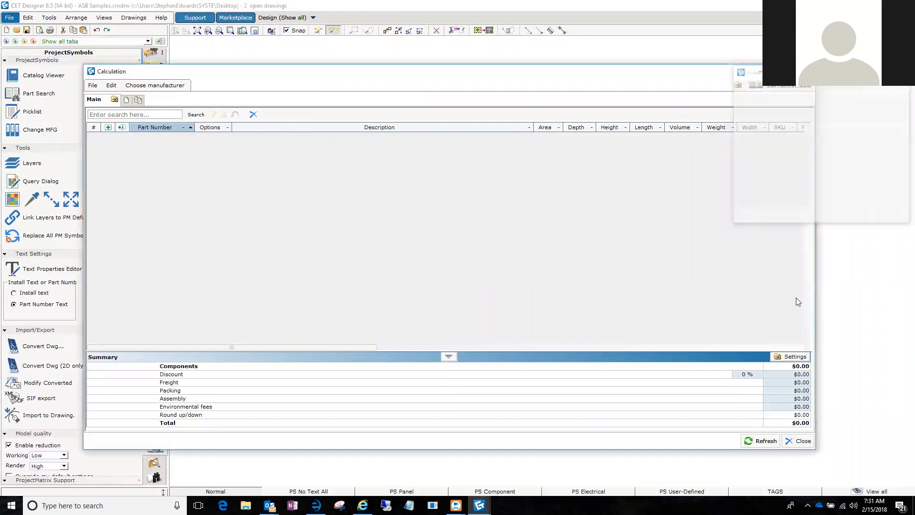
# Refresh the calculation and export the order to the desktop as ASB Samples.xml in Haworth Lynx XML format, without opening the exported file.
pyautogui.click(763, 440)
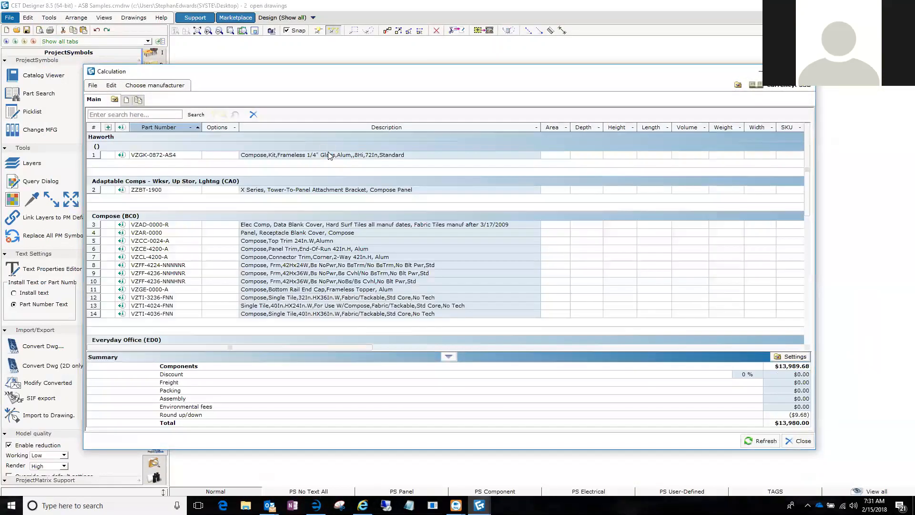
pyautogui.click(94, 86)
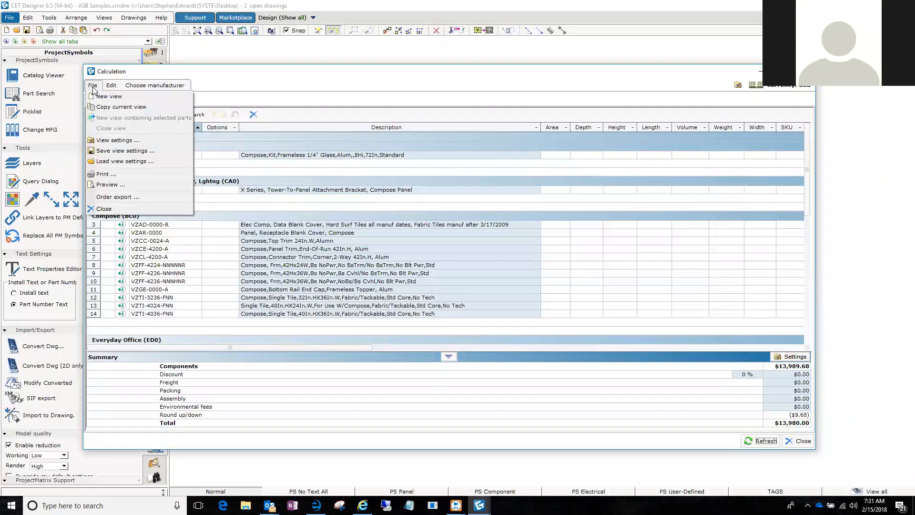
pyautogui.click(98, 200)
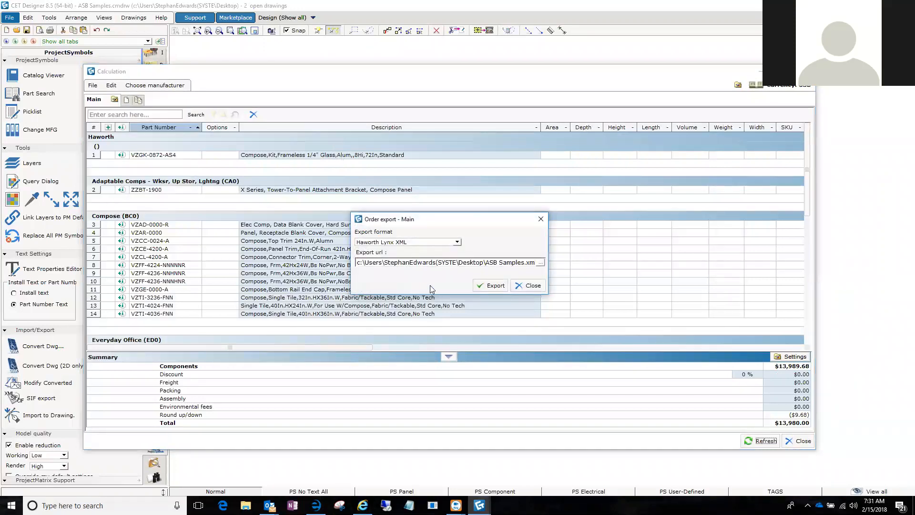
pyautogui.click(497, 289)
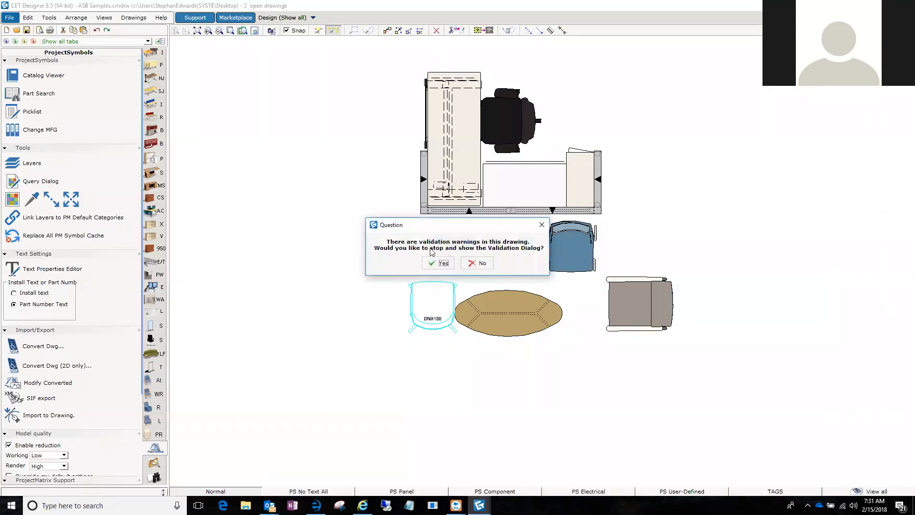
pyautogui.click(477, 263)
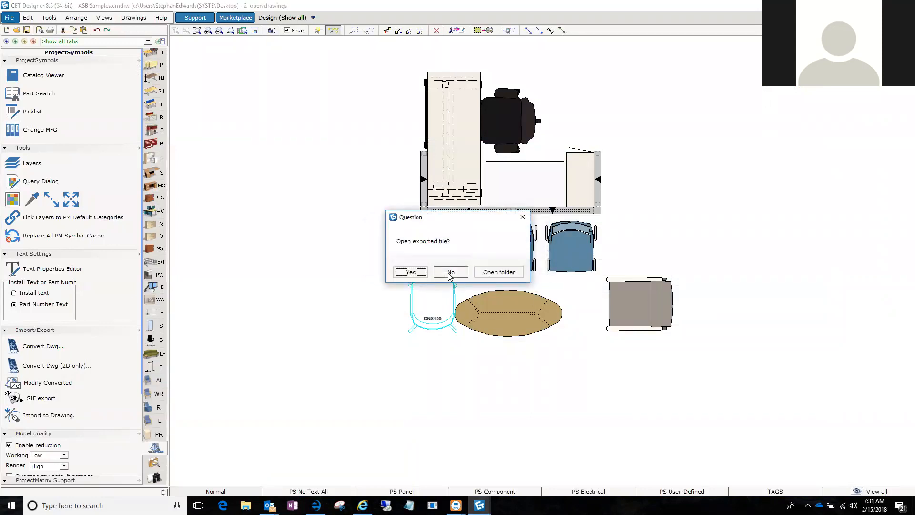
pyautogui.click(450, 272)
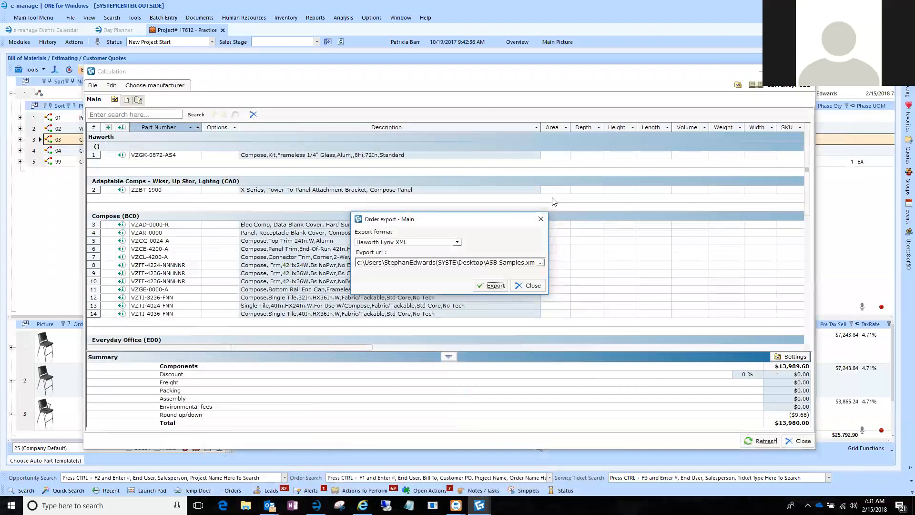
pyautogui.click(525, 285)
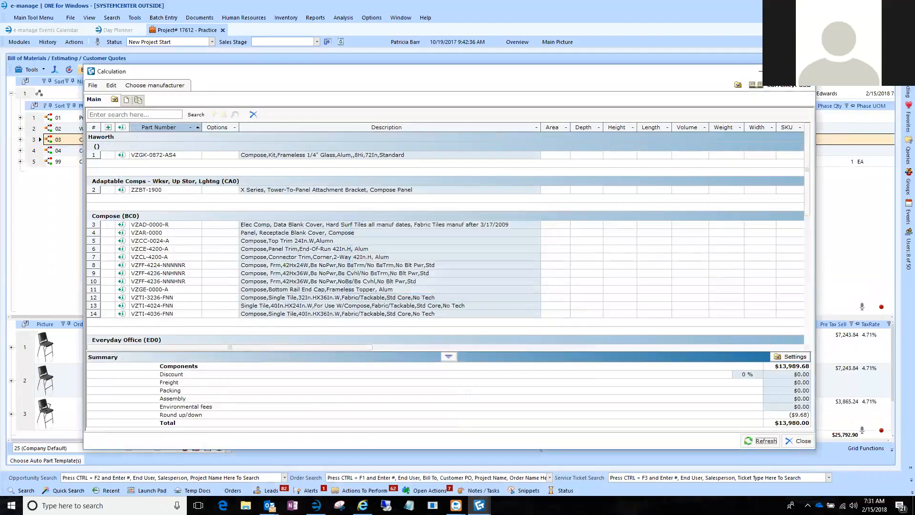
# Switch to e-manage and try to validate the ASB Samples file from the desktop as a Haworth Canvas XML import.
pyautogui.click(805, 72)
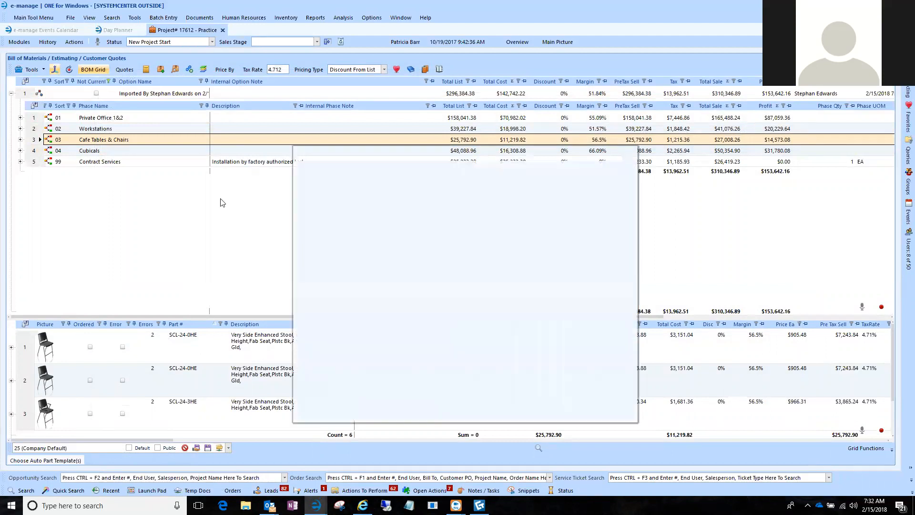
pyautogui.click(479, 170)
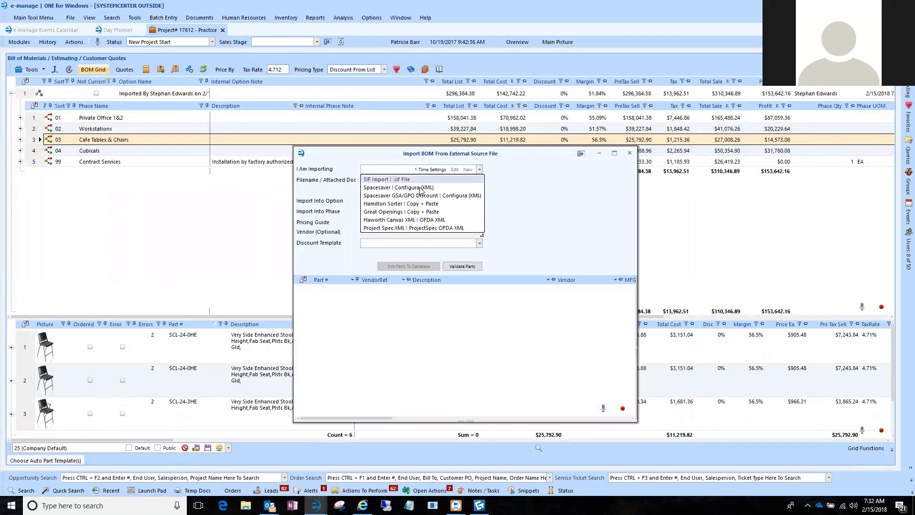
pyautogui.click(419, 218)
pyautogui.click(472, 182)
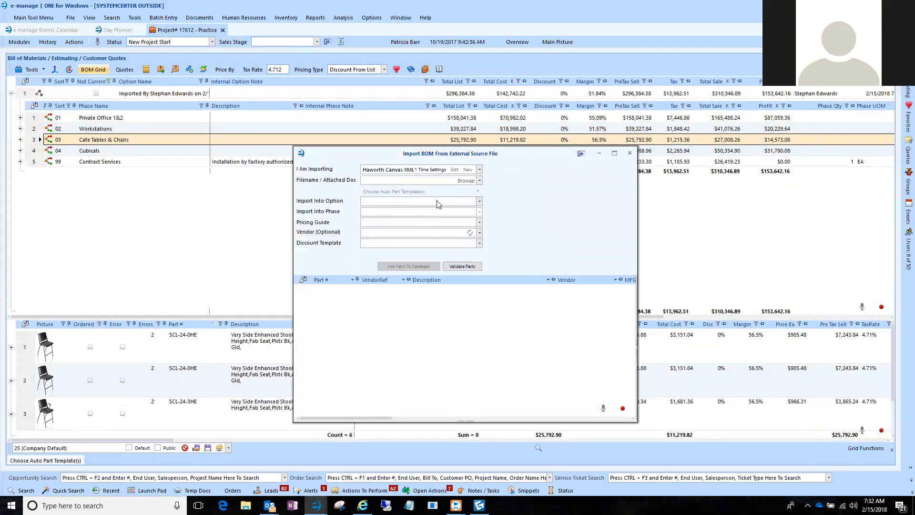
pyautogui.click(410, 333)
pyautogui.doubleClick(407, 333)
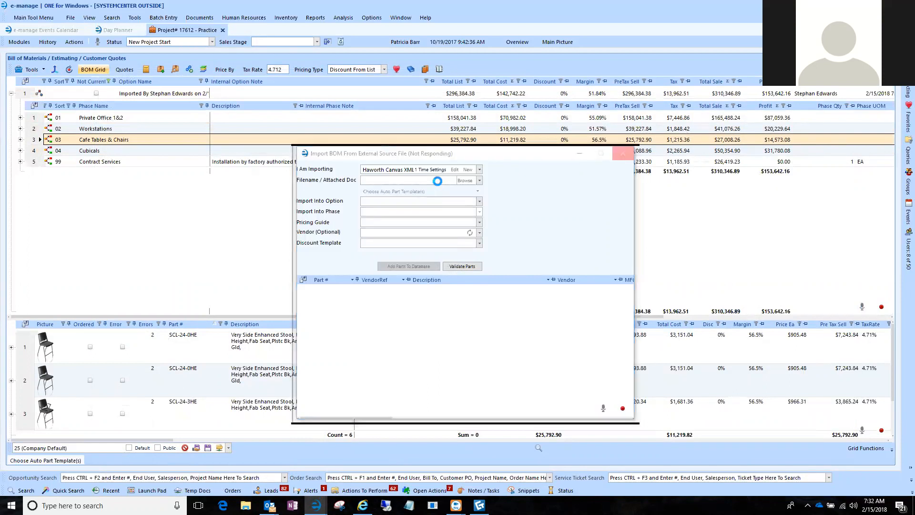
pyautogui.click(473, 267)
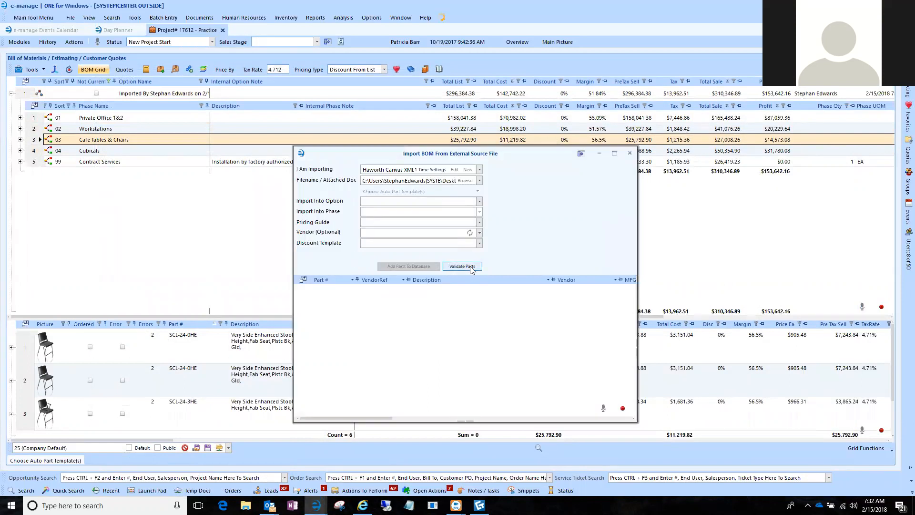
pyautogui.click(630, 153)
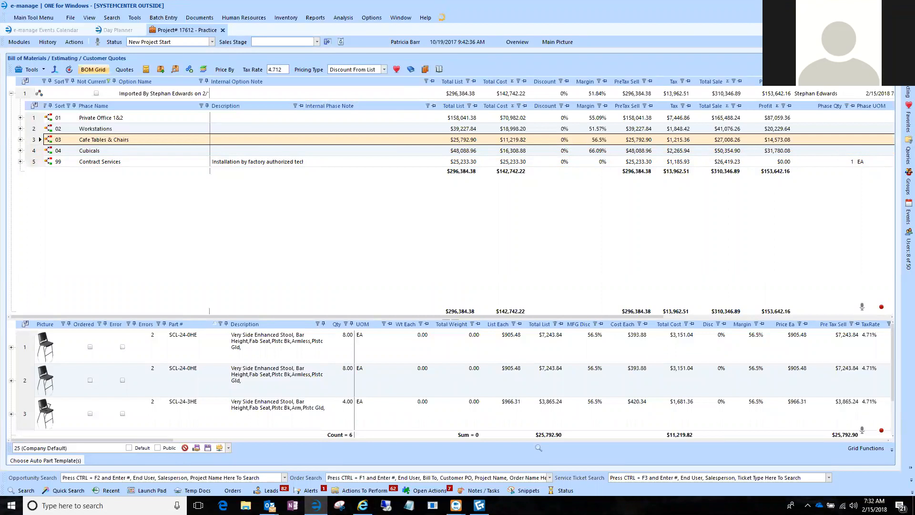
# Switch to CET Designer and export the order again in Haworth Lynx XML format as Samples.xml on the desktop.
pyautogui.hotkey('alt', 'Tab')
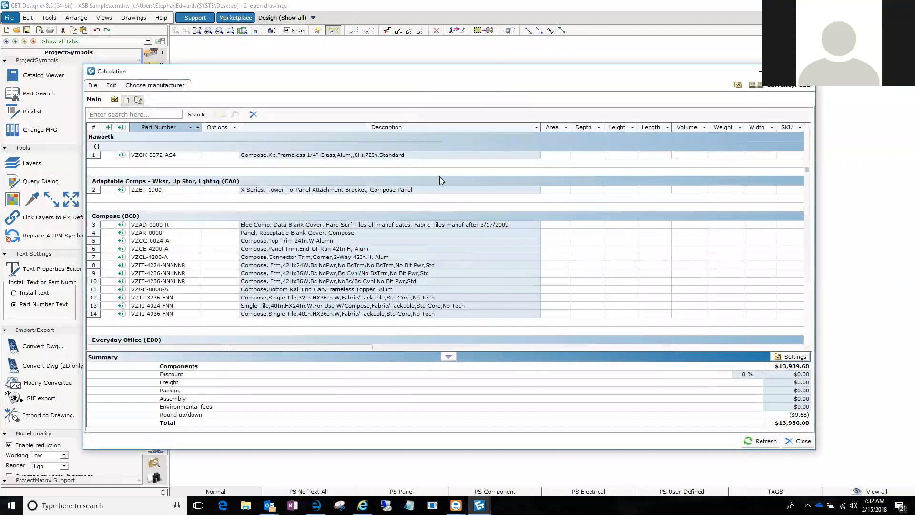
pyautogui.click(94, 86)
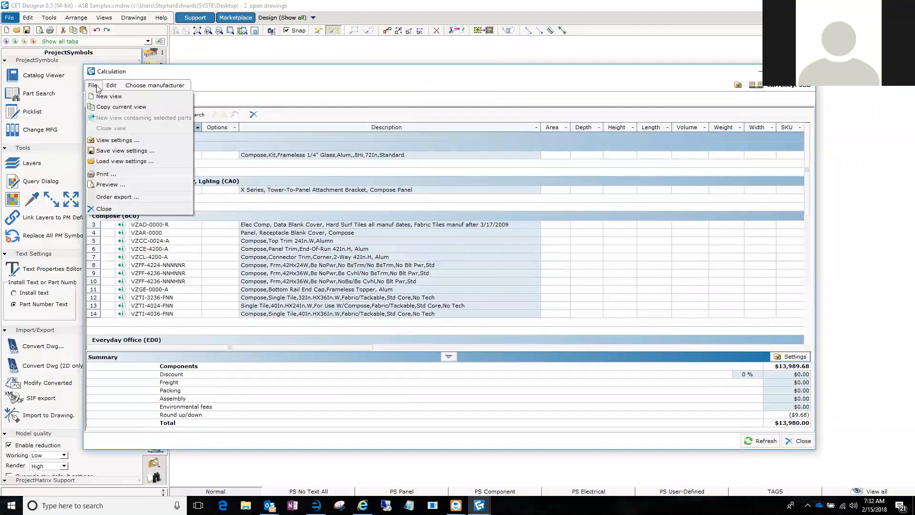
pyautogui.click(103, 196)
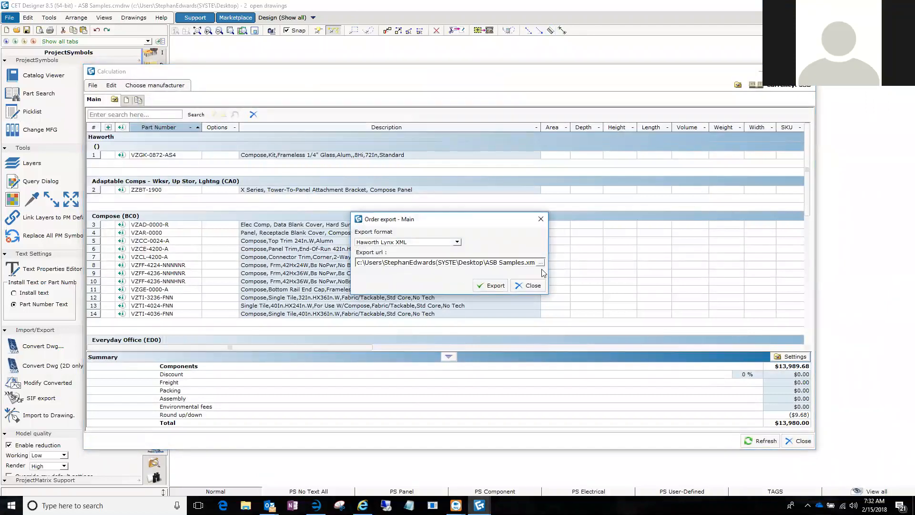
pyautogui.click(524, 264)
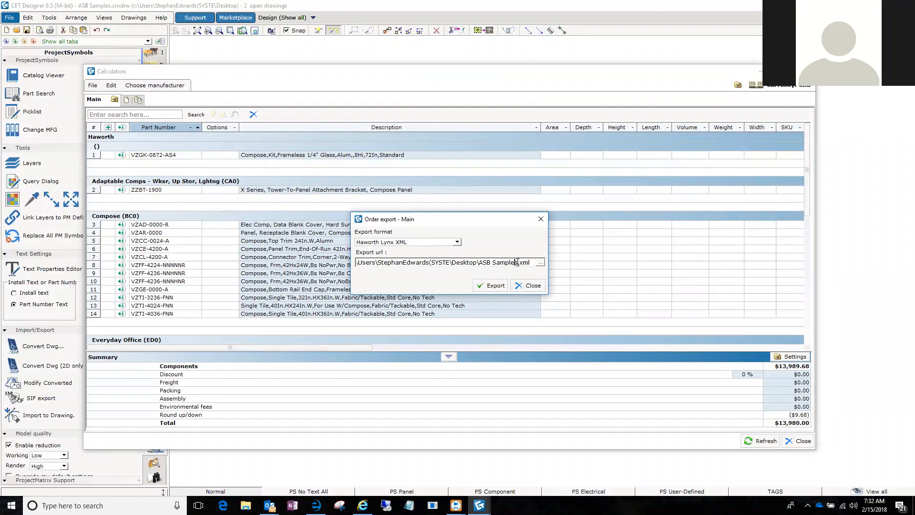
pyautogui.moveTo(507, 262); pyautogui.dragTo(489, 262)
pyautogui.write('S')
pyautogui.click(492, 285)
pyautogui.click(479, 263)
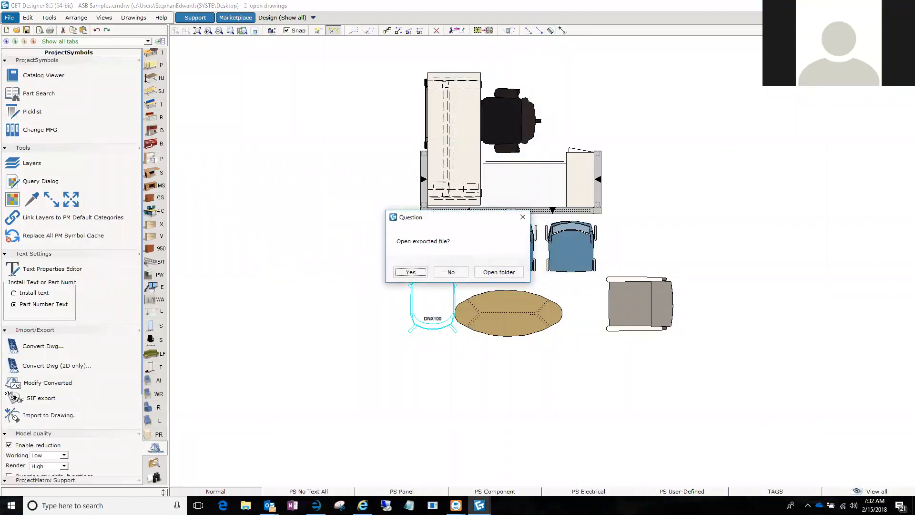
pyautogui.click(453, 273)
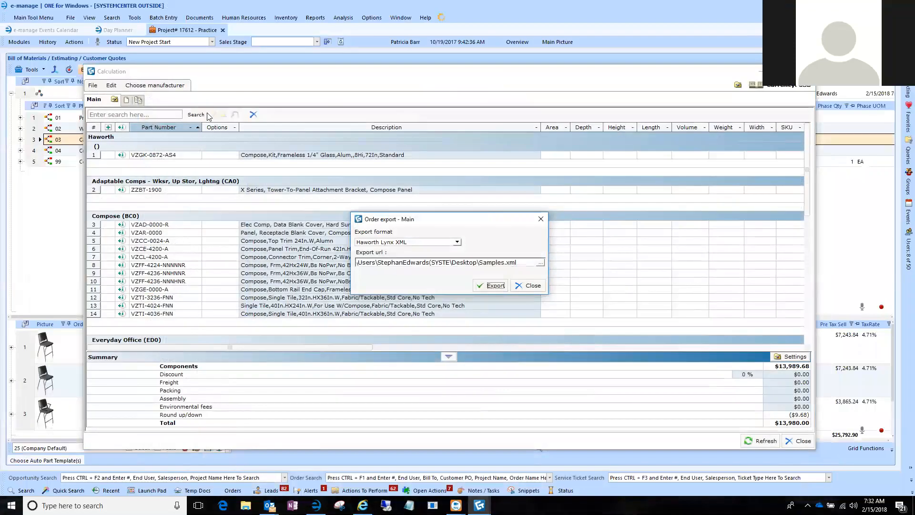
pyautogui.click(543, 221)
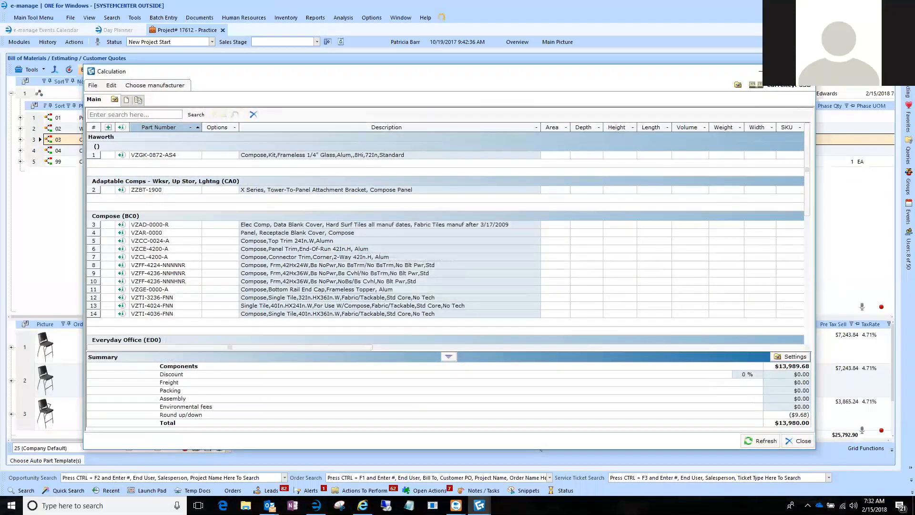
# Return to e-manage and try to validate the desktop's Samples file as a Haworth Canvas XML import.
pyautogui.click(805, 72)
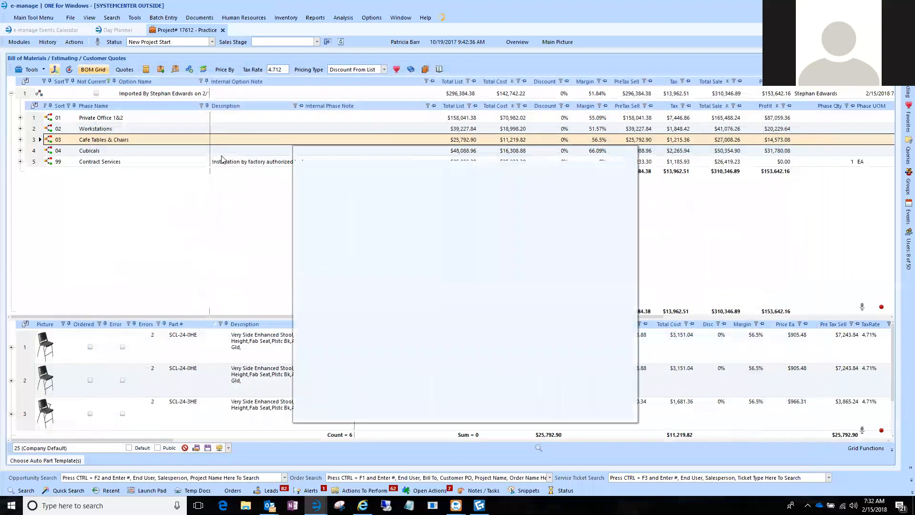
pyautogui.click(479, 169)
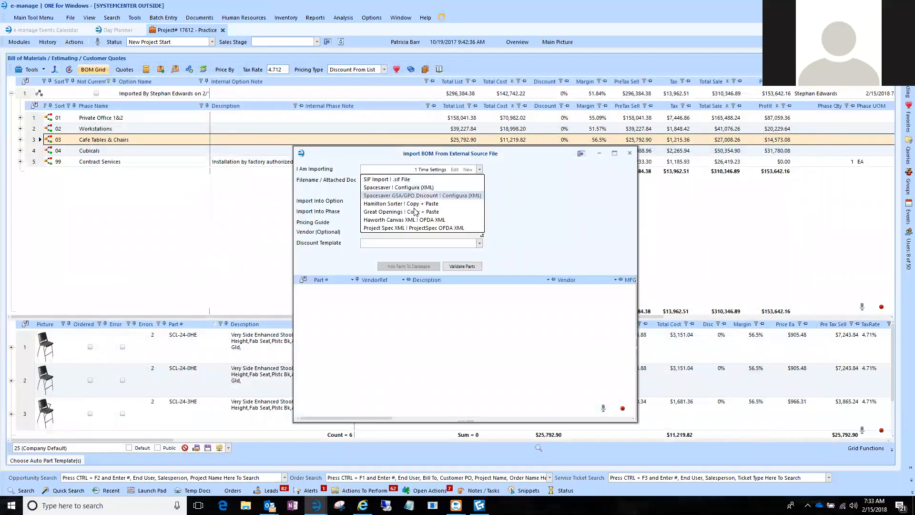
pyautogui.click(410, 219)
pyautogui.click(465, 181)
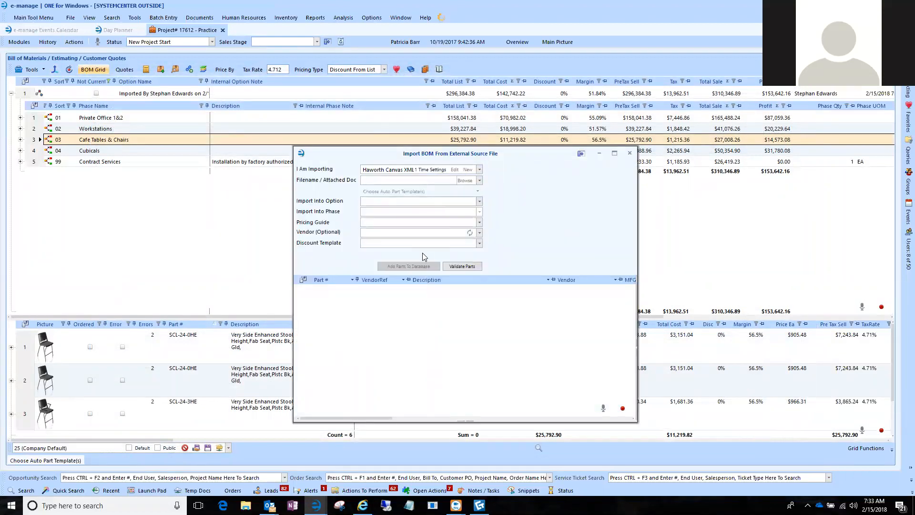
pyautogui.doubleClick(403, 343)
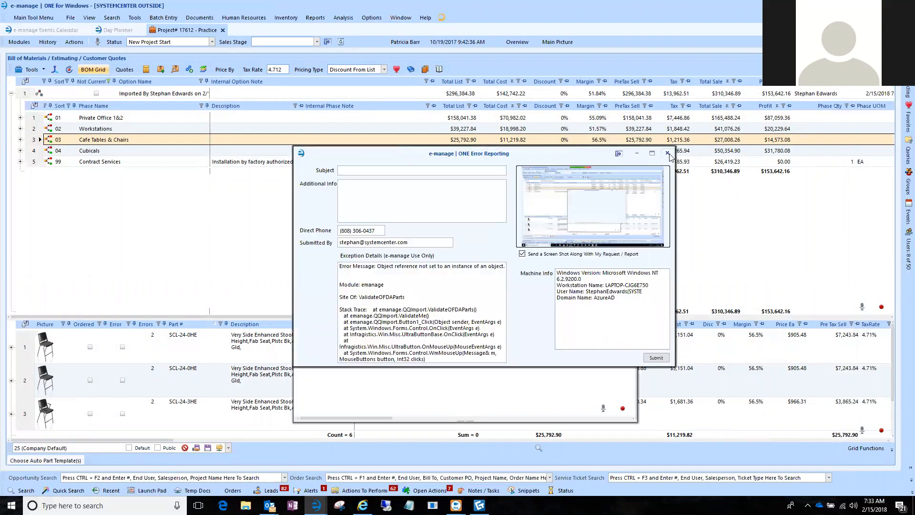
pyautogui.click(668, 153)
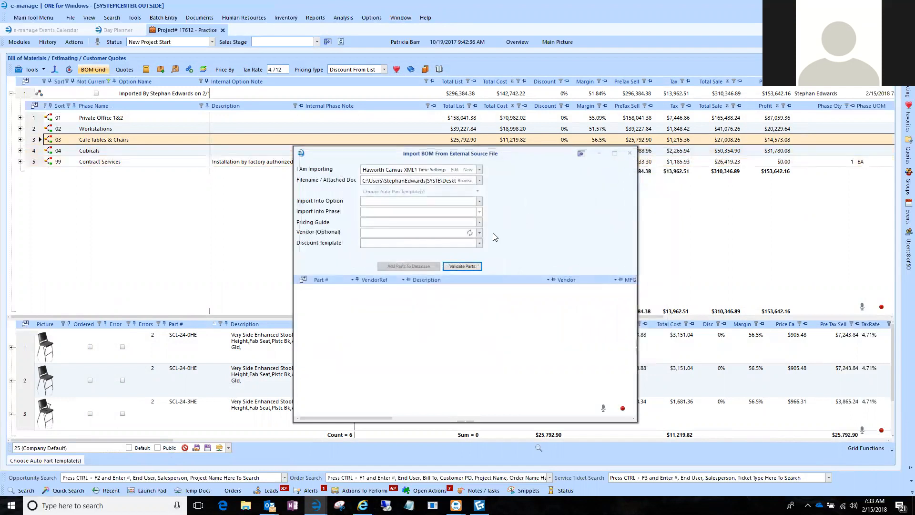
pyautogui.click(628, 155)
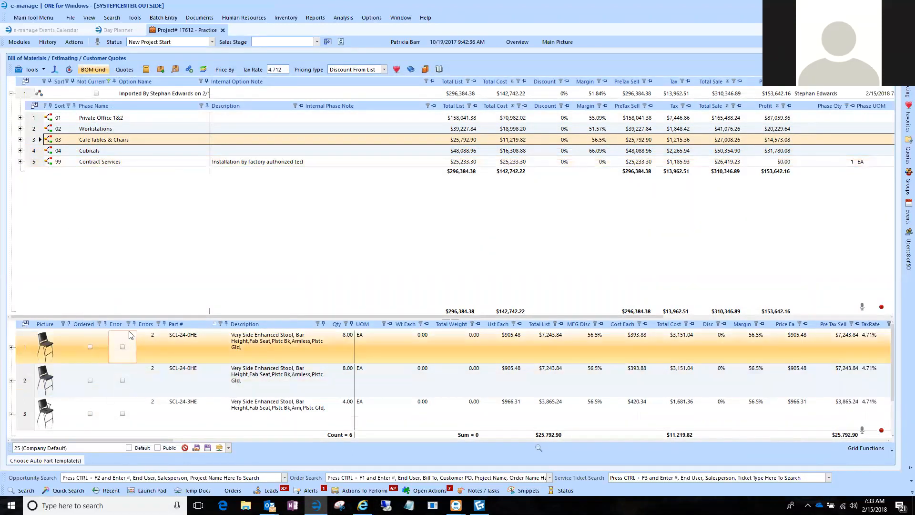
# Collapse the imported option's phases and start a new BOM import with Haworth Canvas XML as the source type.
pyautogui.click(12, 94)
pyautogui.click(14, 94)
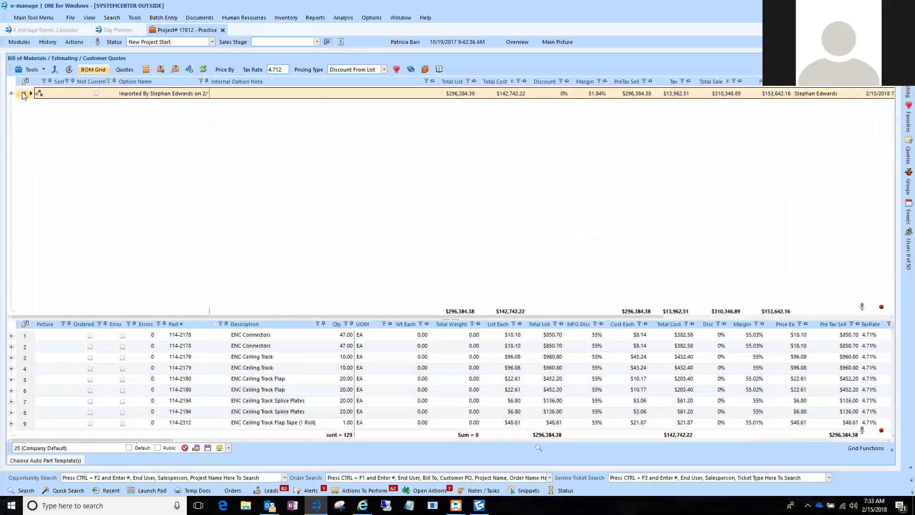
pyautogui.click(55, 71)
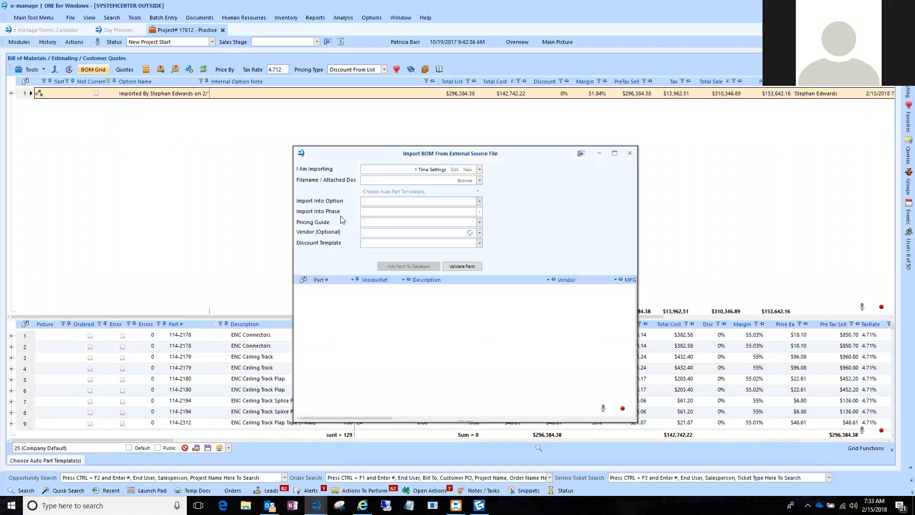
pyautogui.click(480, 169)
pyautogui.click(429, 220)
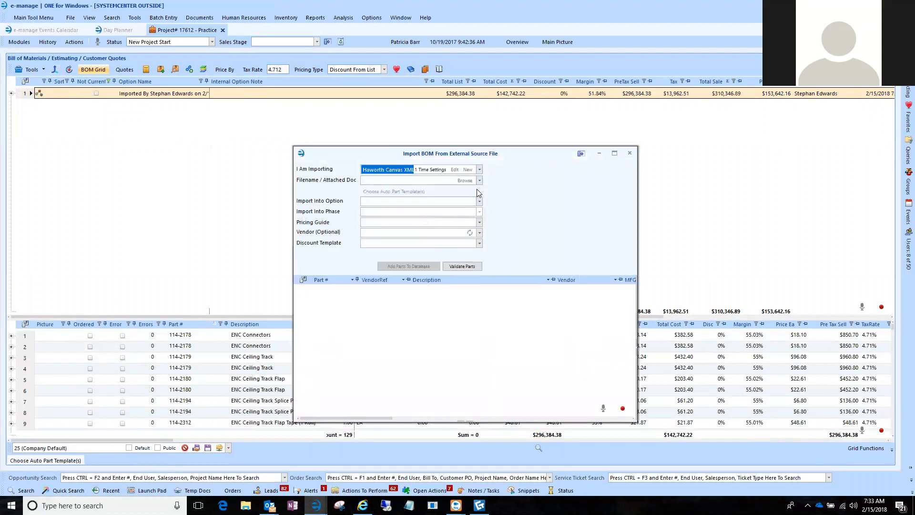
# Load the Opition with TAG4 file from the Demo Files folder and validate its parts.
pyautogui.click(470, 182)
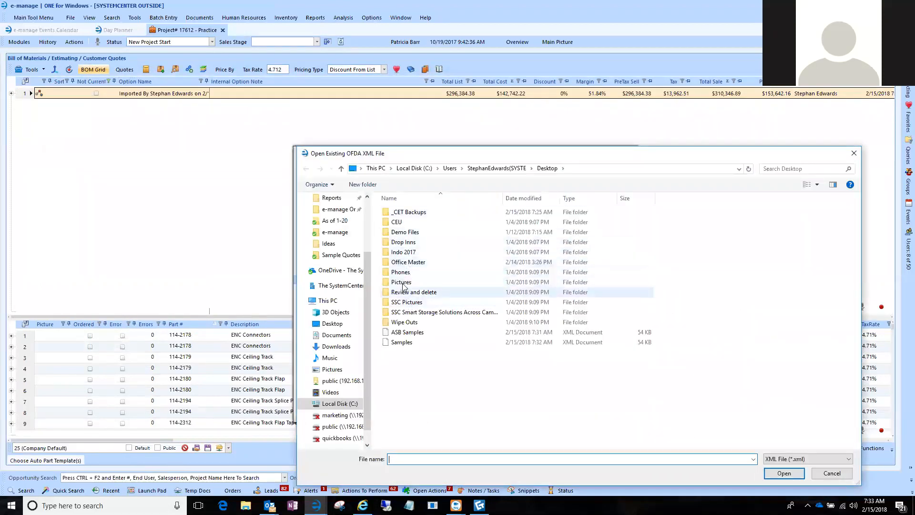
pyautogui.click(400, 235)
pyautogui.doubleClick(401, 235)
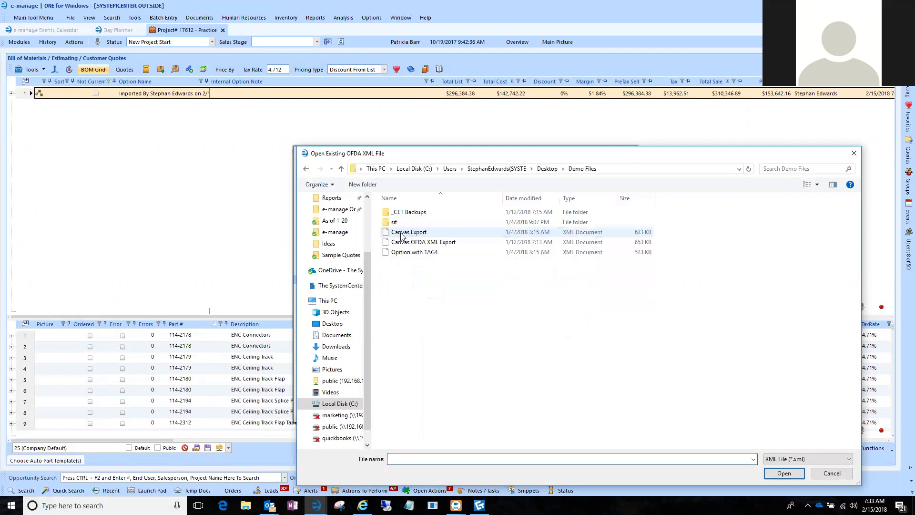
pyautogui.doubleClick(407, 254)
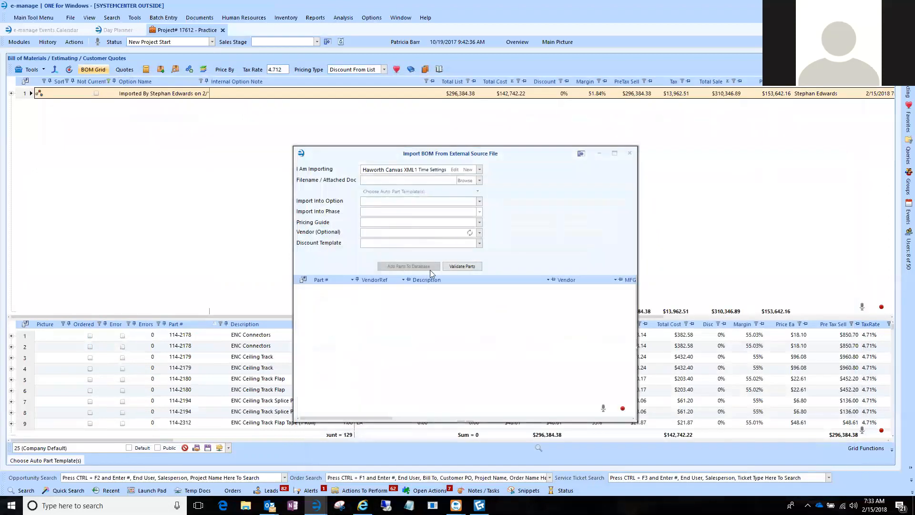
pyautogui.click(461, 266)
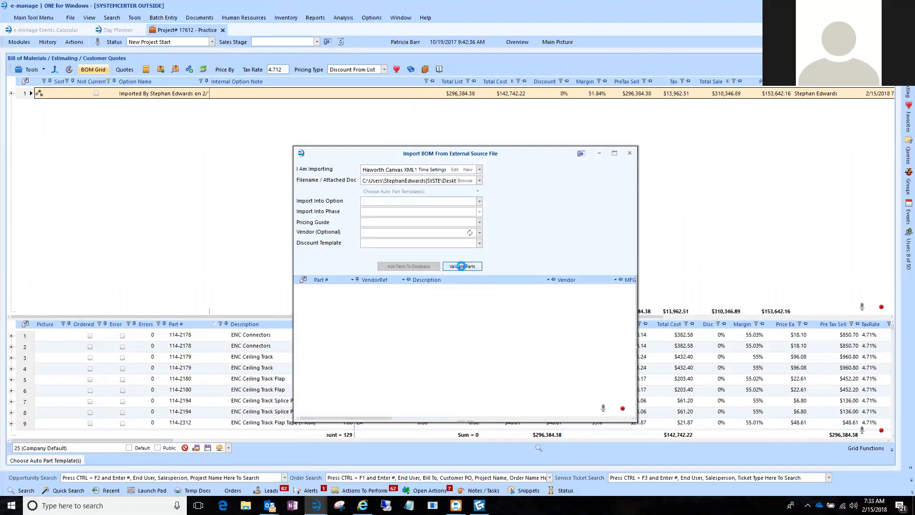
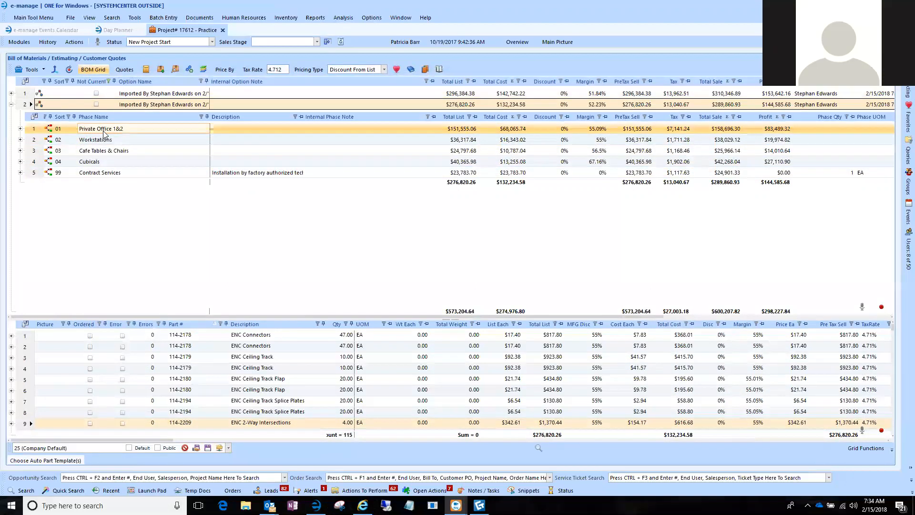
# Review the second imported option's phases in sort order and select the Contract Services phase.
pyautogui.click(61, 128)
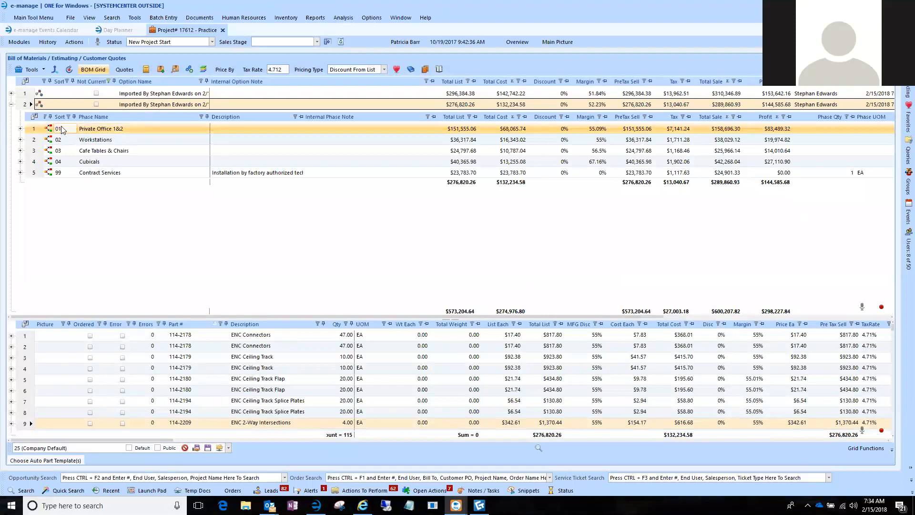
pyautogui.click(113, 129)
pyautogui.click(107, 140)
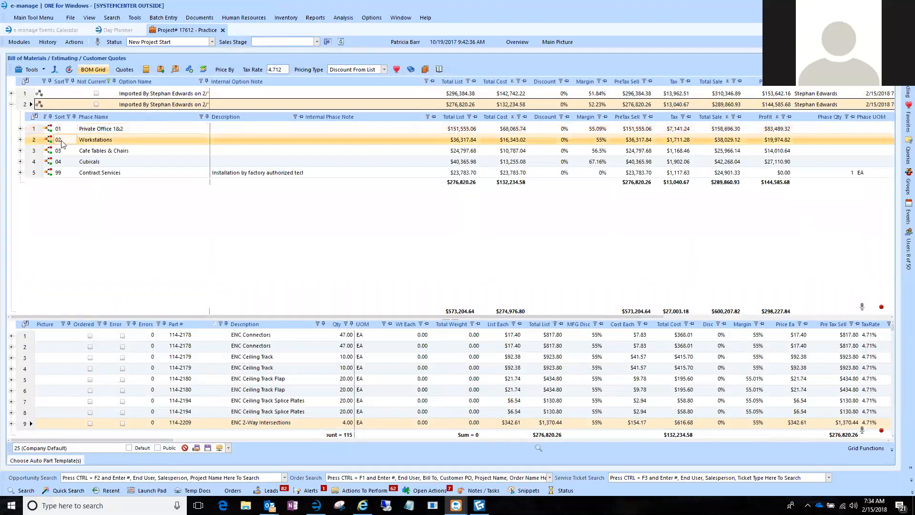
pyautogui.click(77, 152)
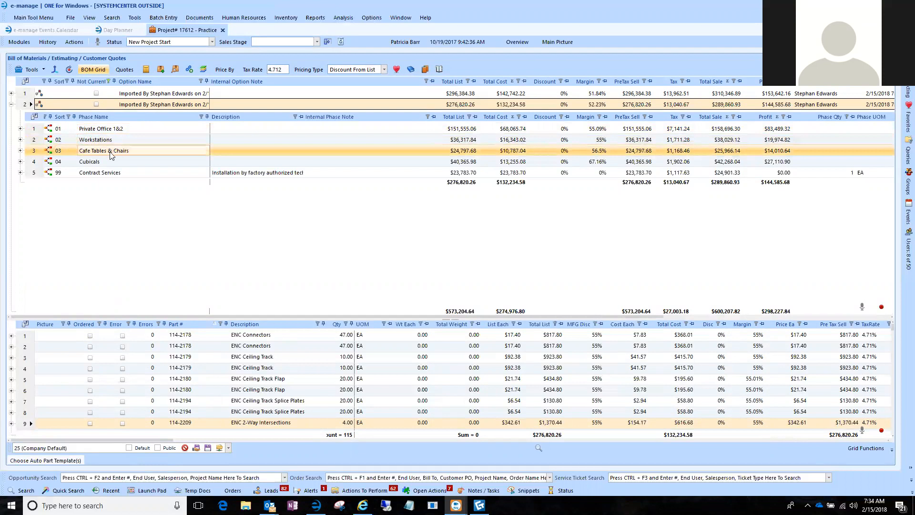
pyautogui.click(61, 162)
pyautogui.click(40, 174)
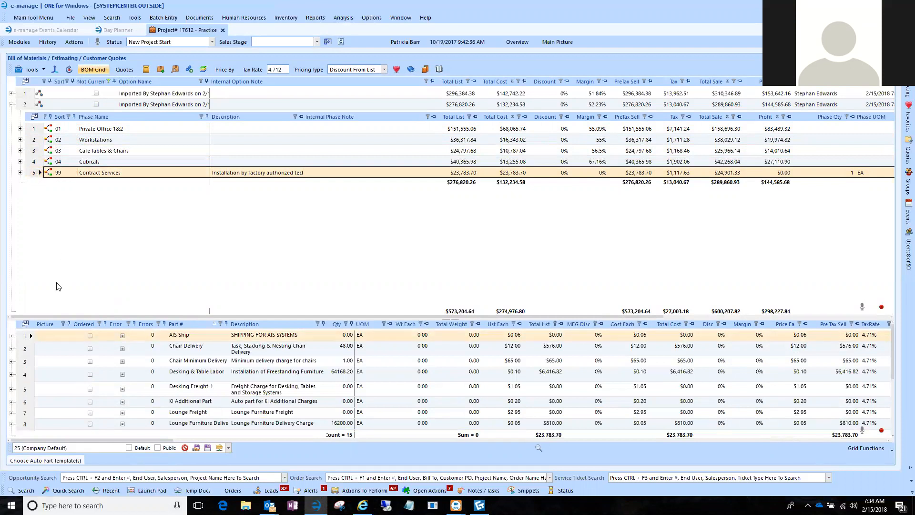
# Show the auto part templates and check the Furniture Line Item Quote template.
pyautogui.click(51, 462)
pyautogui.click(85, 362)
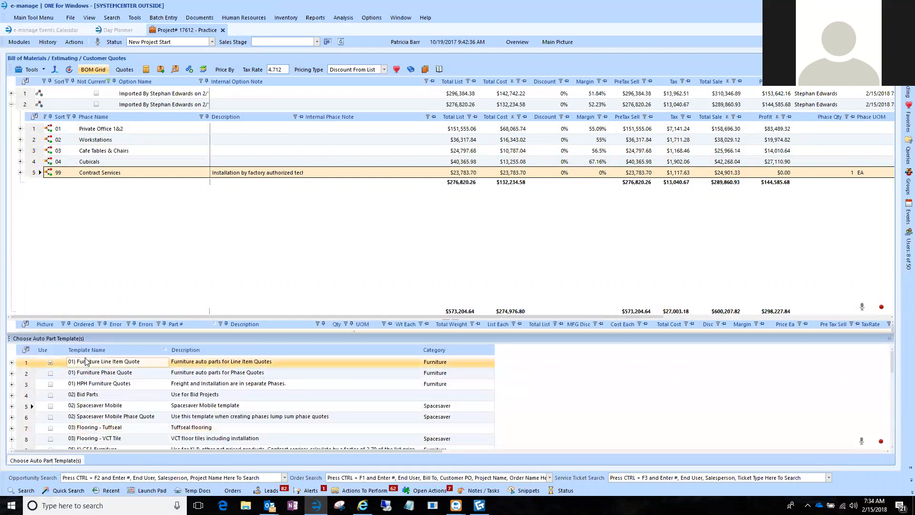
pyautogui.click(111, 364)
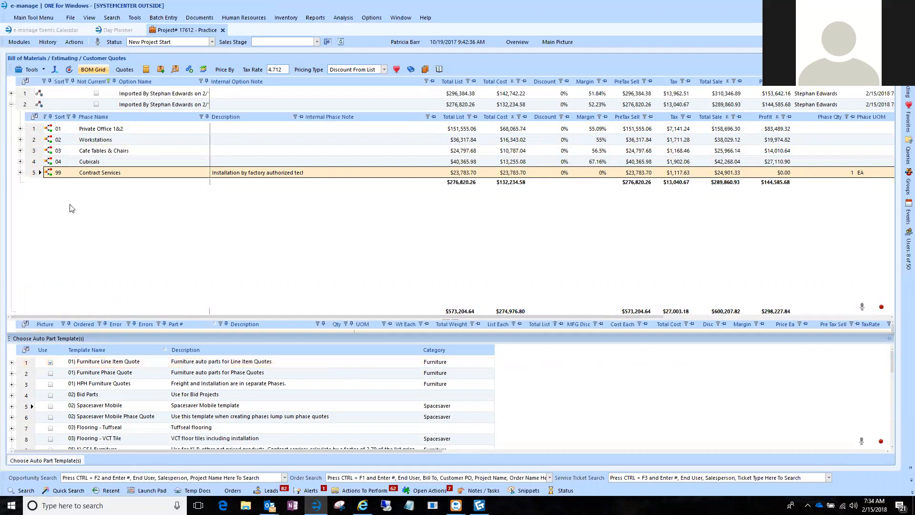
# Enlarge the parts list to examine the Contract Services phase's automatic freight and labor parts, then shrink it again.
pyautogui.click(30, 176)
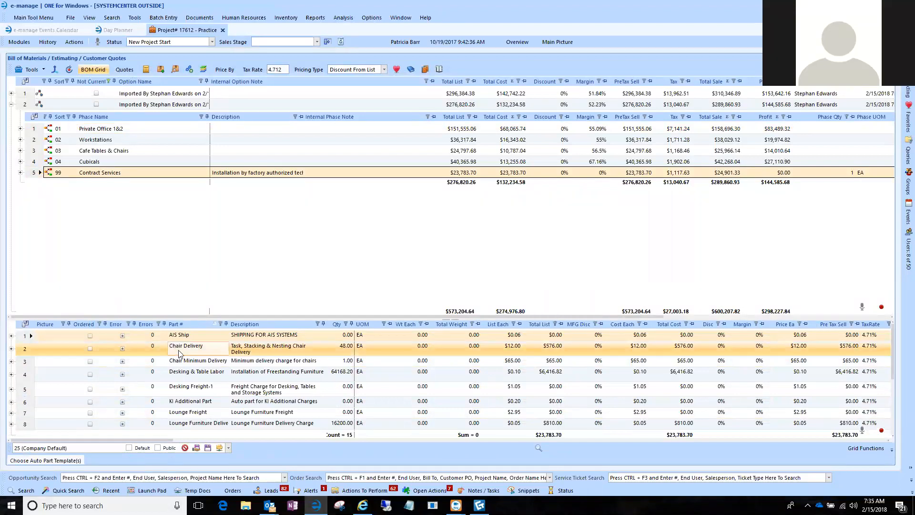
pyautogui.moveTo(187, 317); pyautogui.dragTo(195, 222)
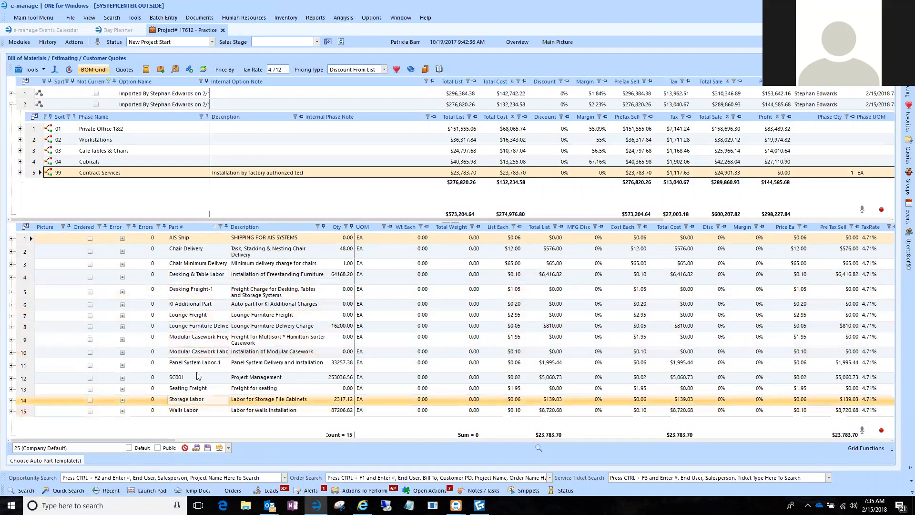
pyautogui.moveTo(195, 222); pyautogui.dragTo(182, 355)
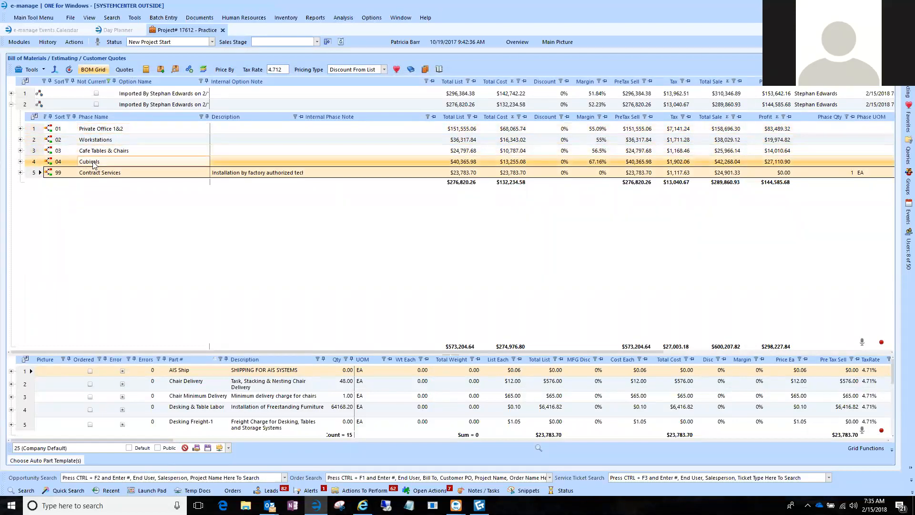
# Delete the first imported option from the bill of materials.
pyautogui.click(30, 95)
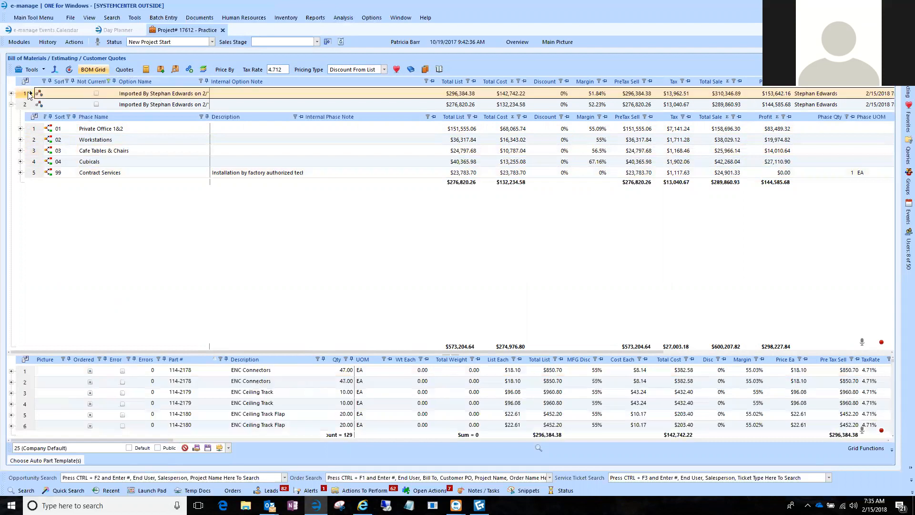
pyautogui.rightClick(29, 95)
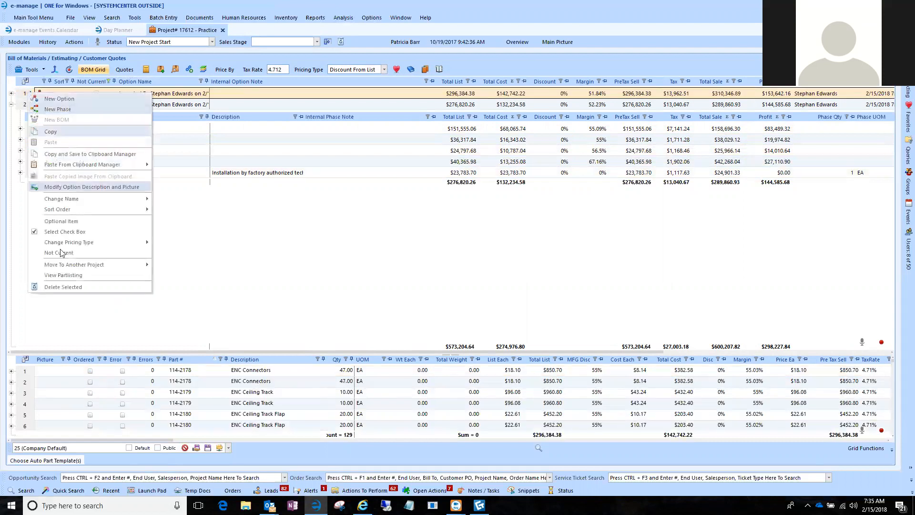
pyautogui.click(62, 287)
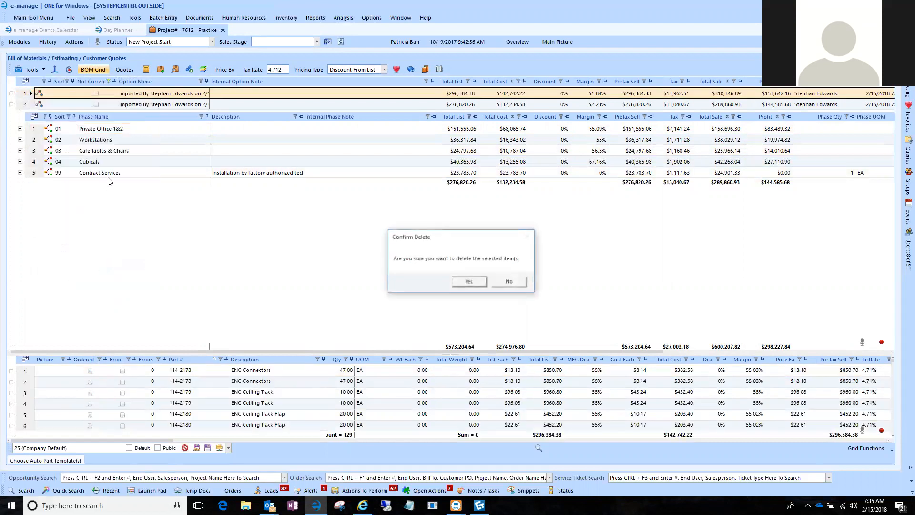
pyautogui.click(470, 282)
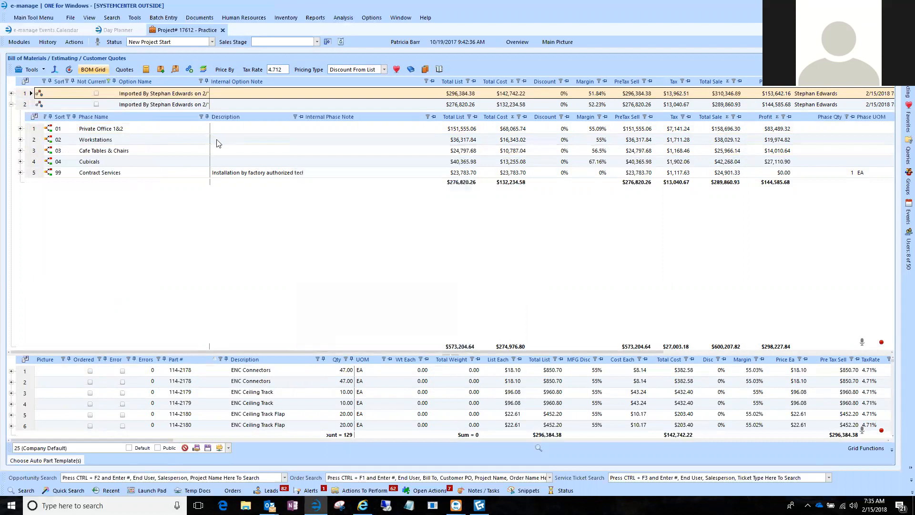
# Rename the remaining option Sample Project and enter "Testing with Innnerplan" as its internal option note.
pyautogui.click(147, 95)
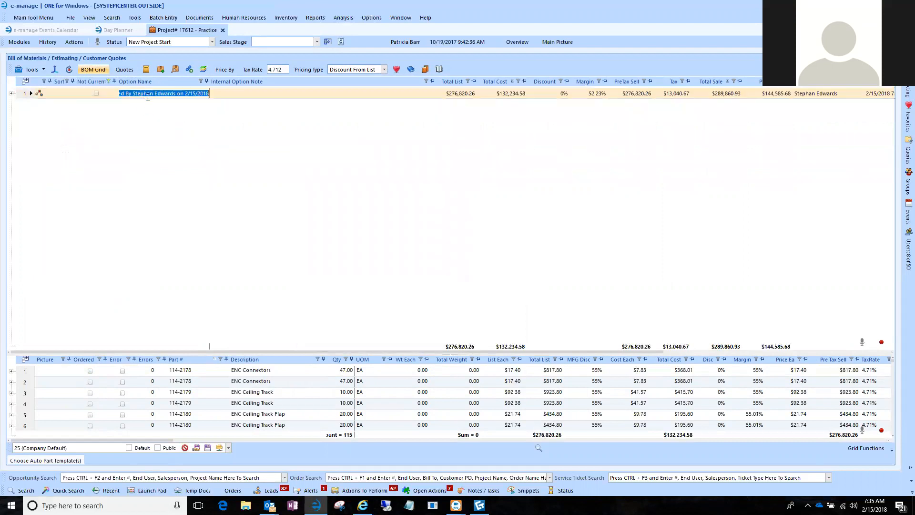
pyautogui.write('Sam')
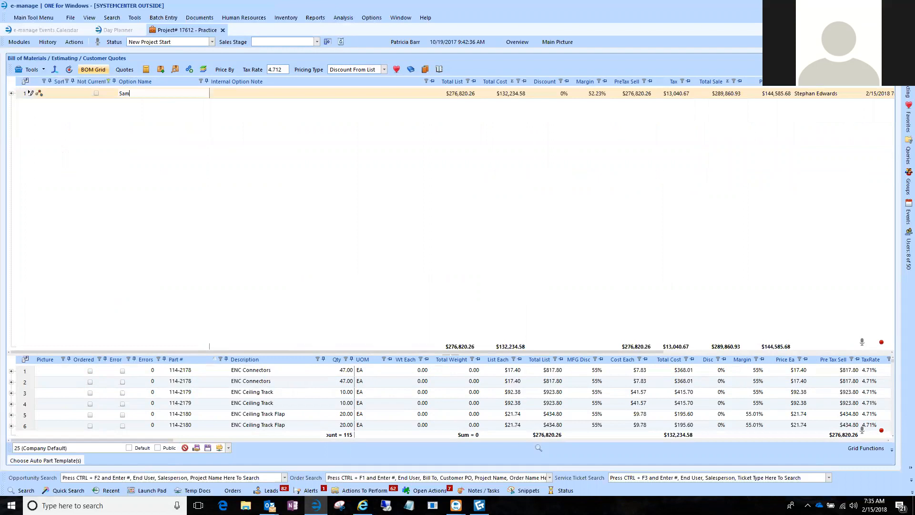
pyautogui.write('ple Project')
pyautogui.press('Tab')
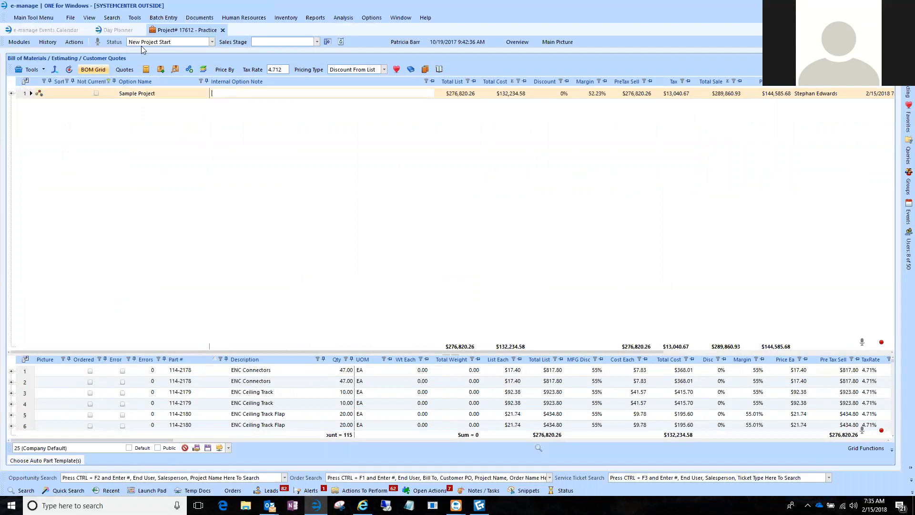
pyautogui.write('Testing with Innnerplan')
pyautogui.press('Tab')
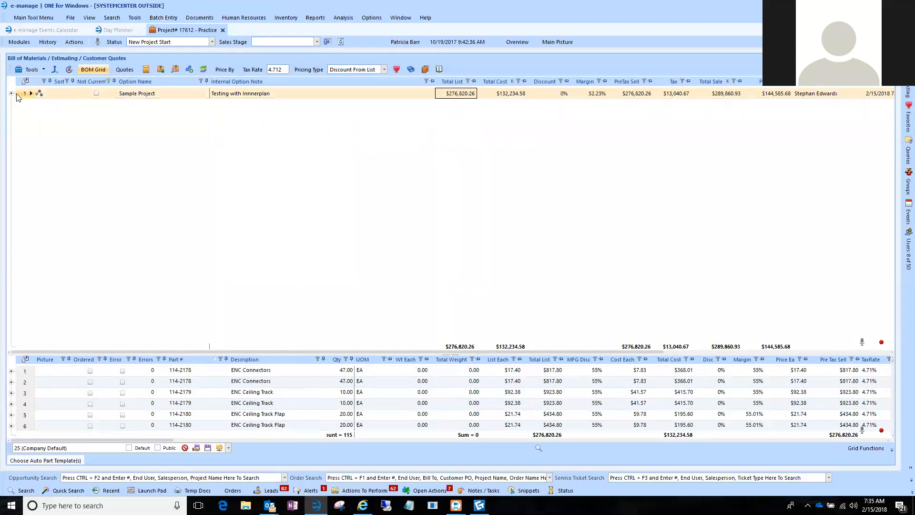
# Create a quote from the Sample Project option without deleting the zero-quantity parts, and select that quote.
pyautogui.click(125, 69)
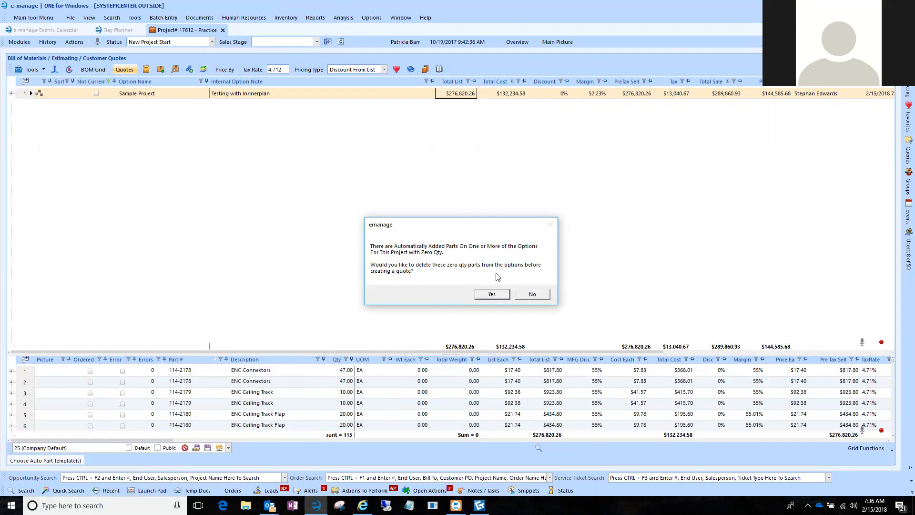
pyautogui.click(536, 295)
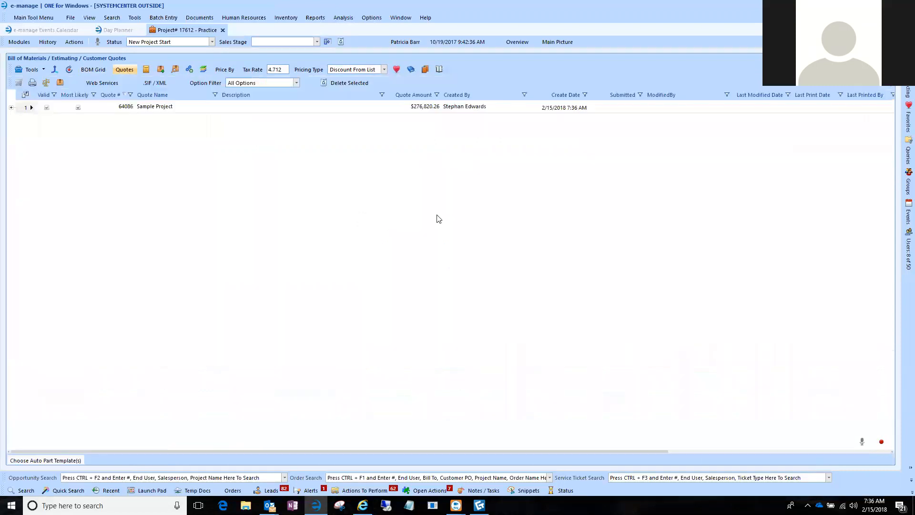
pyautogui.click(32, 110)
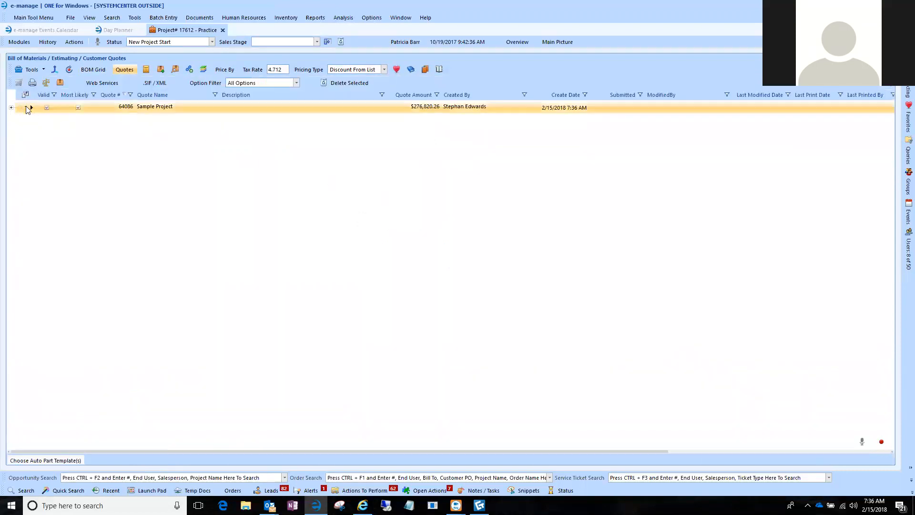
pyautogui.click(155, 111)
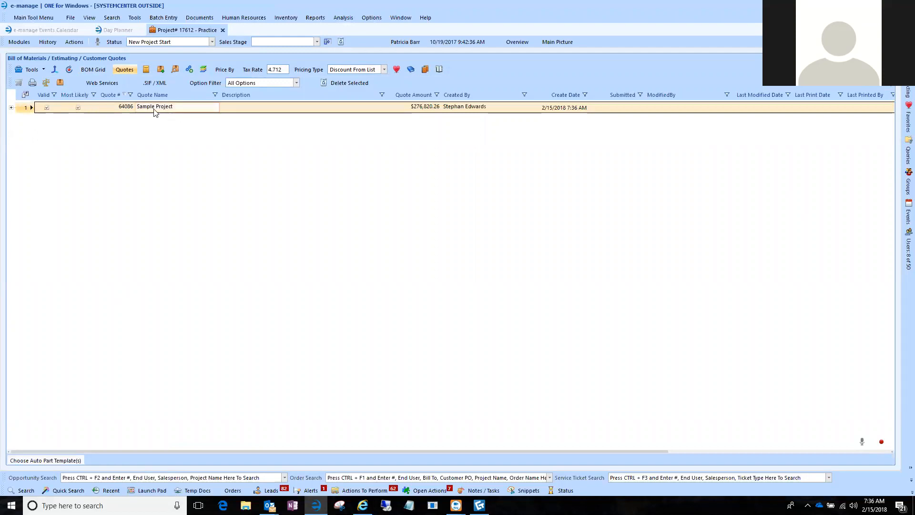
# Start a Haworth Lynx pricing submission for the quote and choose The Systemcenter Inc / DPA as the price agreement.
pyautogui.click(88, 82)
pyautogui.click(113, 94)
pyautogui.click(462, 180)
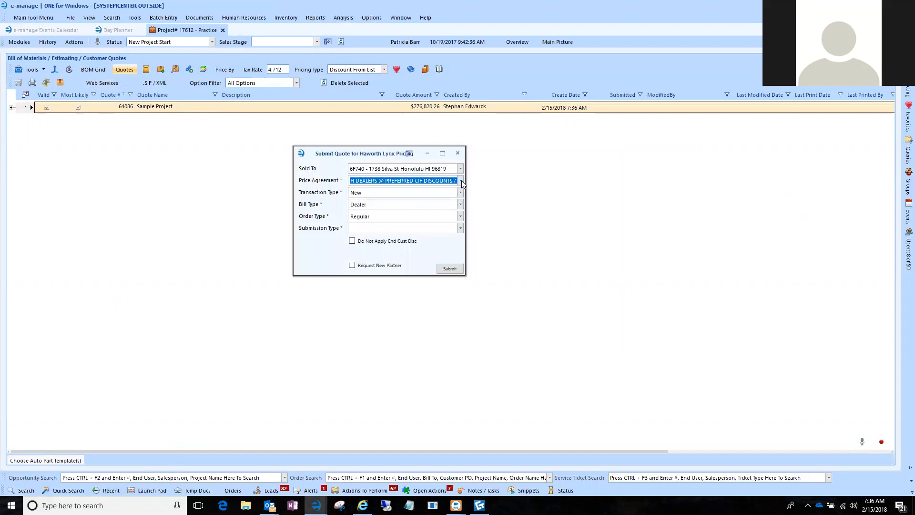
pyautogui.write('systemcen')
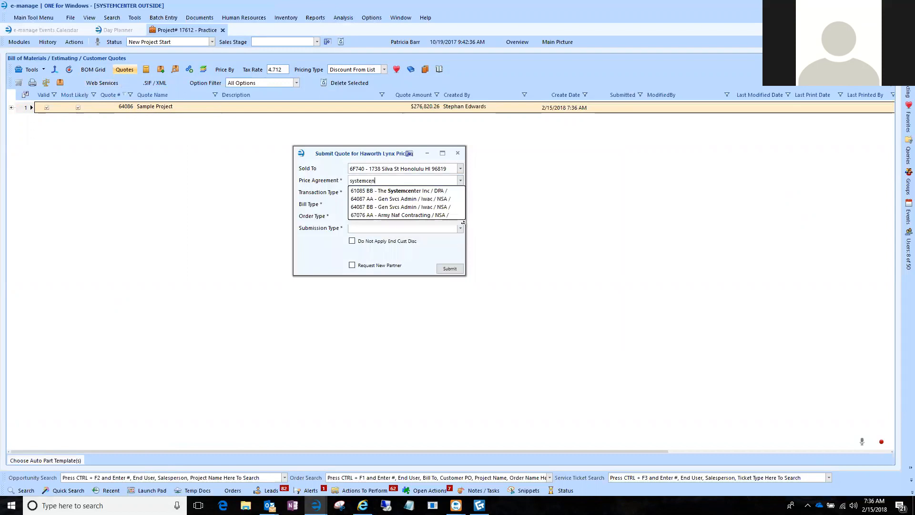
pyautogui.click(438, 191)
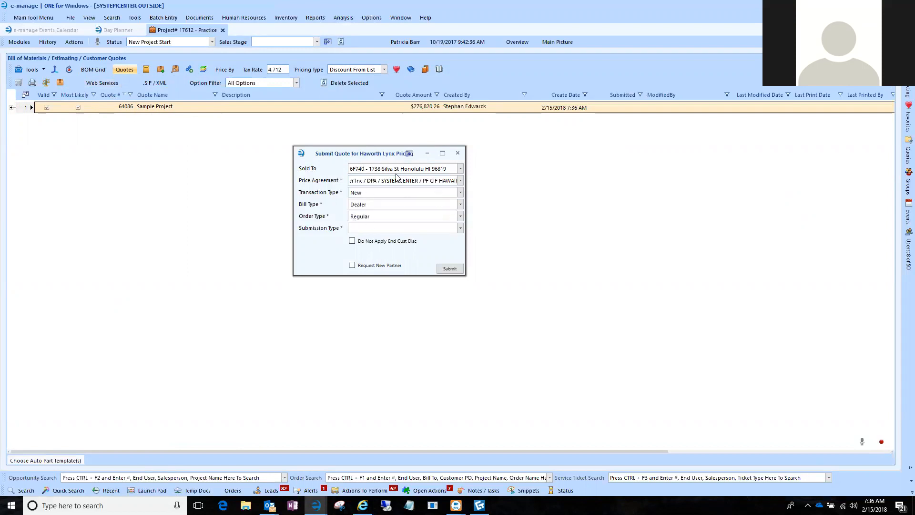
# Set the submission type to Pricing Only and submit the quote for Haworth Lynx pricing.
pyautogui.click(460, 270)
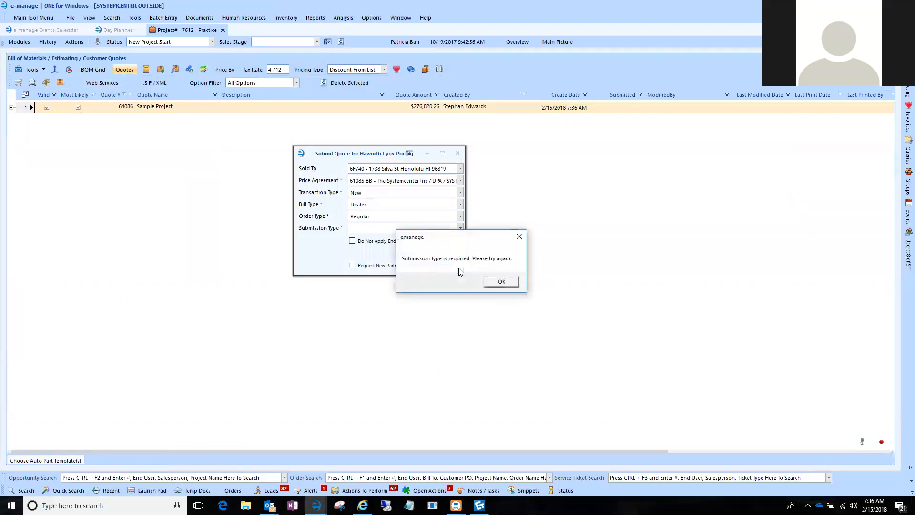
pyautogui.click(502, 281)
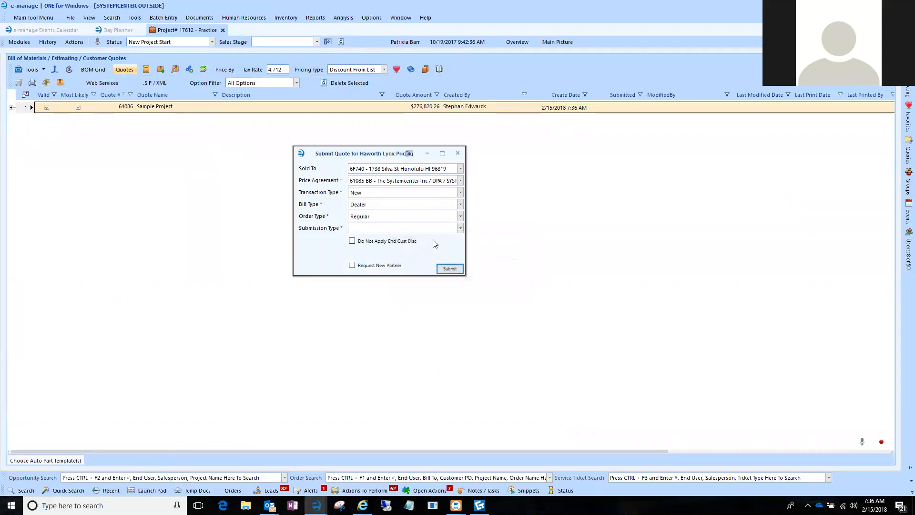
pyautogui.click(459, 229)
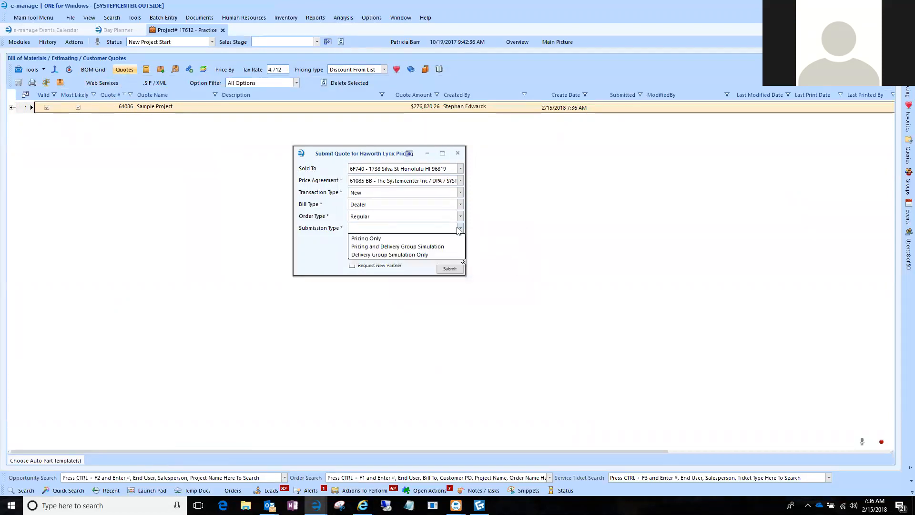
pyautogui.click(390, 238)
pyautogui.click(455, 270)
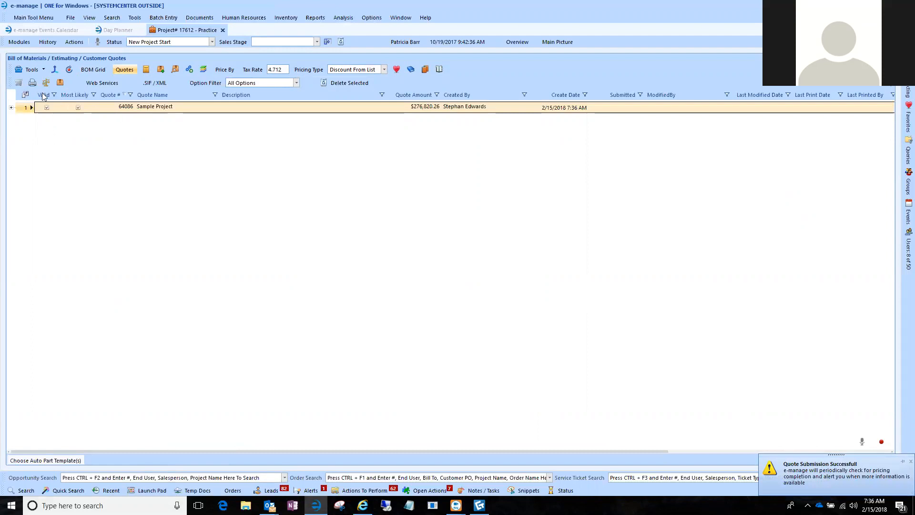
# Return to the bill of materials grid and expand Sample Project to review its phases.
pyautogui.click(93, 70)
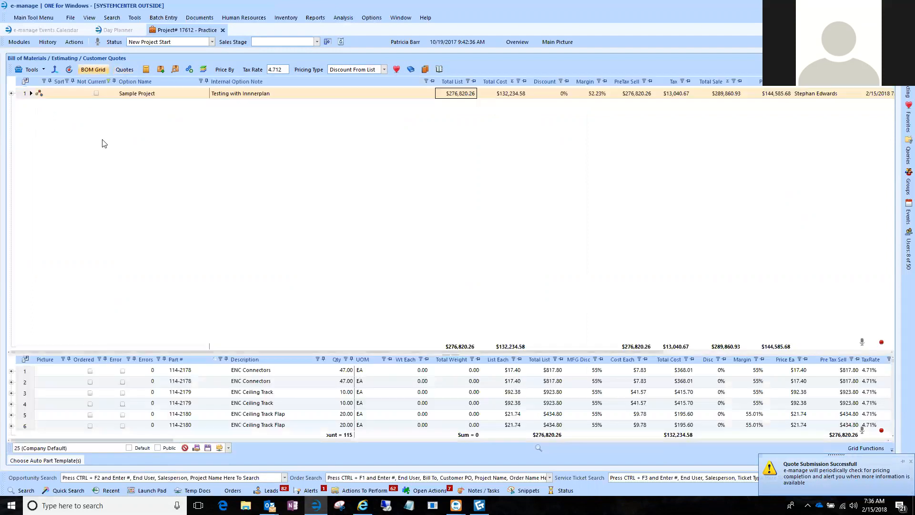
pyautogui.click(12, 94)
pyautogui.click(43, 128)
pyautogui.click(59, 139)
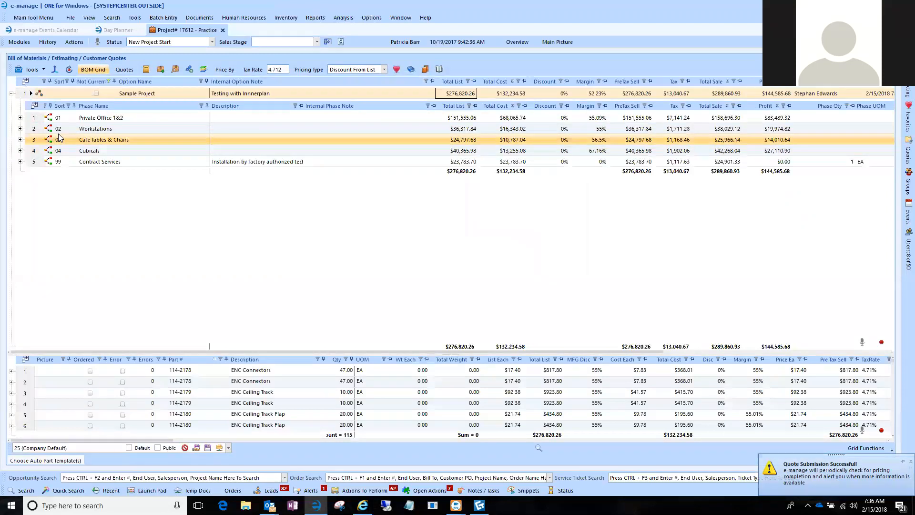
pyautogui.click(35, 120)
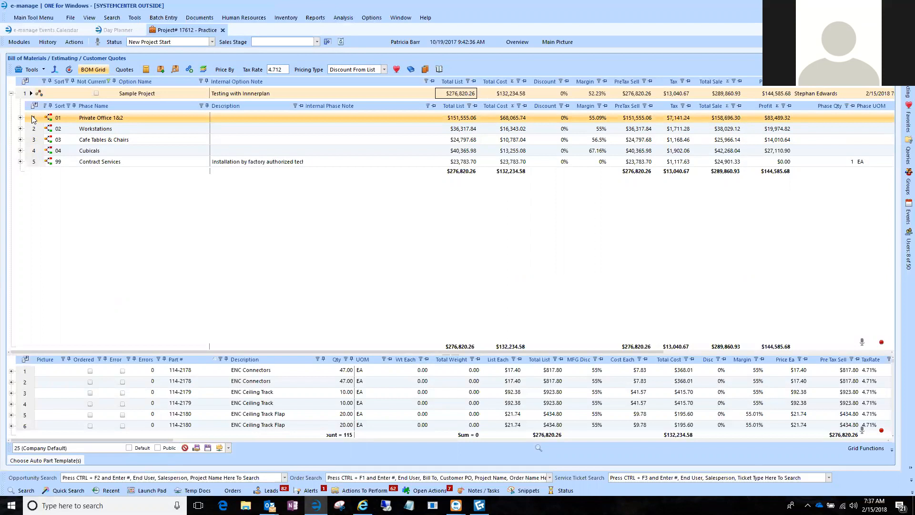
pyautogui.click(32, 130)
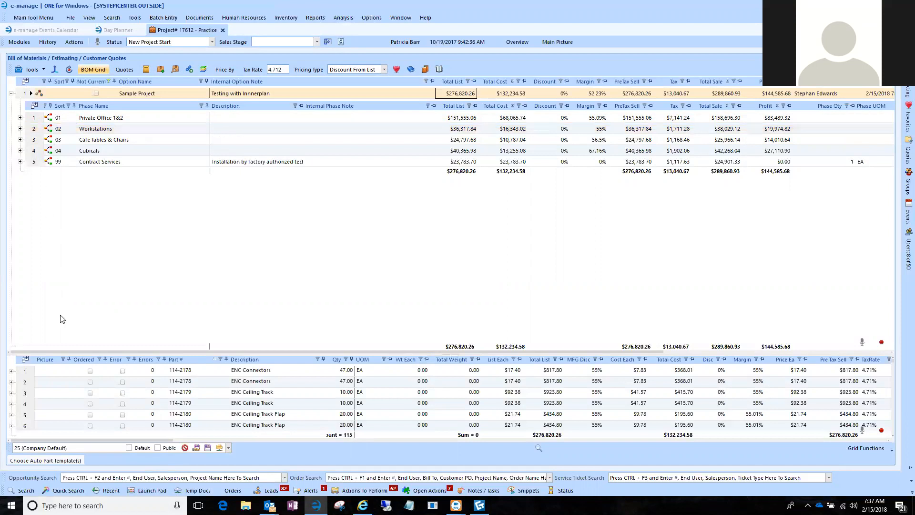
# Enlarge the parts list and examine Sample Project's individual part lines.
pyautogui.moveTo(64, 356); pyautogui.dragTo(65, 228)
pyautogui.click(196, 275)
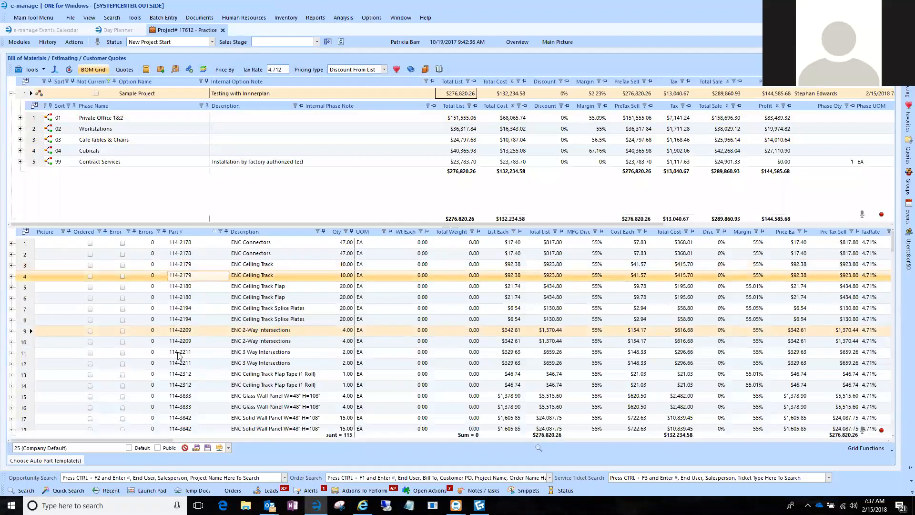
pyautogui.click(173, 308)
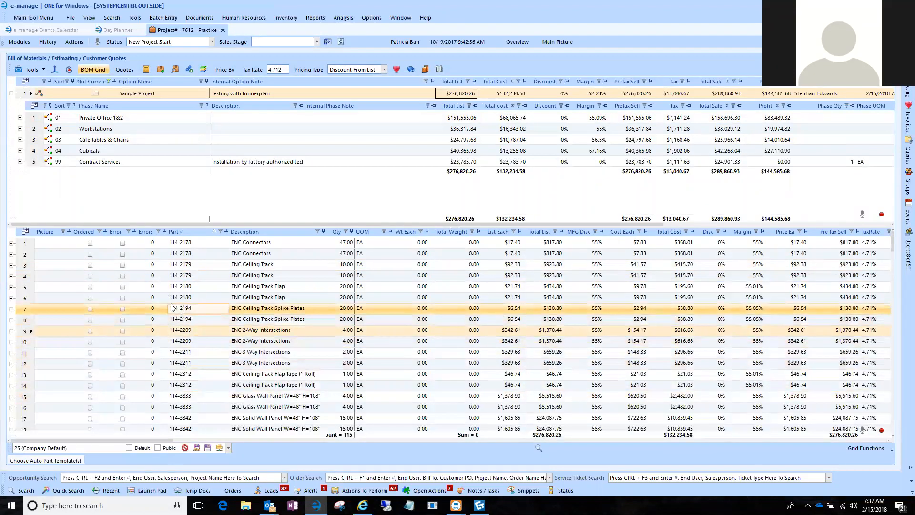
pyautogui.click(184, 318)
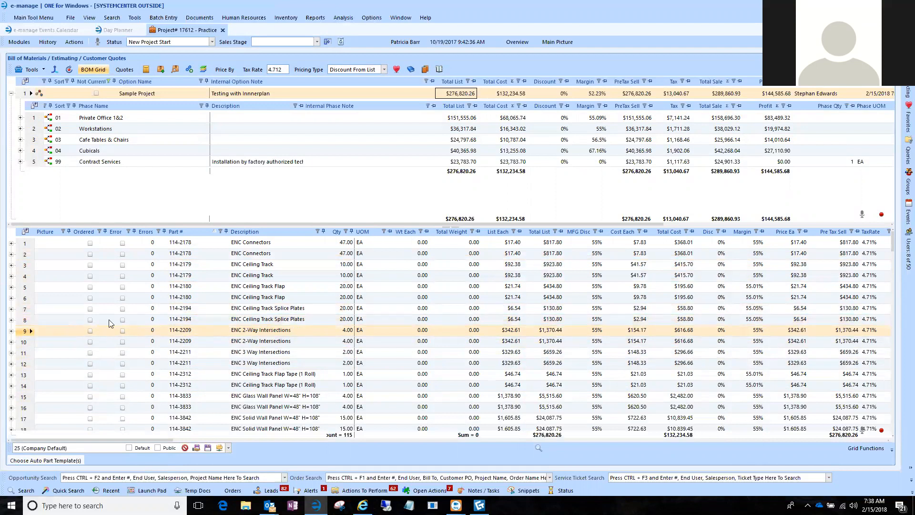
# Enlarge the phase list and review Sample Project's phases against the CET Designer drawing.
pyautogui.moveTo(138, 226); pyautogui.dragTo(132, 288)
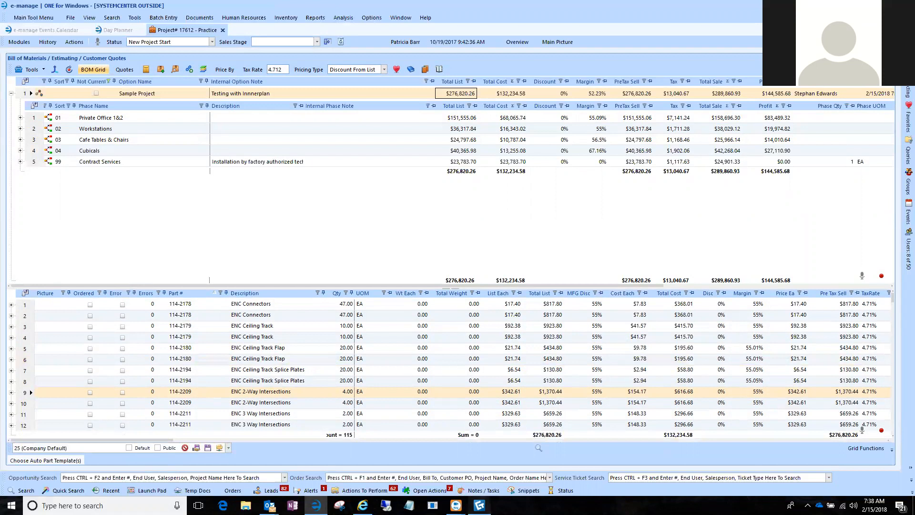
pyautogui.click(480, 506)
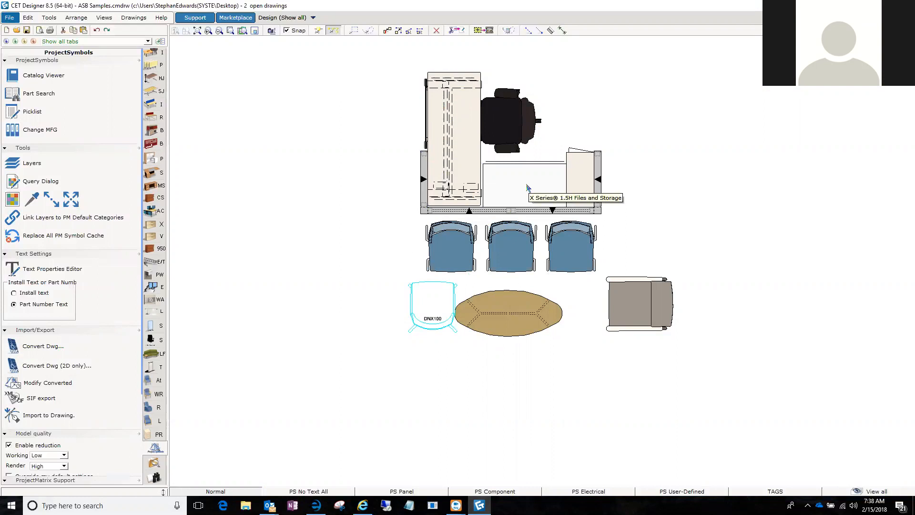
pyautogui.hotkey('alt', 'Tab')
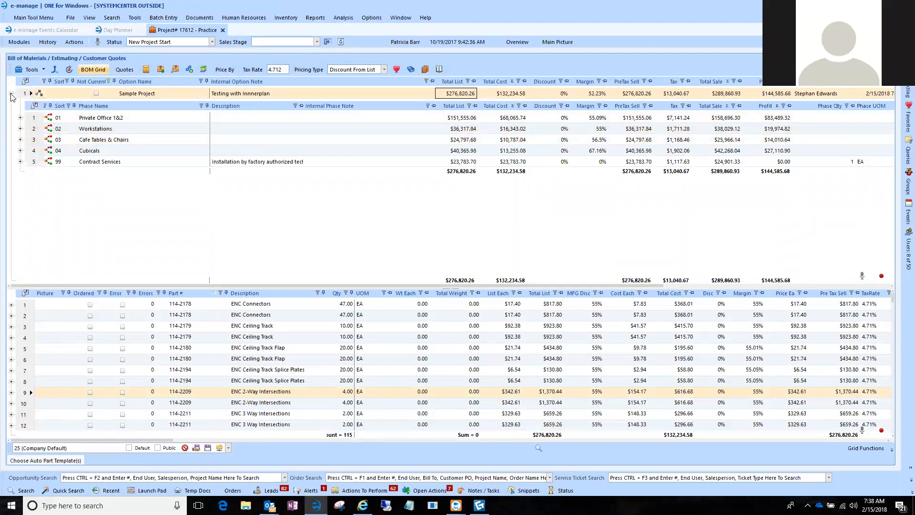
pyautogui.click(150, 90)
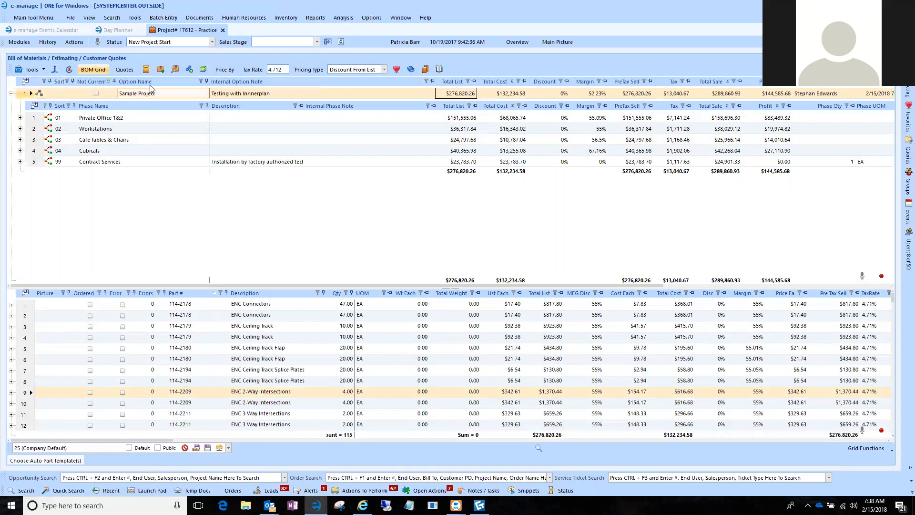
pyautogui.click(107, 119)
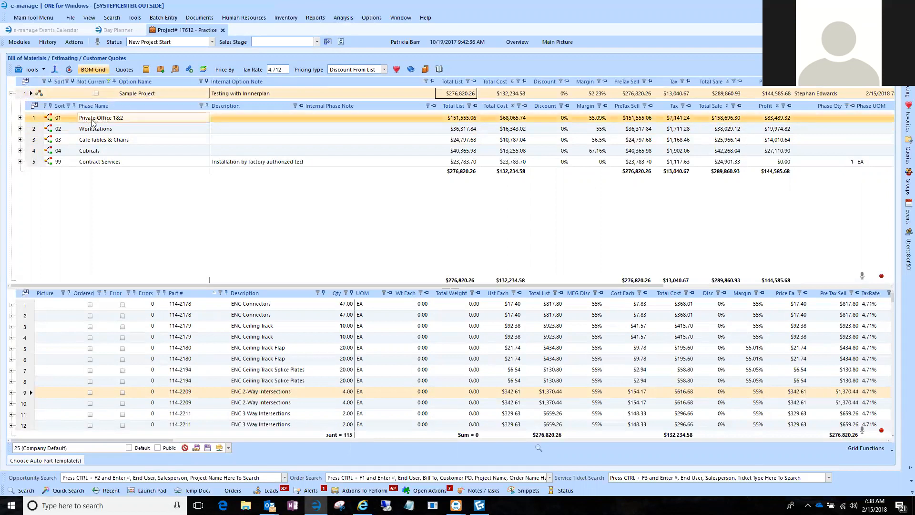
pyautogui.click(91, 130)
pyautogui.click(94, 151)
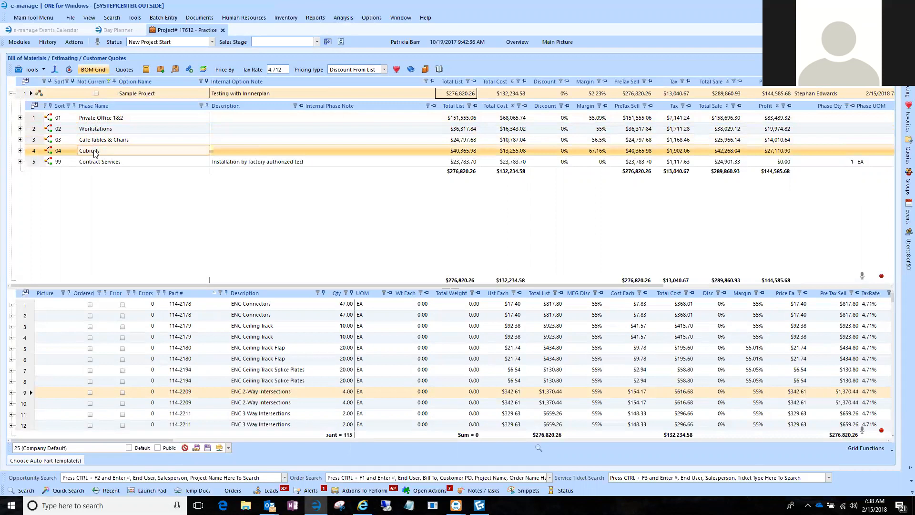
# Target an external BOM import at Sample Project's Cubicals phase, and close the import without running it.
pyautogui.click(53, 70)
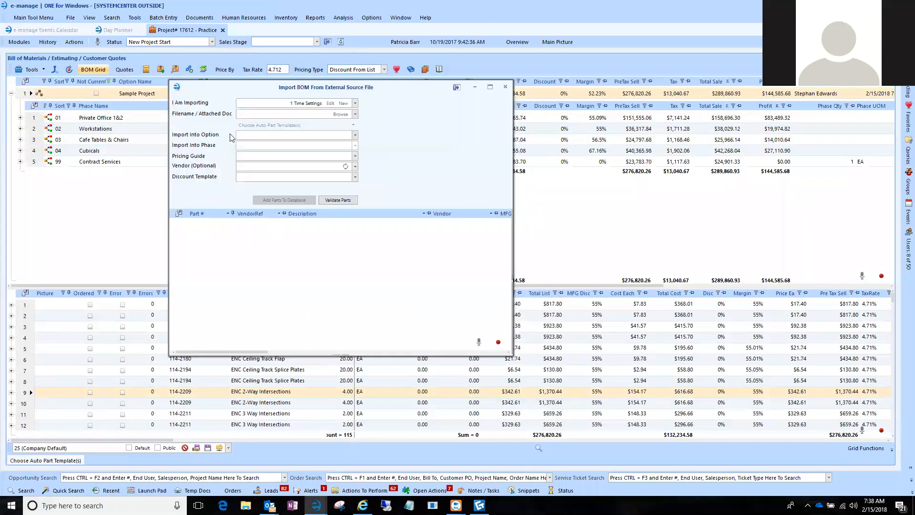
pyautogui.click(356, 135)
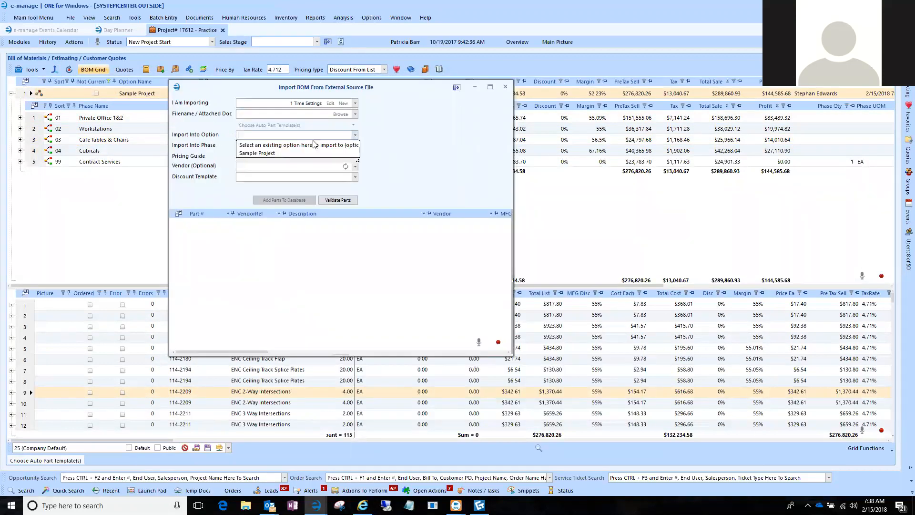
pyautogui.click(267, 153)
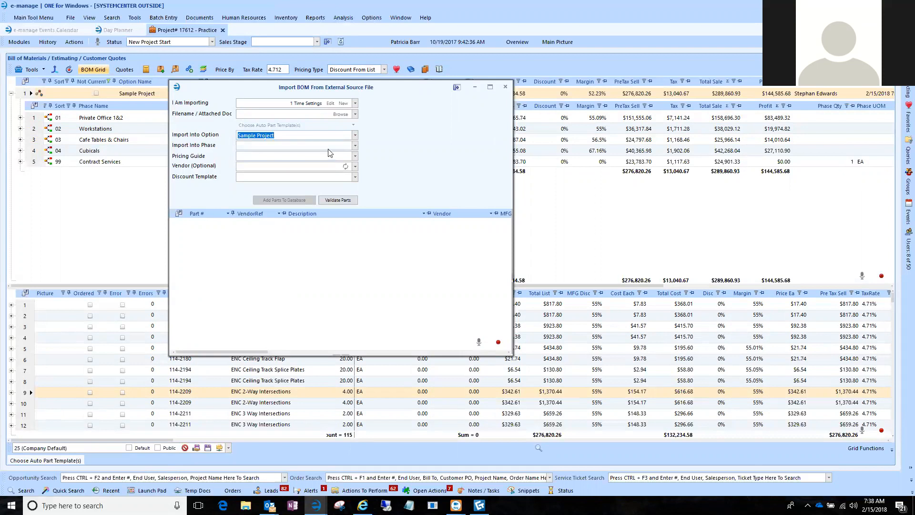
pyautogui.click(355, 145)
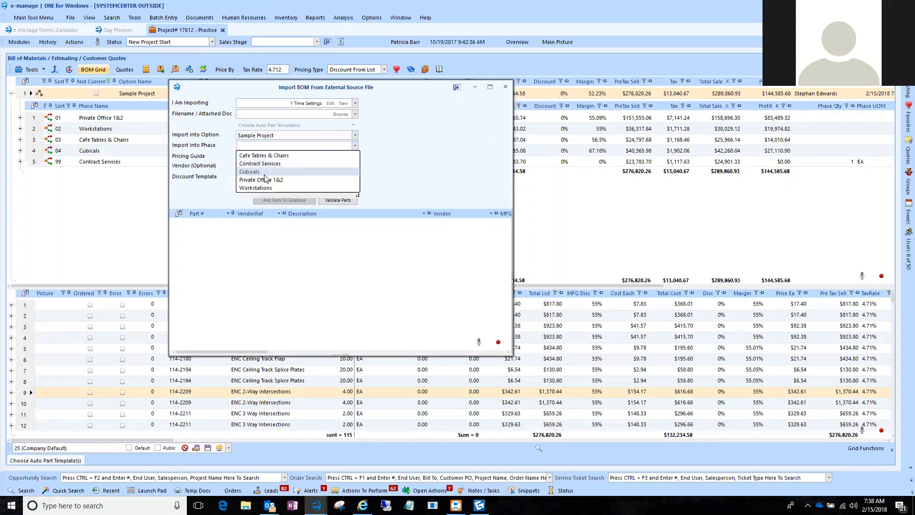
pyautogui.click(255, 172)
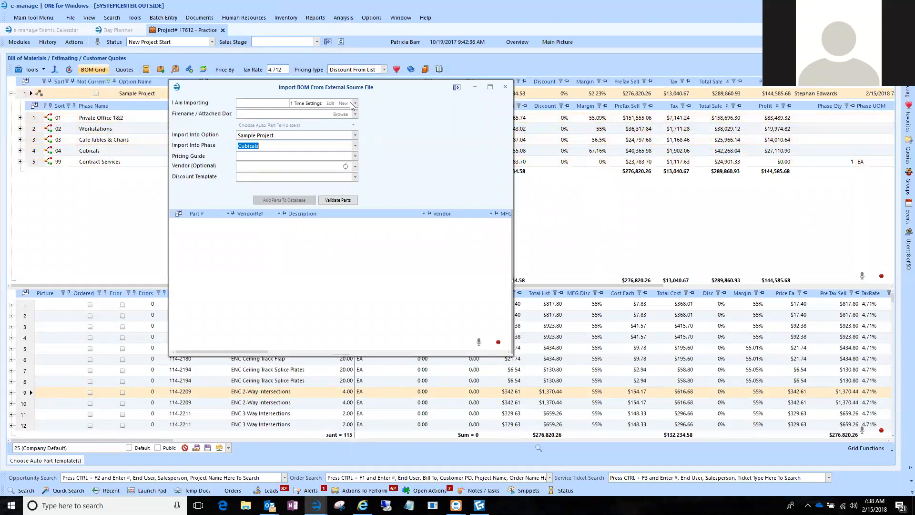
pyautogui.click(506, 88)
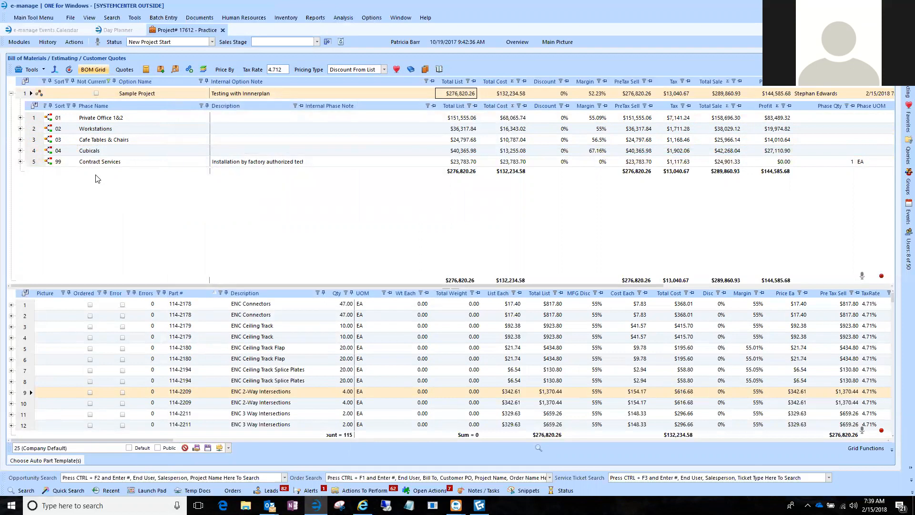
# Show the Private Office 1&2 phase's parts and start an external BOM import using the Haworth Canvas XML definition.
pyautogui.click(40, 119)
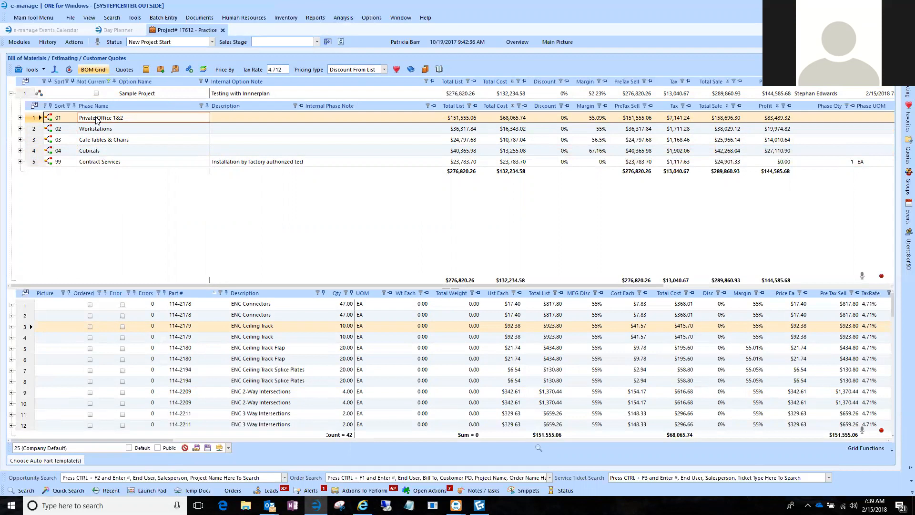
pyautogui.click(56, 71)
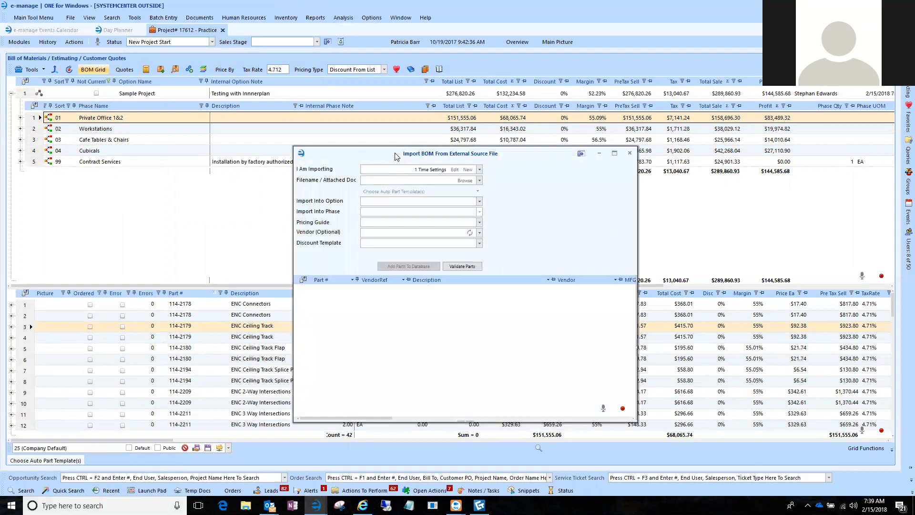
pyautogui.moveTo(400, 158); pyautogui.dragTo(291, 104)
pyautogui.click(371, 117)
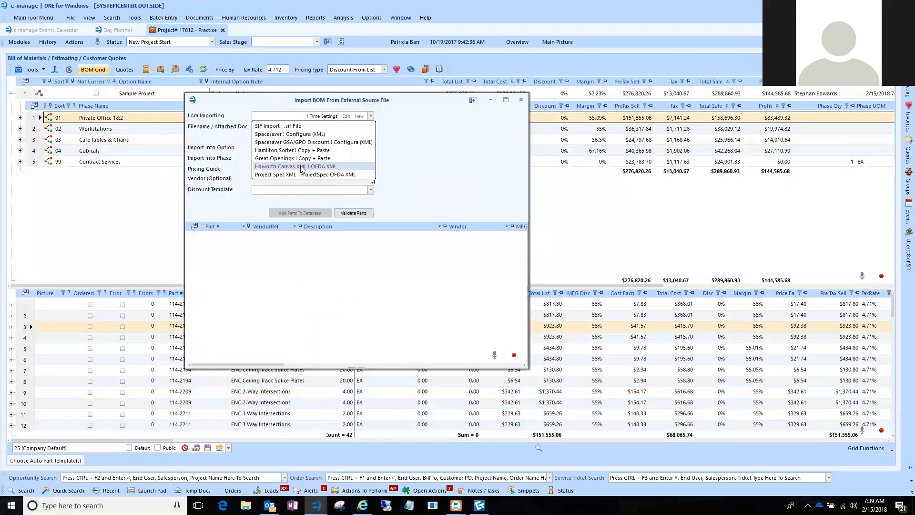
pyautogui.click(301, 166)
# Open the Haworth Canvas XML import definition, examine its Phase Tag 1 choices, and close it unchanged.
pyautogui.click(348, 117)
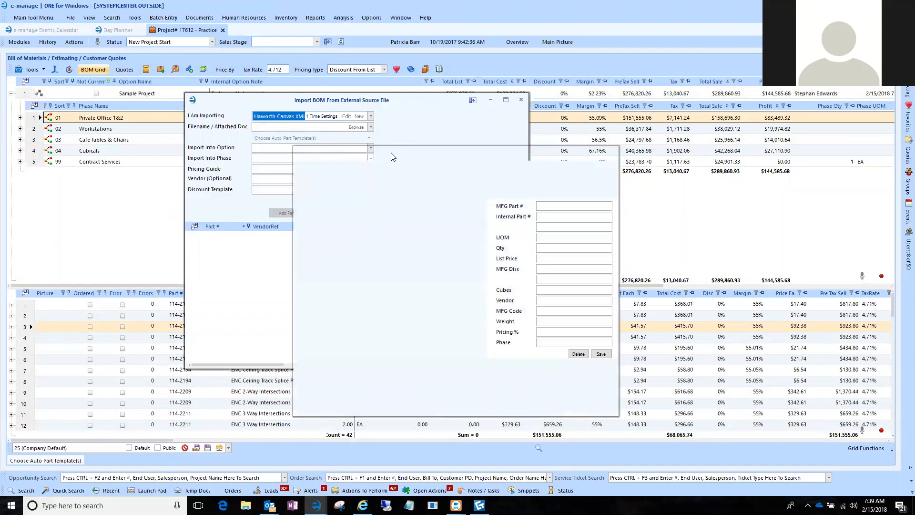
pyautogui.moveTo(383, 153); pyautogui.dragTo(282, 108)
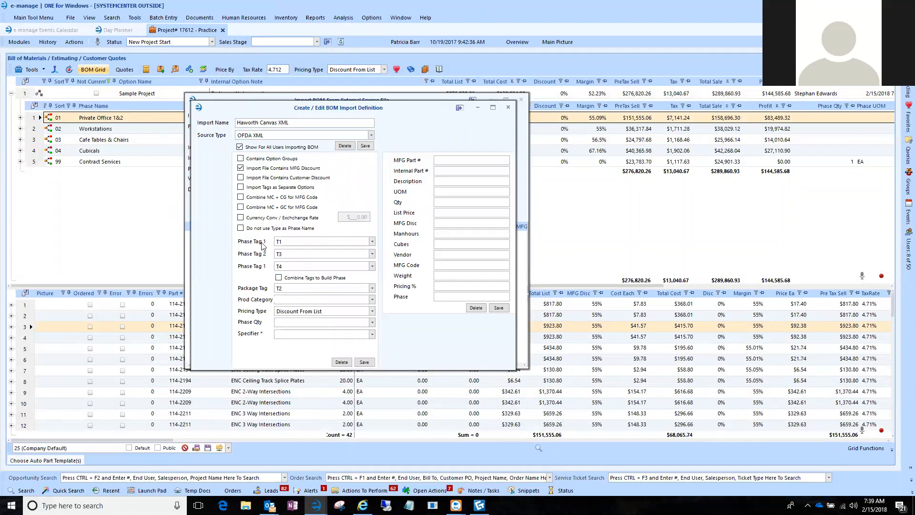
pyautogui.click(282, 242)
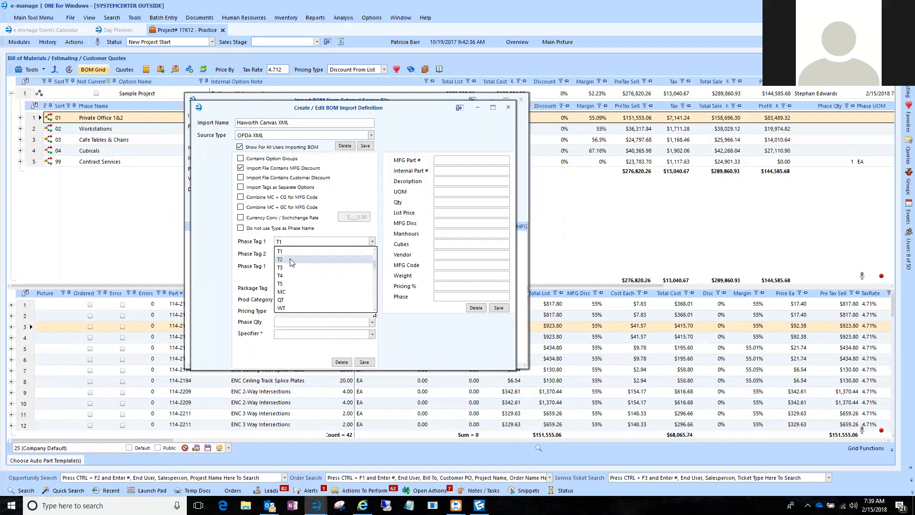
pyautogui.click(303, 239)
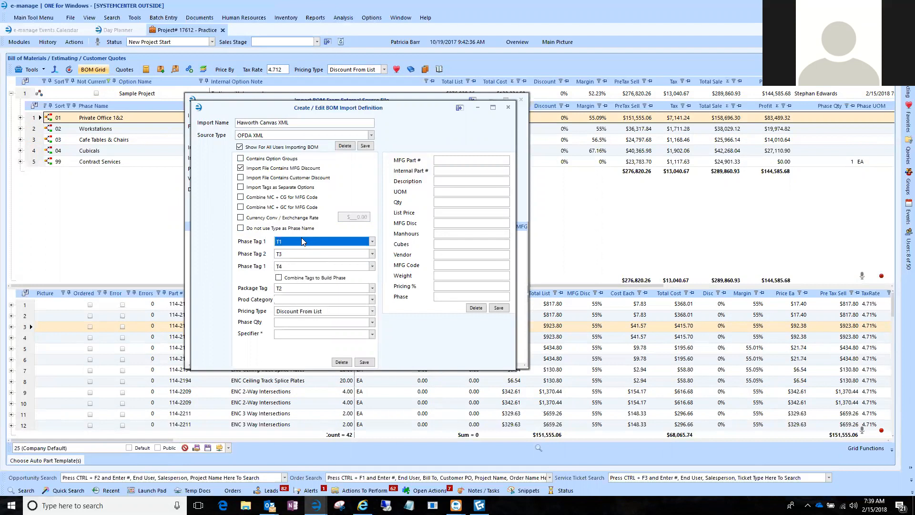
pyautogui.moveTo(386, 111); pyautogui.dragTo(374, 140)
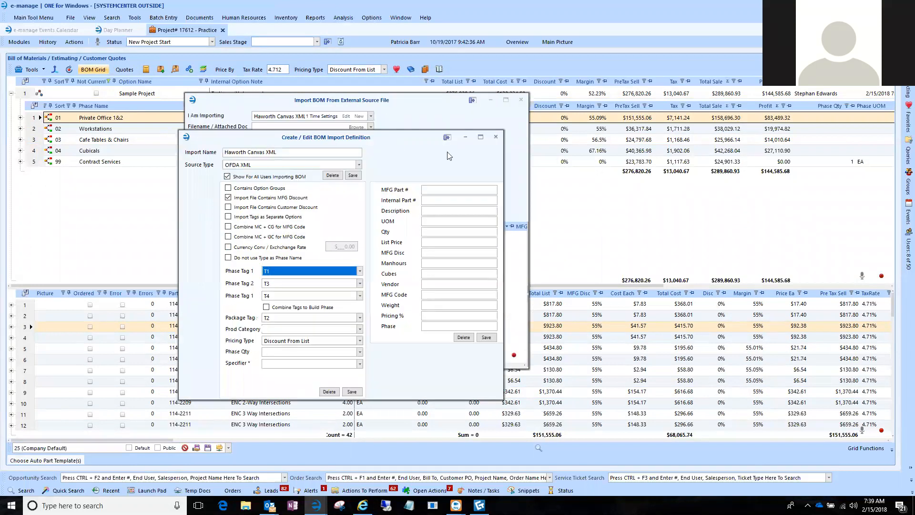
pyautogui.click(496, 136)
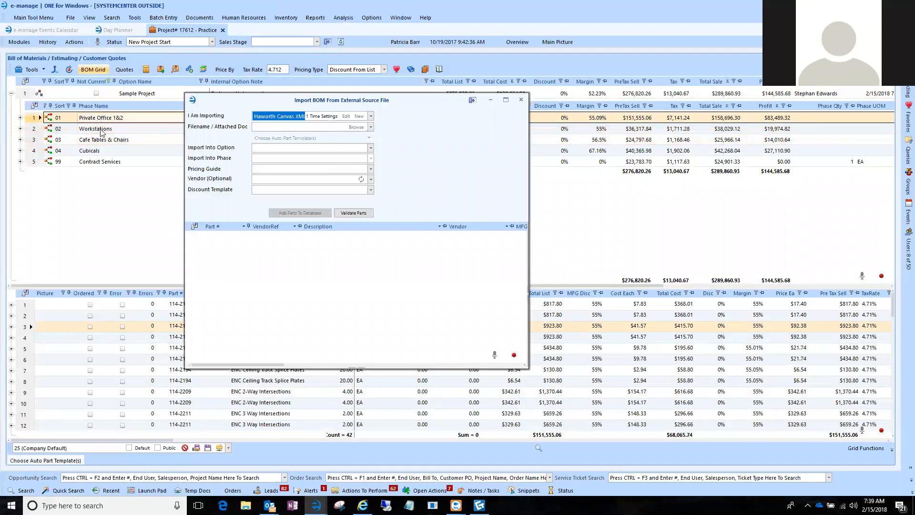
# Set Phase Tag 2 to T1 in the import's one-time settings.
pyautogui.click(327, 118)
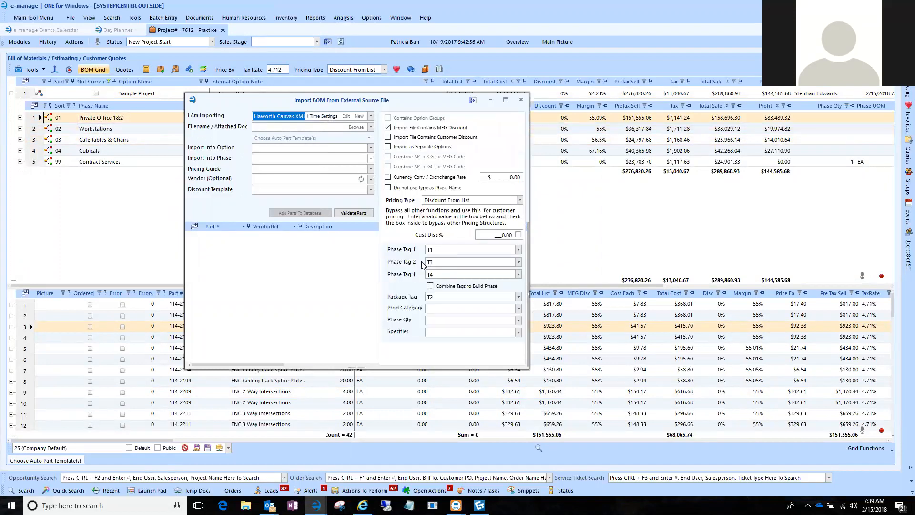
pyautogui.click(519, 263)
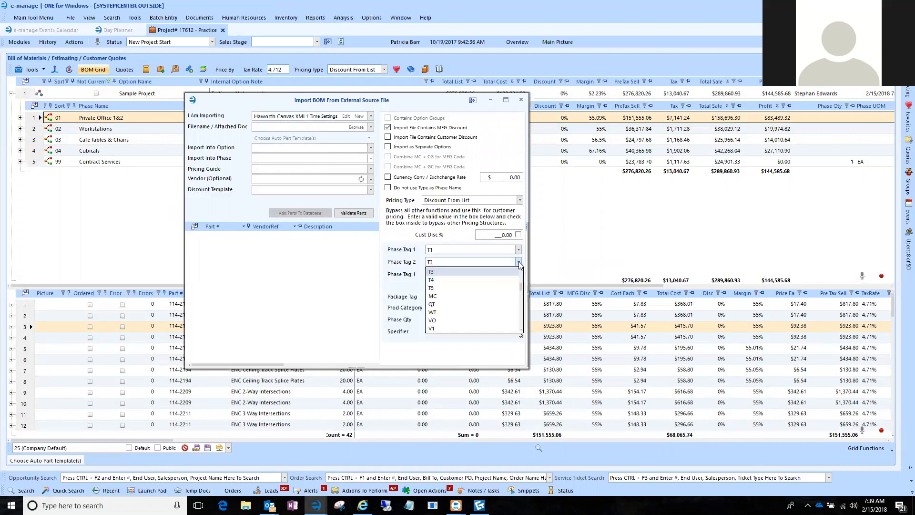
pyautogui.scroll(2, 460, 283)
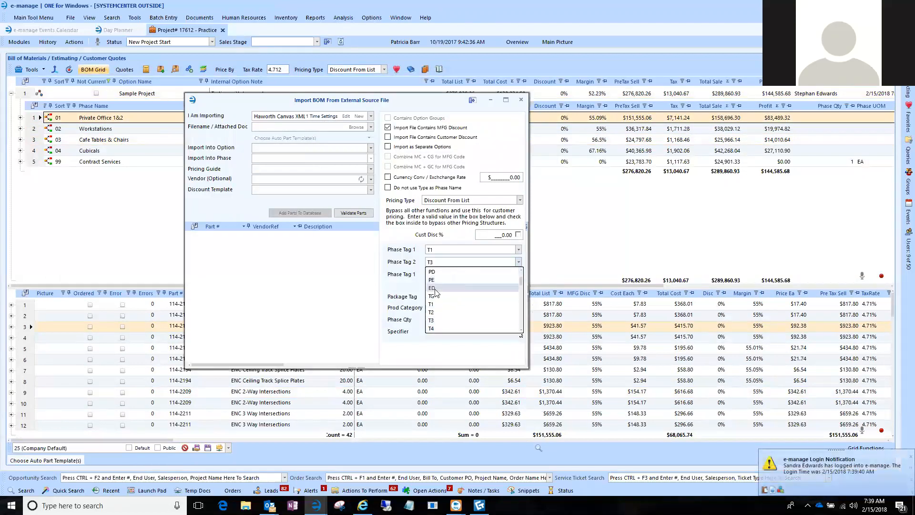
pyautogui.scroll(-1, 436, 281)
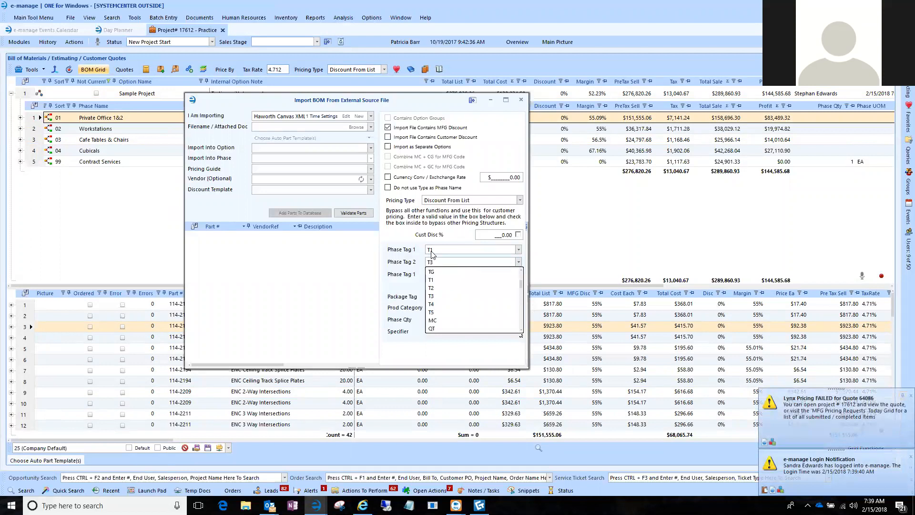
pyautogui.click(439, 283)
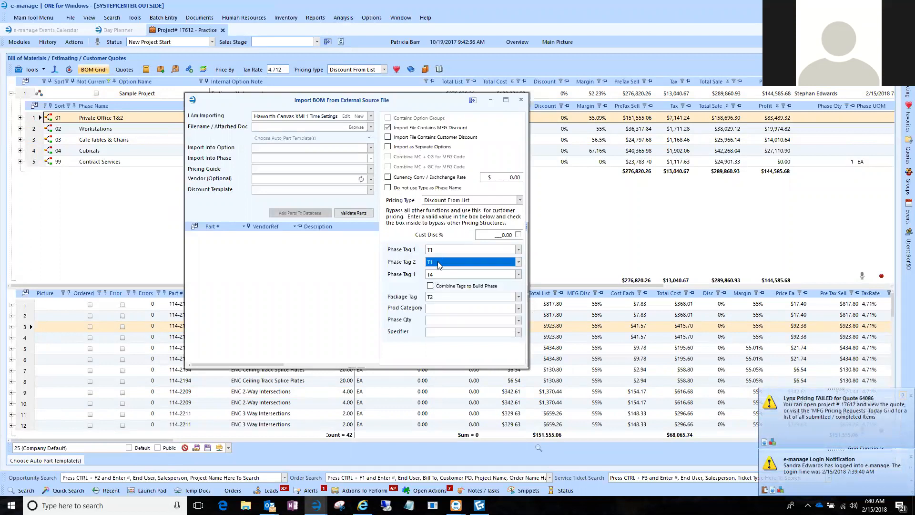
# Examine the one-time Package Tag choices and close the BOM import without running it.
pyautogui.click(436, 298)
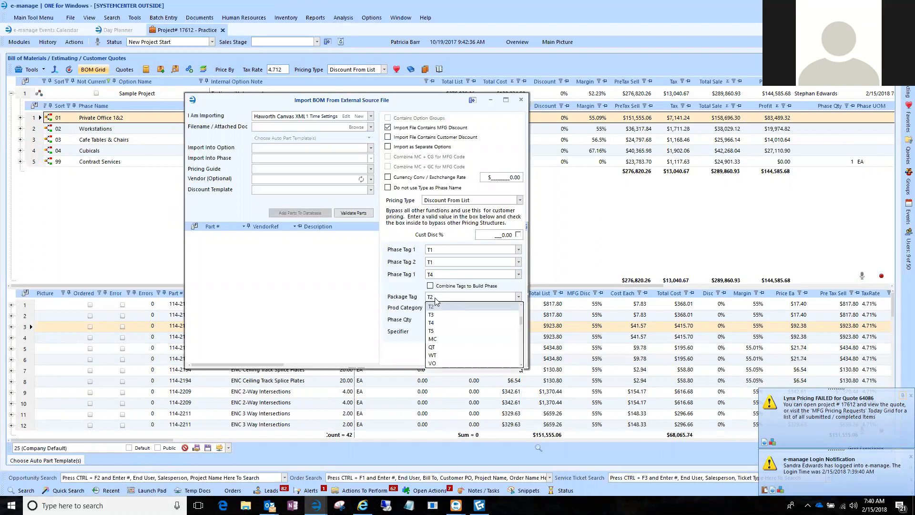
pyautogui.scroll(2, 439, 324)
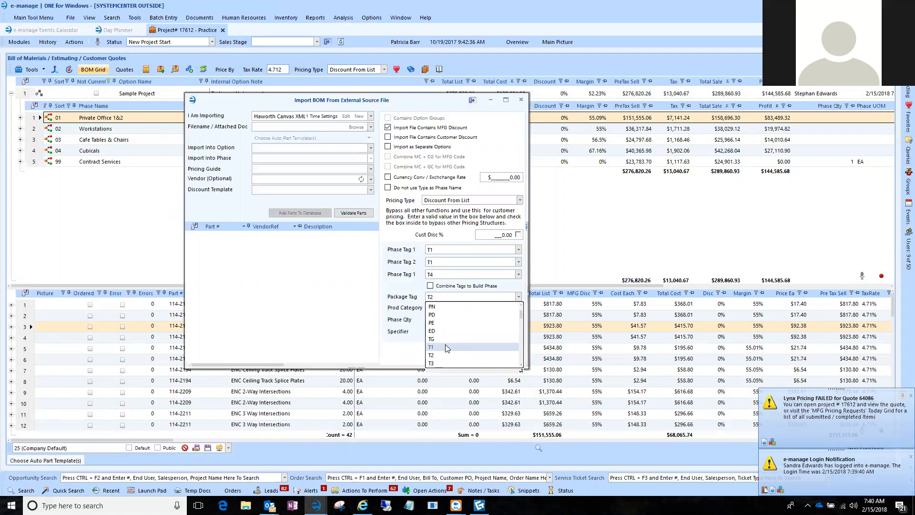
pyautogui.click(395, 280)
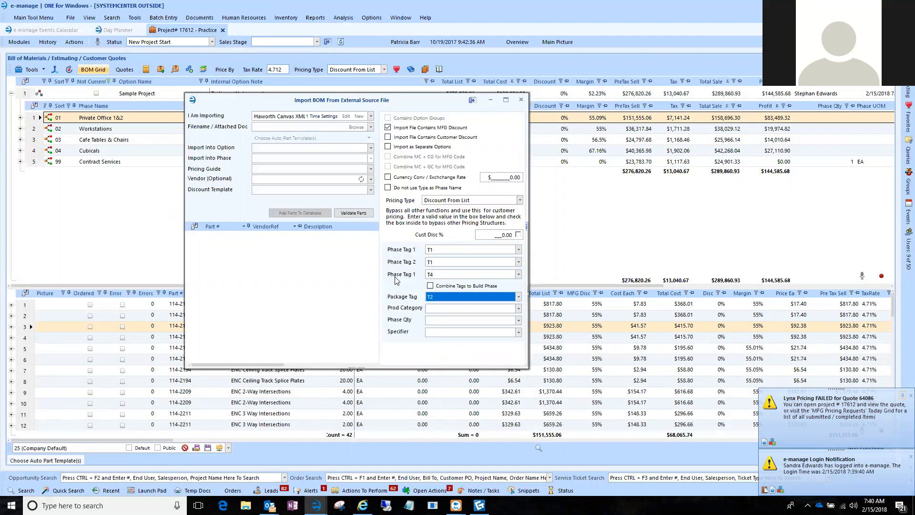
pyautogui.click(523, 100)
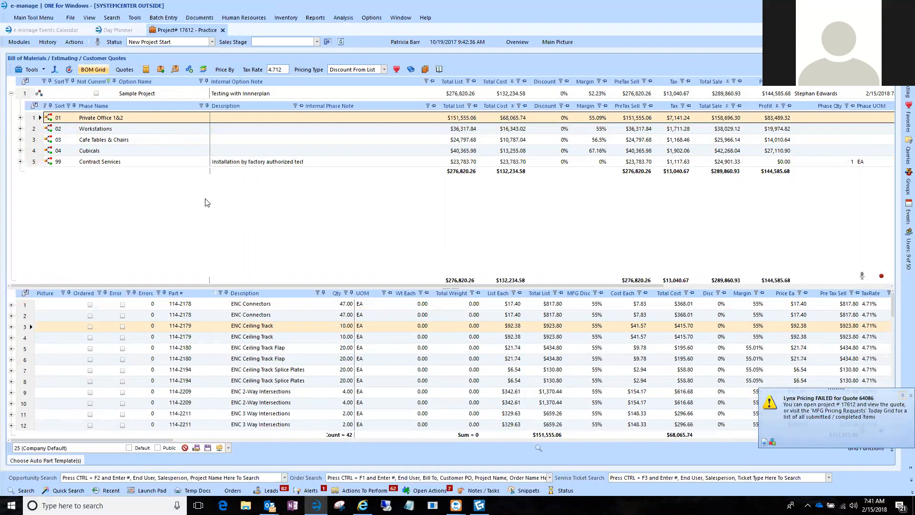
# Open the Sample Project customer quote, title its cover page Office Furniture, and turn on phase totals.
pyautogui.click(119, 70)
pyautogui.click(30, 106)
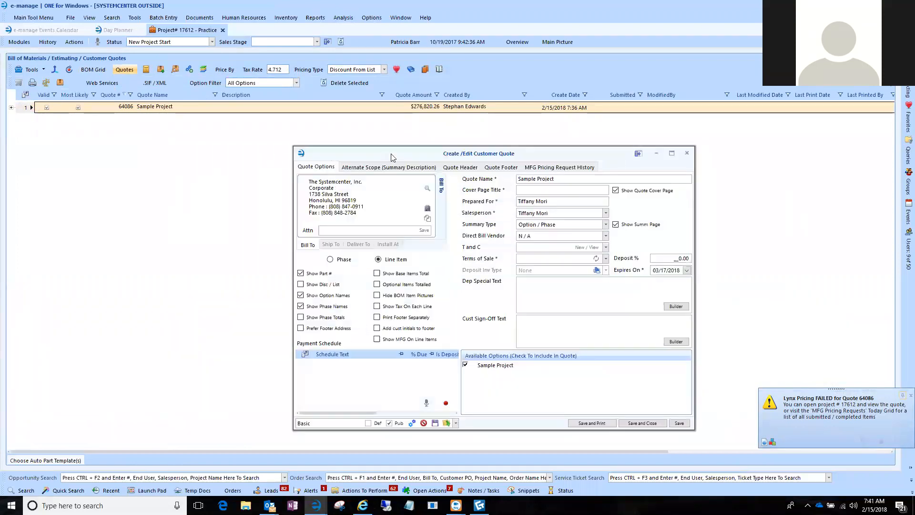
pyautogui.moveTo(389, 155); pyautogui.dragTo(302, 92)
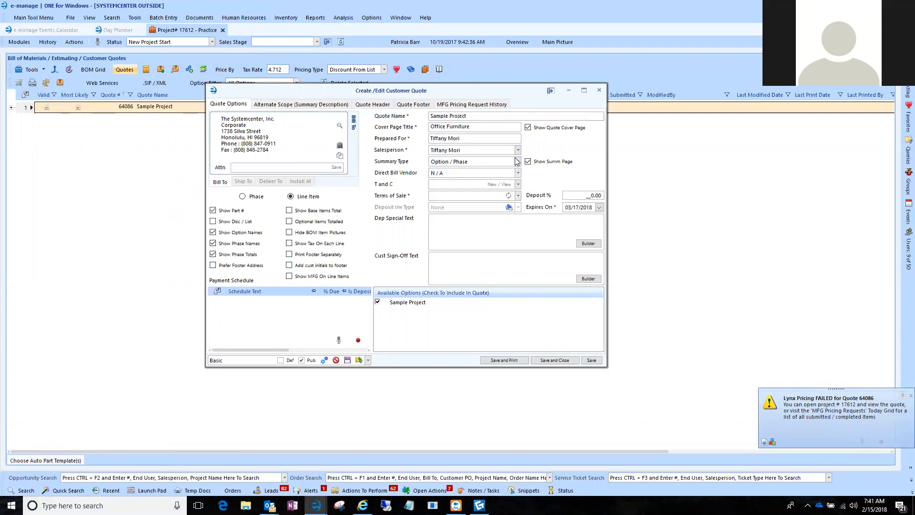
# Set the quote's terms of sale to 50% Deposit/Net 10, and save it for printing without a deposit invoice.
pyautogui.click(518, 196)
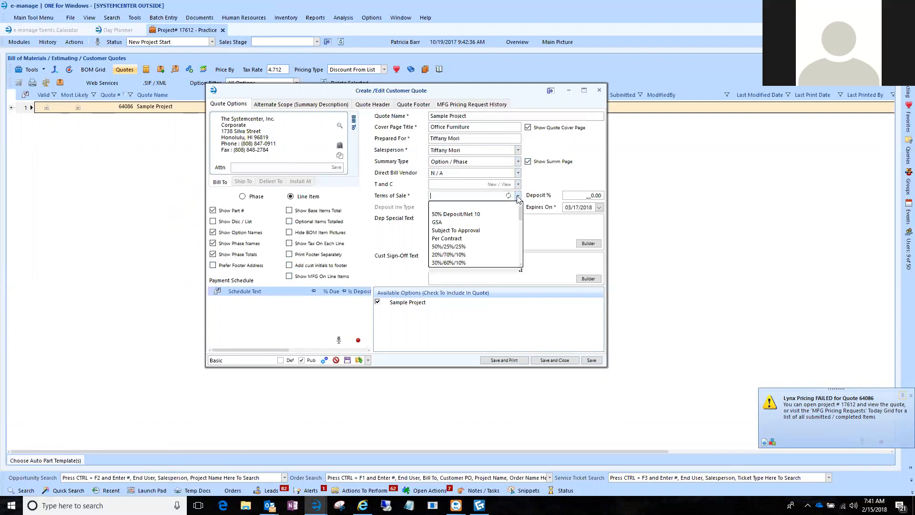
pyautogui.click(480, 213)
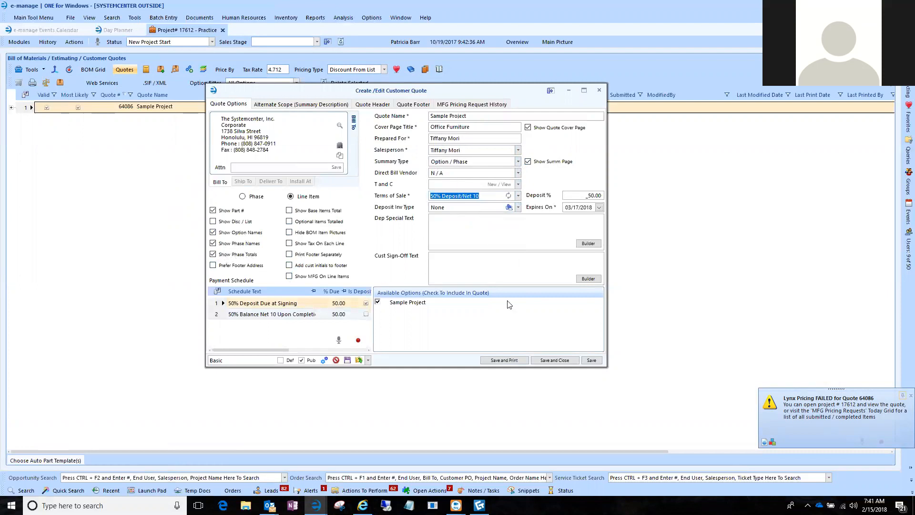
pyautogui.click(501, 359)
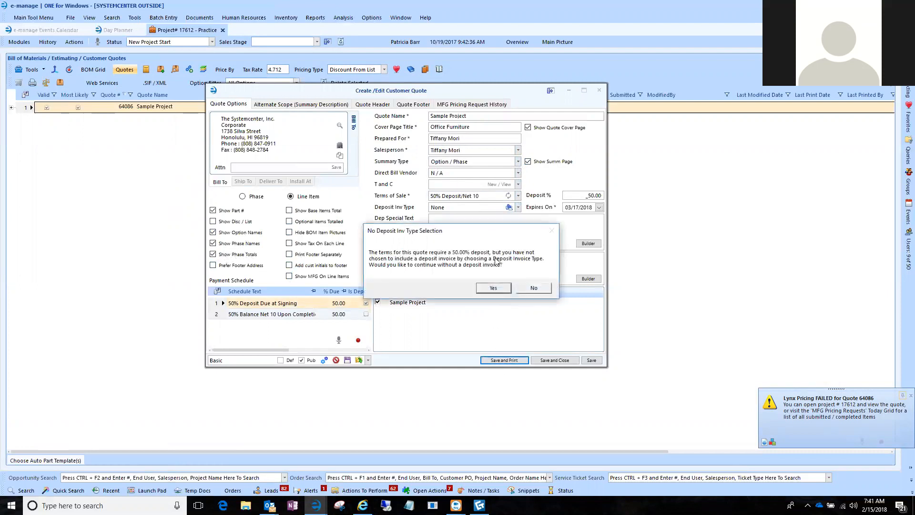
pyautogui.click(494, 288)
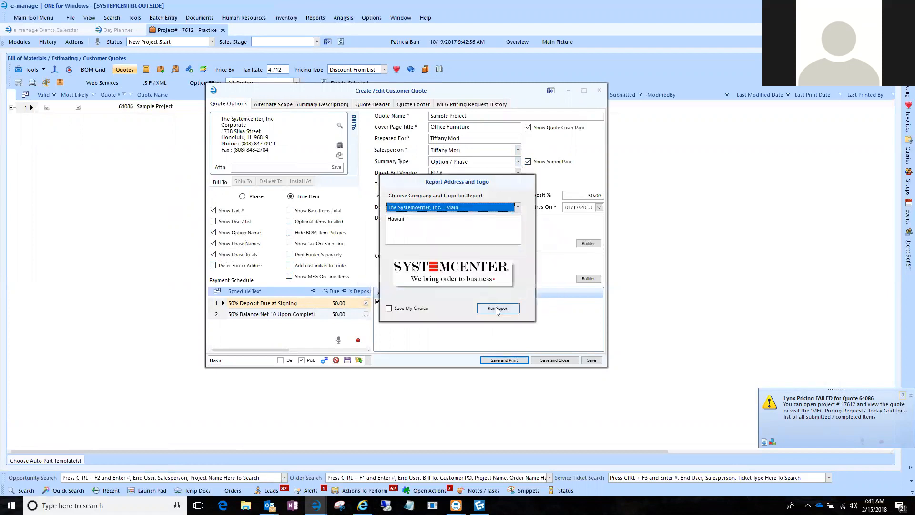
# Run the quote report for The Systemcenter, Inc. - Main using the SC-Quote.trdp alternative.
pyautogui.click(499, 310)
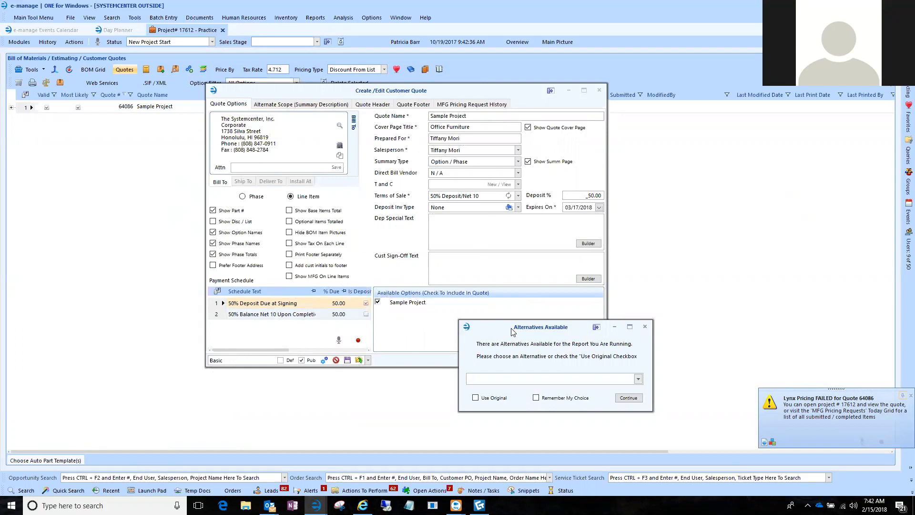
pyautogui.moveTo(512, 331); pyautogui.dragTo(358, 184)
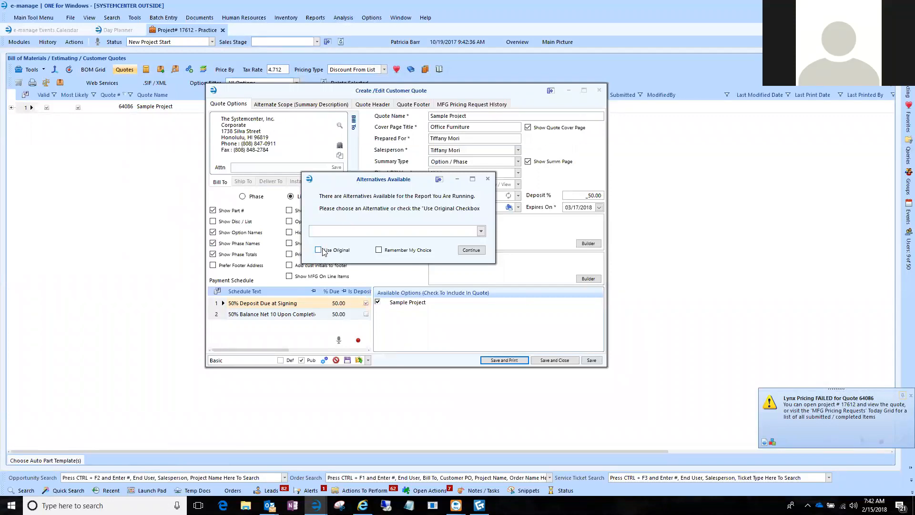
pyautogui.click(481, 232)
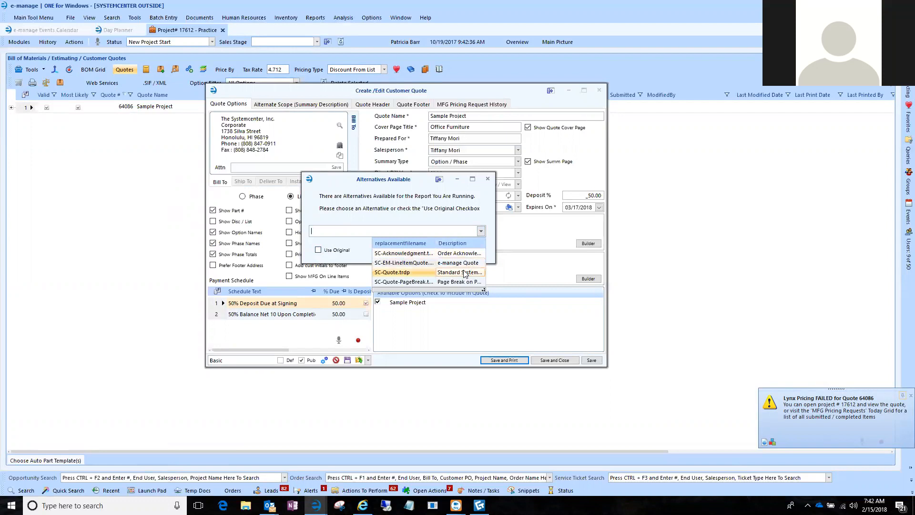
pyautogui.click(421, 272)
pyautogui.click(476, 251)
pyautogui.press('Return')
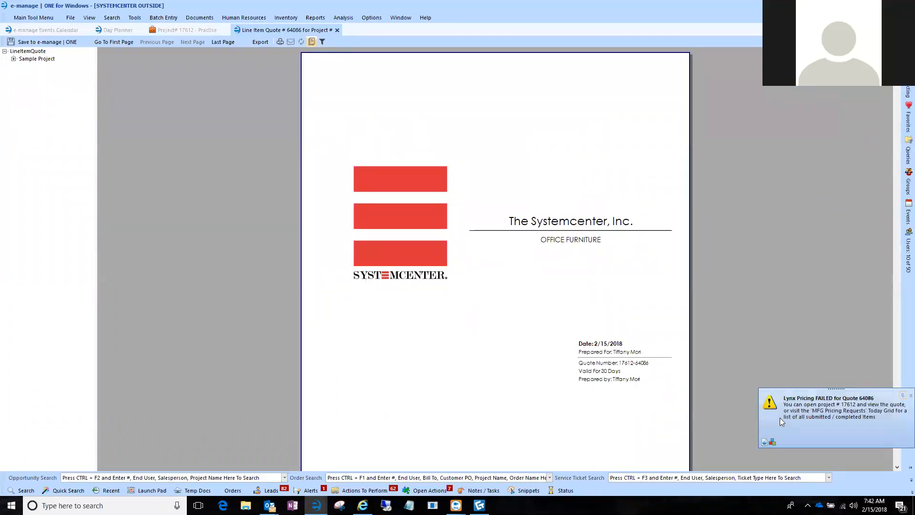
# Review the quote's cover page, price summary by phase, and Private Office 1&2 line items through to the phase subtotal.
pyautogui.scroll(-3, 349, 286)
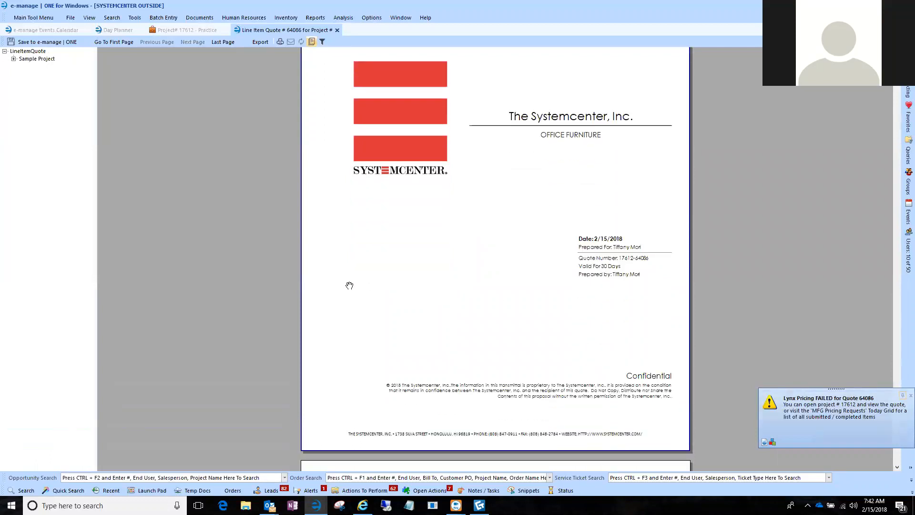
pyautogui.scroll(-8, 350, 286)
pyautogui.scroll(-3, 345, 279)
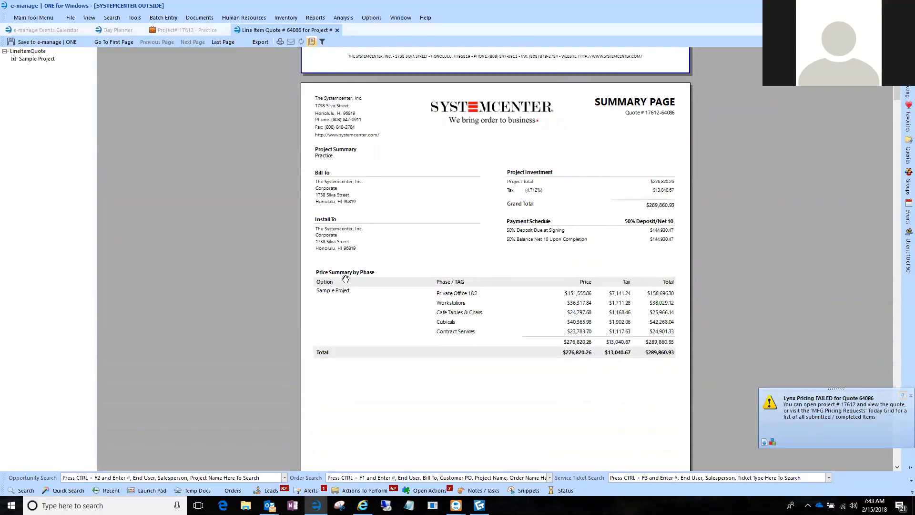
pyautogui.scroll(-1, 351, 264)
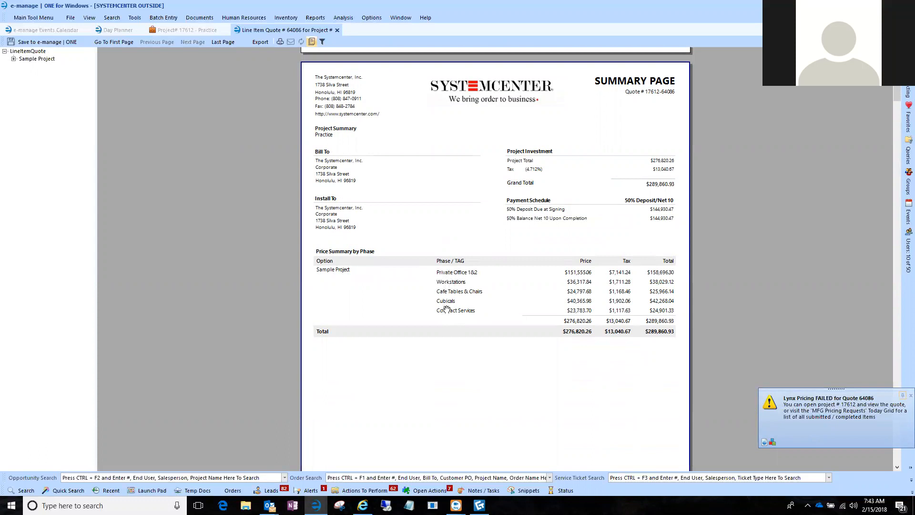
pyautogui.scroll(-3, 448, 310)
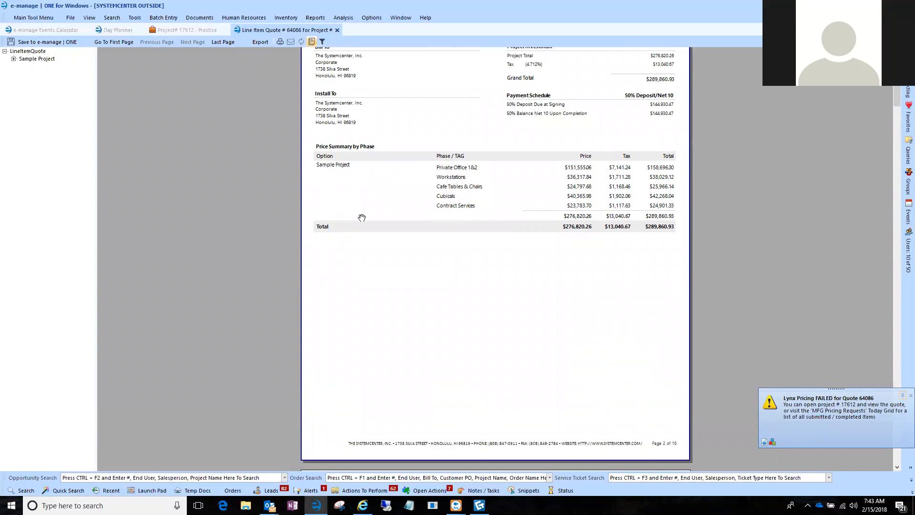
pyautogui.scroll(-10, 383, 284)
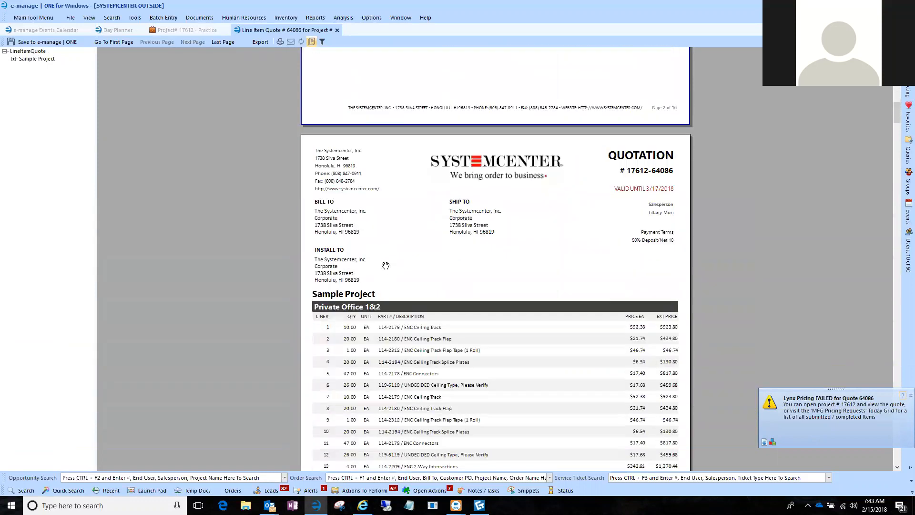
pyautogui.scroll(-3, 386, 263)
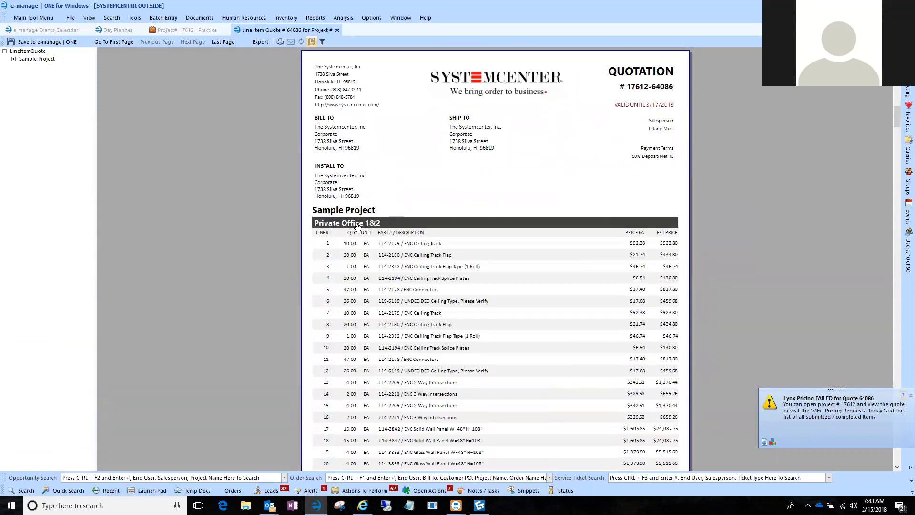
pyautogui.scroll(-14, 380, 228)
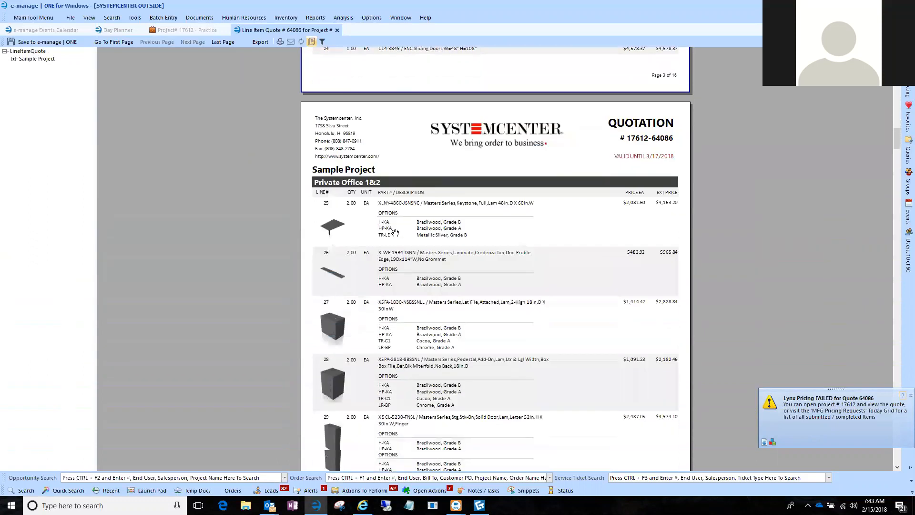
pyautogui.scroll(-18, 344, 207)
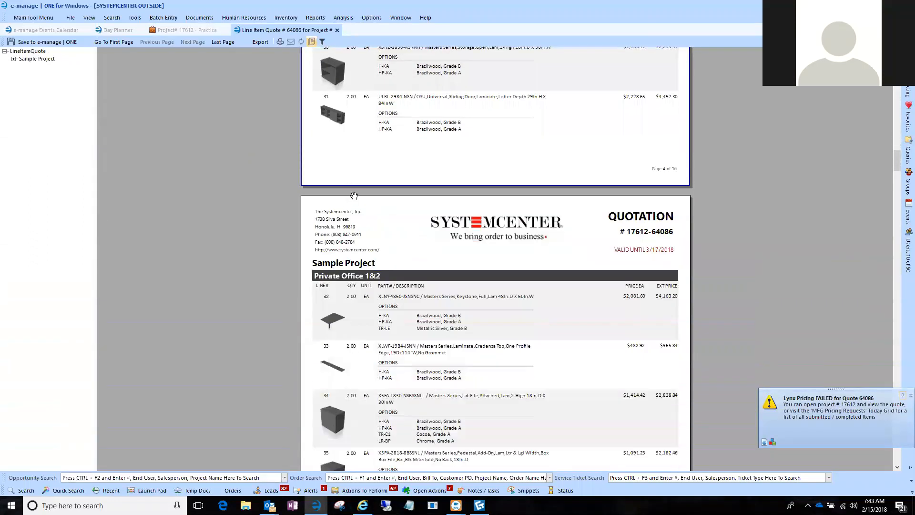
pyautogui.scroll(-15, 354, 196)
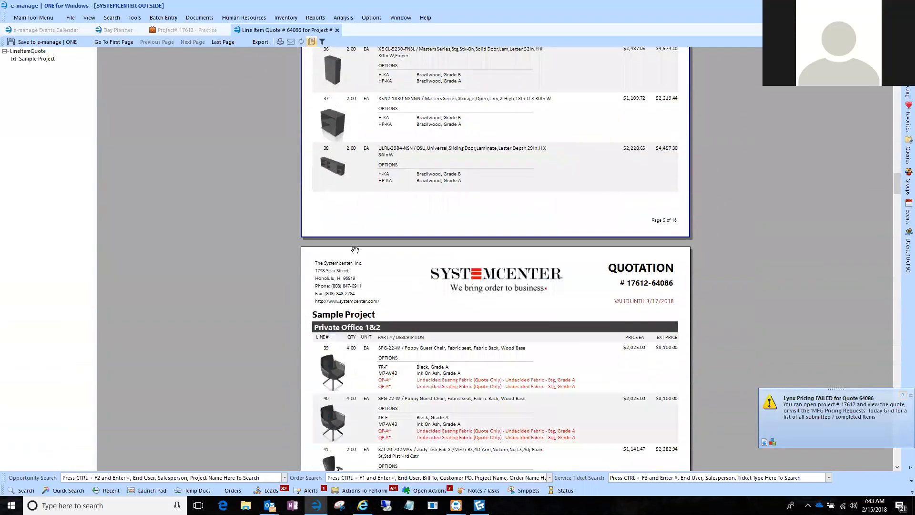
pyautogui.scroll(-2, 347, 343)
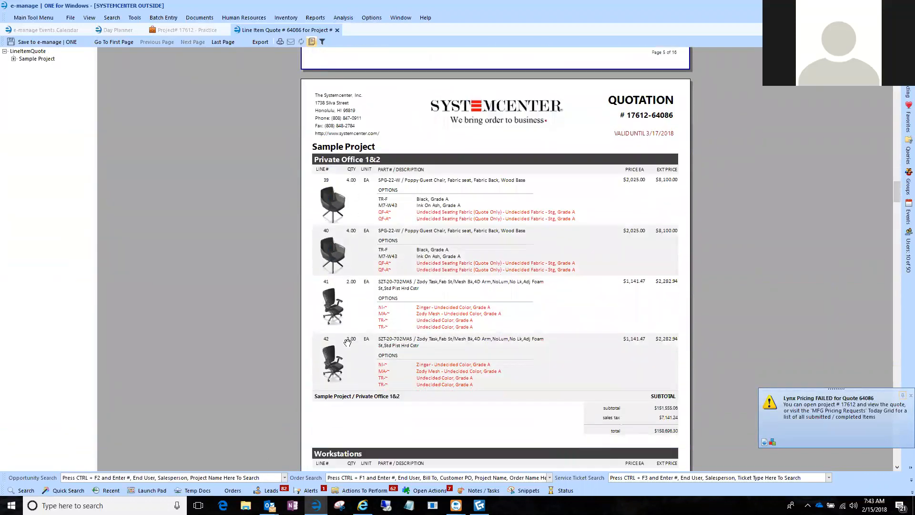
pyautogui.scroll(-4, 350, 339)
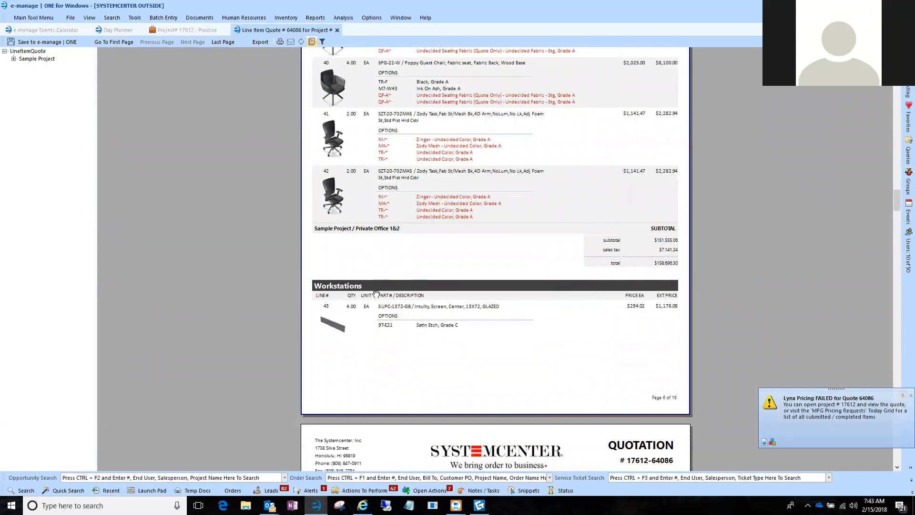
pyautogui.scroll(-5, 376, 293)
# Examine where the Private Office 1&2 phase ends and the Workstations phase begins in the printed quote.
pyautogui.scroll(6, 377, 294)
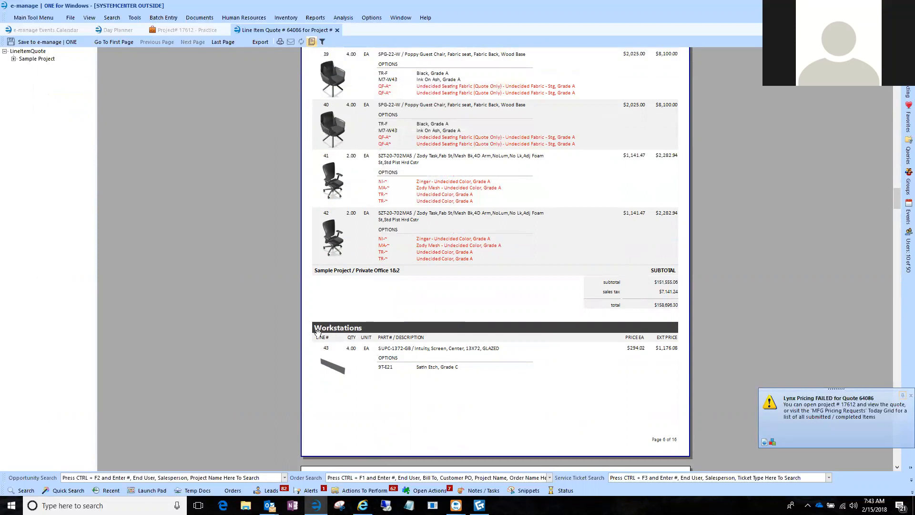
pyautogui.scroll(5, 355, 330)
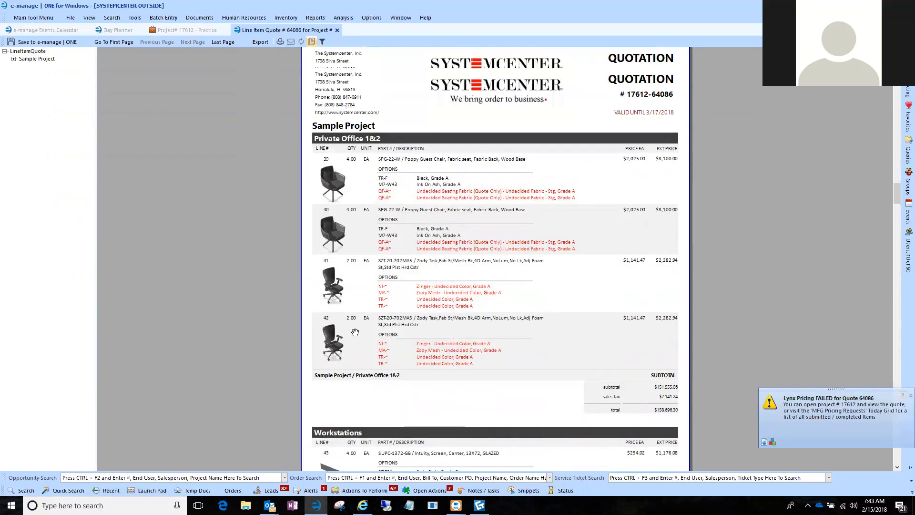
pyautogui.scroll(-7, 355, 331)
pyautogui.scroll(-3, 356, 331)
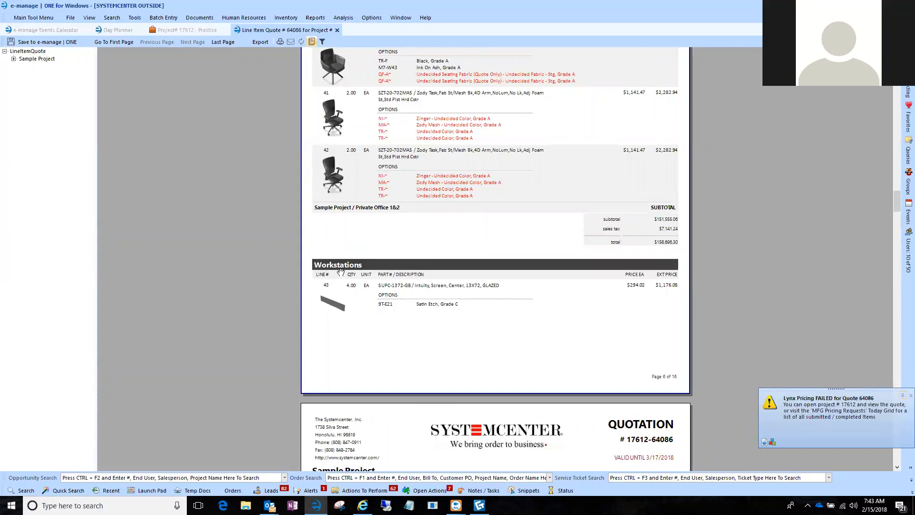
pyautogui.scroll(-15, 379, 347)
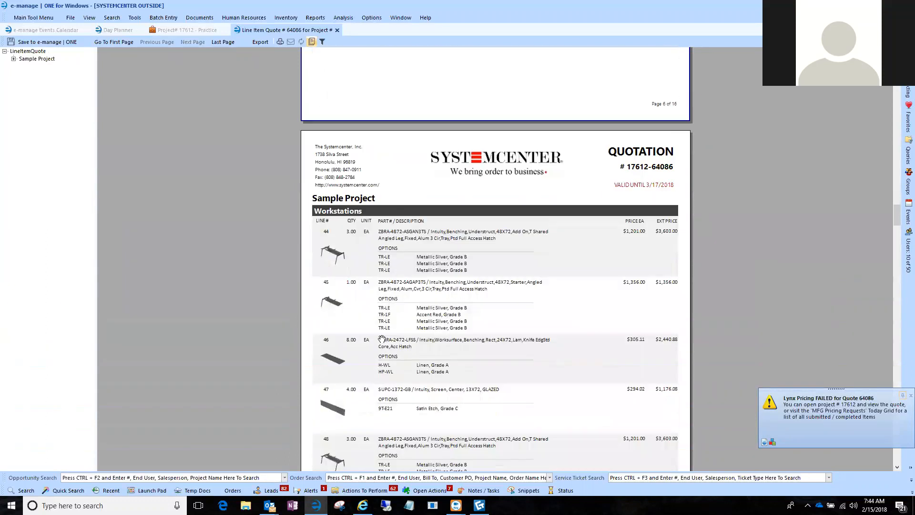
pyautogui.scroll(20, 381, 334)
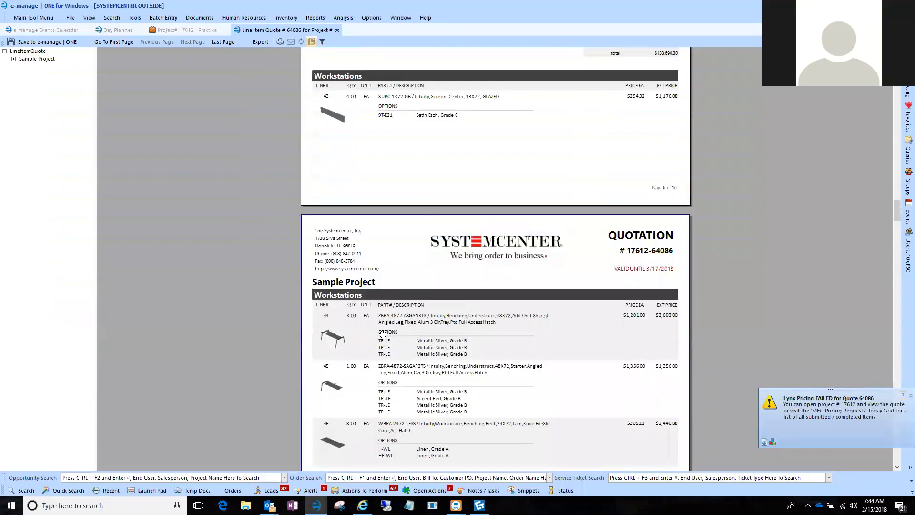
pyautogui.scroll(4, 384, 329)
pyautogui.scroll(-7, 345, 350)
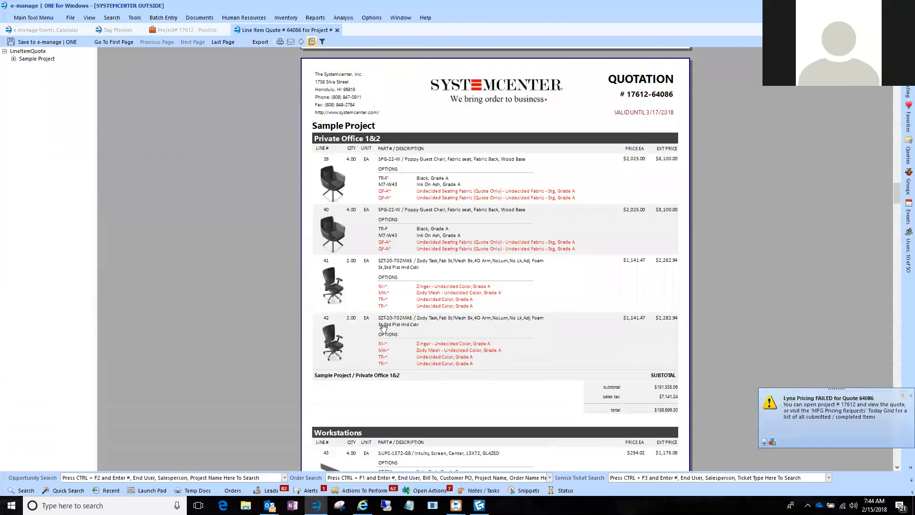
pyautogui.scroll(3, 392, 235)
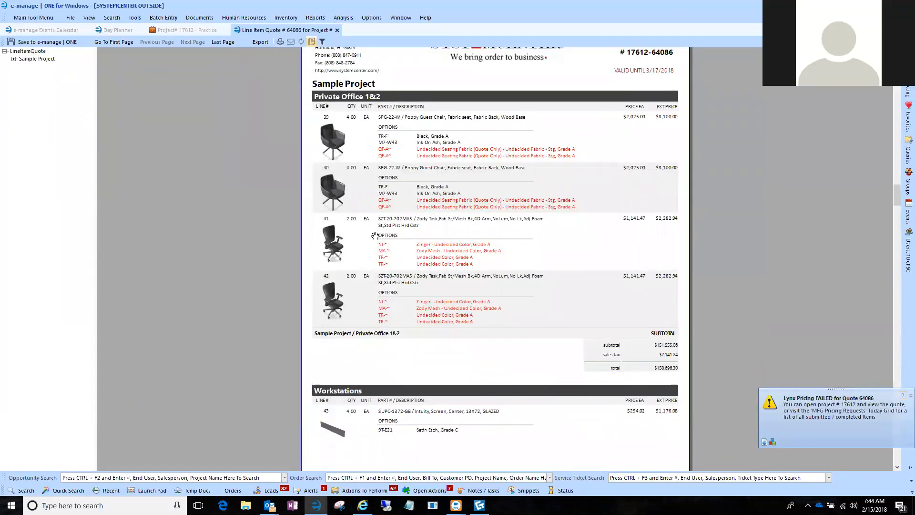
pyautogui.scroll(-3, 375, 257)
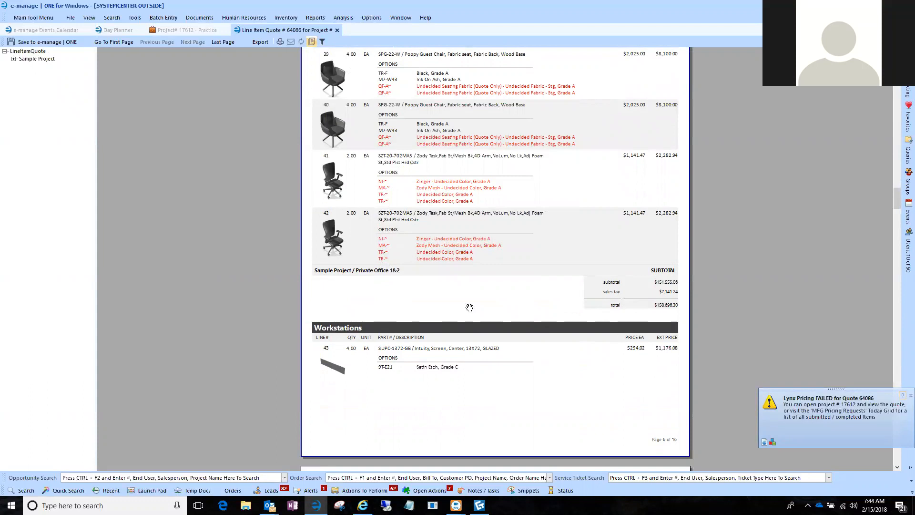
# Set the report's Page Break parameter to True and check the page layout between the Private Office 1&2 and Workstations phases.
pyautogui.click(323, 42)
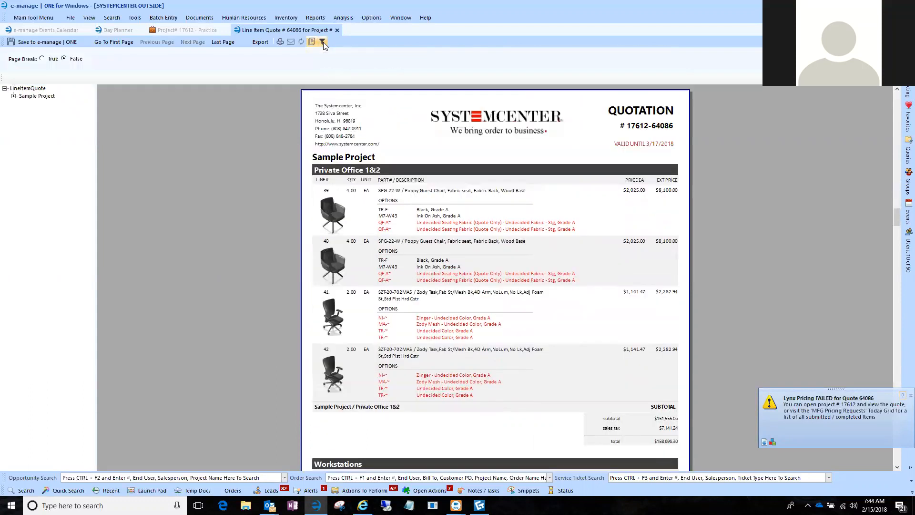
pyautogui.click(42, 58)
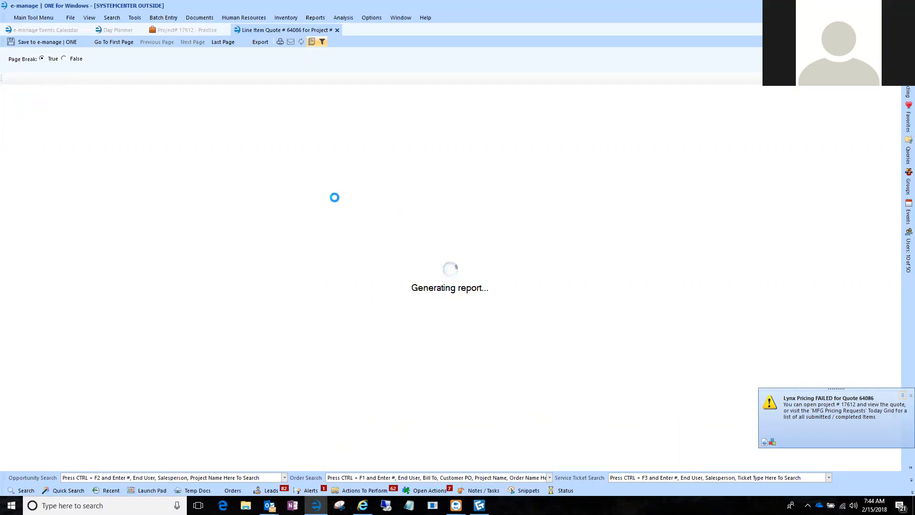
pyautogui.scroll(-5, 332, 196)
pyautogui.scroll(-15, 332, 197)
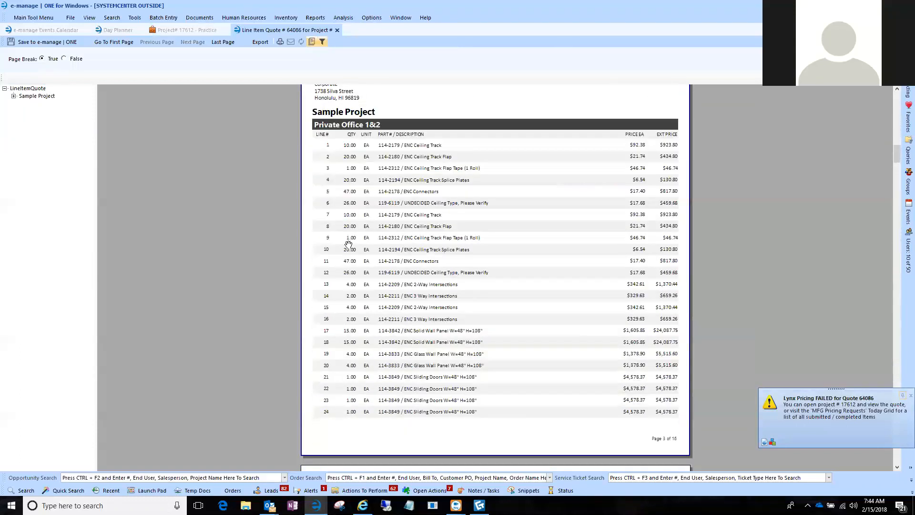
pyautogui.scroll(-15, 348, 244)
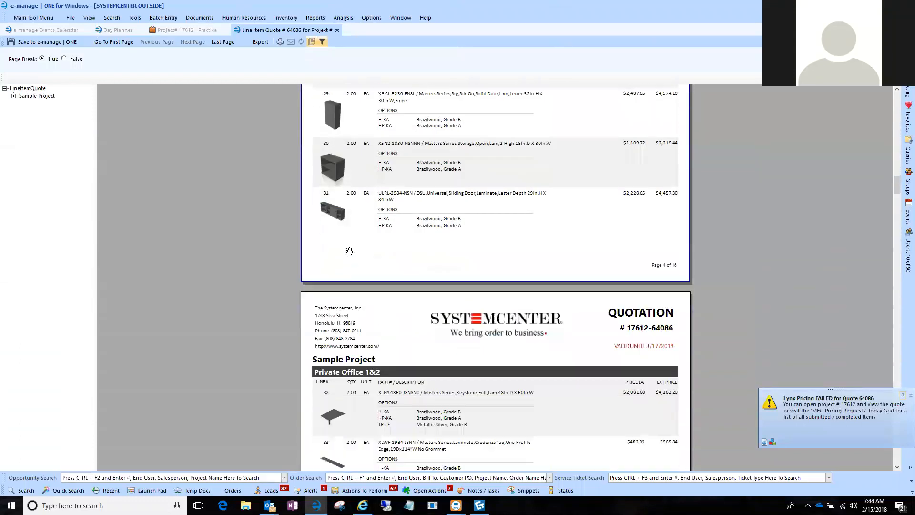
pyautogui.scroll(-15, 350, 251)
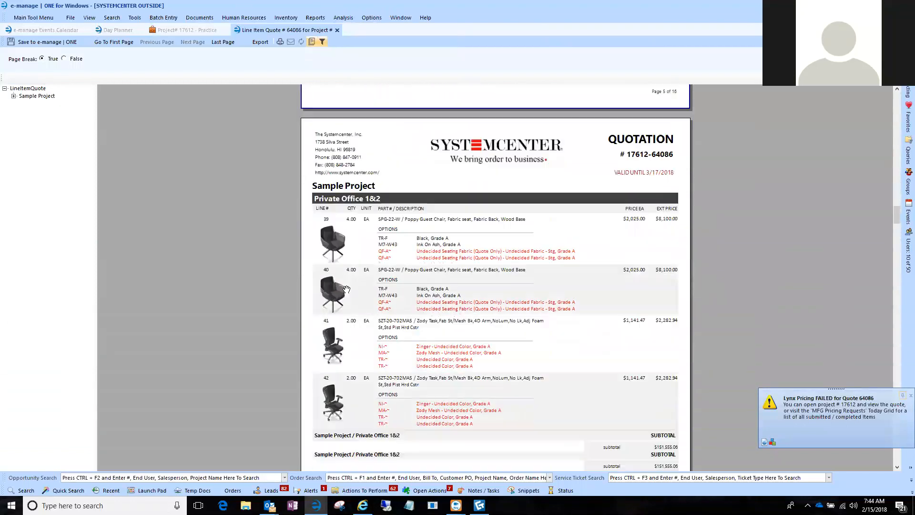
pyautogui.scroll(-8, 346, 290)
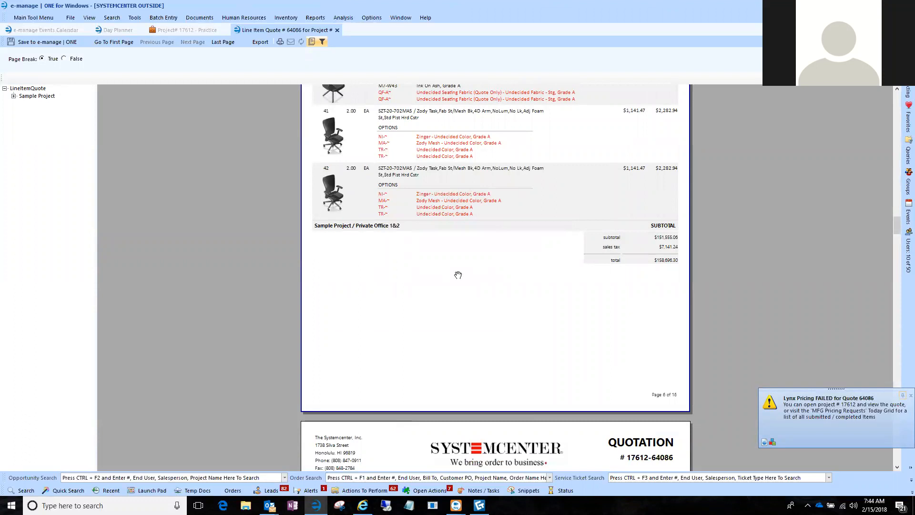
pyautogui.scroll(-5, 441, 306)
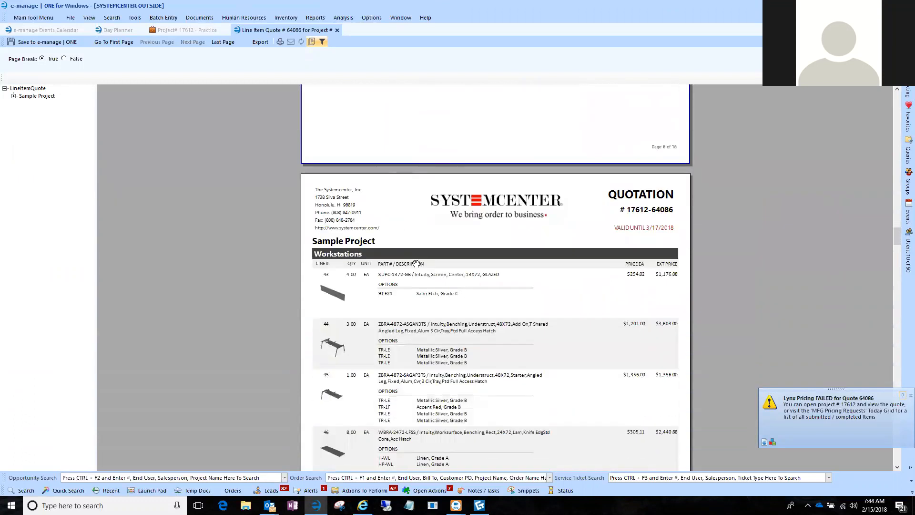
pyautogui.scroll(-12, 406, 311)
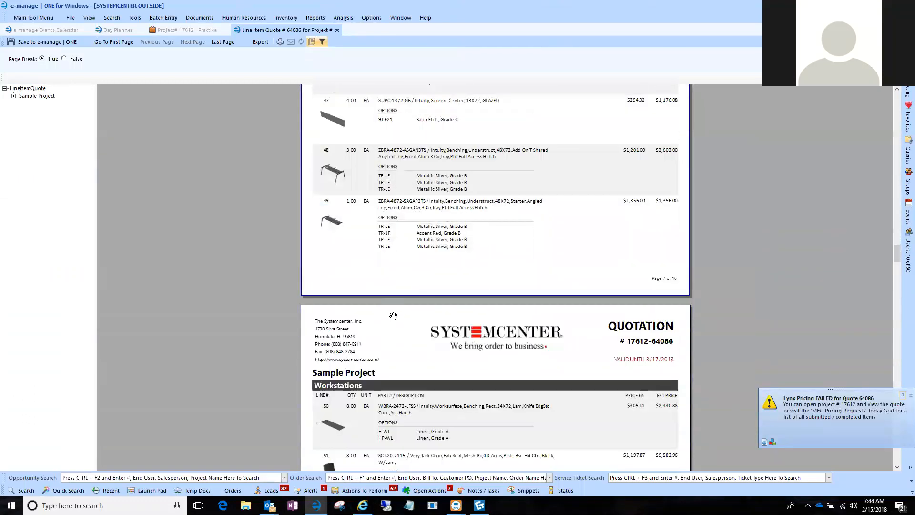
# Review the phase page breaks through Workstations, Cafe Tables & Chairs and Cubicals, and the opening Private Office 1&2 page of the quote.
pyautogui.moveTo(397, 326); pyautogui.dragTo(499, 271)
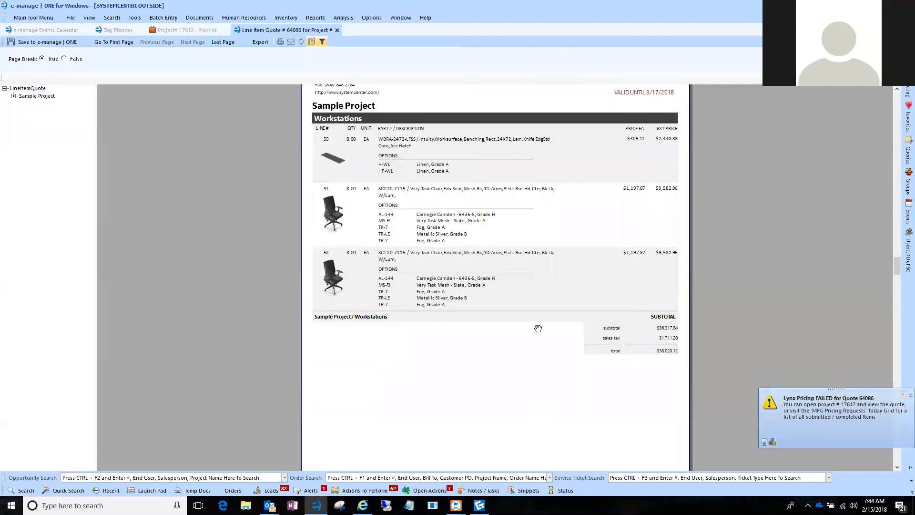
pyautogui.scroll(-7, 539, 328)
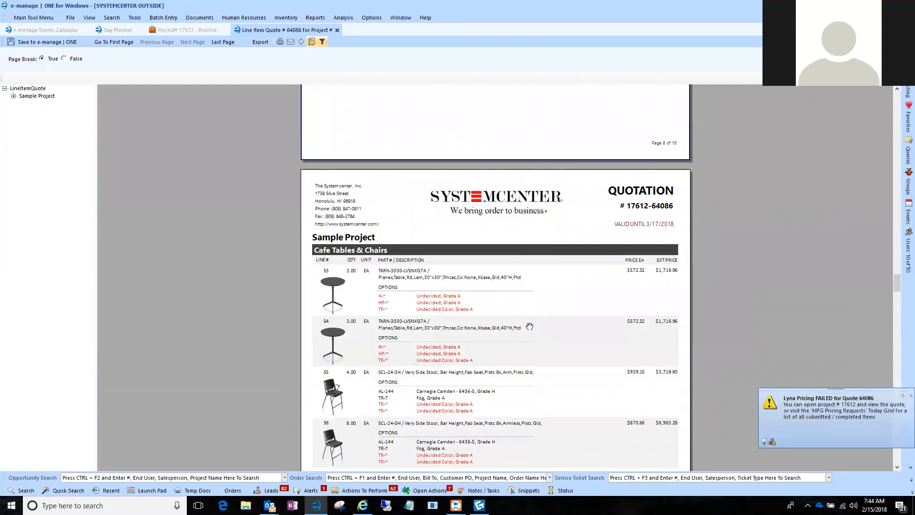
pyautogui.scroll(-6, 530, 326)
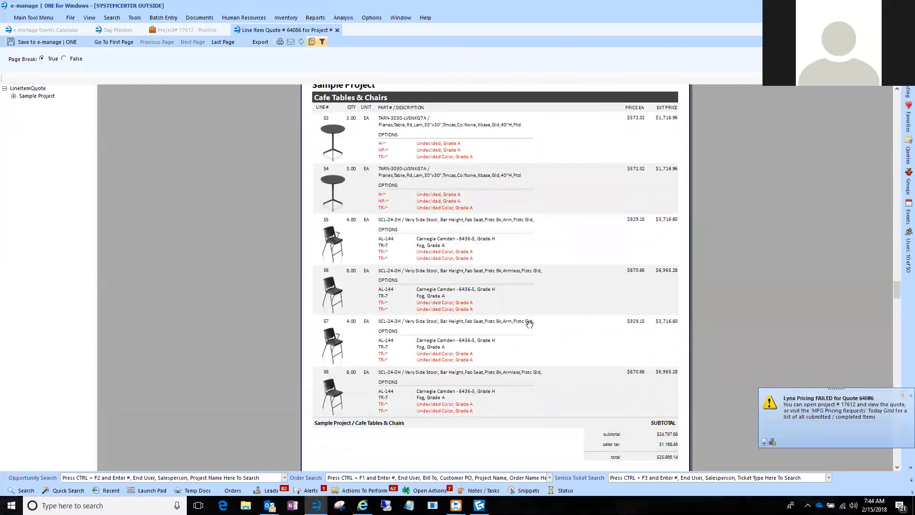
pyautogui.scroll(-7, 530, 325)
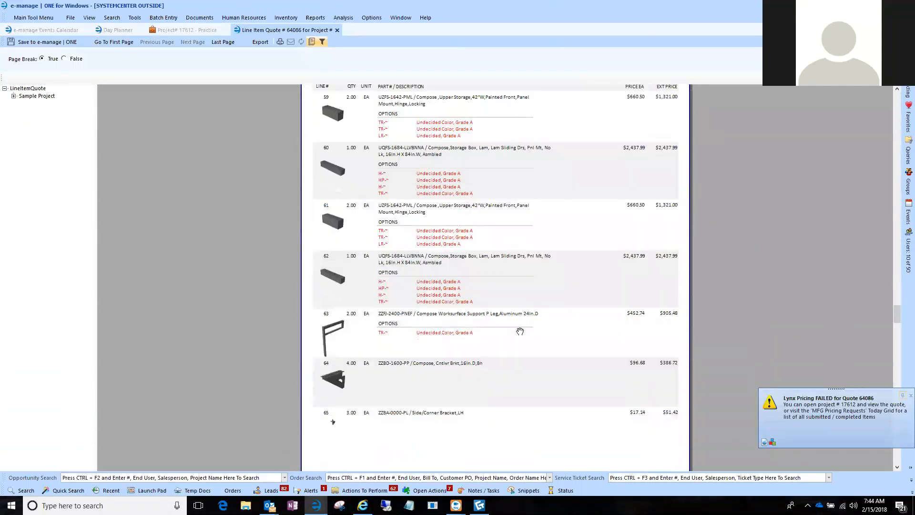
pyautogui.scroll(-14, 519, 337)
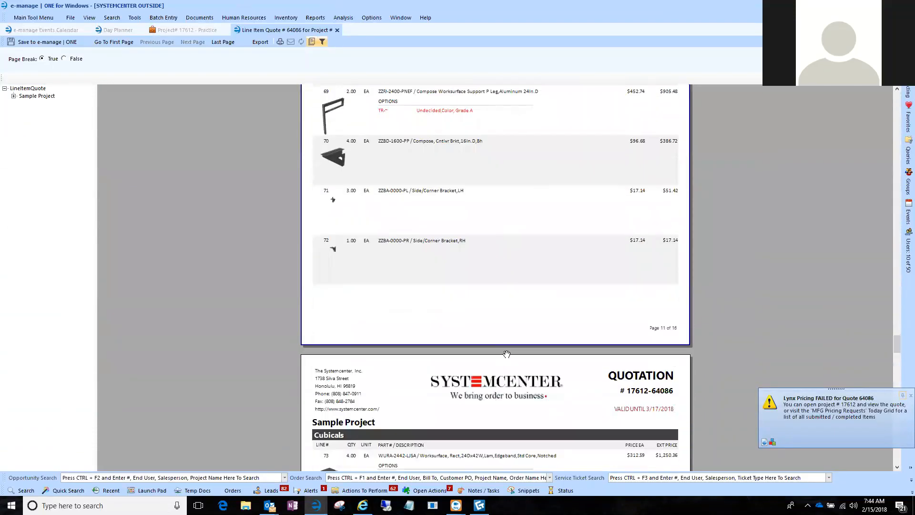
pyautogui.scroll(-13, 510, 352)
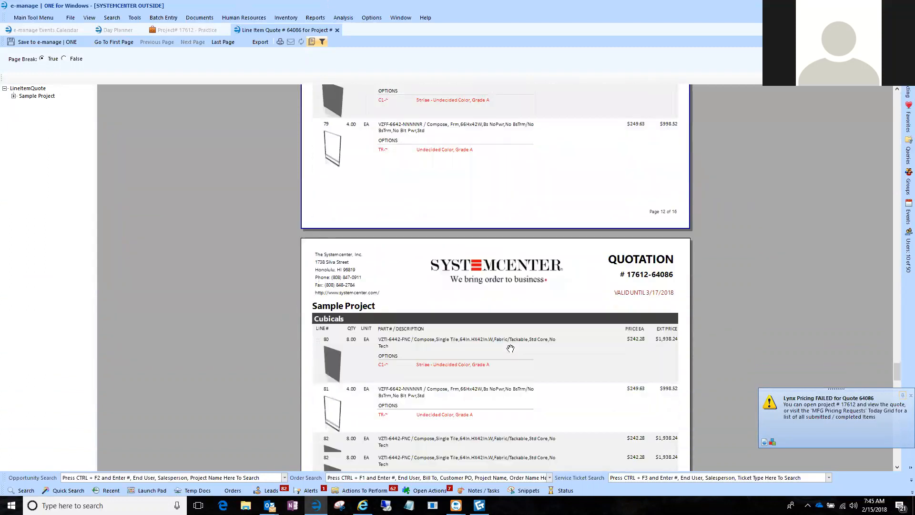
pyautogui.scroll(-10, 510, 348)
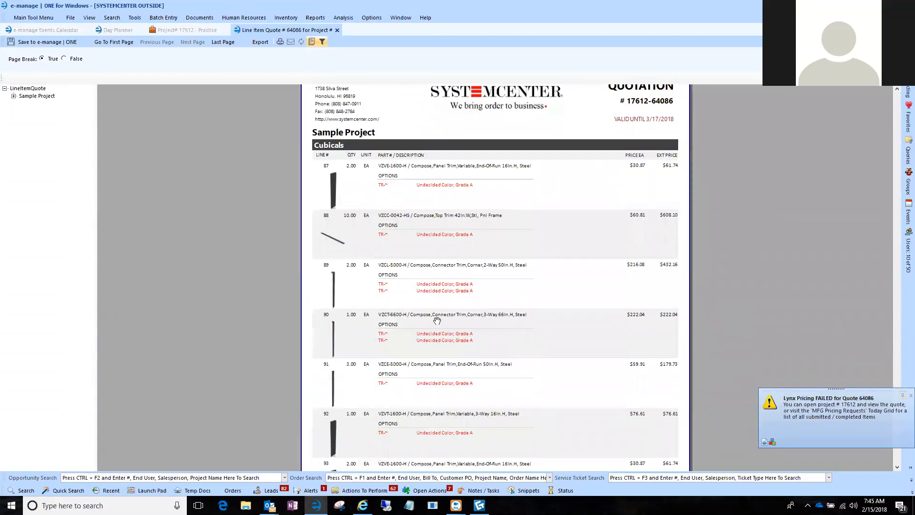
pyautogui.scroll(5, 436, 318)
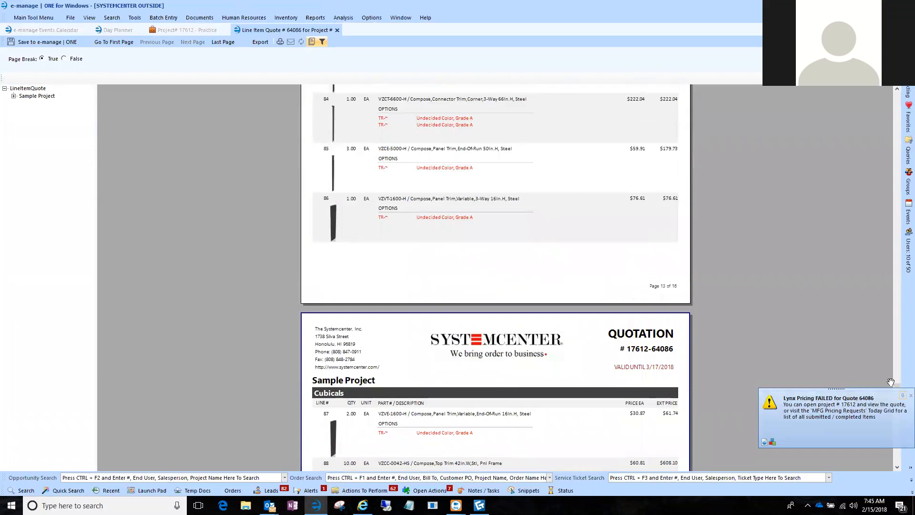
pyautogui.moveTo(898, 385); pyautogui.dragTo(898, 141)
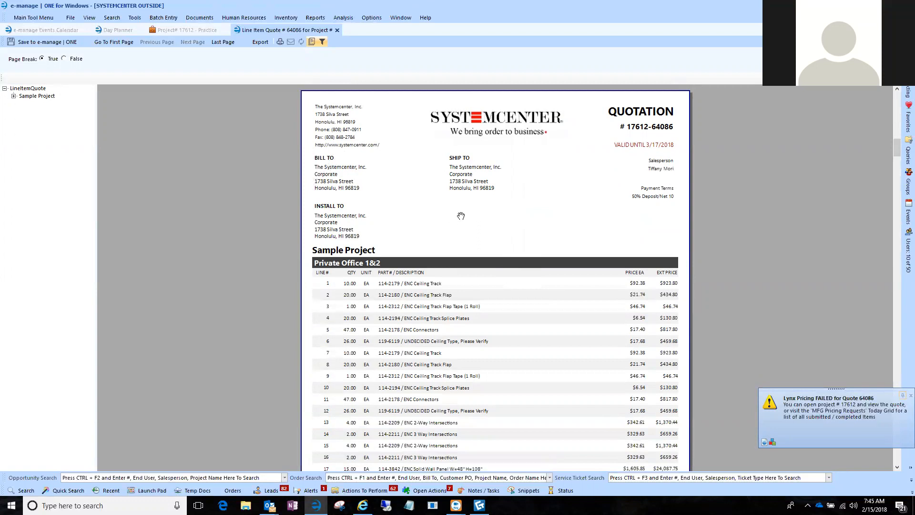
pyautogui.scroll(-3, 460, 216)
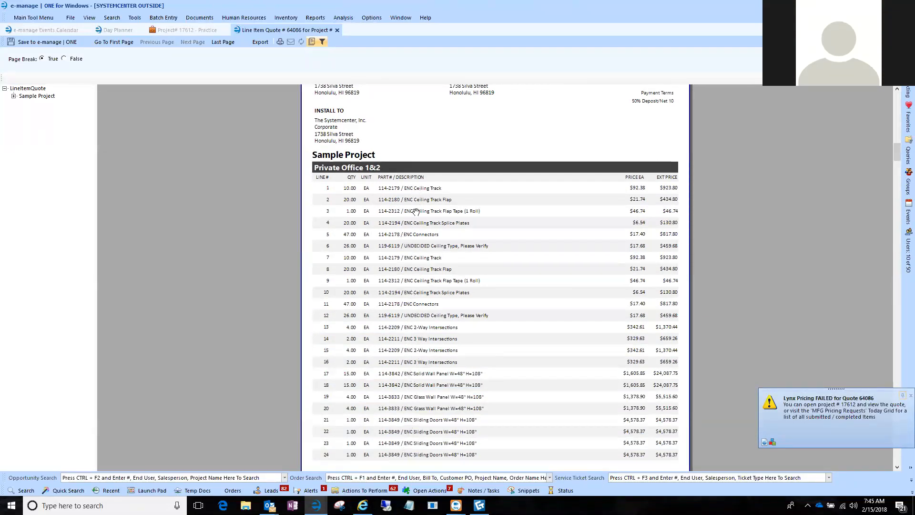
pyautogui.scroll(-4, 430, 328)
pyautogui.scroll(-8, 430, 326)
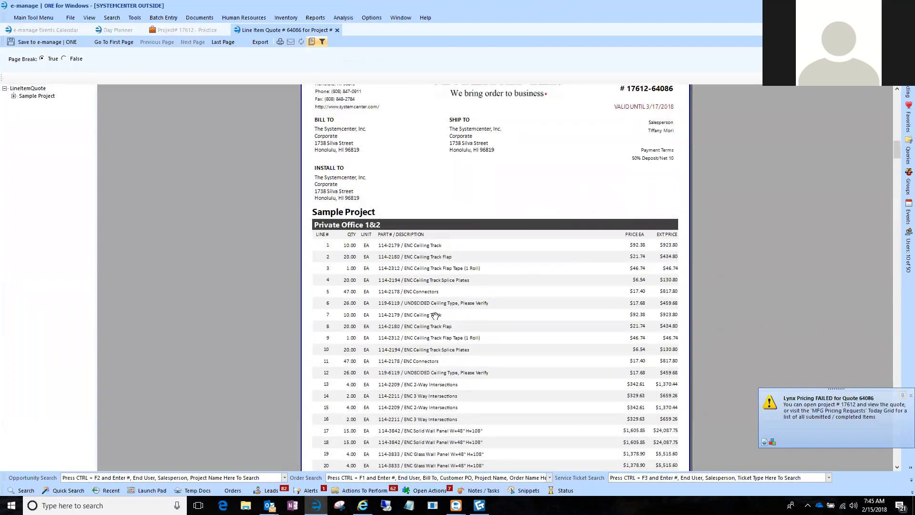
# Return to the project's BOM grid and enter "Haworth Enclose Walls" as the first line of the Private Office 1&2 phase description.
pyautogui.click(204, 31)
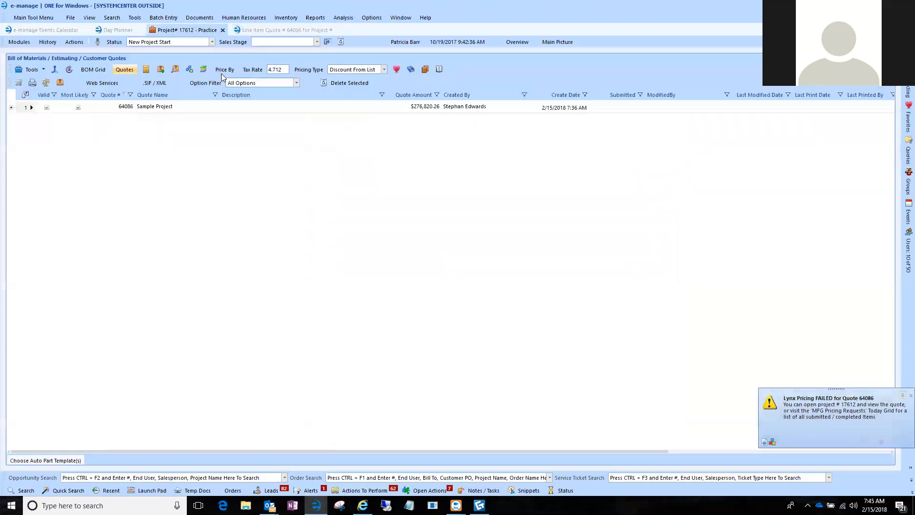
pyautogui.click(98, 73)
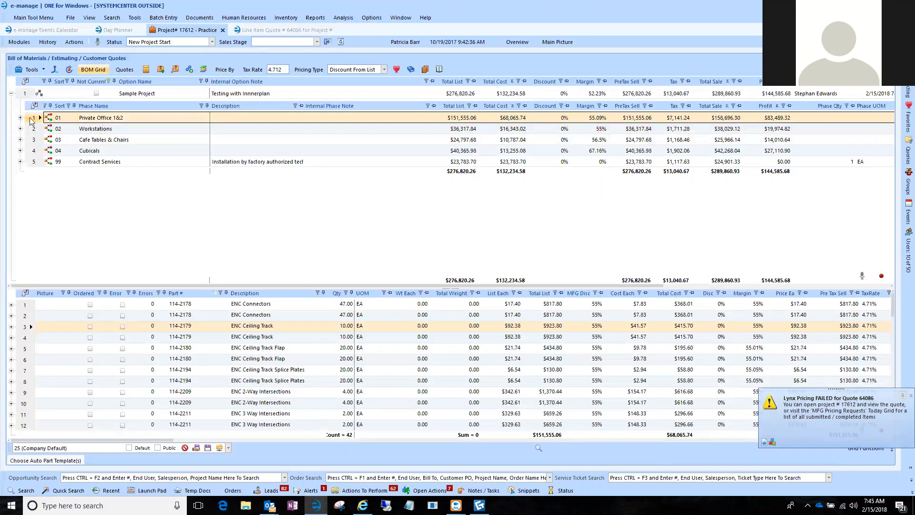
pyautogui.click(21, 119)
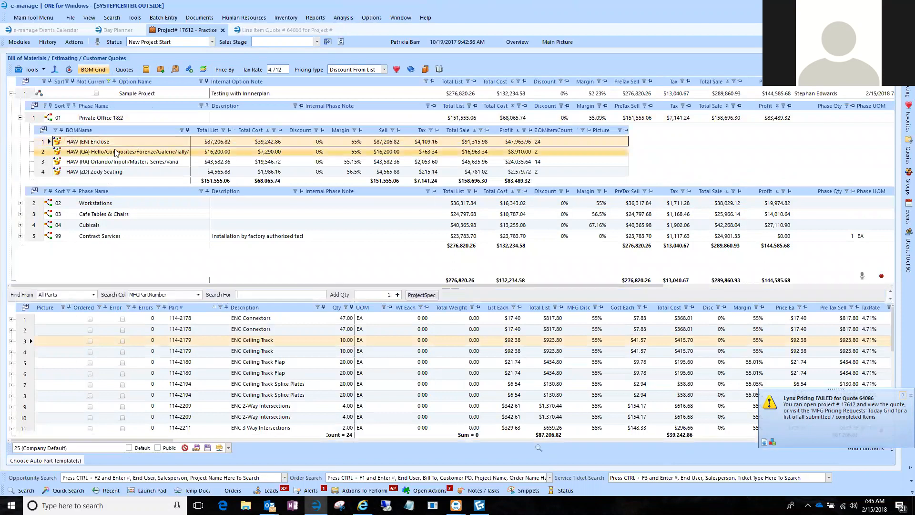
pyautogui.click(20, 119)
pyautogui.click(38, 117)
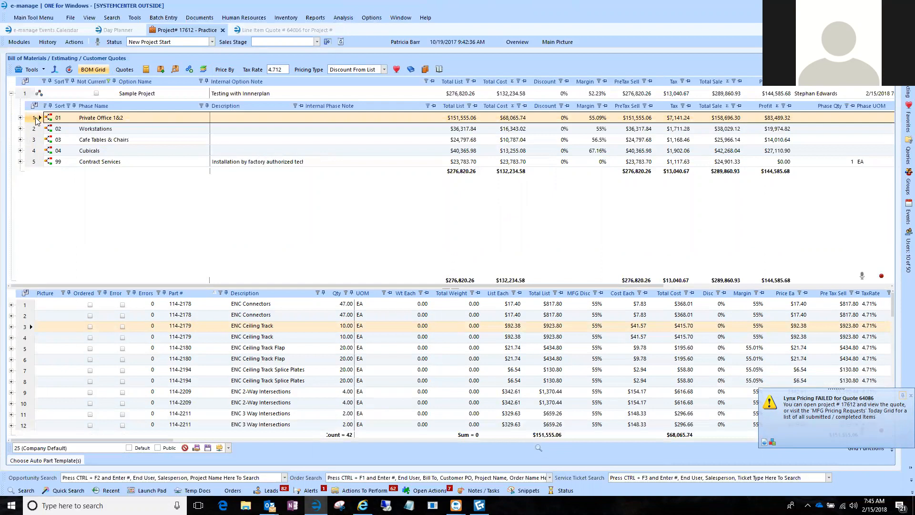
pyautogui.doubleClick(36, 118)
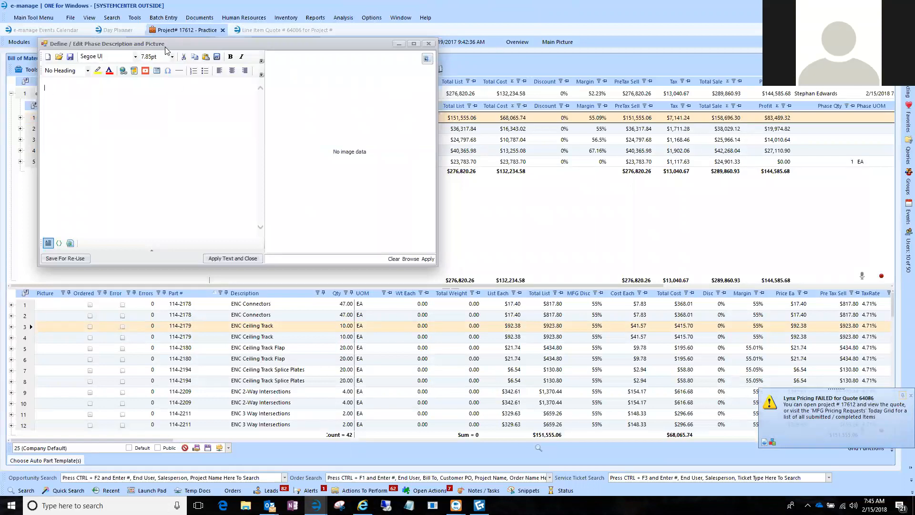
pyautogui.moveTo(164, 47); pyautogui.dragTo(249, 118)
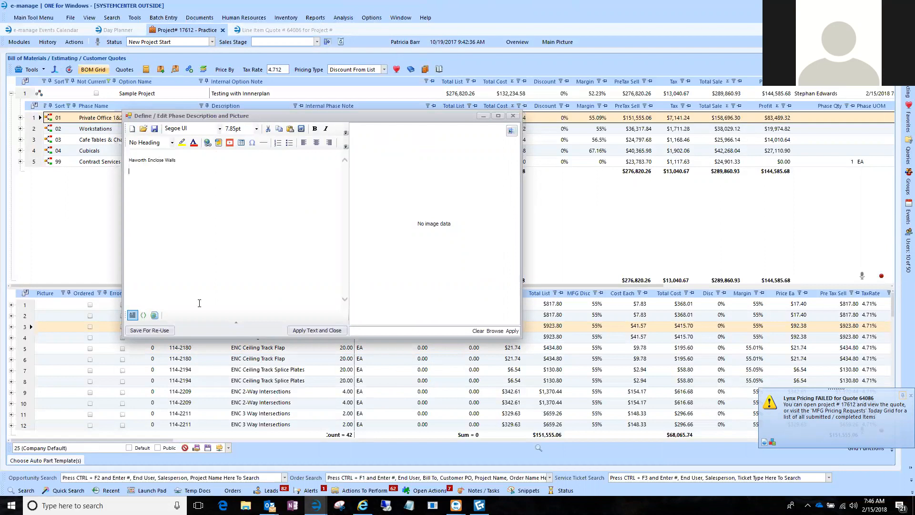
# Switch to the web browser, open Haworth's Moveable Walls product page, and copy the introductory paragraph about moveable walls.
pyautogui.click(362, 505)
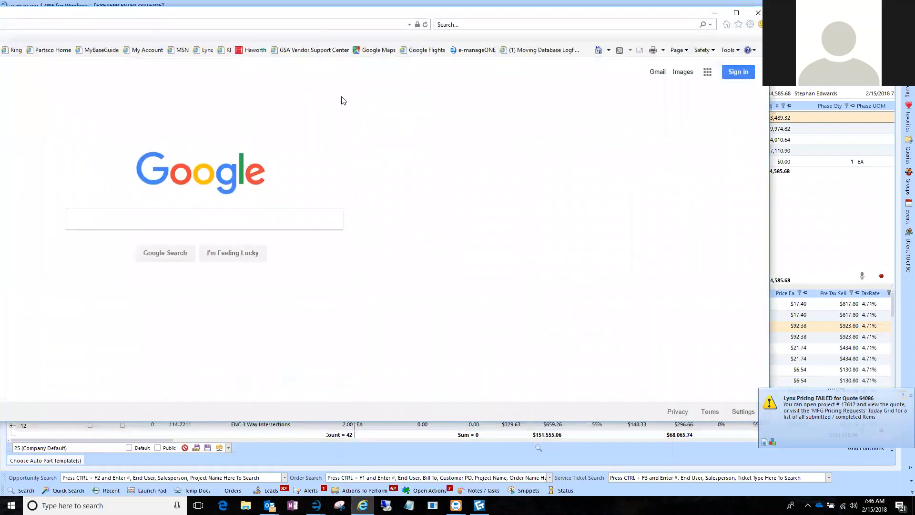
pyautogui.doubleClick(495, 13)
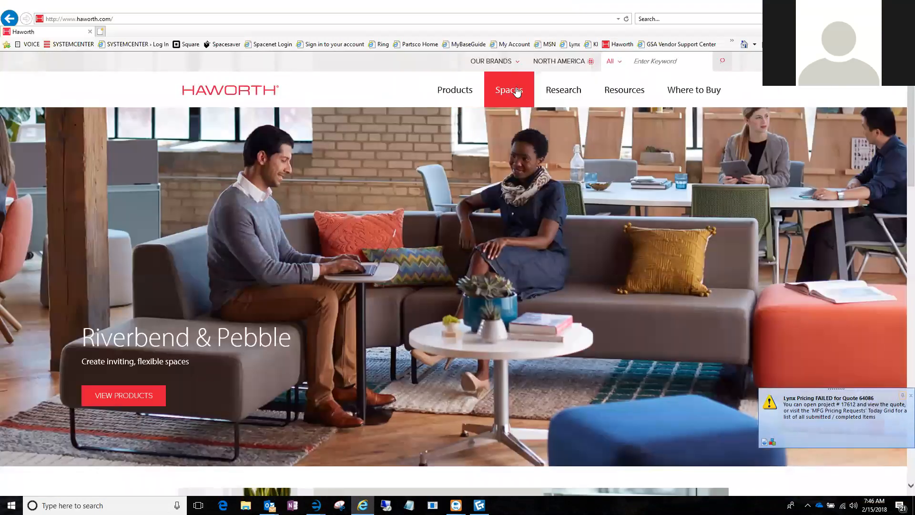
pyautogui.moveTo(461, 93)
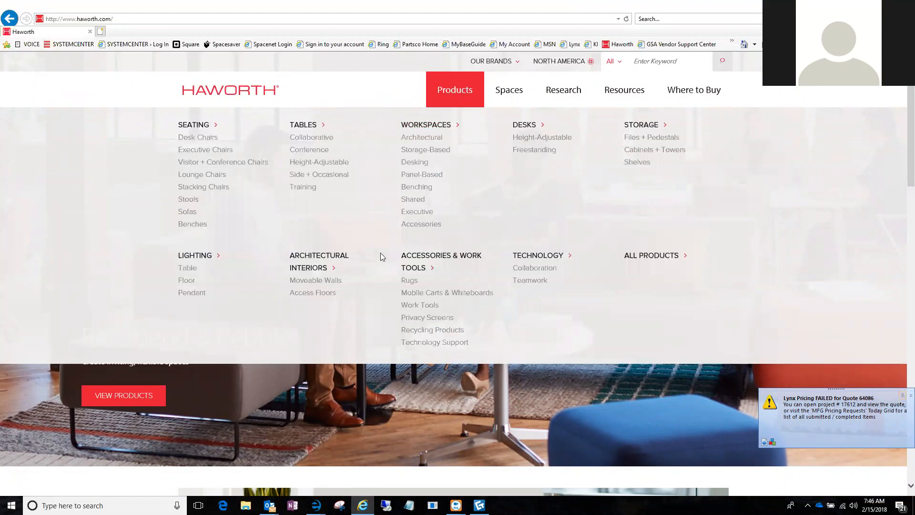
pyautogui.click(316, 280)
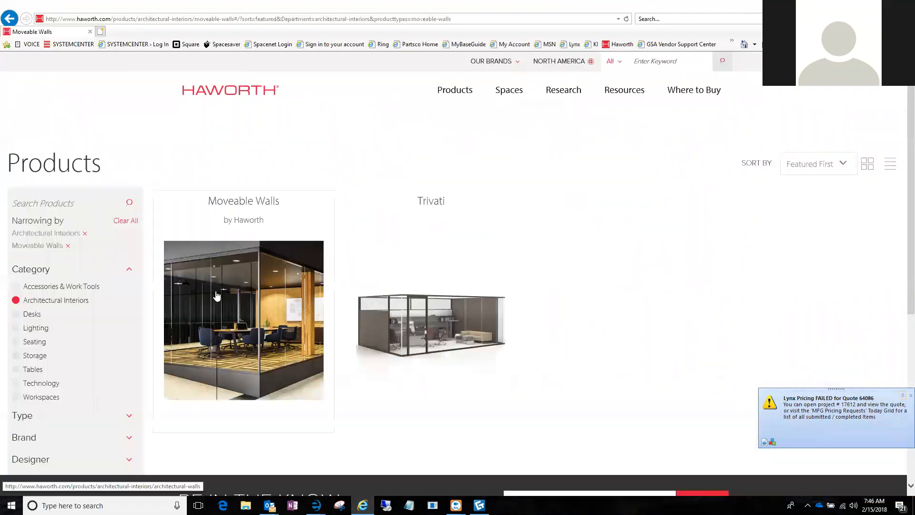
pyautogui.click(246, 332)
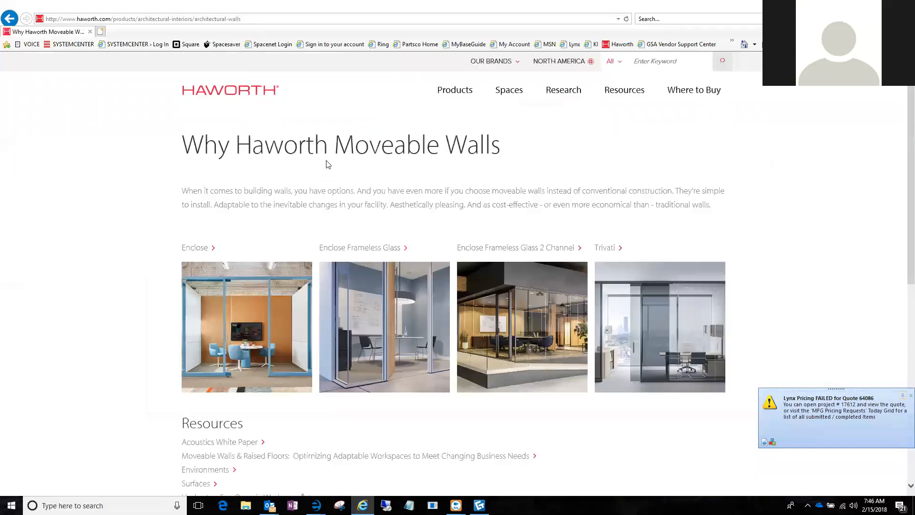
pyautogui.moveTo(720, 209); pyautogui.dragTo(211, 190)
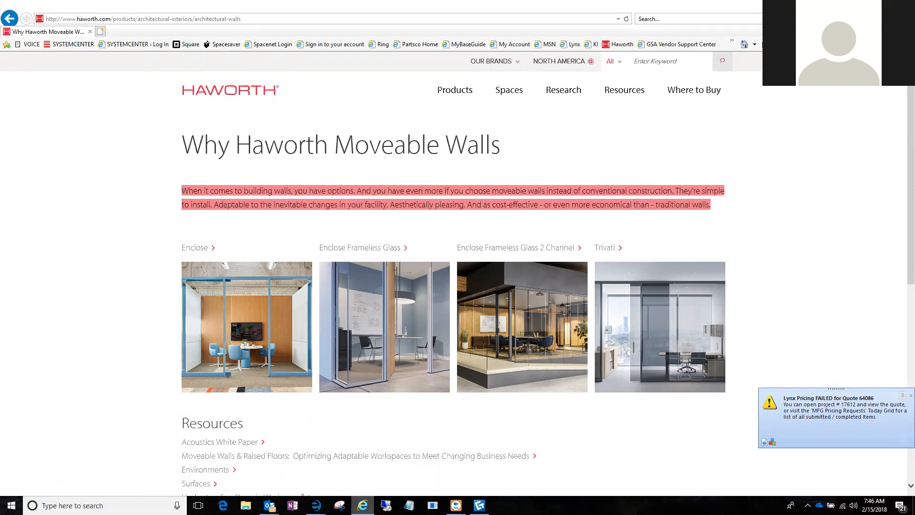
# Switch back to e-manage's phase description editor and paste the moveable walls paragraph below the Haworth Enclose Walls line.
pyautogui.click(317, 505)
pyautogui.click(345, 468)
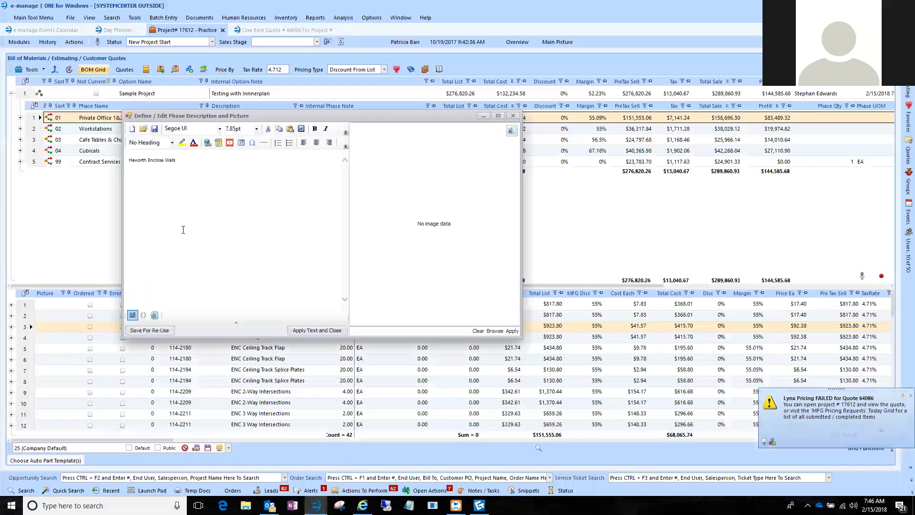
pyautogui.click(139, 186)
pyautogui.write("When it comes to building walls, you have options. And you have even more if you choose moveable walls instead of conventional construction. They're simple to install. Adaptable to the inevitable changes in your facility. Aesthetically pleasing. And as cost-effective - or even more economical than - traditional walls.")
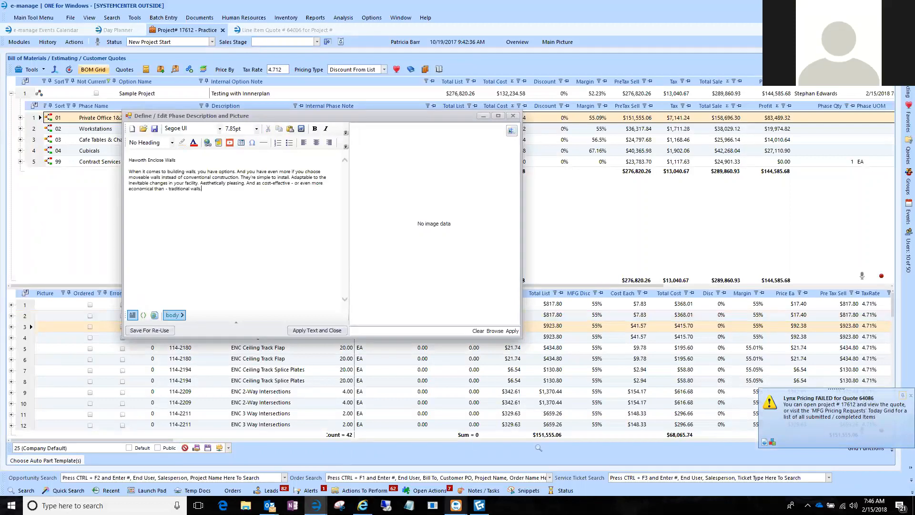
# Try to copy the Enclose thumbnail from Haworth's Moveable Walls page in the browser into the phase's picture area in e-manage.
pyautogui.click(363, 505)
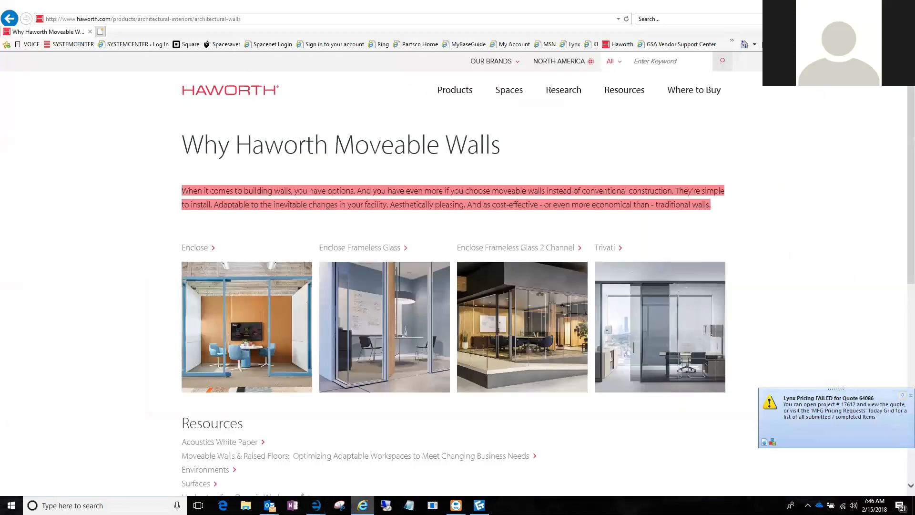
pyautogui.rightClick(240, 319)
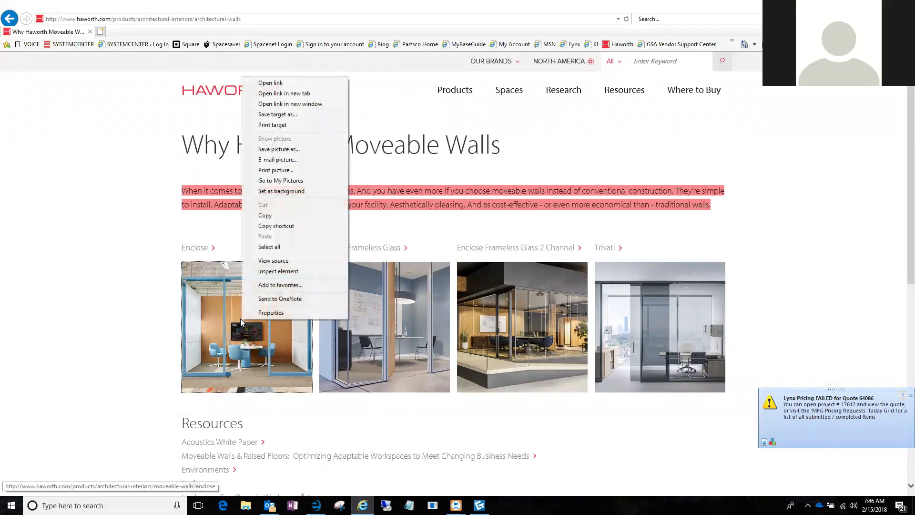
pyautogui.click(270, 216)
pyautogui.click(317, 506)
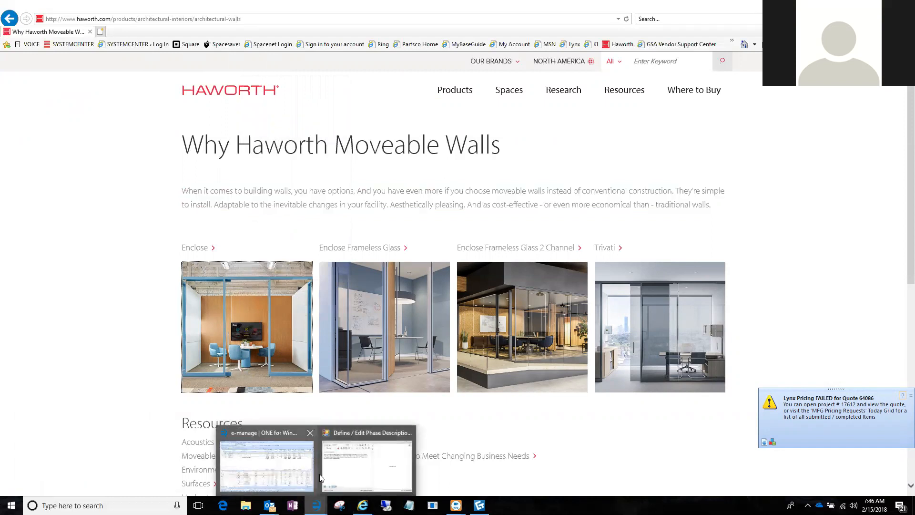
pyautogui.click(321, 478)
pyautogui.rightClick(447, 223)
pyautogui.click(422, 229)
pyautogui.rightClick(427, 223)
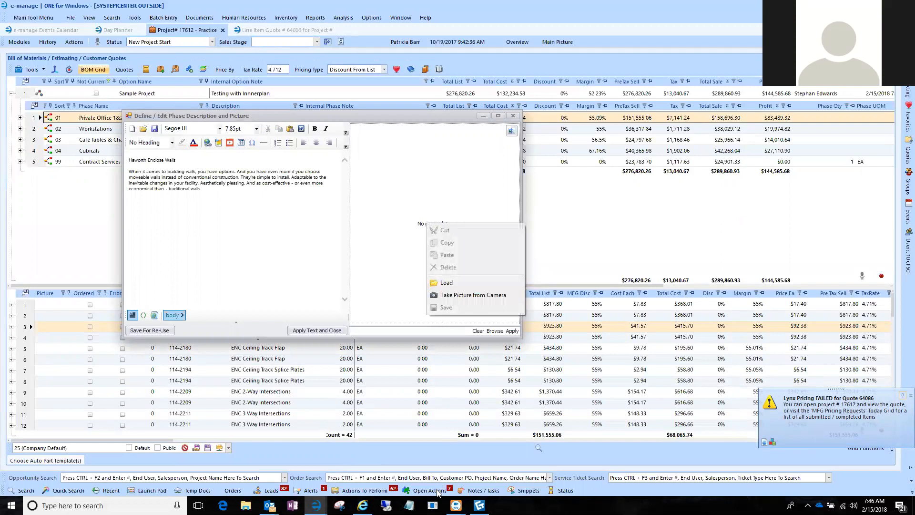
# Switch to the browser, open Haworth's Enclose product page, and copy its main product picture.
pyautogui.click(363, 505)
pyautogui.click(260, 332)
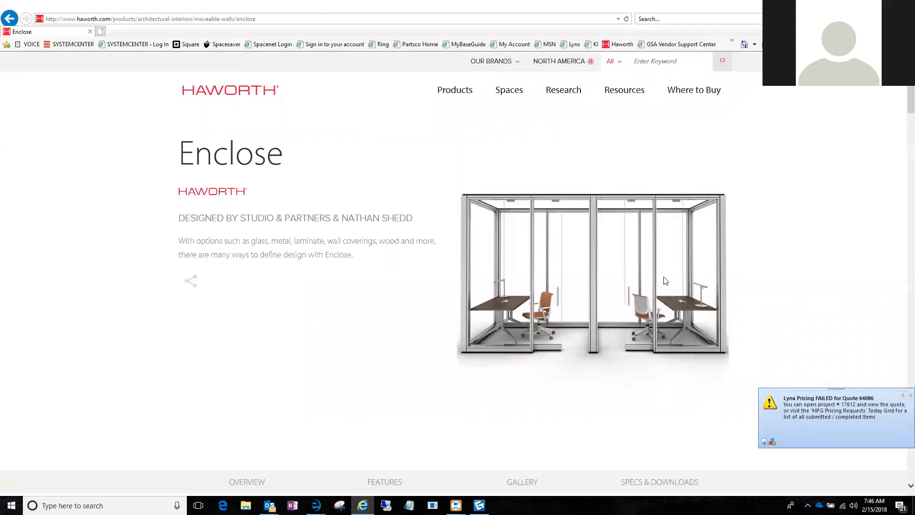
pyautogui.rightClick(614, 272)
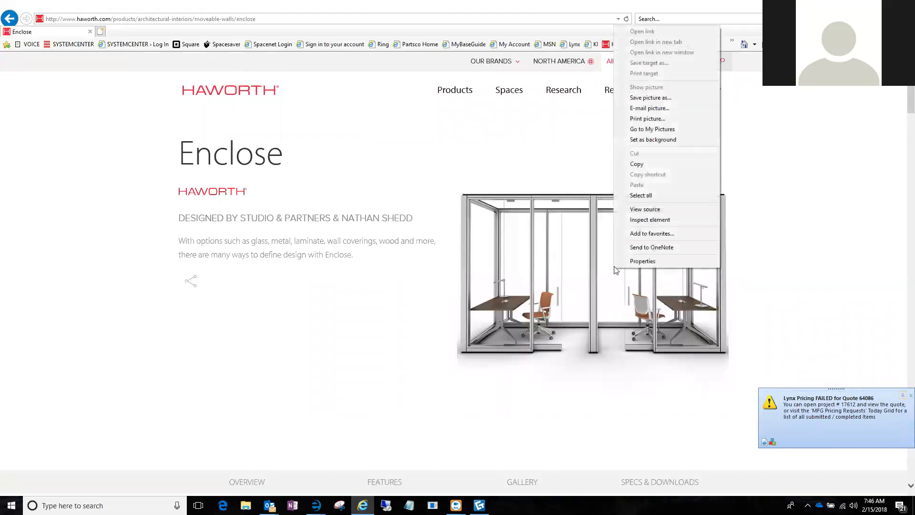
pyautogui.click(632, 166)
# Switch to e-manage, paste the Enclose picture into the Private Office 1&2 phase's picture area, and apply the description.
pyautogui.moveTo(316, 505)
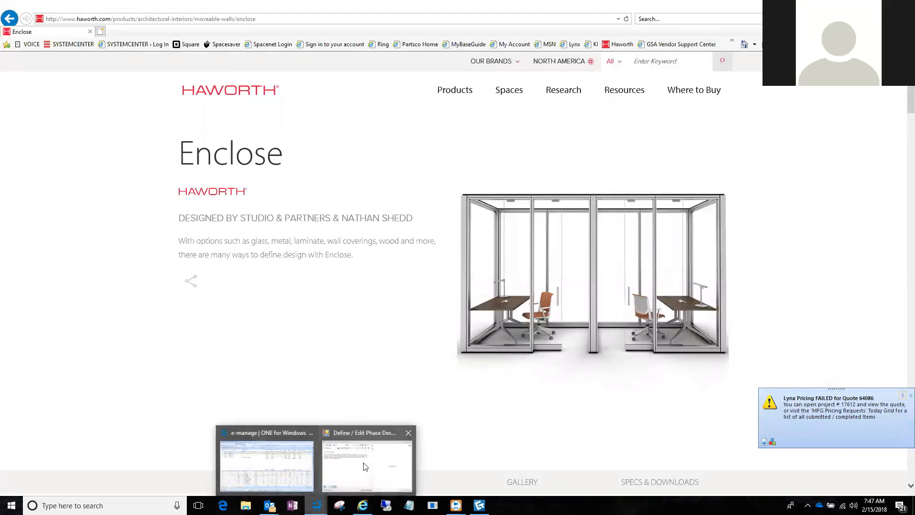
pyautogui.click(375, 465)
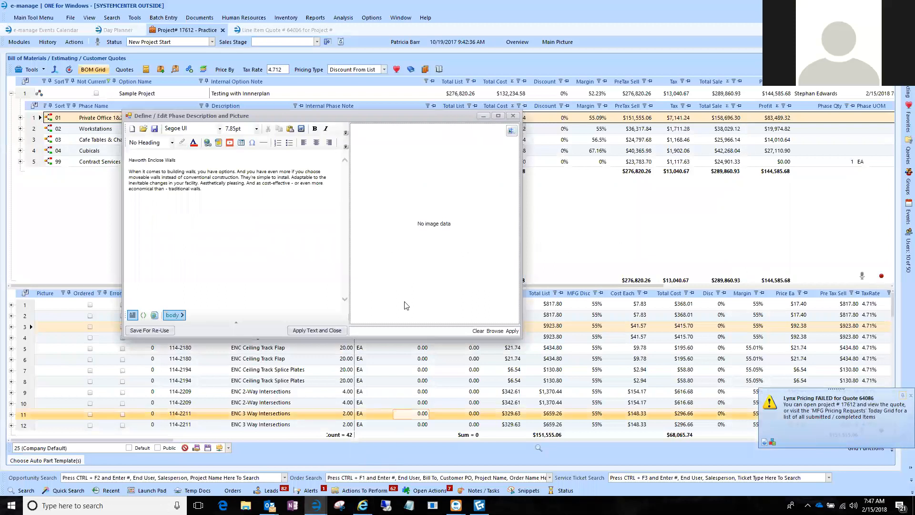
pyautogui.rightClick(438, 225)
pyautogui.click(448, 253)
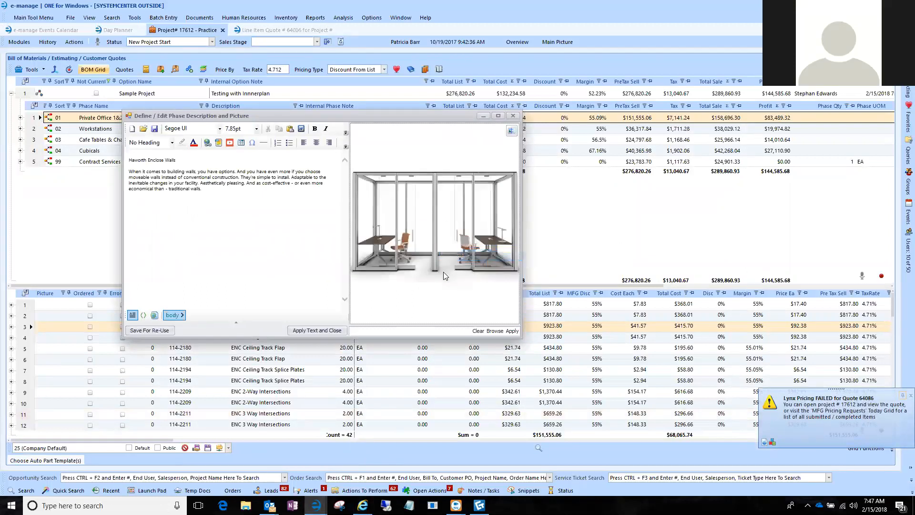
pyautogui.click(318, 331)
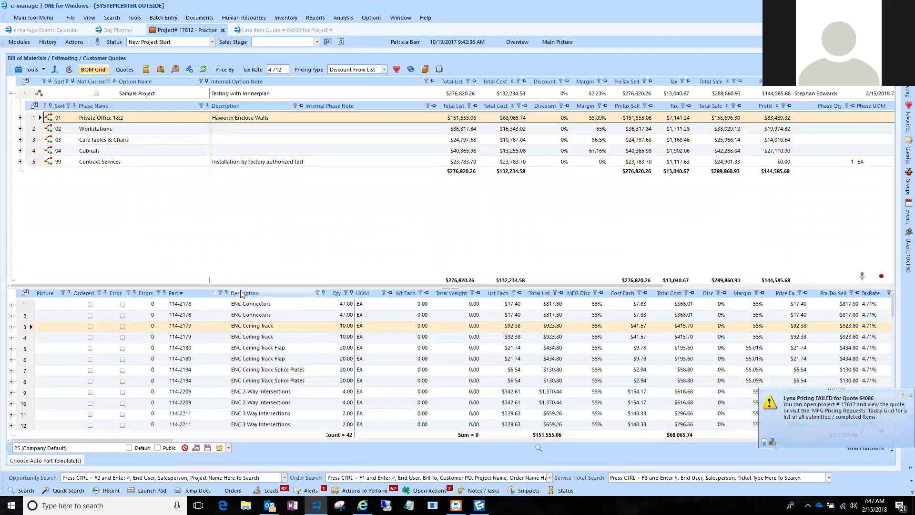
# Set the Private Office 1&2 phase's quantity to 1 and its unit of measure to EA.
pyautogui.moveTo(239, 285); pyautogui.dragTo(424, 293)
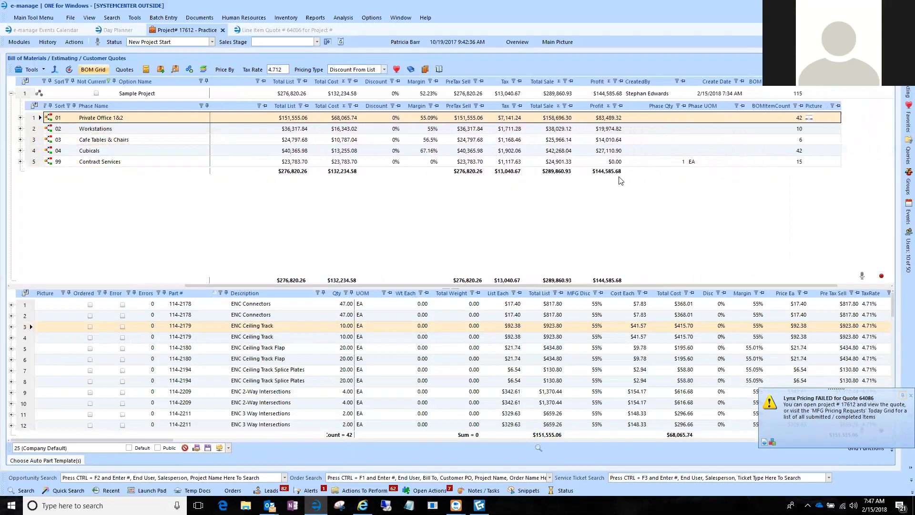
pyautogui.click(664, 120)
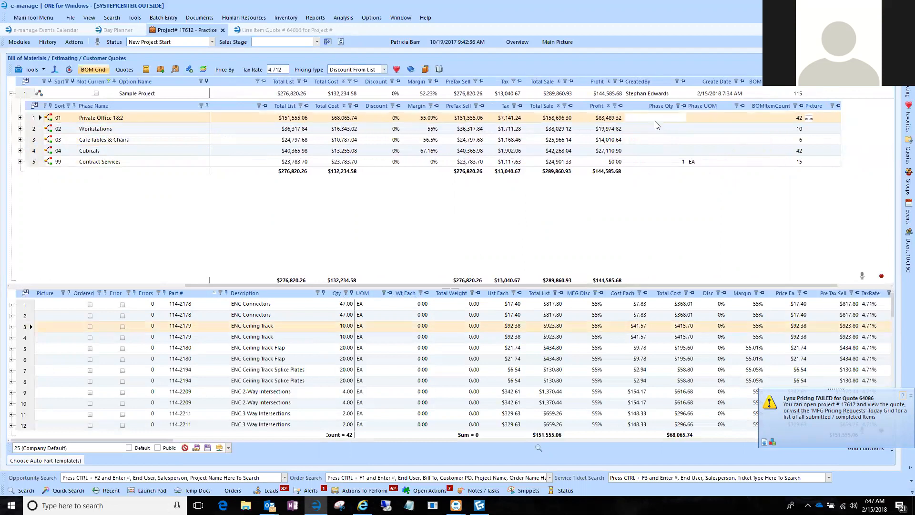
pyautogui.press('Tab')
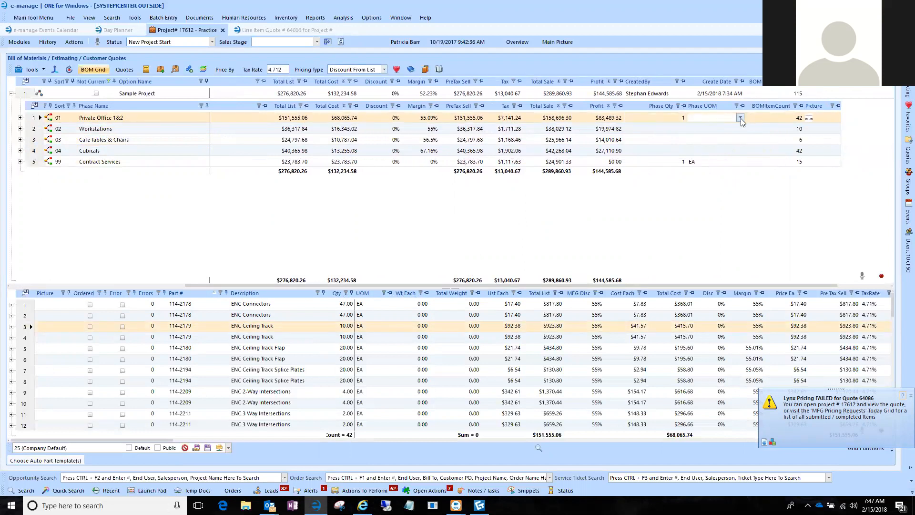
pyautogui.click(741, 118)
pyautogui.click(692, 132)
pyautogui.press('Tab')
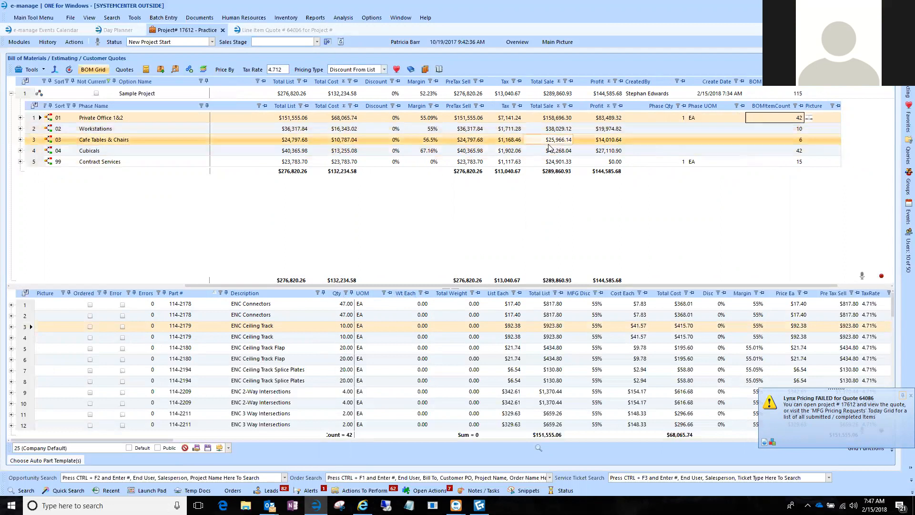
# Generate the Sample Project quote report with The Systemcenter, Inc. - Main company and logo, using an alternative report layout.
pyautogui.click(123, 70)
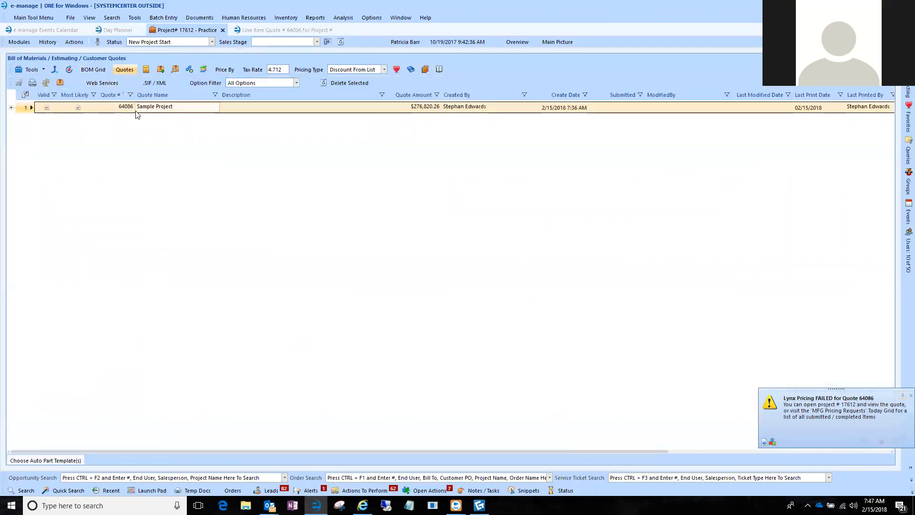
pyautogui.click(33, 84)
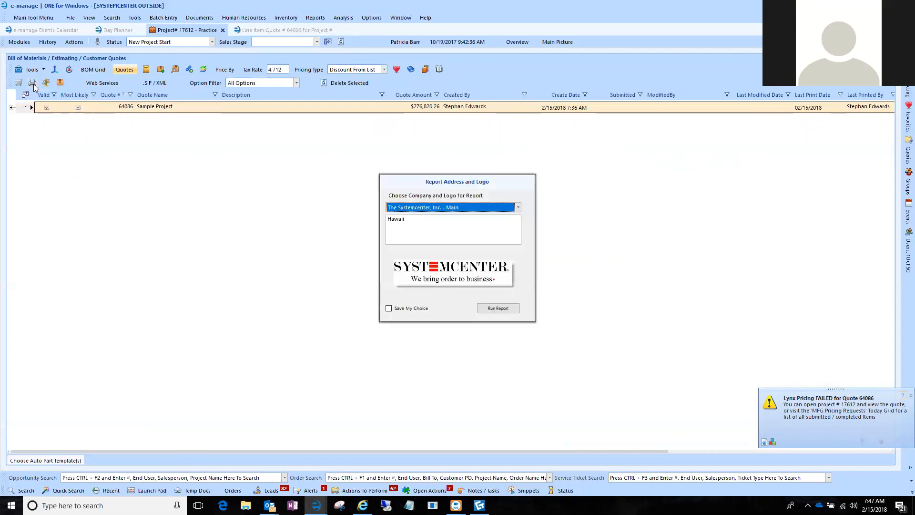
pyautogui.click(512, 308)
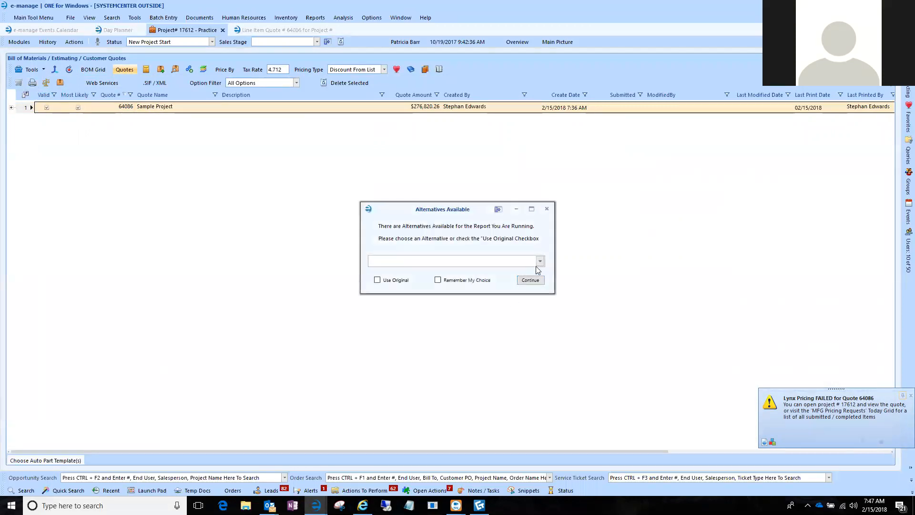
pyautogui.click(540, 262)
pyautogui.click(508, 302)
pyautogui.click(528, 279)
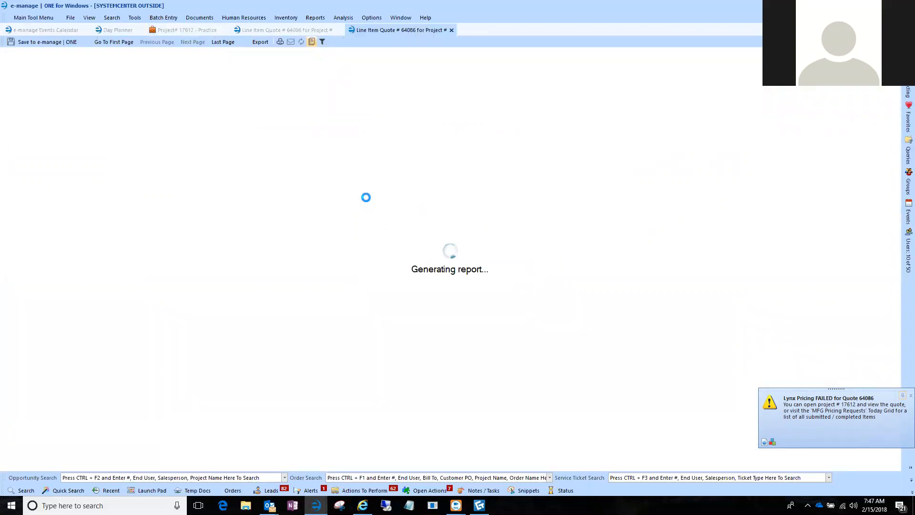
# Review how the Private Office 1&2 phase's picture, description and price print in the quotation, and return to the project.
pyautogui.scroll(-7, 366, 215)
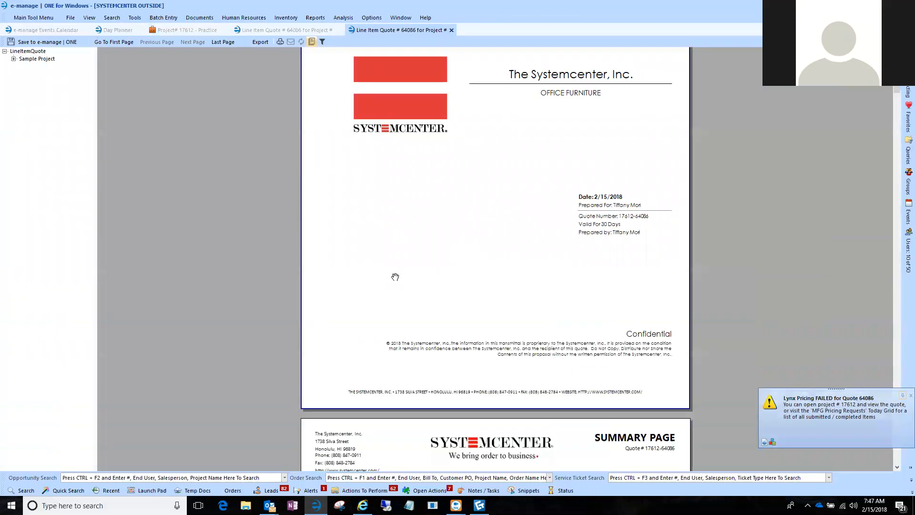
pyautogui.scroll(-10, 401, 253)
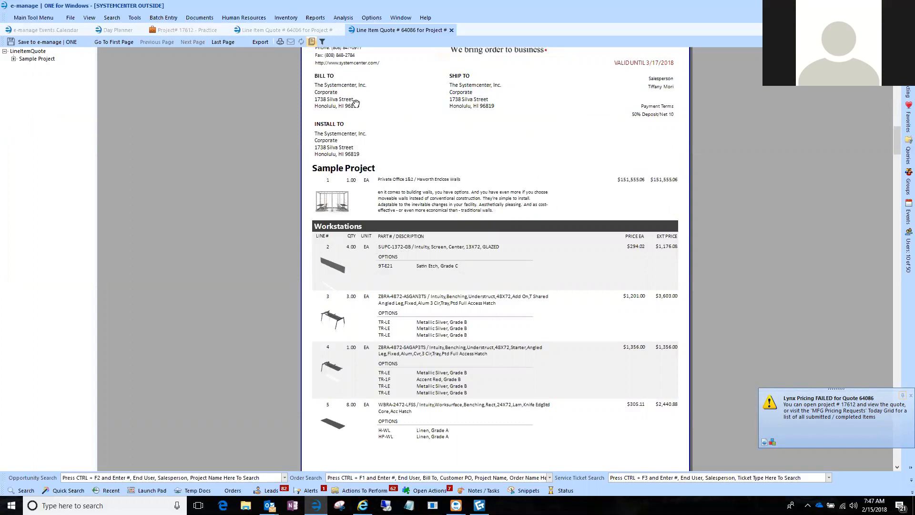
pyautogui.scroll(2, 508, 175)
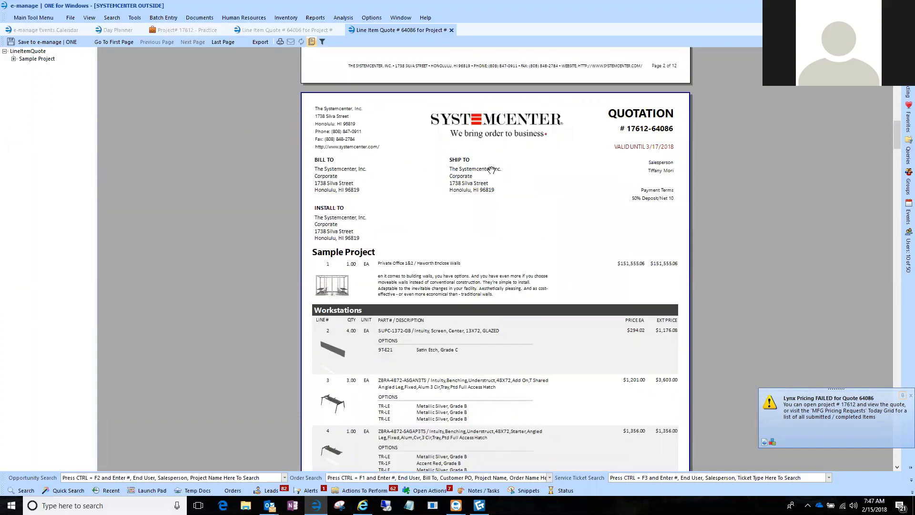
pyautogui.click(186, 30)
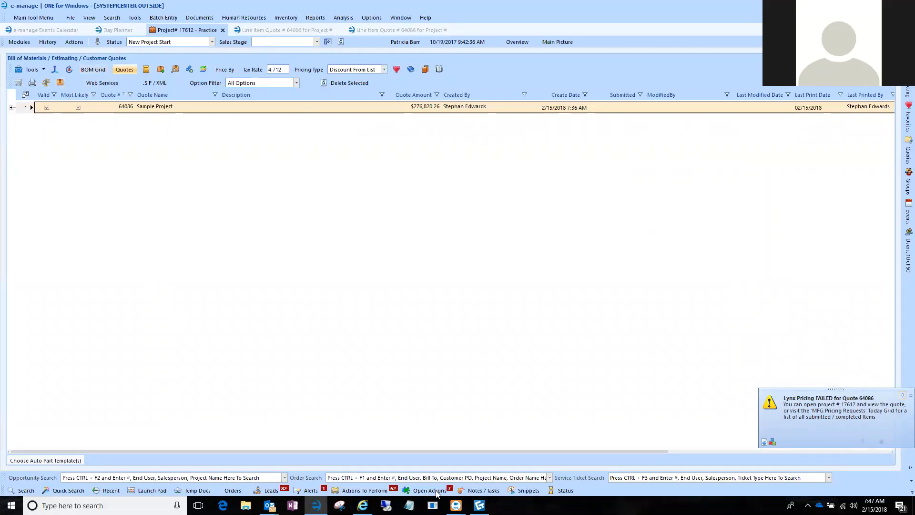
# Look over the Personal Settings in the user settings, including the option to show pictures in the BOM items grid, and close them.
pyautogui.moveTo(316, 504)
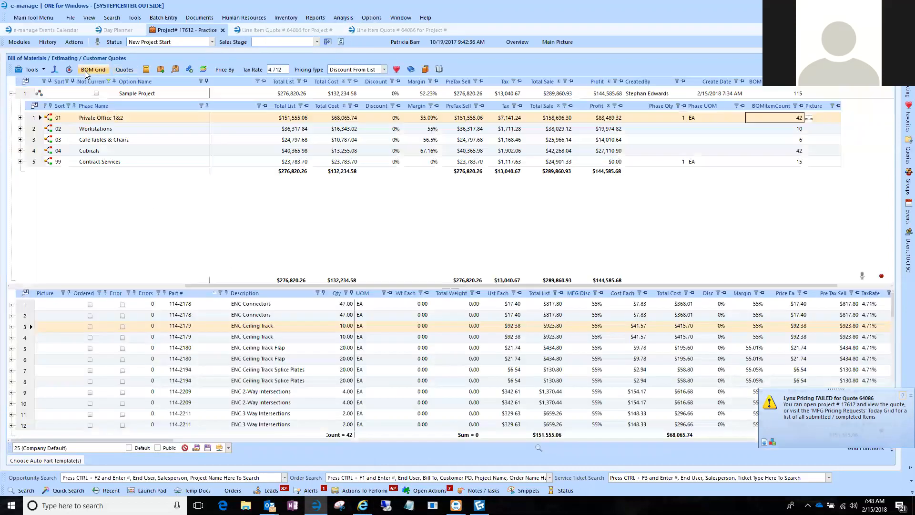
pyautogui.click(90, 70)
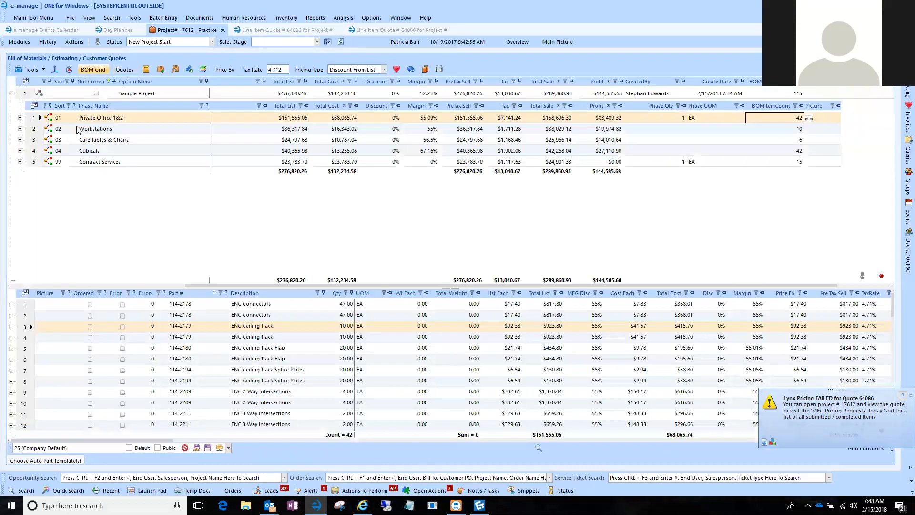
pyautogui.click(135, 18)
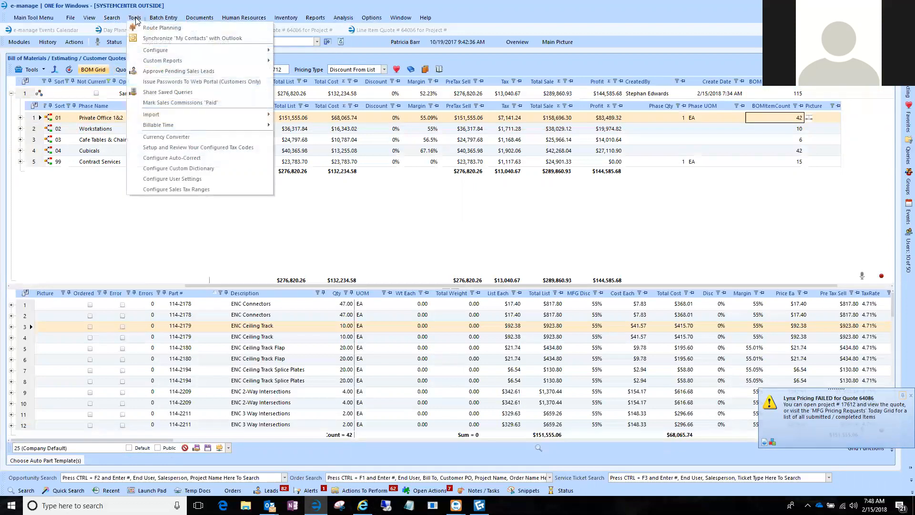
pyautogui.click(136, 179)
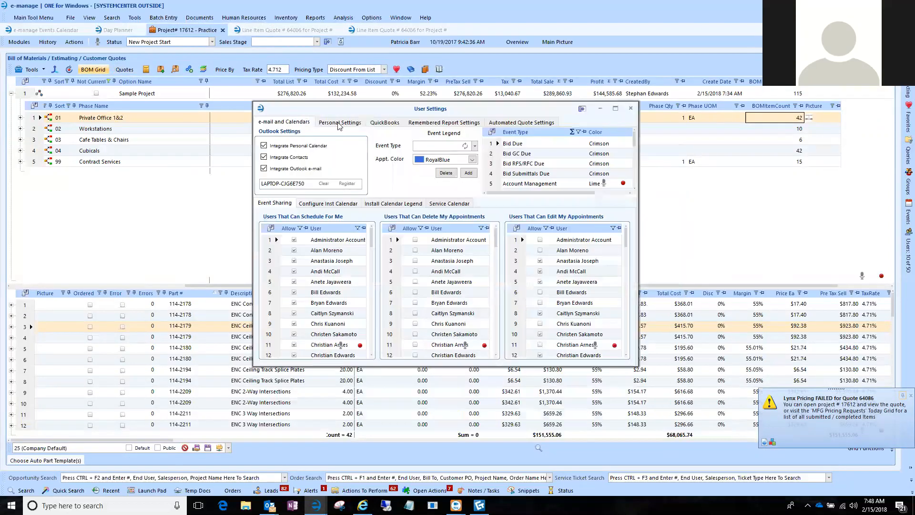
pyautogui.click(340, 123)
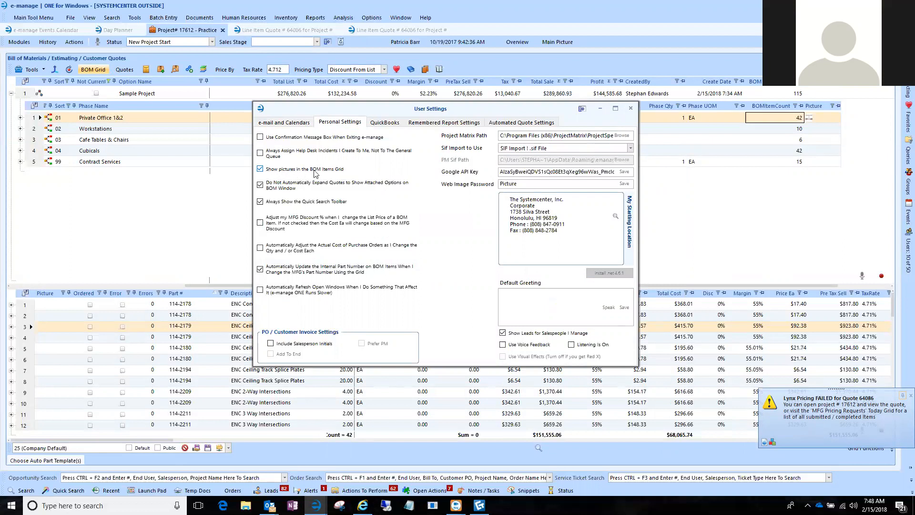
pyautogui.click(631, 109)
# Examine the product pictures beside the Workstations line items in the generated quote.
pyautogui.click(367, 34)
pyautogui.scroll(-15, 366, 268)
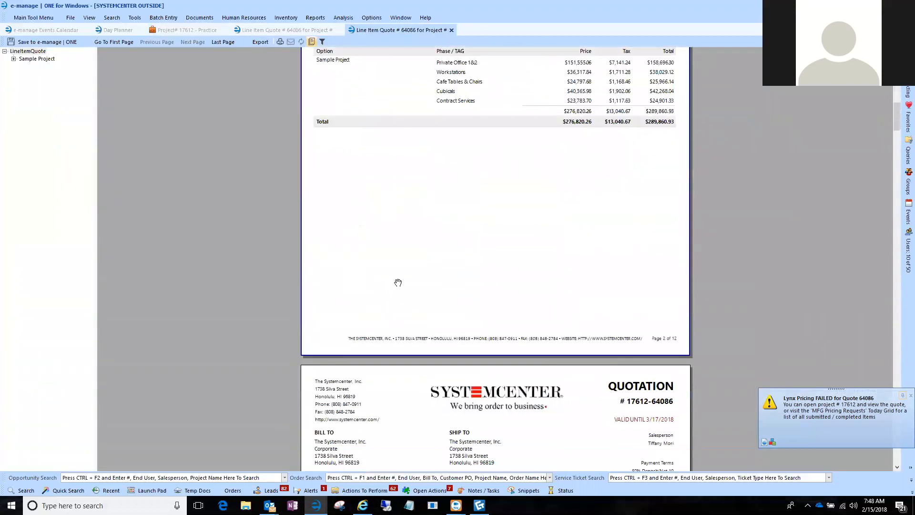
pyautogui.scroll(-13, 399, 283)
pyautogui.scroll(-2, 342, 334)
pyautogui.scroll(-20, 342, 349)
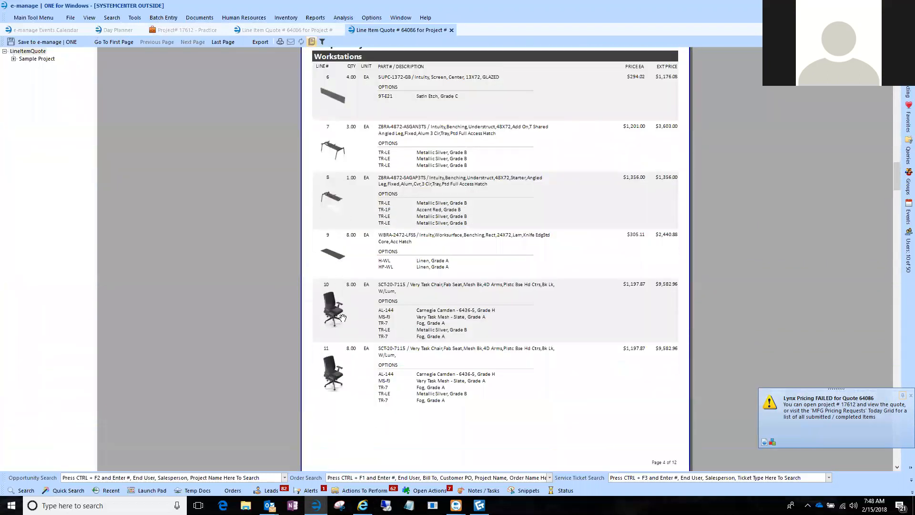
pyautogui.scroll(-1, 343, 318)
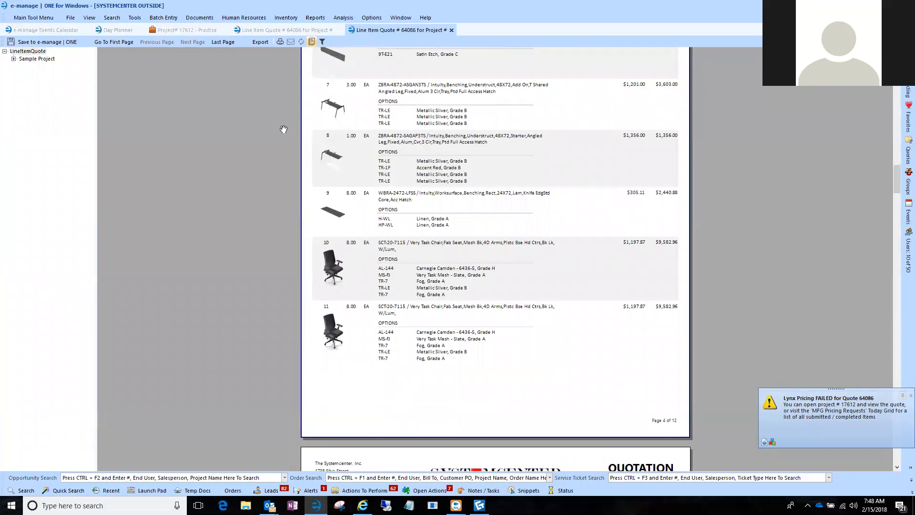
# Return to the project, show the Workstations phase's parts, and enlarge the parts grid upward.
pyautogui.click(182, 33)
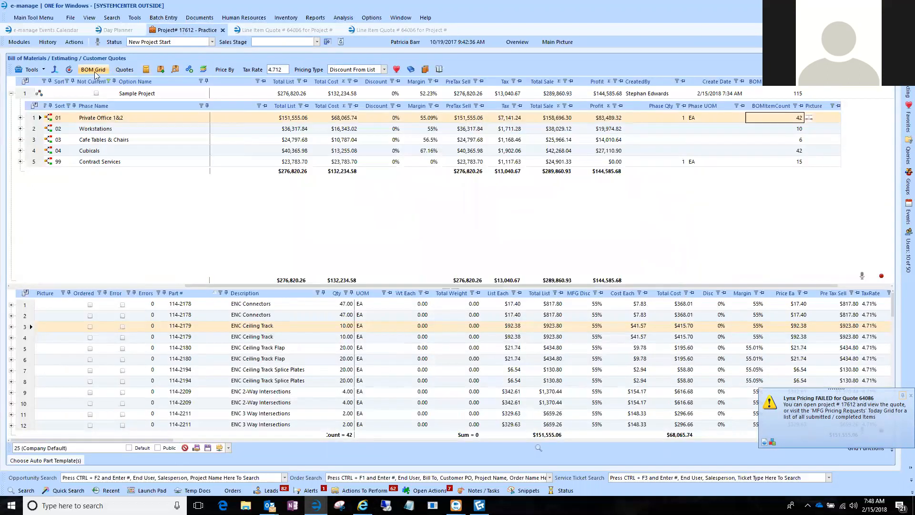
pyautogui.press('Down')
pyautogui.scroll(-3, 140, 328)
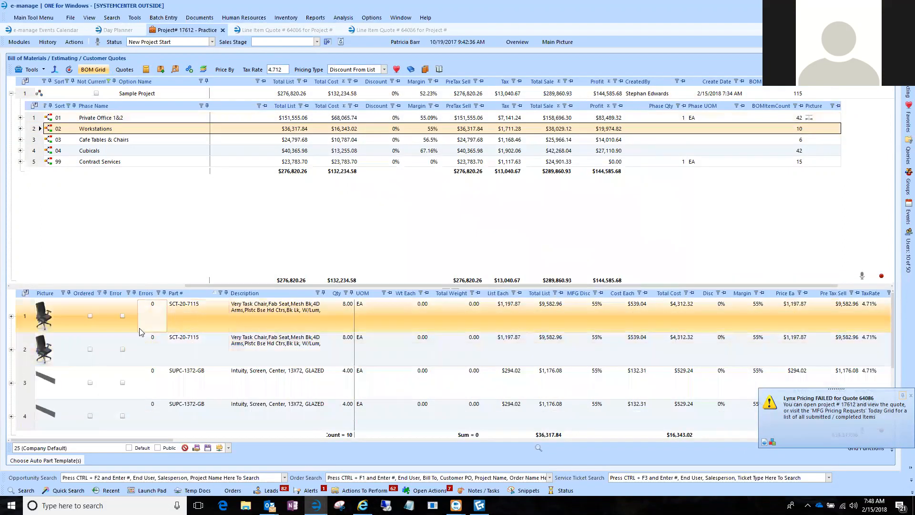
pyautogui.moveTo(150, 288); pyautogui.dragTo(151, 196)
pyautogui.scroll(4, 43, 257)
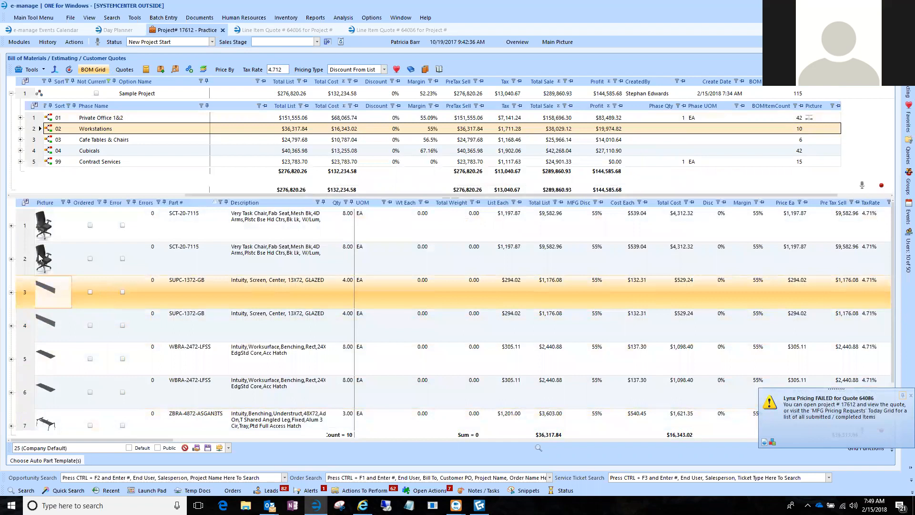
# Read the pictures from PMatrix for the first three Workstations parts, the two SCT-20-7115 chairs and the first SUPC-1372-GB screen.
pyautogui.click(26, 224)
pyautogui.scroll(-1, 29, 258)
pyautogui.scroll(1, 38, 334)
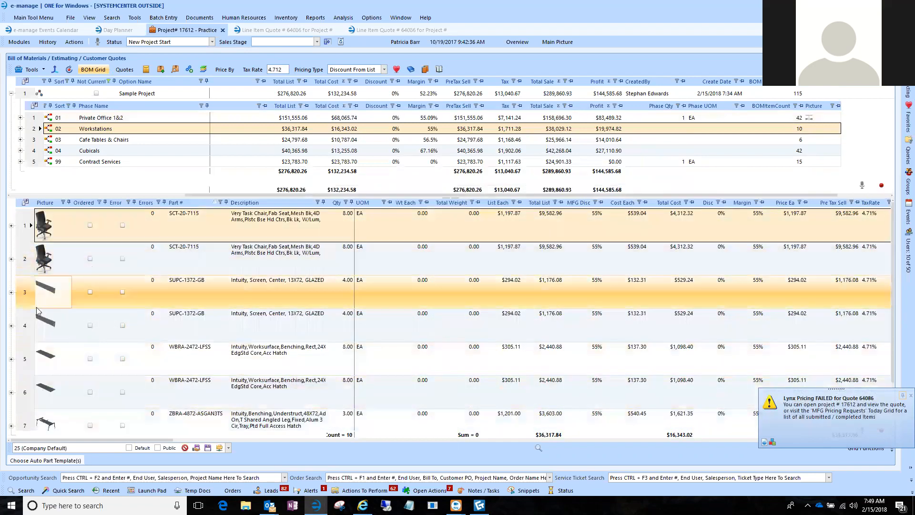
pyautogui.keyDown('shift'); pyautogui.click(27, 304); pyautogui.keyUp('shift')
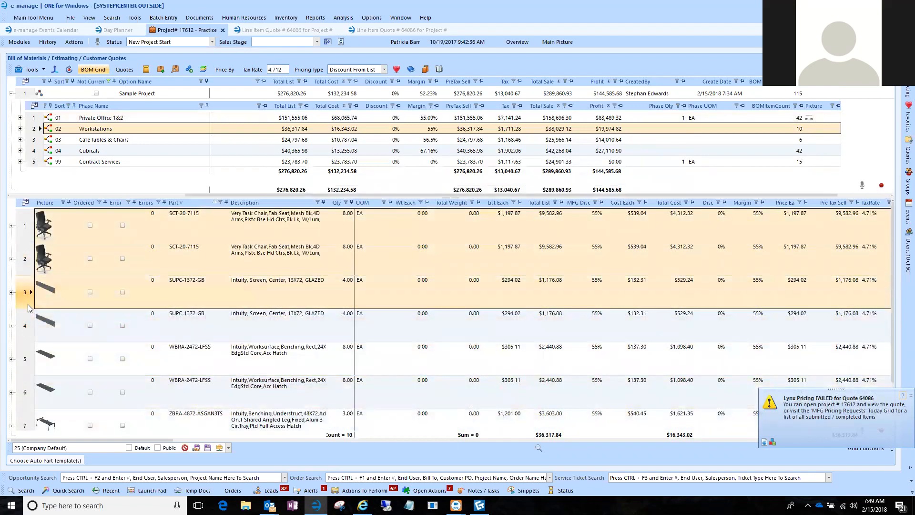
pyautogui.rightClick(27, 264)
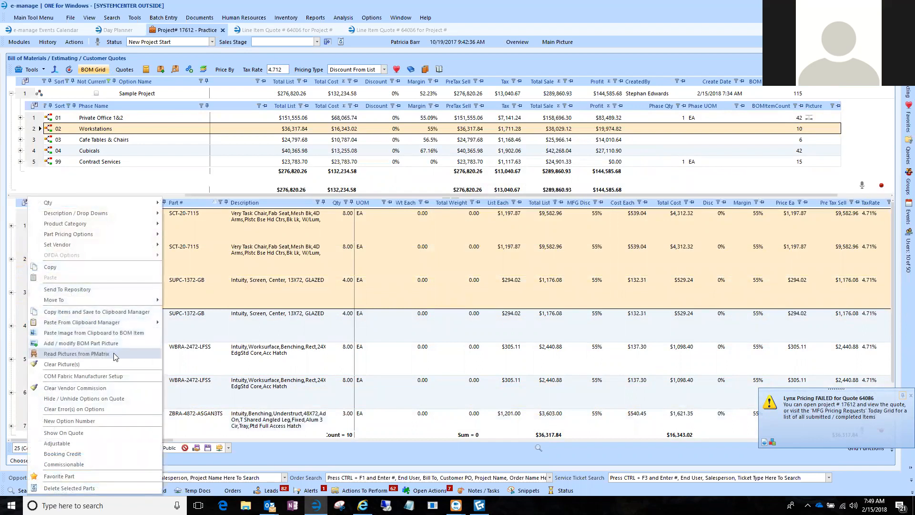
pyautogui.click(61, 355)
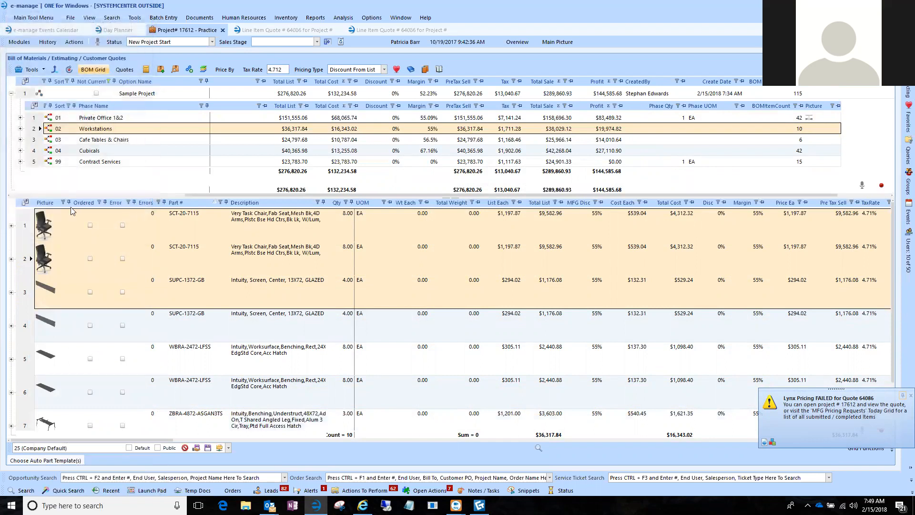
# Shrink the parts grid, view the first SCT-20-7115 chair's picture in the BOM part picture editor, and close it without changes.
pyautogui.click(51, 286)
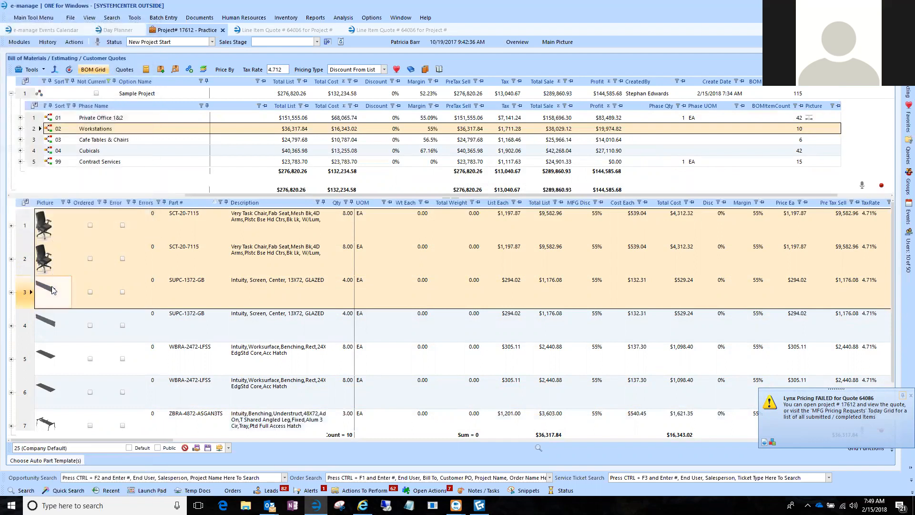
pyautogui.click(51, 224)
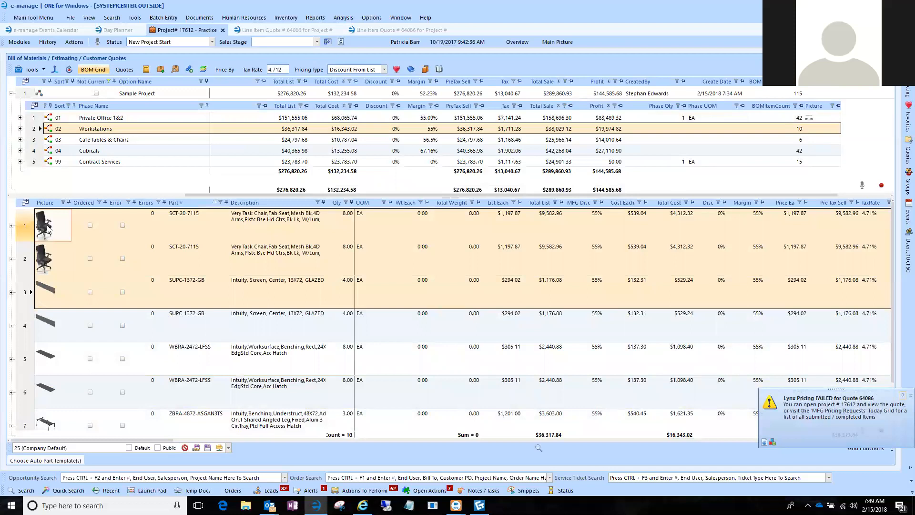
pyautogui.moveTo(70, 198); pyautogui.dragTo(57, 280)
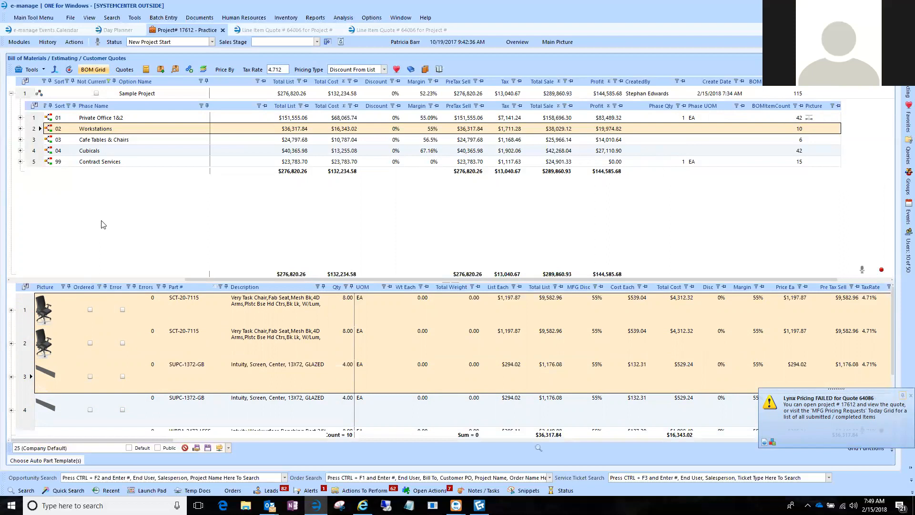
pyautogui.rightClick(29, 311)
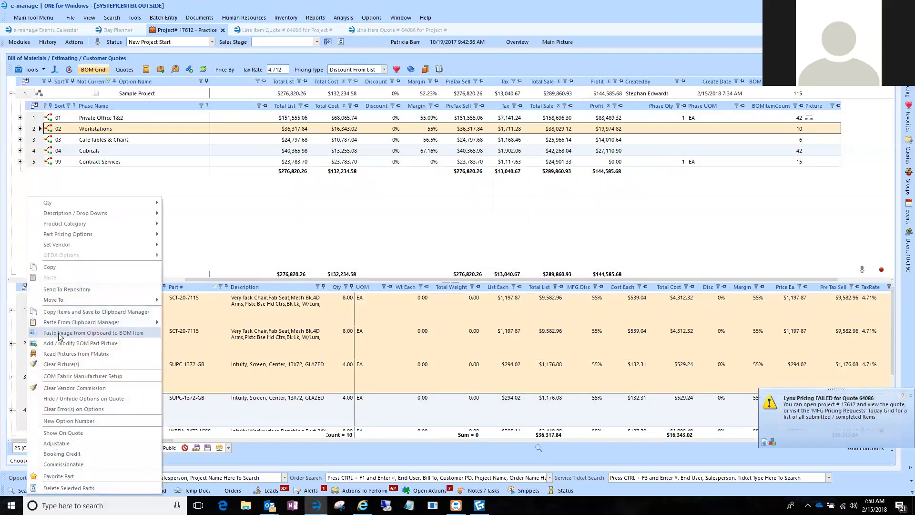
pyautogui.click(129, 343)
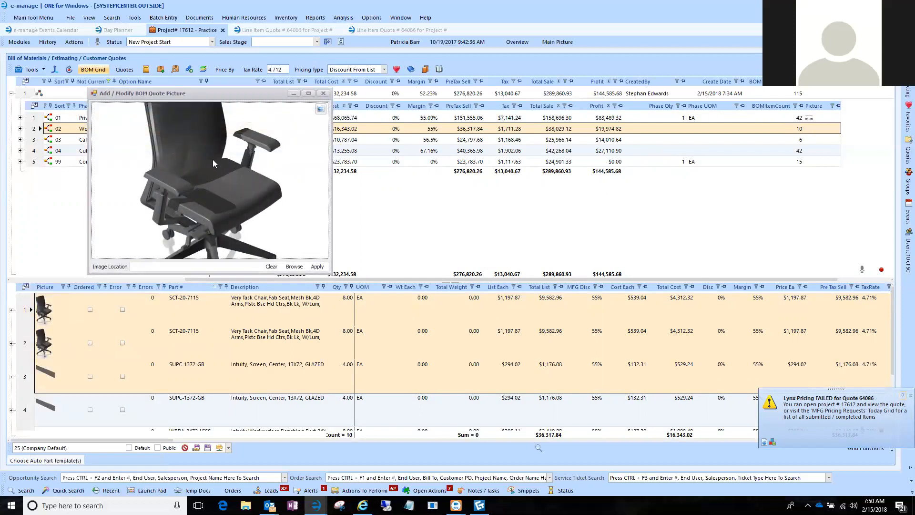
pyautogui.click(324, 94)
# Open the BOM / Estimating / Quoting module of the Queen's Medical Center - RFP for Furniture project from the recent projects.
pyautogui.click(122, 478)
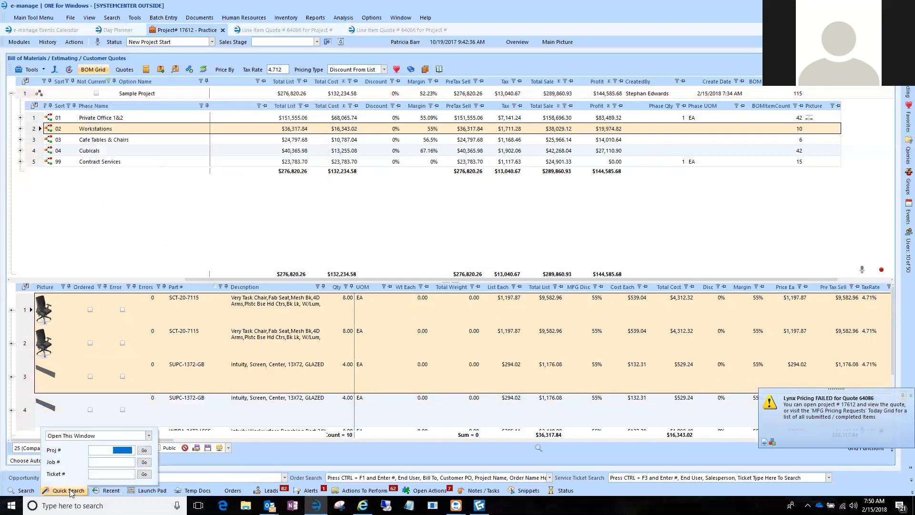
pyautogui.click(104, 490)
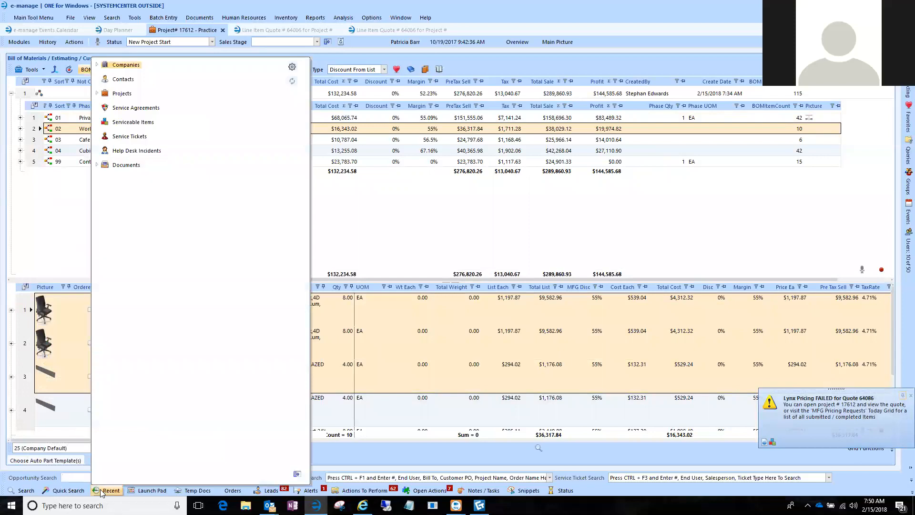
pyautogui.click(97, 94)
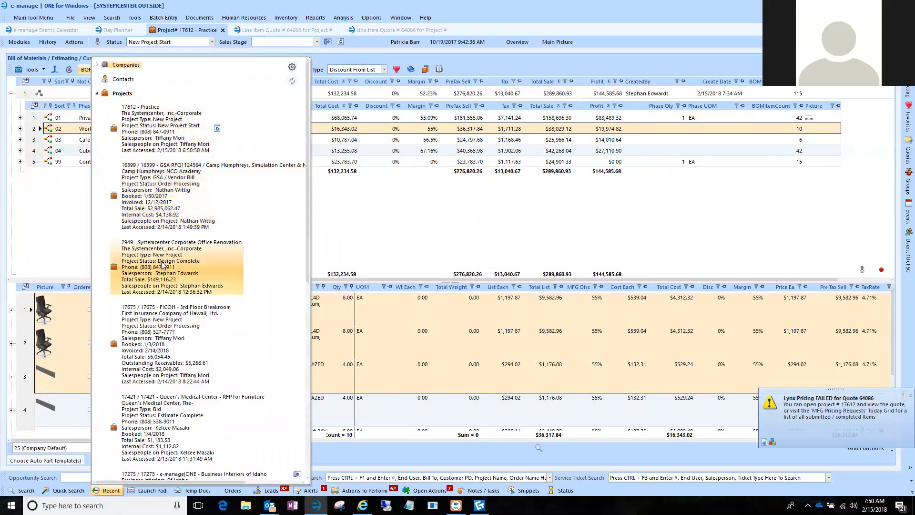
pyautogui.scroll(-2, 162, 343)
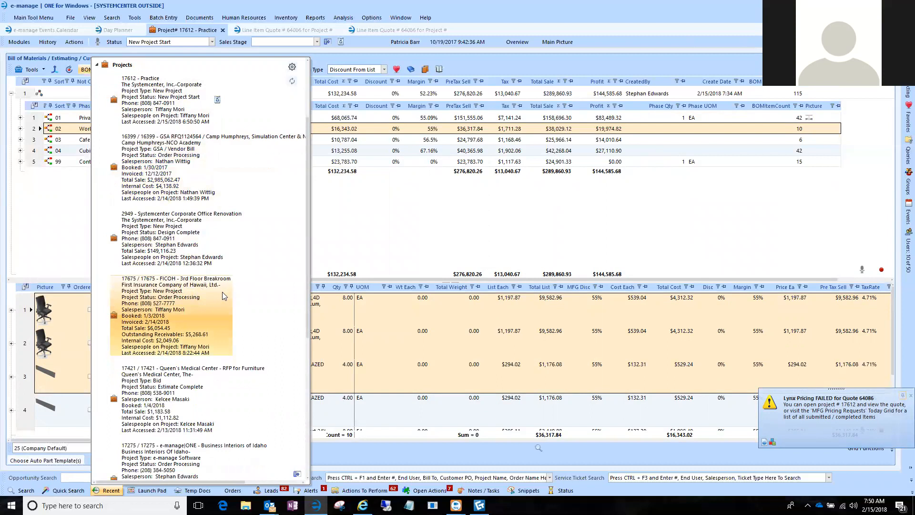
pyautogui.rightClick(167, 372)
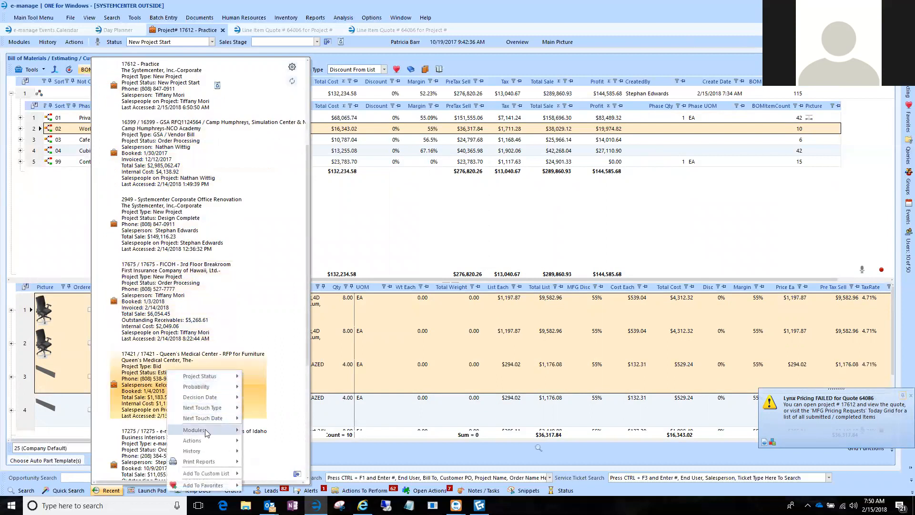
pyautogui.moveTo(215, 430)
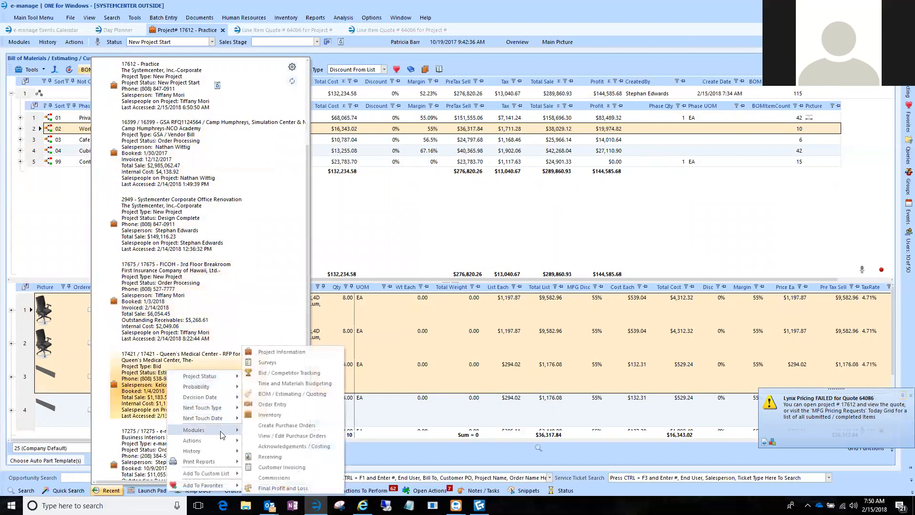
pyautogui.click(135, 365)
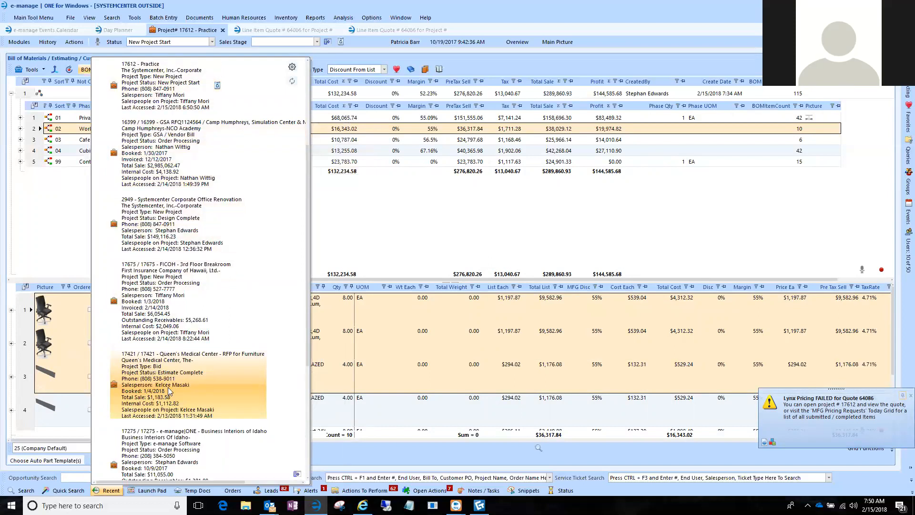
pyautogui.rightClick(154, 371)
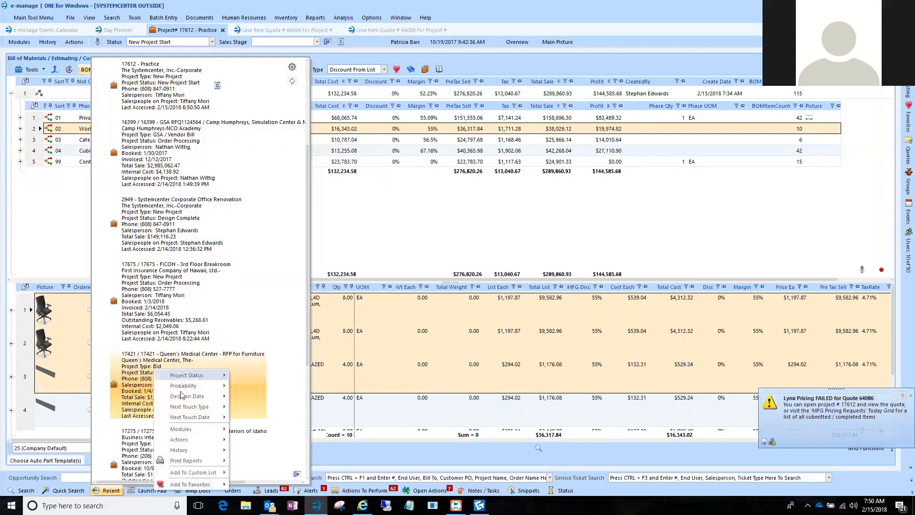
pyautogui.moveTo(190, 429)
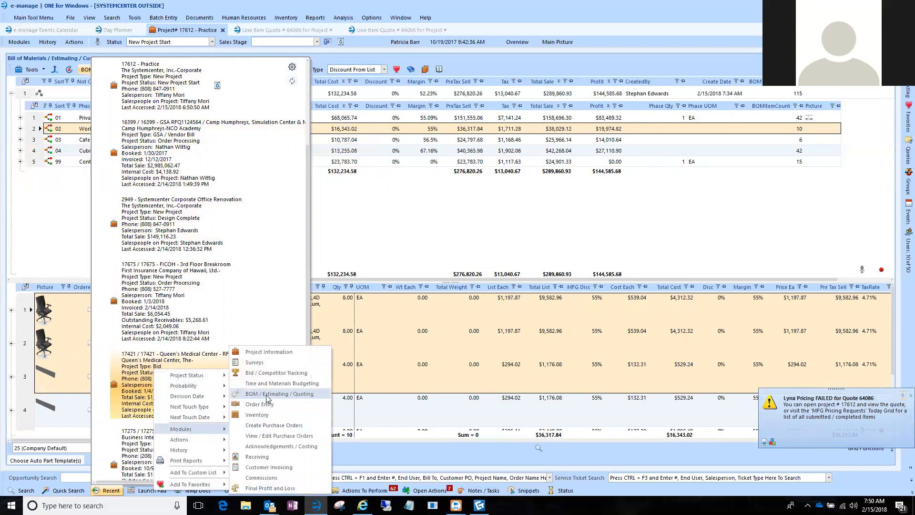
pyautogui.click(268, 394)
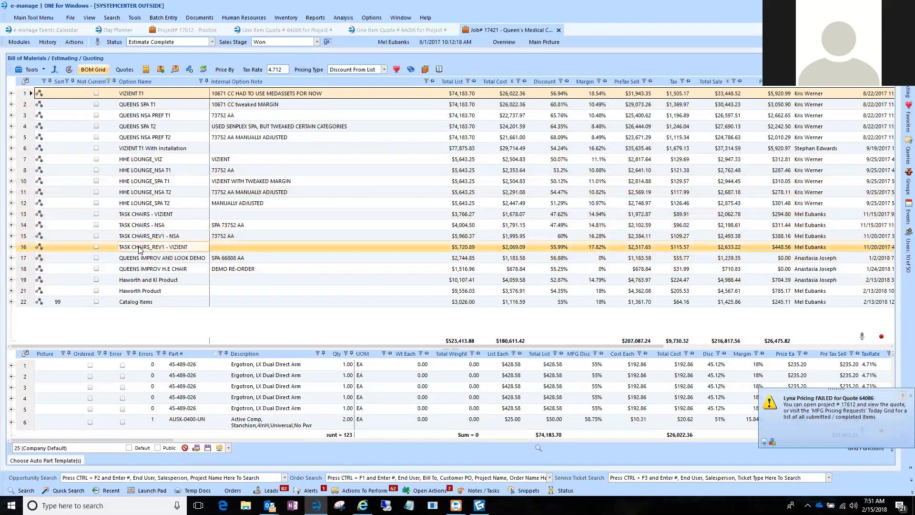
# Expand the Haworth Product option and view the parts of its Conover Metal Patient Chair phase.
pyautogui.click(12, 292)
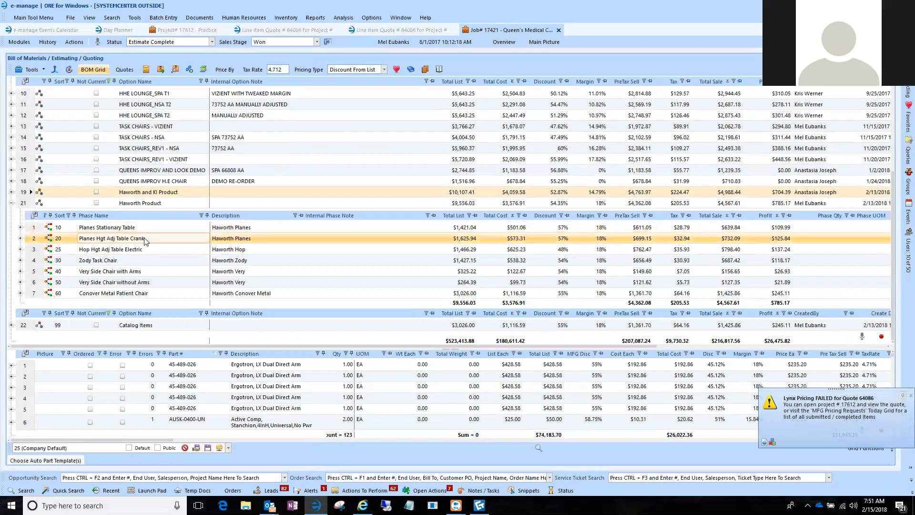
pyautogui.click(123, 293)
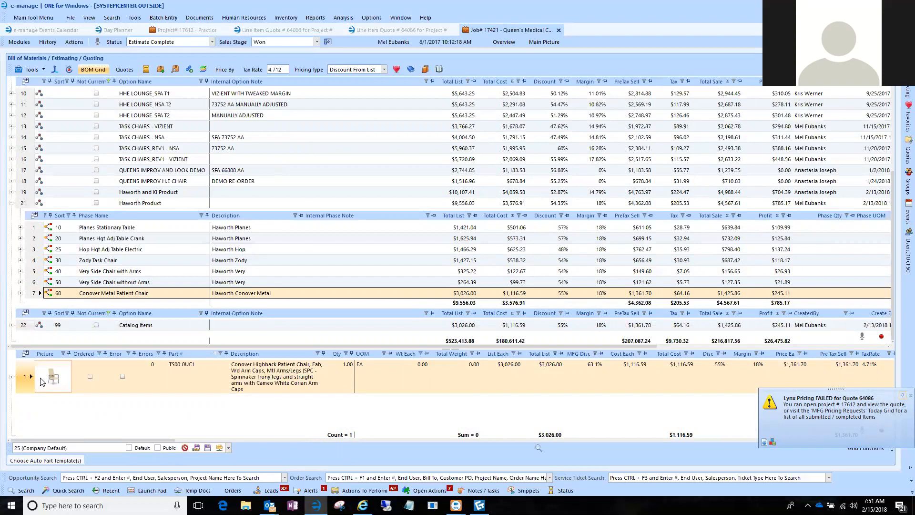
pyautogui.click(183, 369)
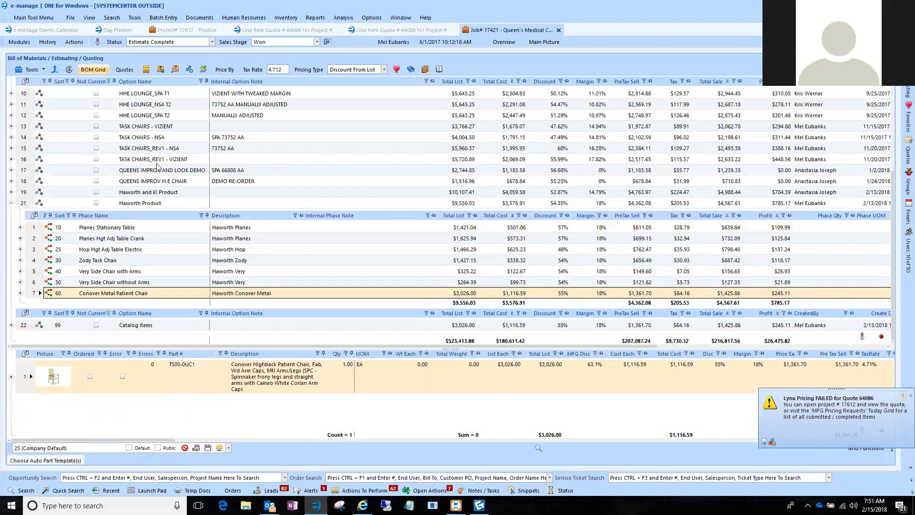
# Show the Queen's Medical Center job's quotes and examine which ones are marked valid and most likely.
pyautogui.click(124, 71)
pyautogui.click(166, 111)
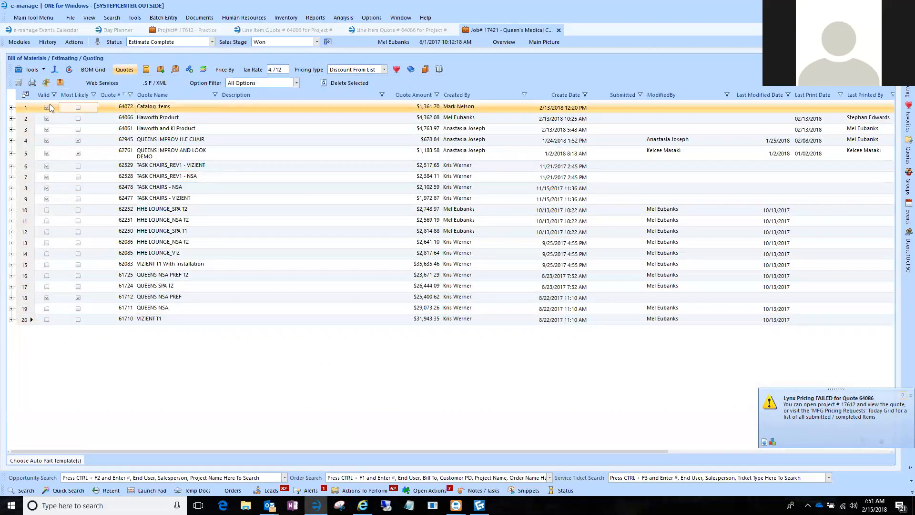
pyautogui.click(24, 111)
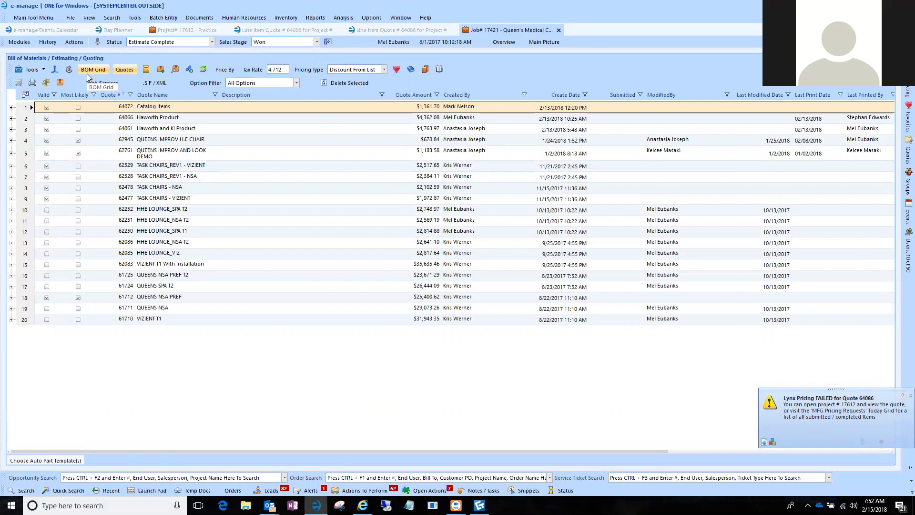
# Return to the Practice project, collapse the Sample Project option and look through all of its parts.
pyautogui.click(193, 30)
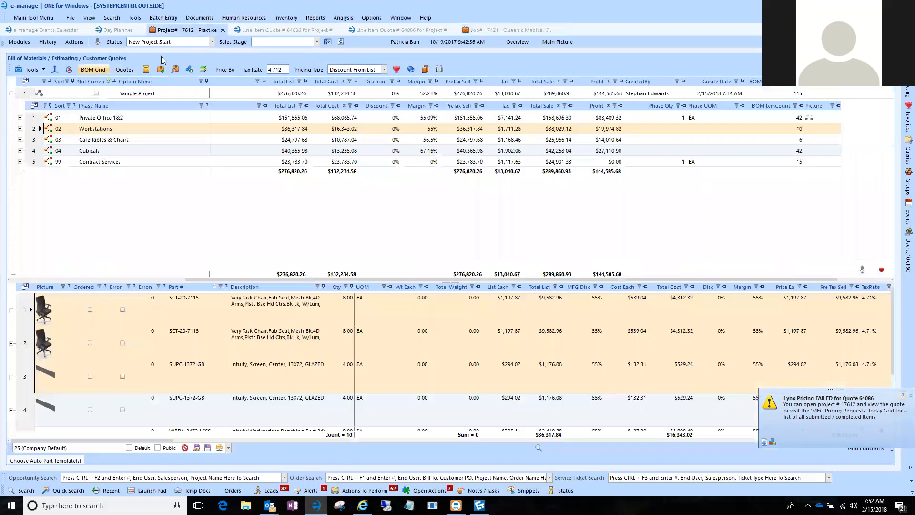
pyautogui.click(12, 93)
pyautogui.click(35, 93)
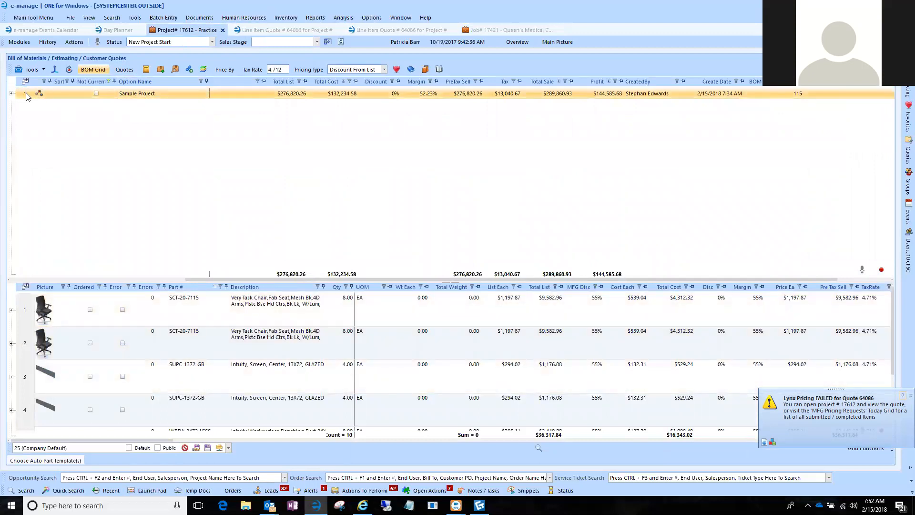
pyautogui.scroll(-1, 107, 348)
pyautogui.scroll(-6, 107, 348)
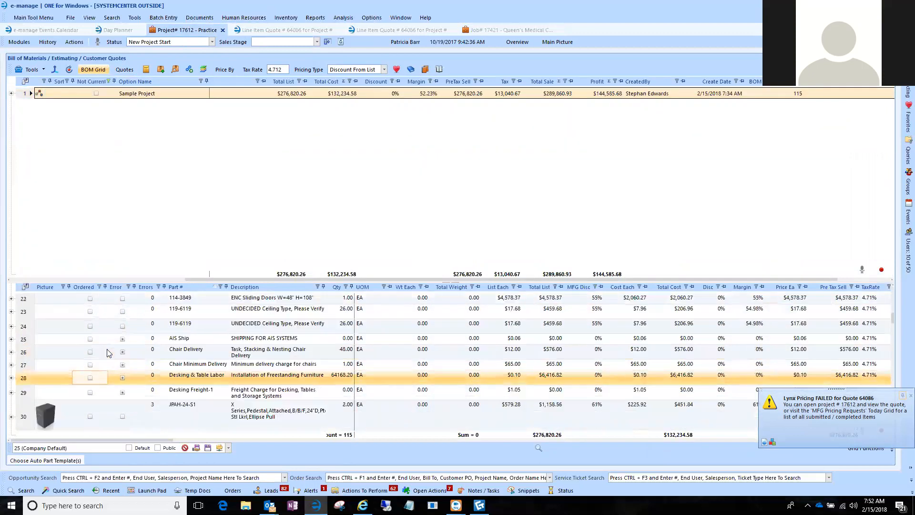
# Expand the Sample Project option again and view only the parts of its Workstations phase.
pyautogui.click(12, 94)
pyautogui.click(34, 130)
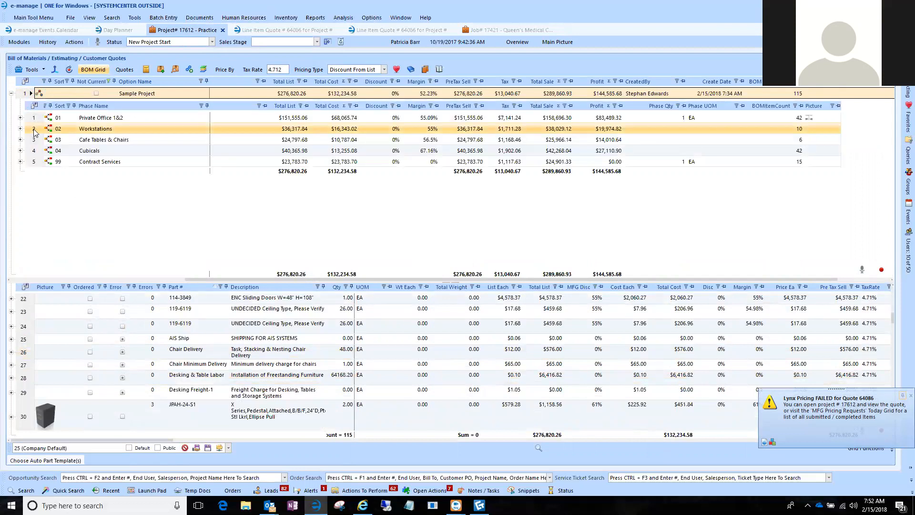
pyautogui.click(34, 129)
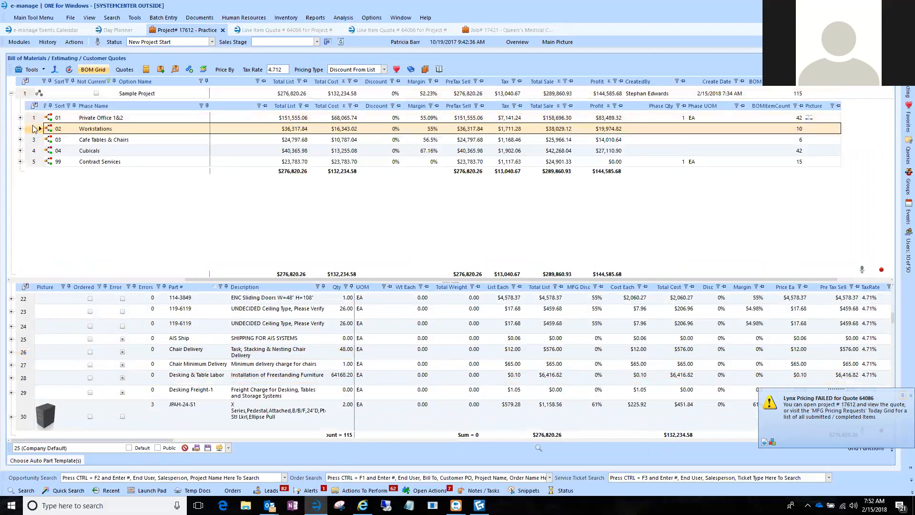
pyautogui.scroll(1, 98, 348)
pyautogui.scroll(1, 96, 347)
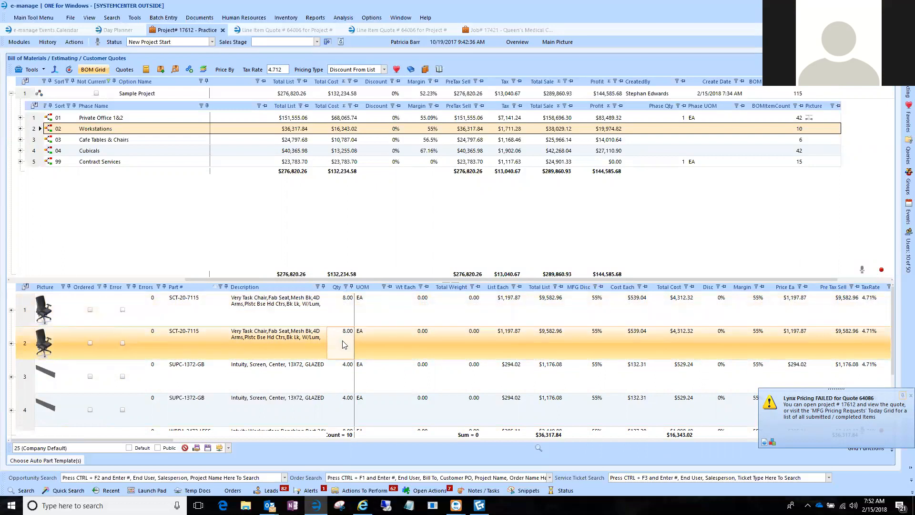
# Duplicate the Sample Project option within the same project.
pyautogui.click(27, 95)
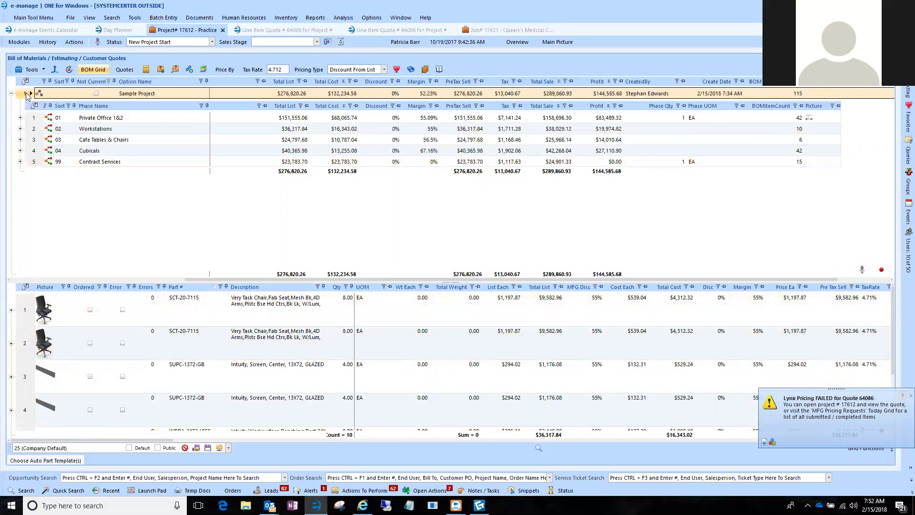
pyautogui.rightClick(27, 96)
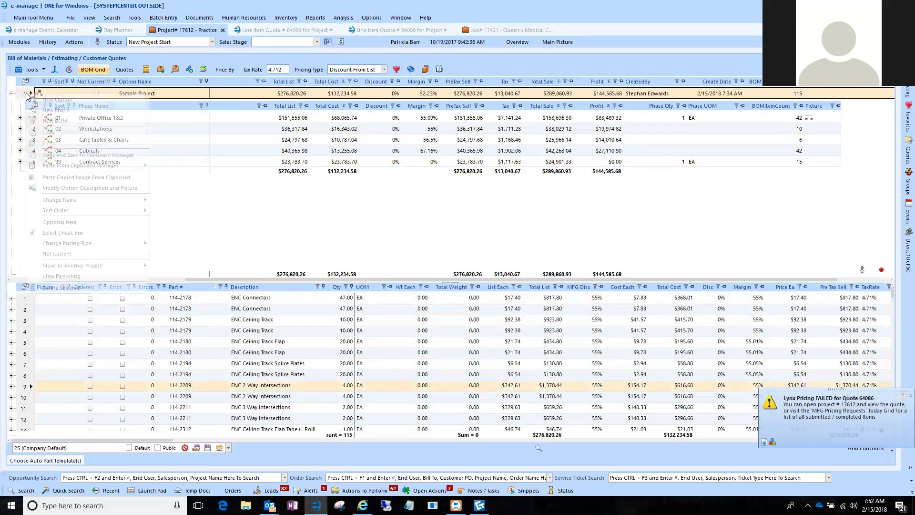
pyautogui.click(61, 138)
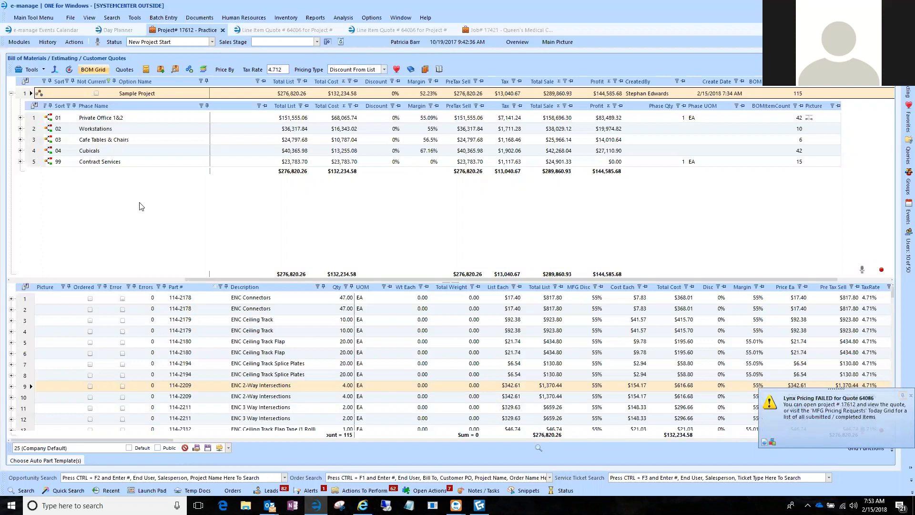
# Rename the duplicated option as Sample Project Option2.
pyautogui.click(168, 198)
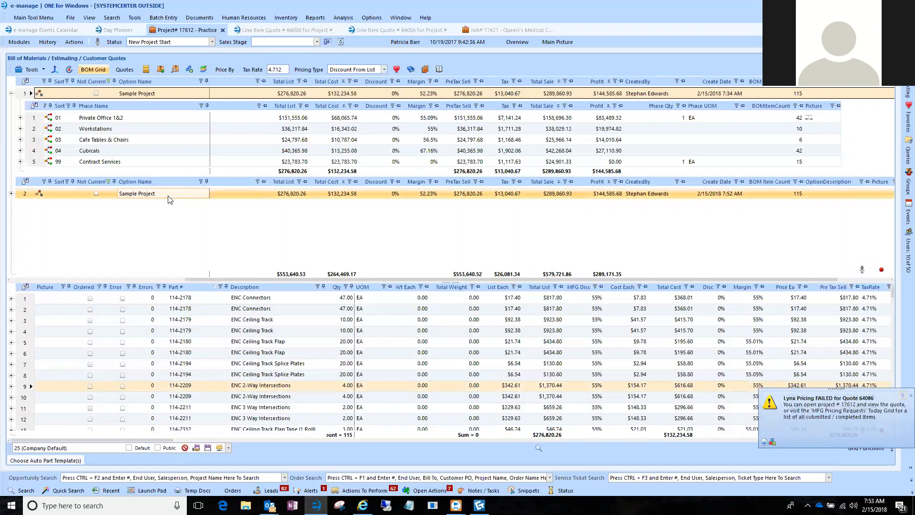
pyautogui.click(168, 199)
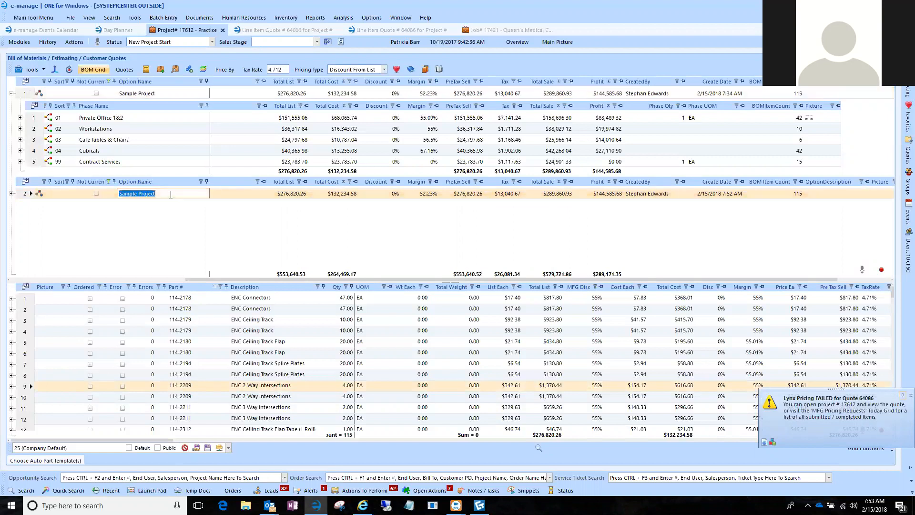
pyautogui.click(168, 198)
pyautogui.write('Option2')
pyautogui.press('Tab')
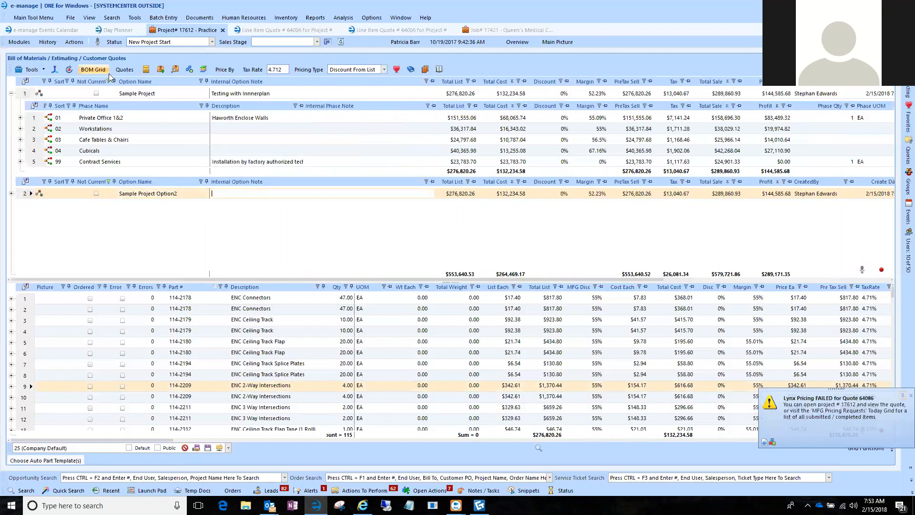
# Show the project's quotes and clear both the Valid and Most Likely marks of the original Sample Project quote.
pyautogui.click(124, 70)
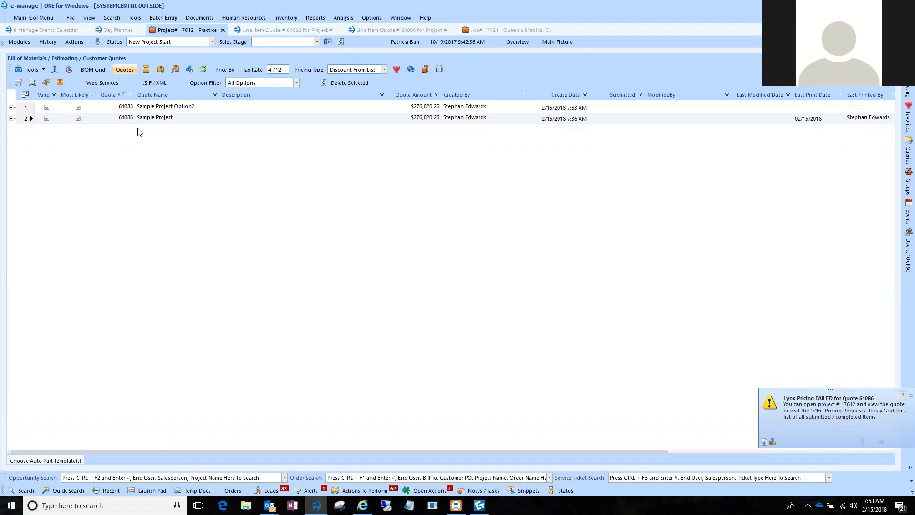
pyautogui.click(23, 107)
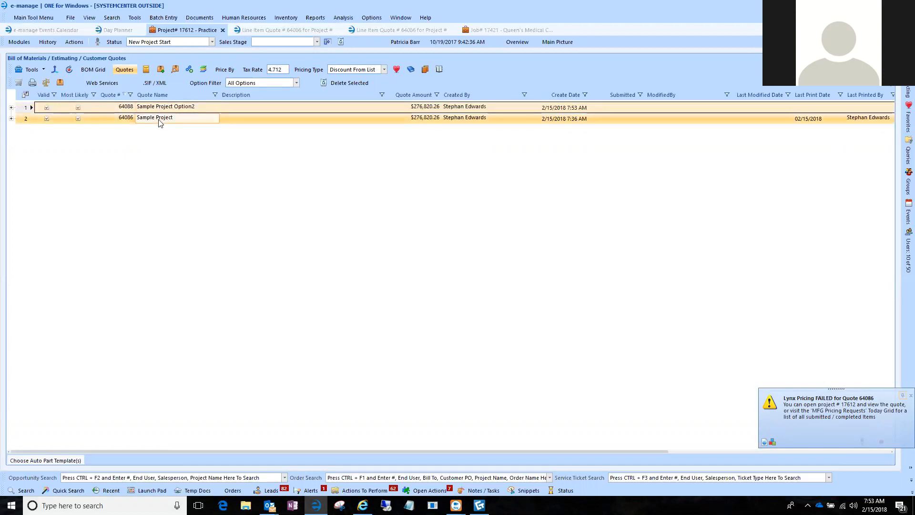
pyautogui.click(48, 119)
pyautogui.click(79, 118)
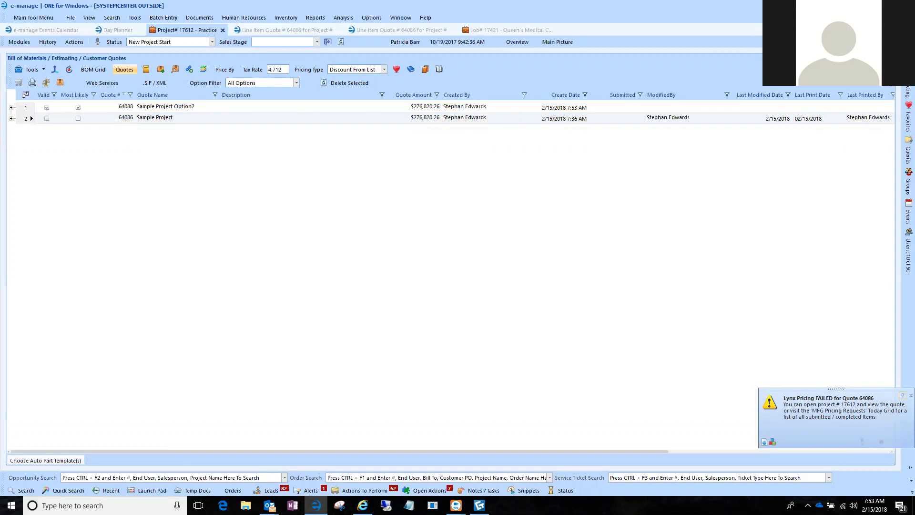
# Mark the original Sample Project quote as valid and most likely again, and clear both marks.
pyautogui.moveTo(909, 47)
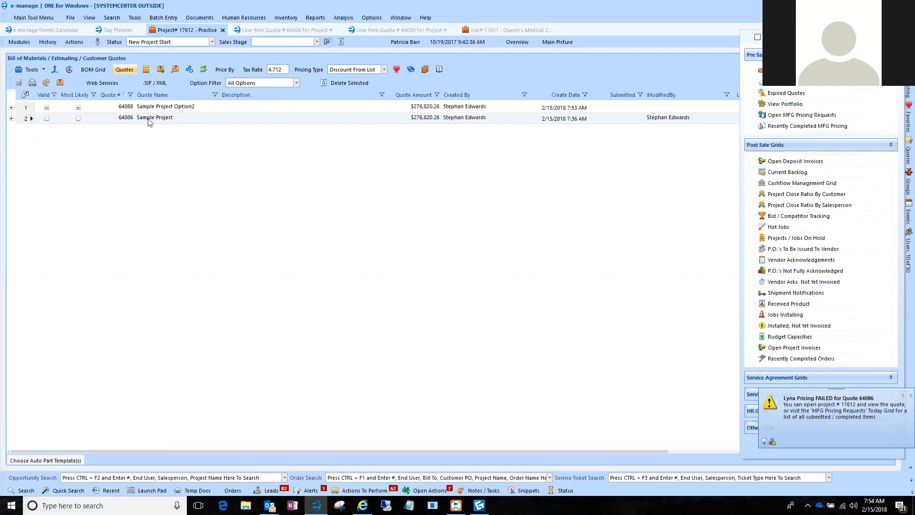
pyautogui.click(47, 119)
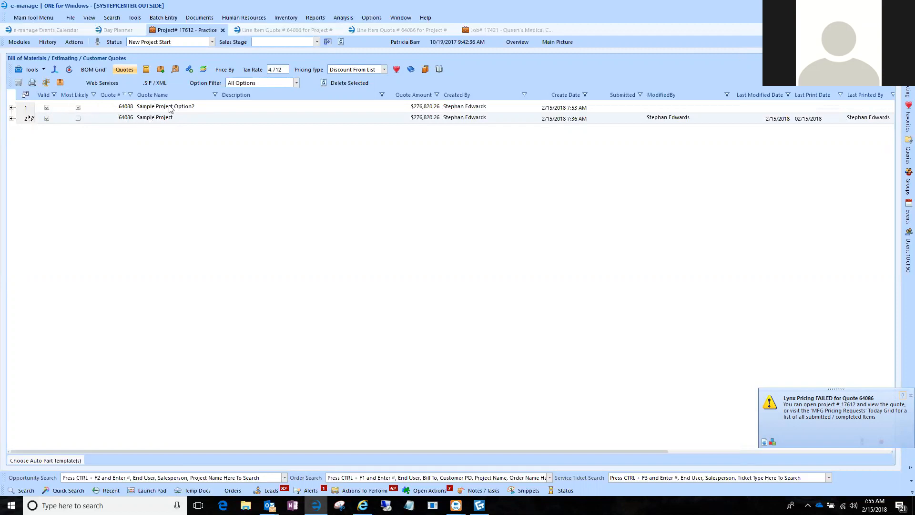
pyautogui.click(79, 118)
pyautogui.click(78, 118)
pyautogui.click(47, 118)
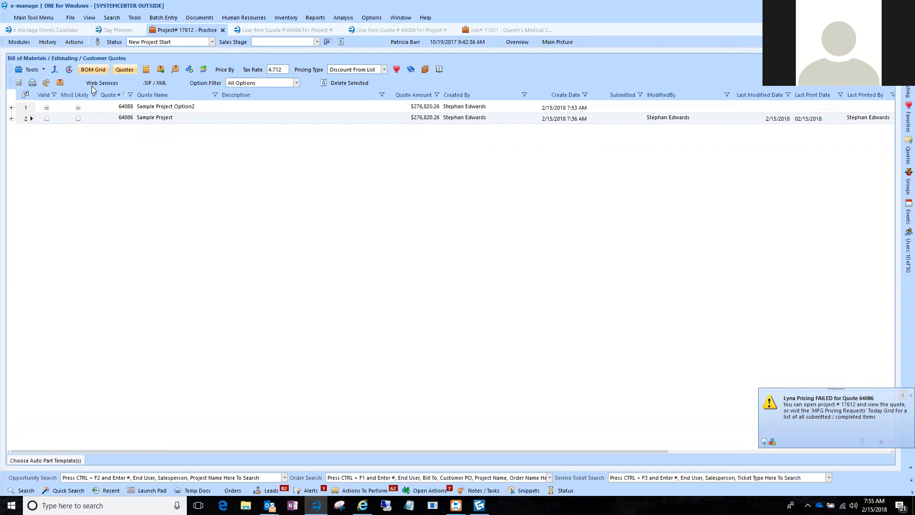
# Return to the BOM grid, view the filter choices for the Not Current column and dismiss them without changes.
pyautogui.click(96, 71)
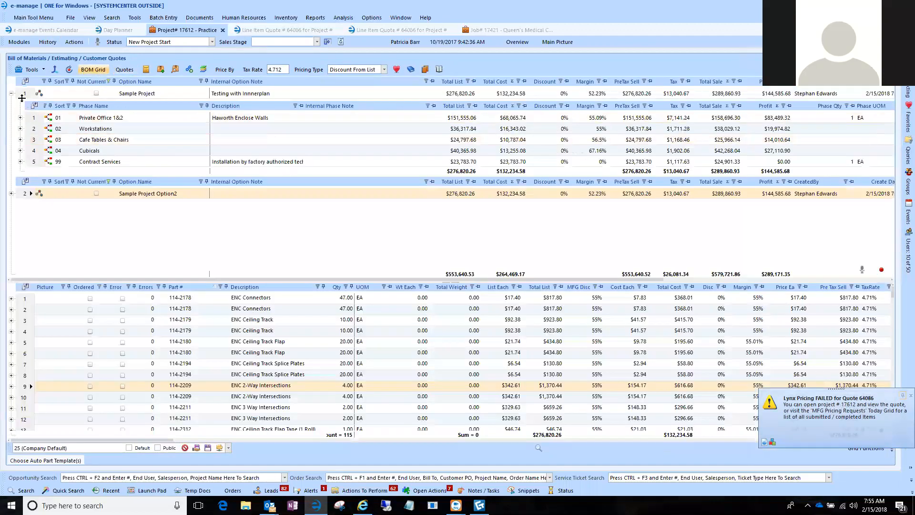
pyautogui.click(140, 95)
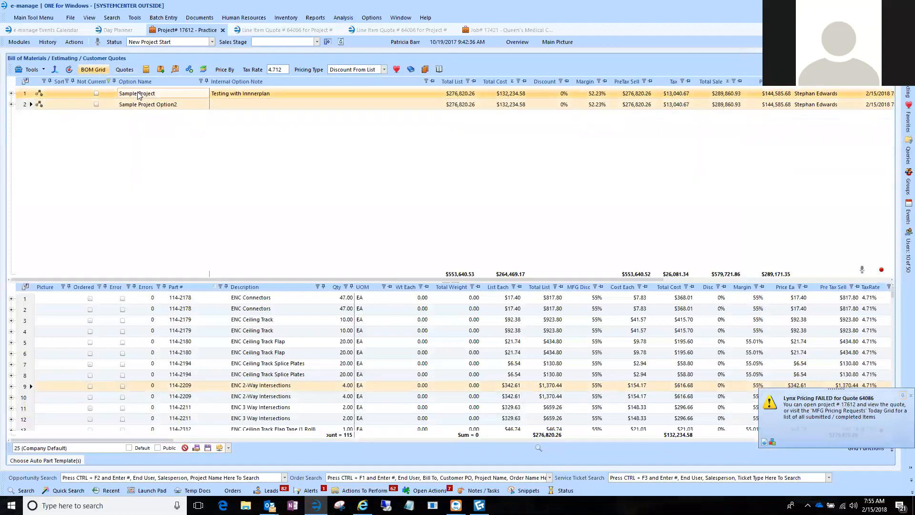
pyautogui.click(109, 81)
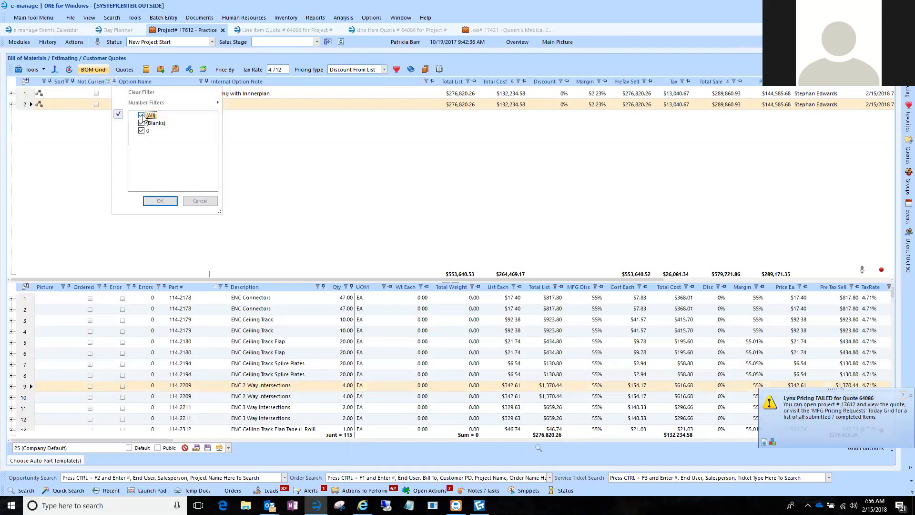
pyautogui.click(88, 140)
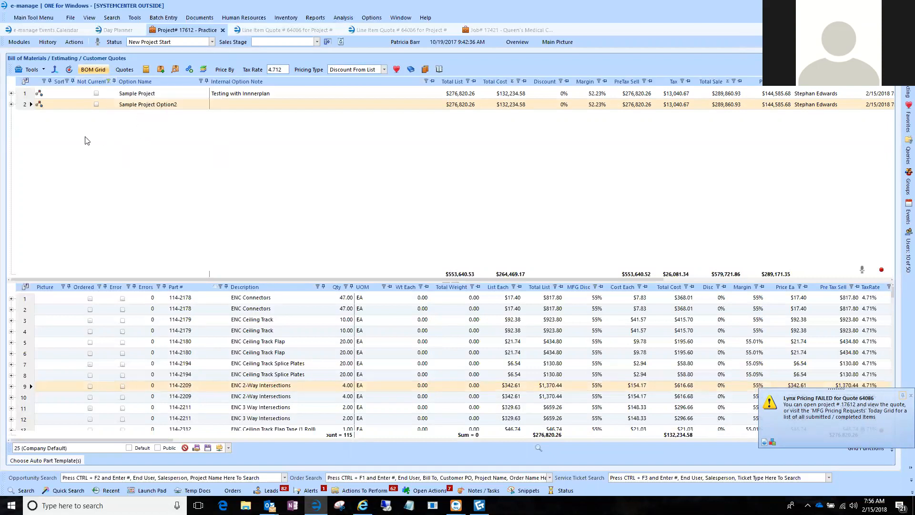
# Mark the Sample Project option as not current, refresh the grid, and set the Not Current filter to include all values.
pyautogui.click(96, 92)
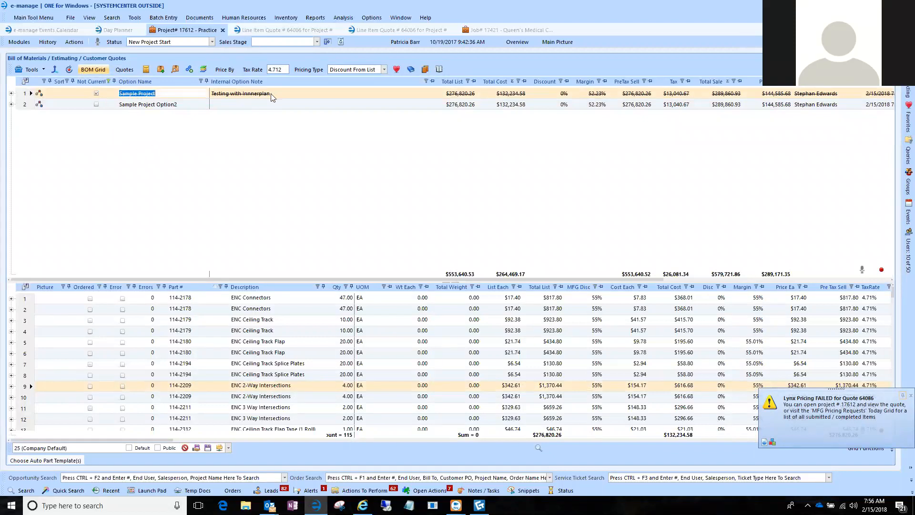
pyautogui.click(69, 71)
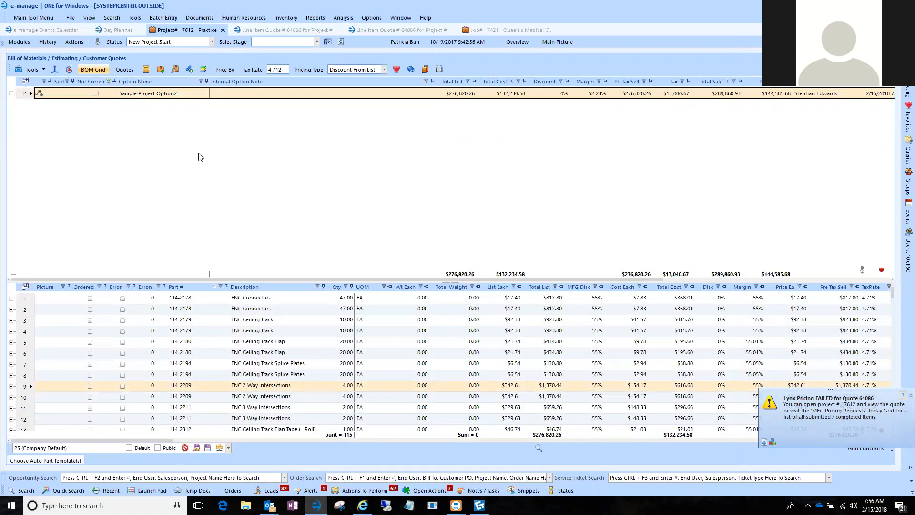
pyautogui.click(109, 81)
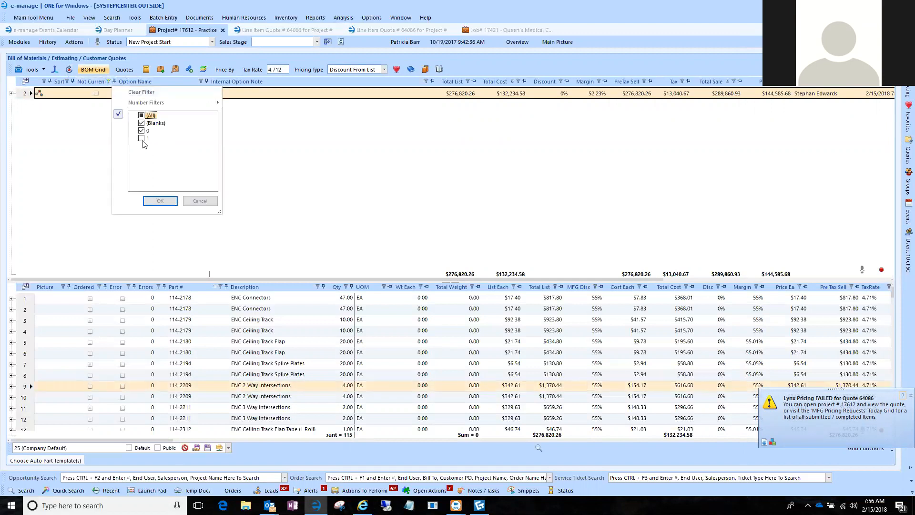
pyautogui.click(142, 115)
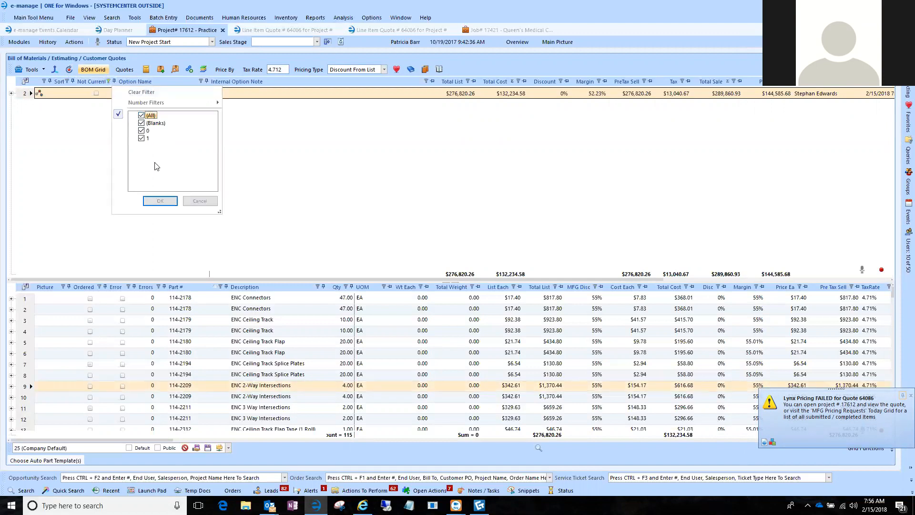
pyautogui.click(168, 201)
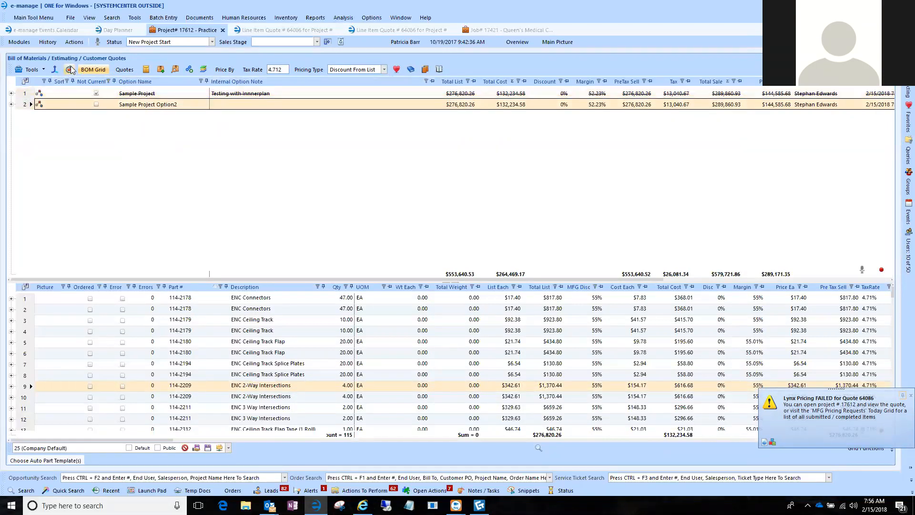
# Check the project's quote list with Sample Project selected as the non-current option, and return to the BOM grid.
pyautogui.click(139, 95)
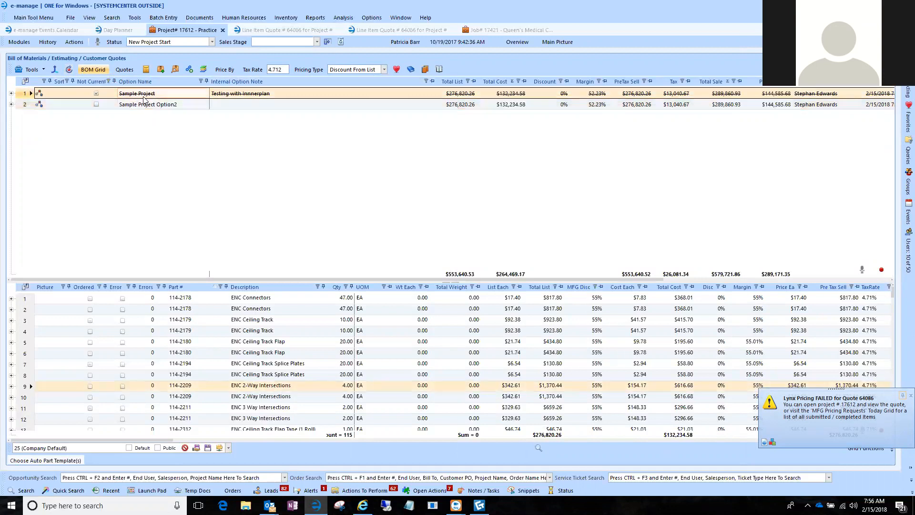
pyautogui.click(123, 71)
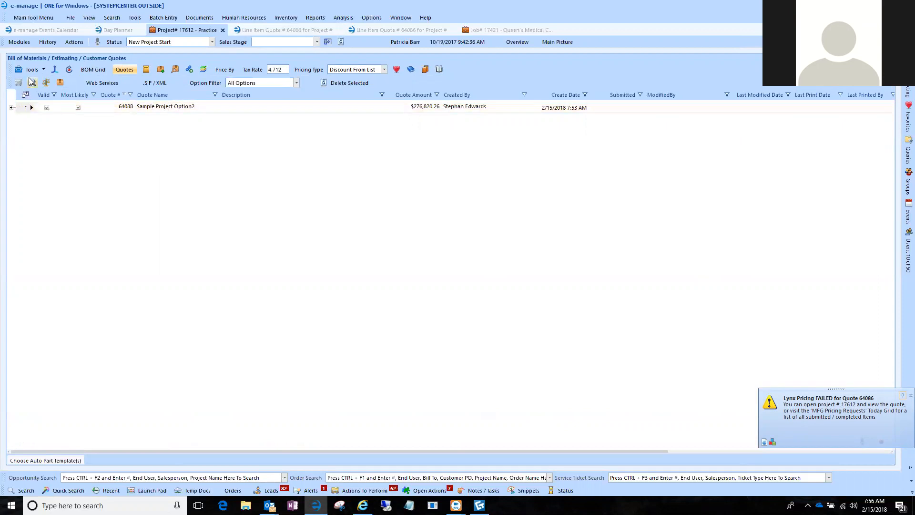
pyautogui.click(91, 70)
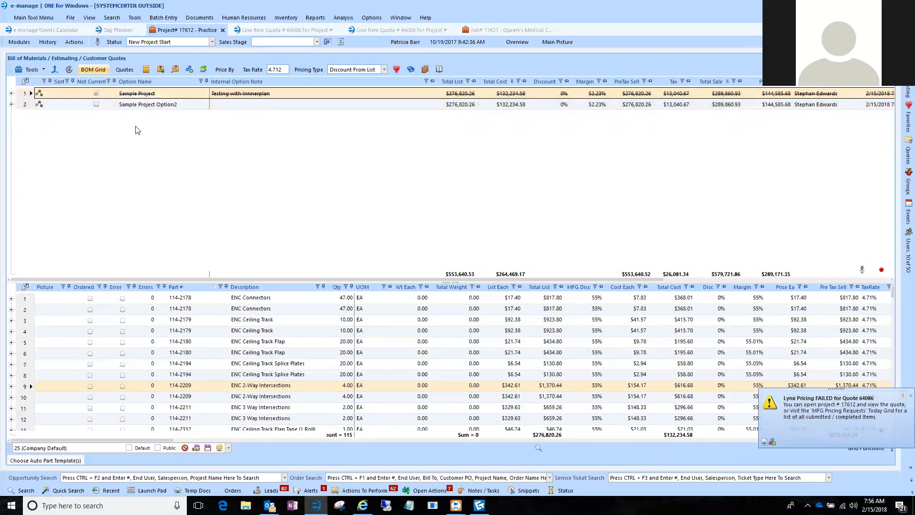
# Open the Queen's Medical Center job and generate its Catalog Items quote report with the SC-Quote-PageBreak.trdp alternative.
pyautogui.click(494, 31)
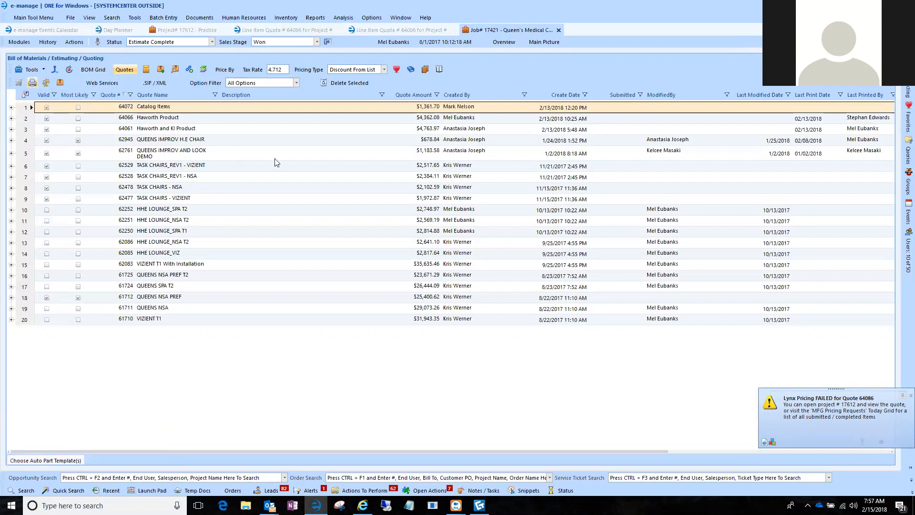
pyautogui.click(499, 308)
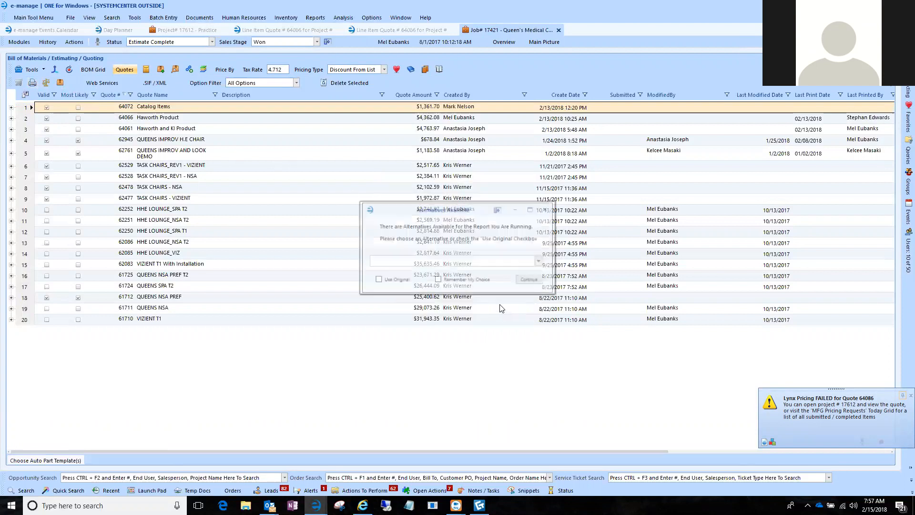
pyautogui.click(540, 261)
pyautogui.click(509, 312)
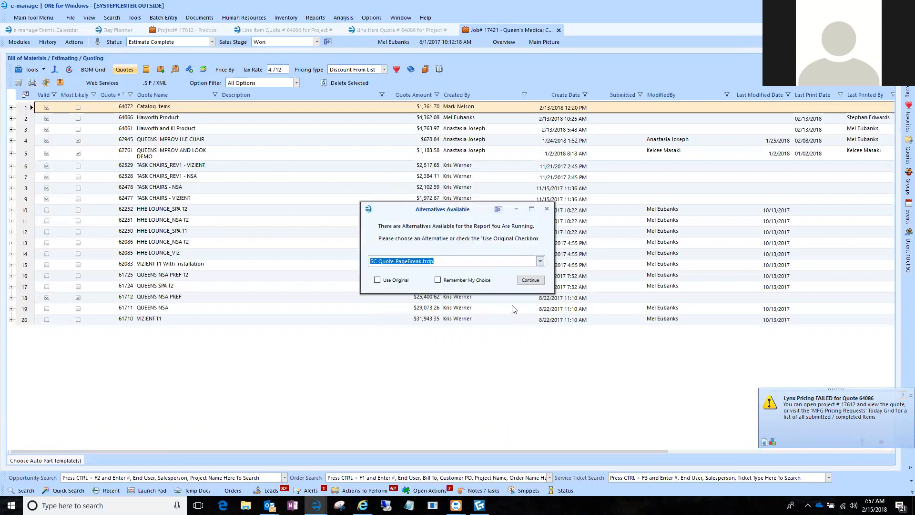
pyautogui.click(529, 284)
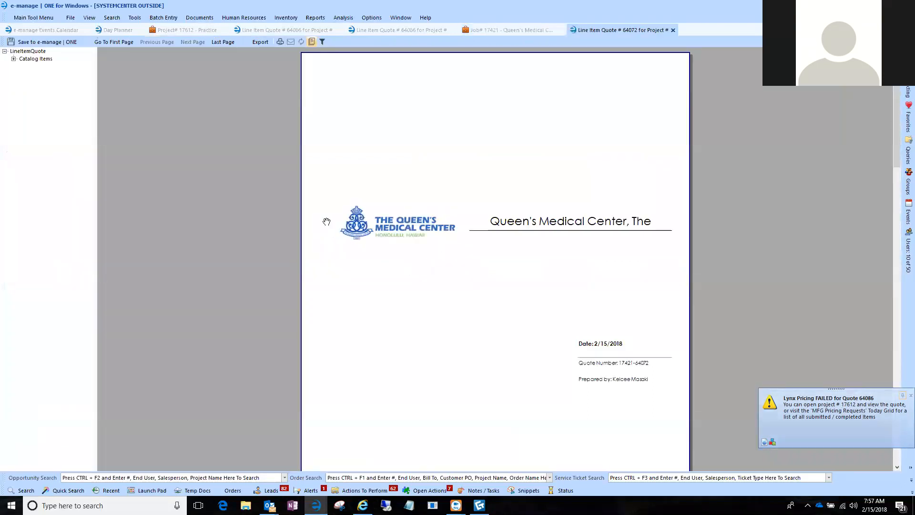
# Look through the Catalog Items quote report, close it, and check which options the quote includes.
pyautogui.scroll(-5, 331, 229)
pyautogui.scroll(-13, 333, 229)
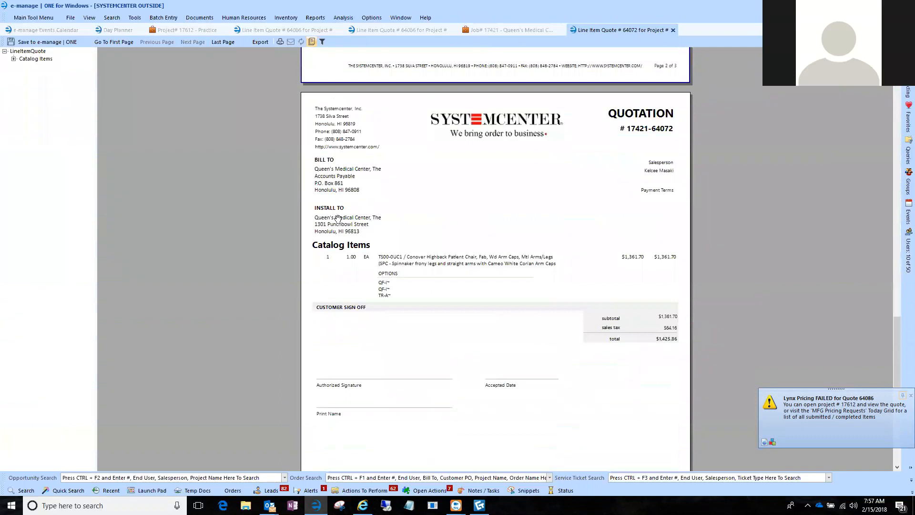
pyautogui.scroll(-2, 338, 219)
pyautogui.scroll(-2, 337, 217)
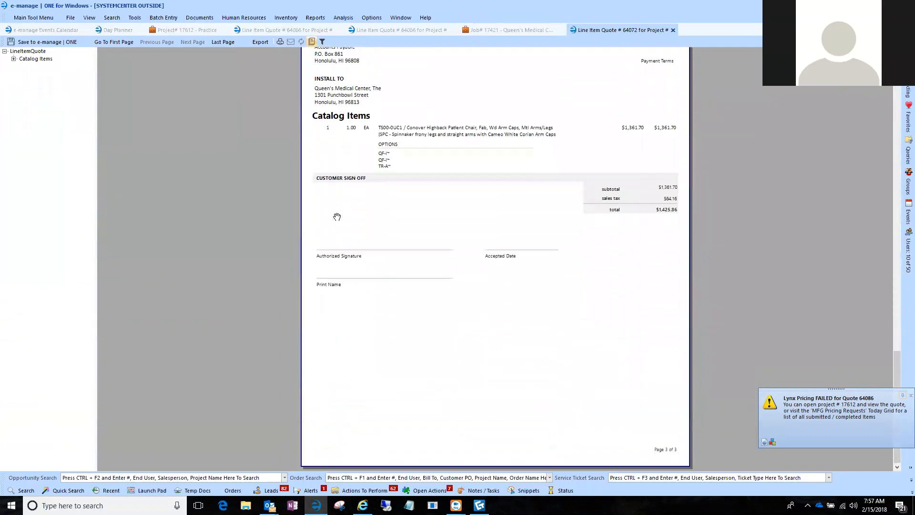
pyautogui.scroll(15, 337, 217)
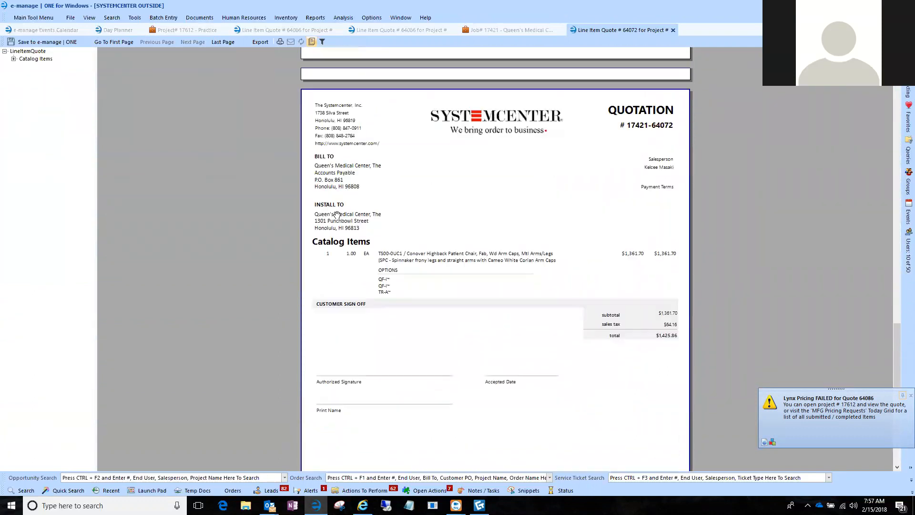
pyautogui.scroll(3, 346, 207)
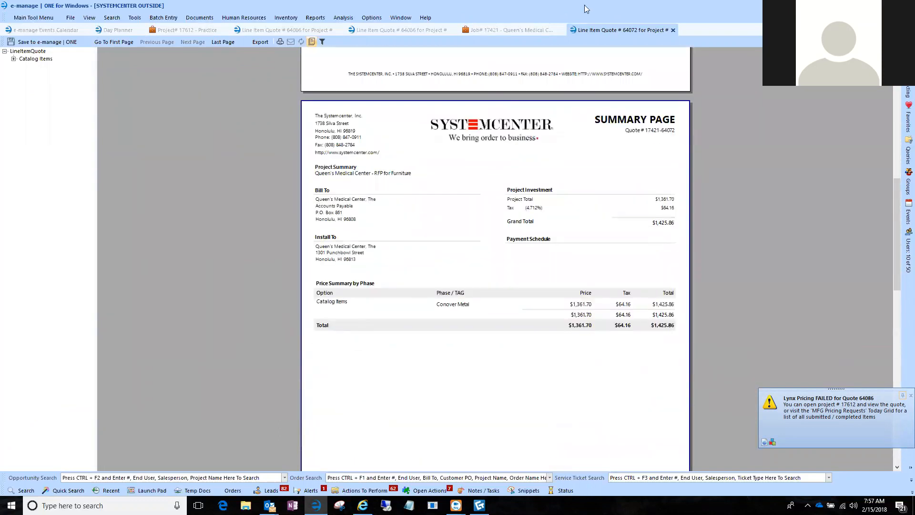
pyautogui.click(674, 30)
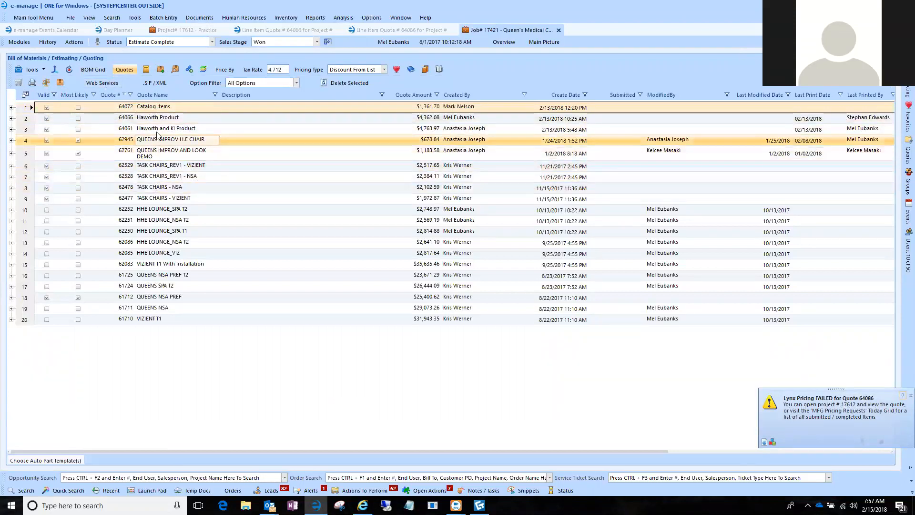
pyautogui.click(11, 108)
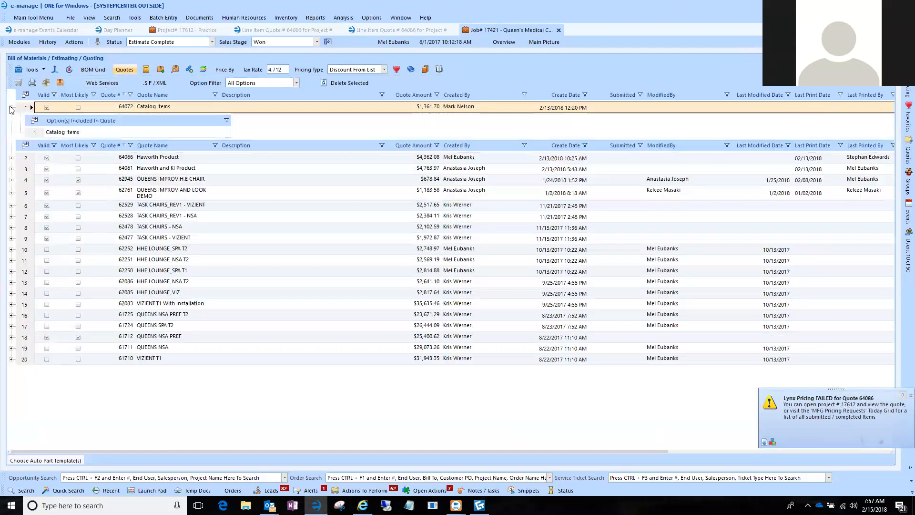
pyautogui.click(11, 108)
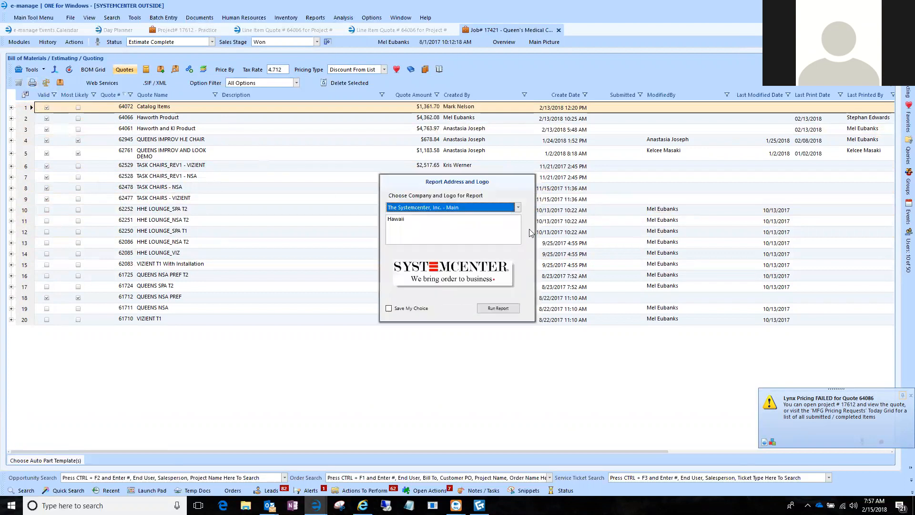
# Generate the Catalog Items quote report with the SC-Quote.trdp alternative, look through its pages and close it.
pyautogui.click(498, 308)
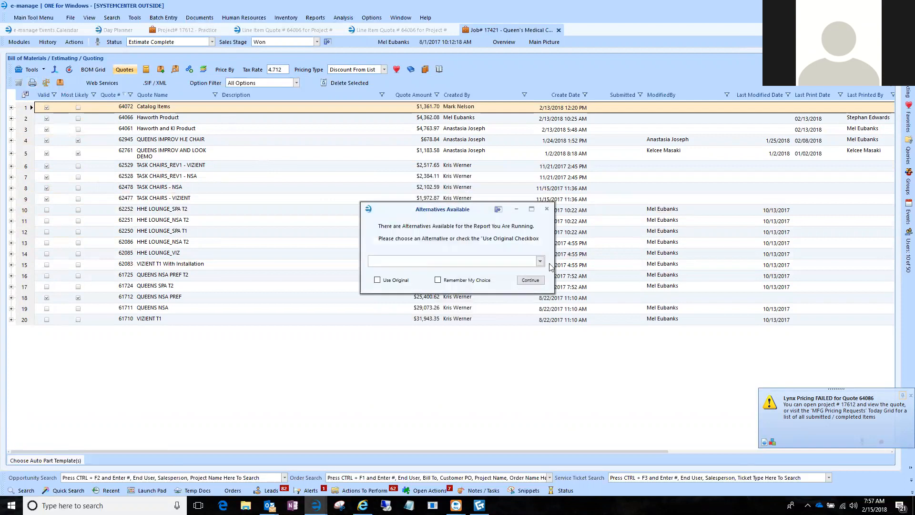
pyautogui.click(540, 262)
pyautogui.click(524, 271)
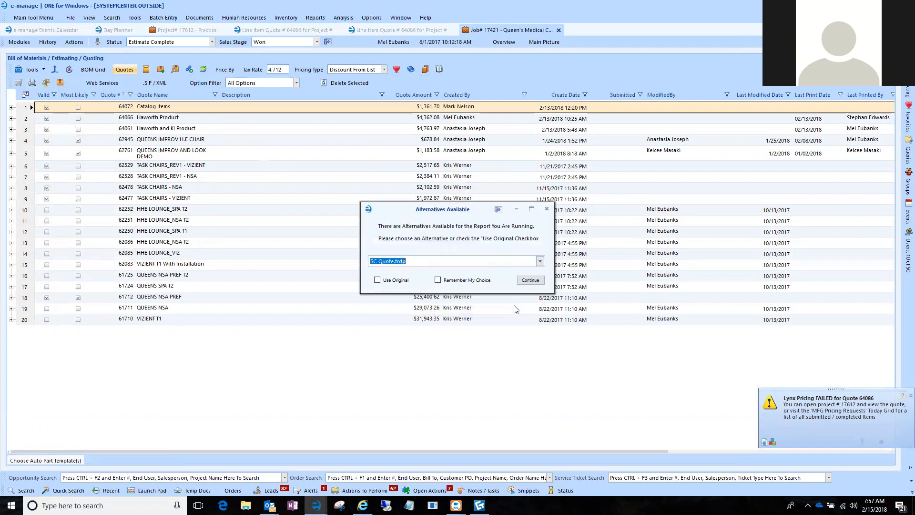
pyautogui.click(530, 280)
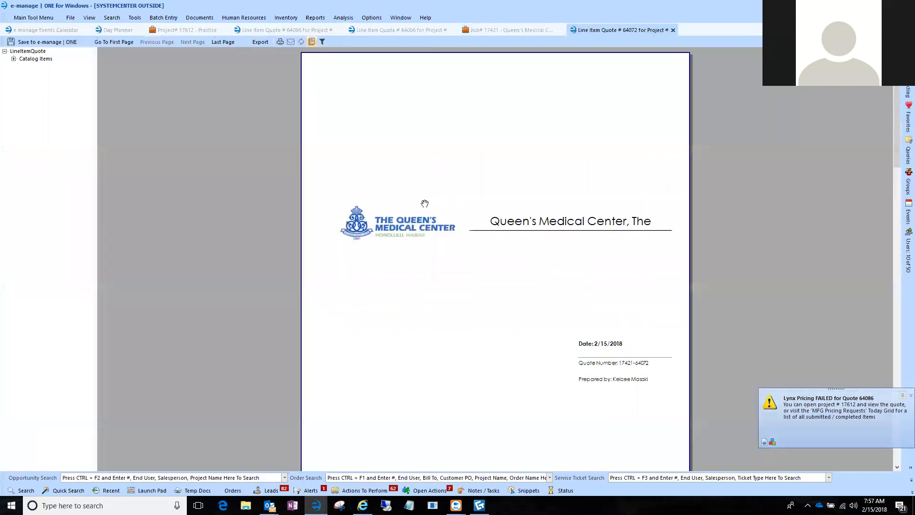
pyautogui.scroll(-15, 417, 223)
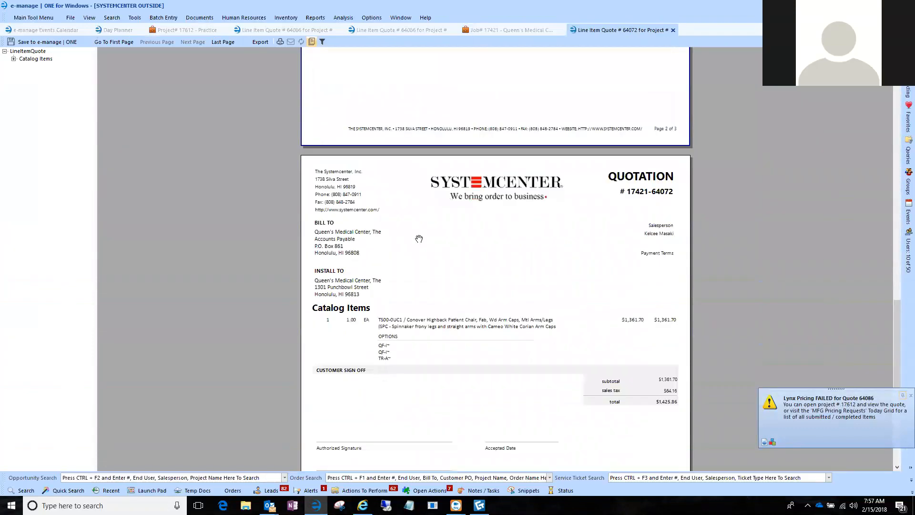
pyautogui.scroll(-1, 426, 222)
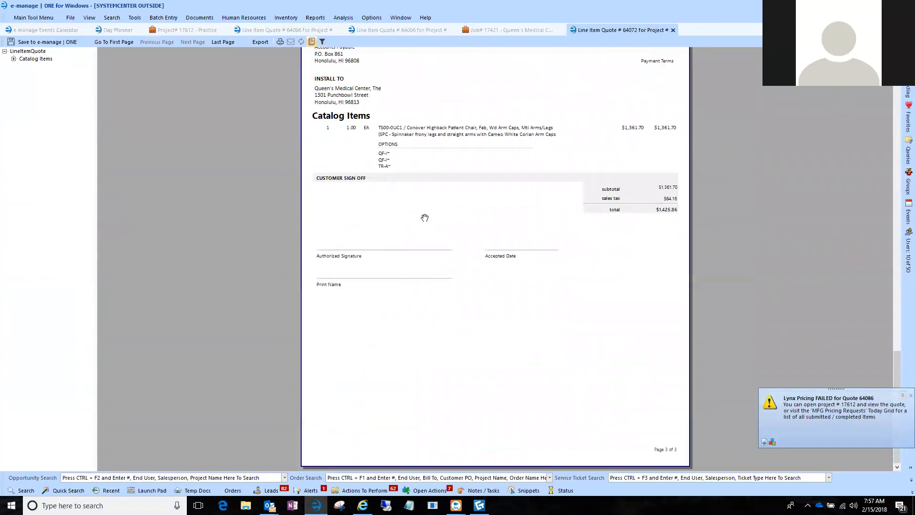
pyautogui.click(674, 30)
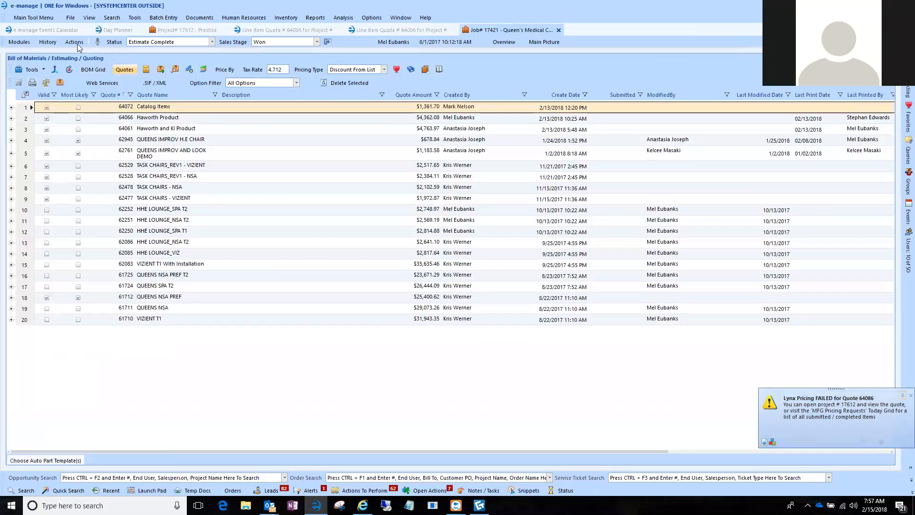
# Generate the report for the job's Haworth Product quote with the SC-Quote-PageBreak.trdp alternative.
pyautogui.click(93, 69)
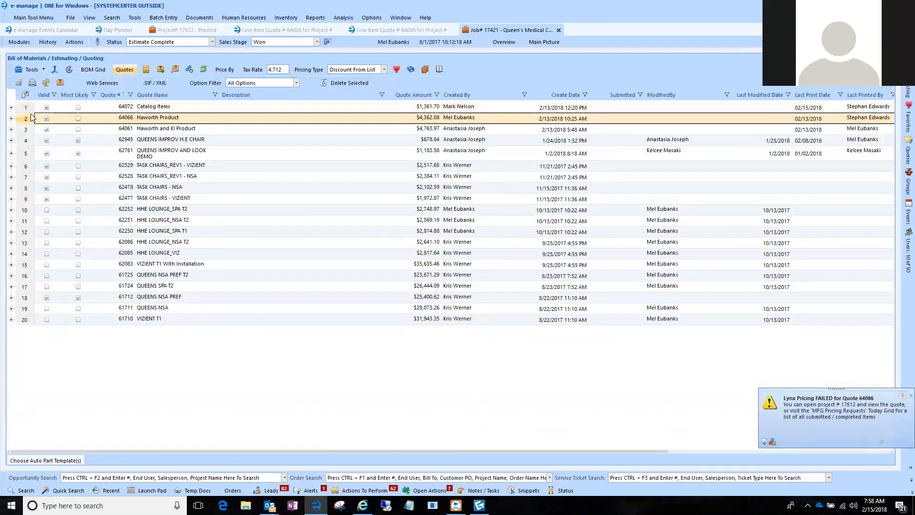
pyautogui.click(33, 84)
pyautogui.click(498, 309)
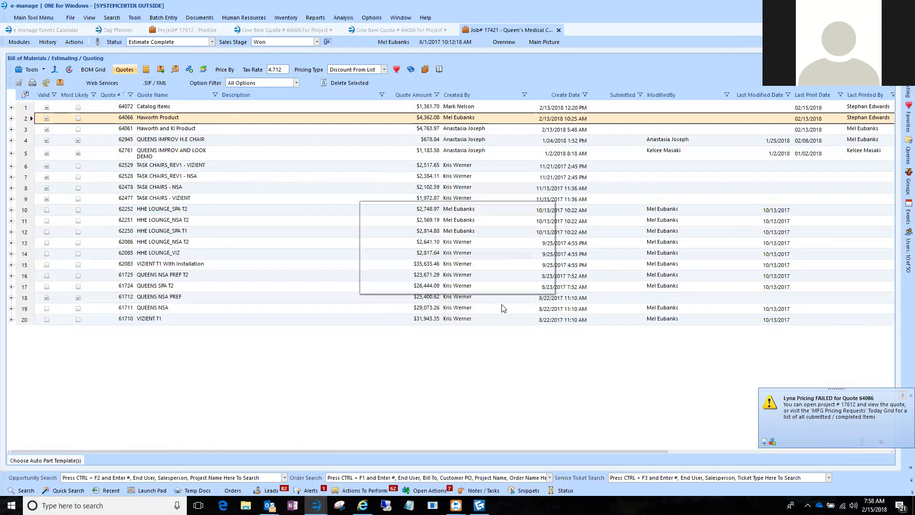
pyautogui.click(541, 261)
pyautogui.click(514, 313)
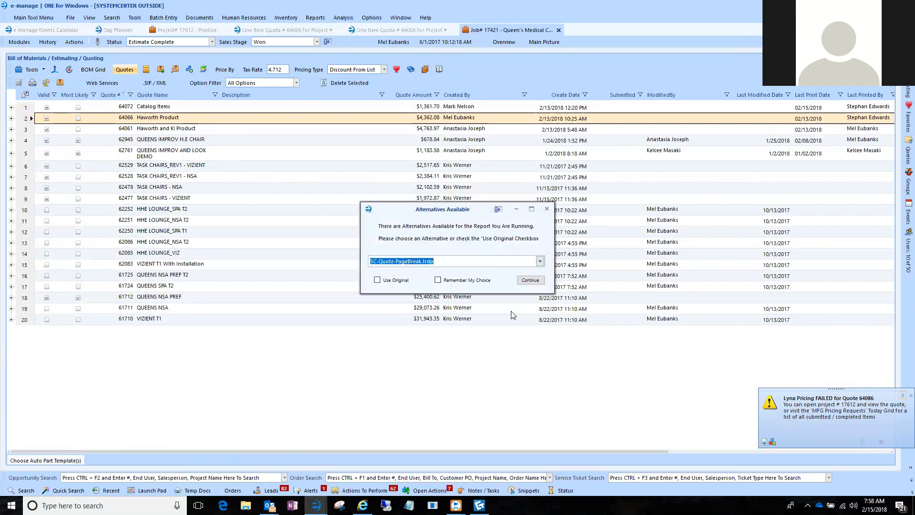
pyautogui.click(530, 280)
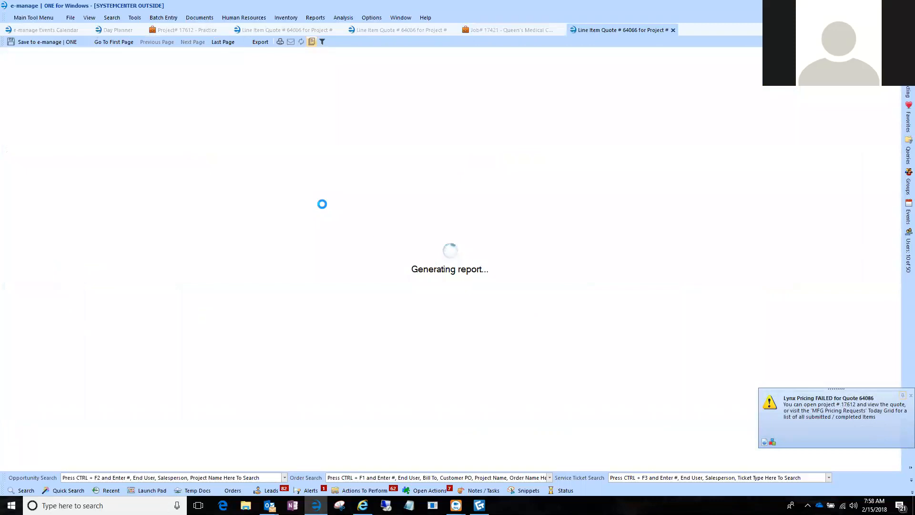
# Examine the Haworth Product quote's summary page and the separate phase pages with their pictures, descriptions, options and subtotals.
pyautogui.scroll(-10, 358, 237)
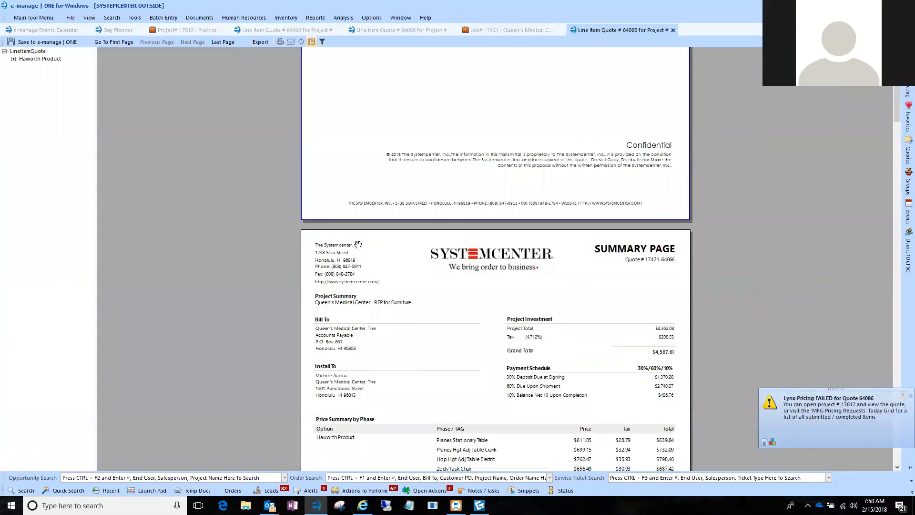
pyautogui.scroll(-10, 358, 237)
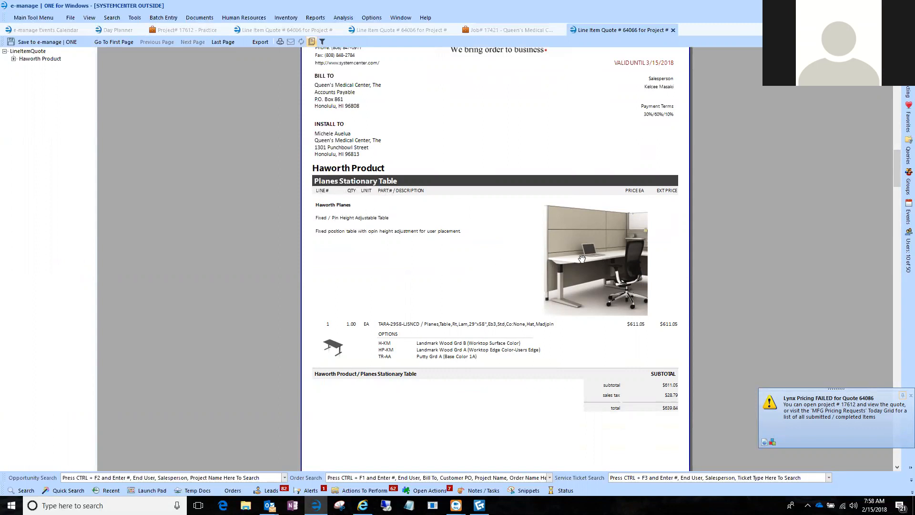
pyautogui.scroll(-3, 392, 321)
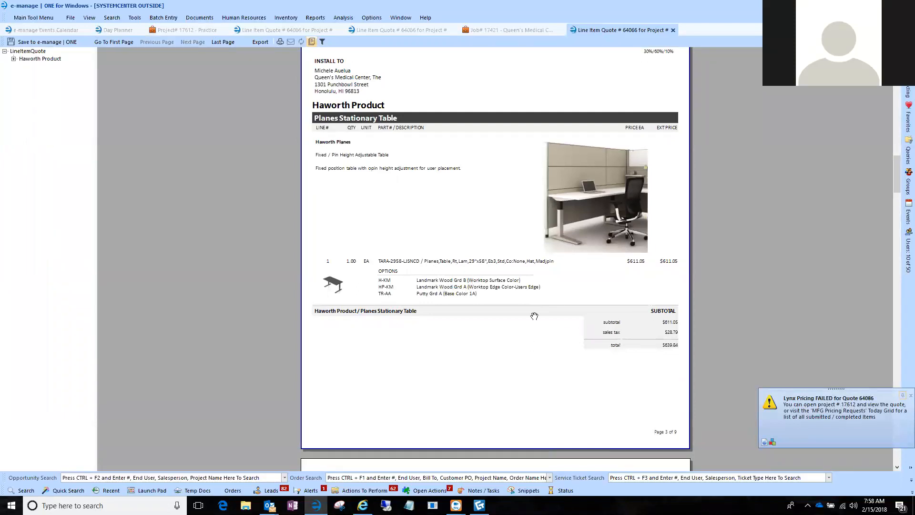
pyautogui.scroll(-7, 463, 318)
pyautogui.scroll(-12, 463, 318)
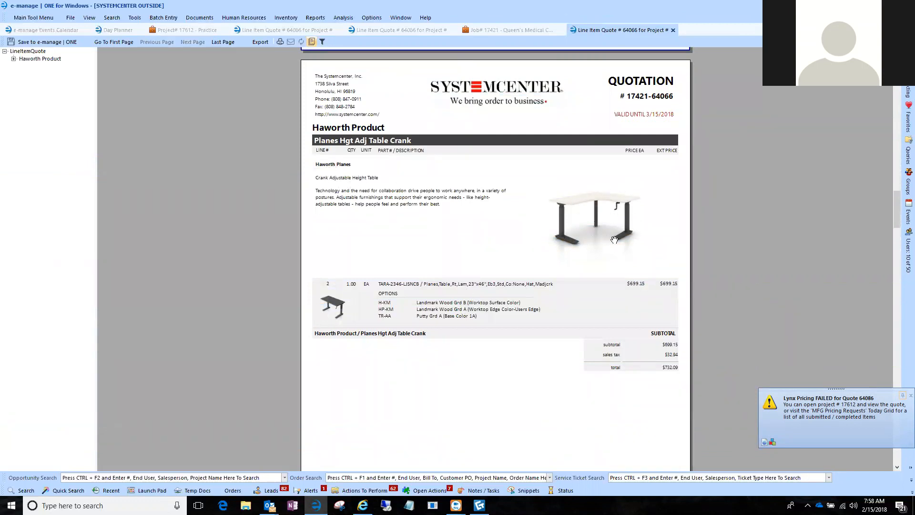
pyautogui.scroll(-20, 479, 305)
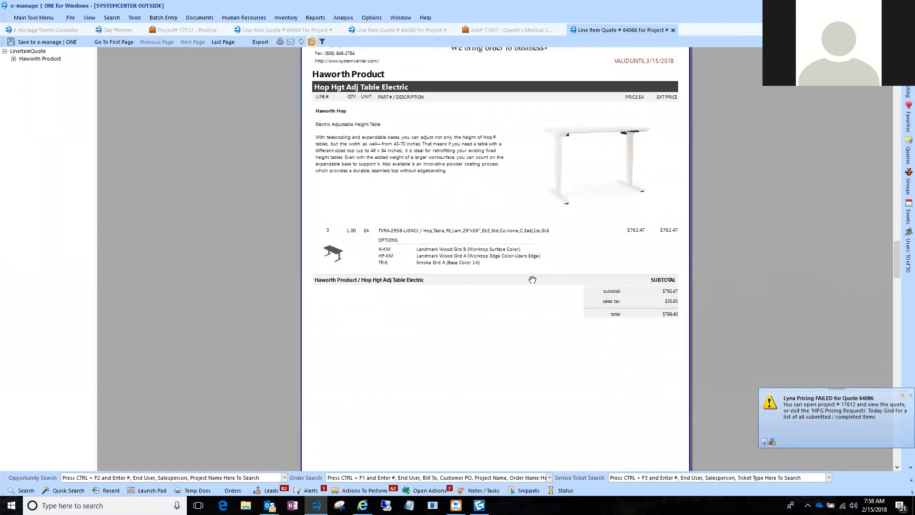
pyautogui.scroll(-15, 532, 280)
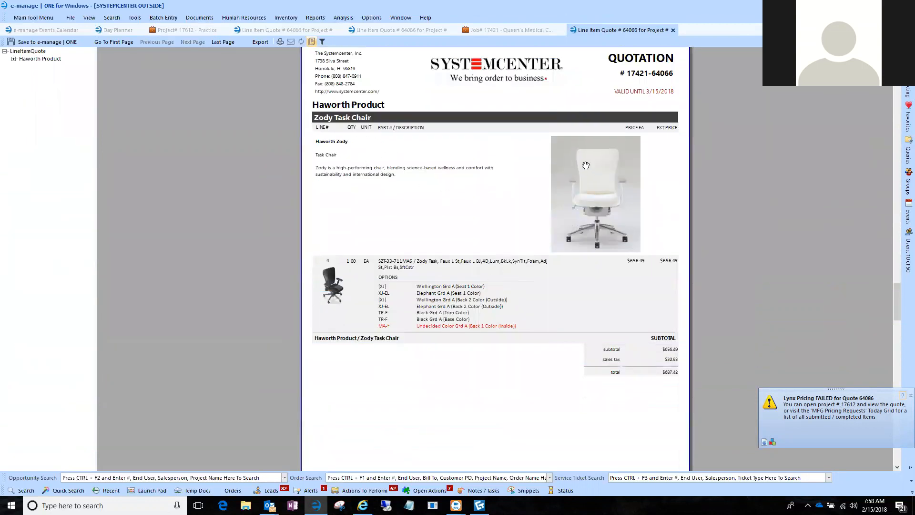
pyautogui.scroll(-5, 524, 284)
pyautogui.scroll(-5, 499, 279)
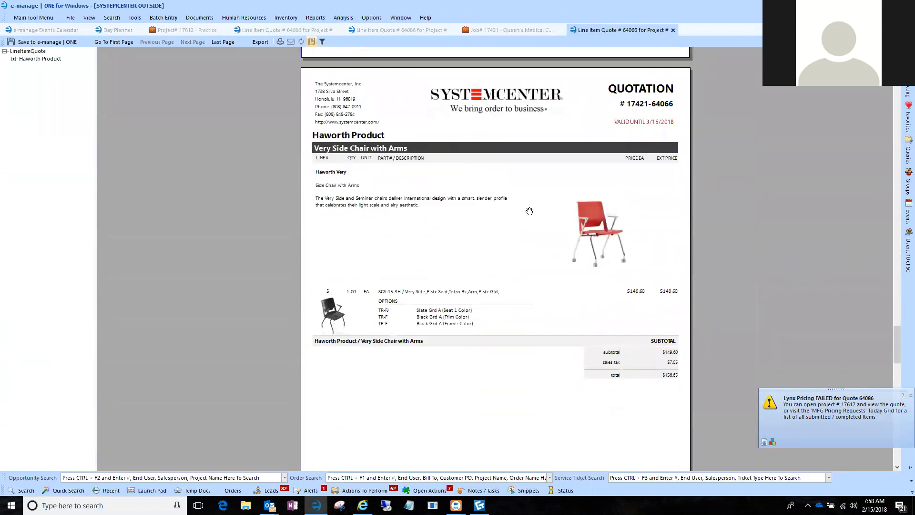
# Examine the Haworth Product quote's remaining phase pages for the Very side chairs and Conover patient chair, including the customer sign-off totals.
pyautogui.scroll(-10, 480, 296)
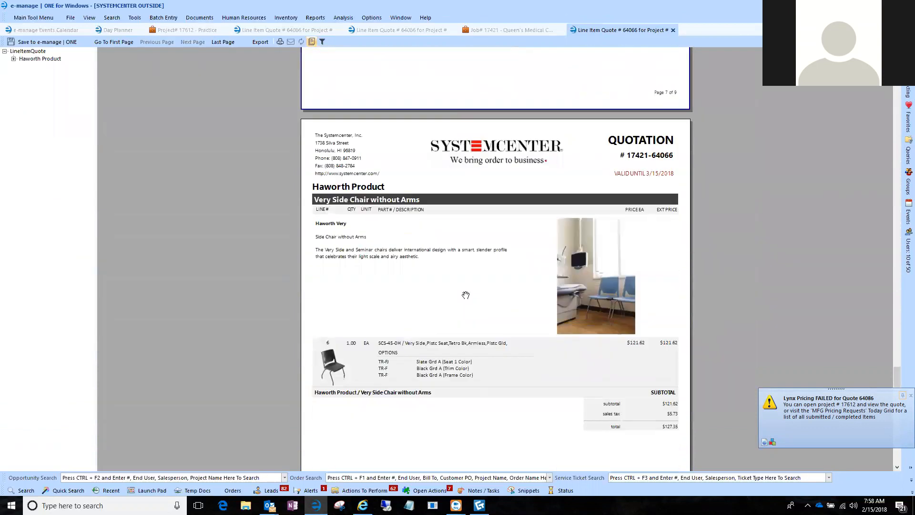
pyautogui.scroll(-12, 466, 295)
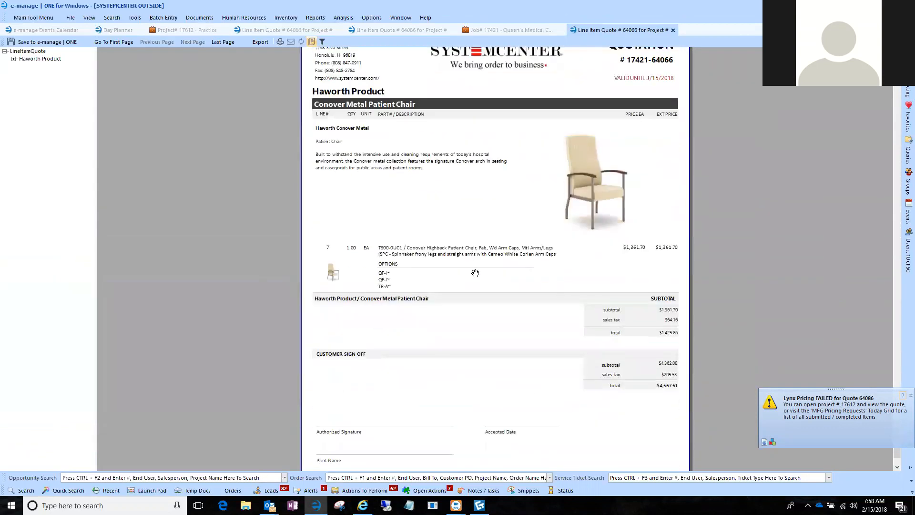
pyautogui.scroll(-3, 562, 398)
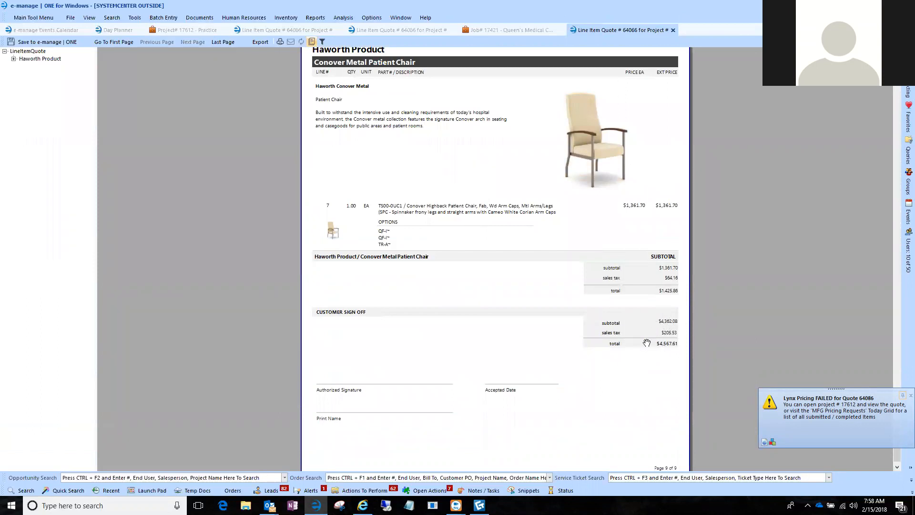
pyautogui.scroll(10, 647, 343)
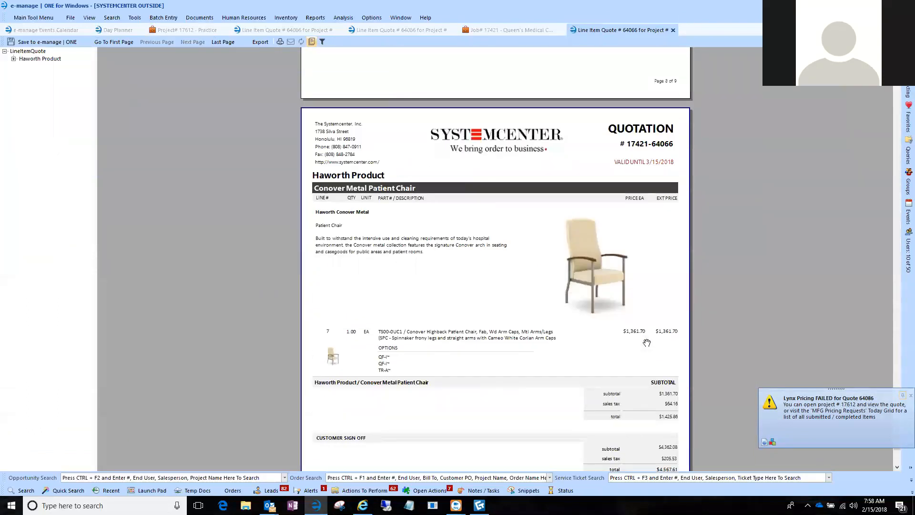
pyautogui.scroll(20, 644, 291)
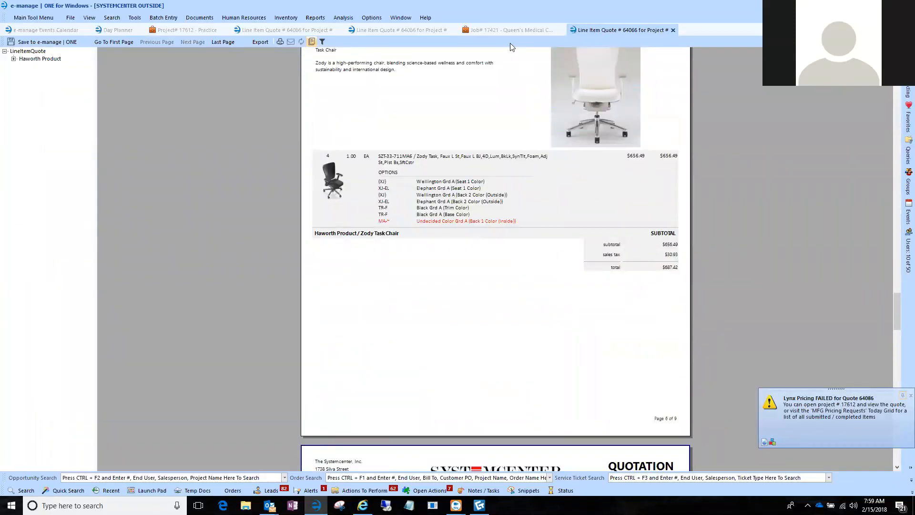
# Filter the Practice project's option grid to hide options marked Not Current, and select Sample Project Option2.
pyautogui.click(196, 30)
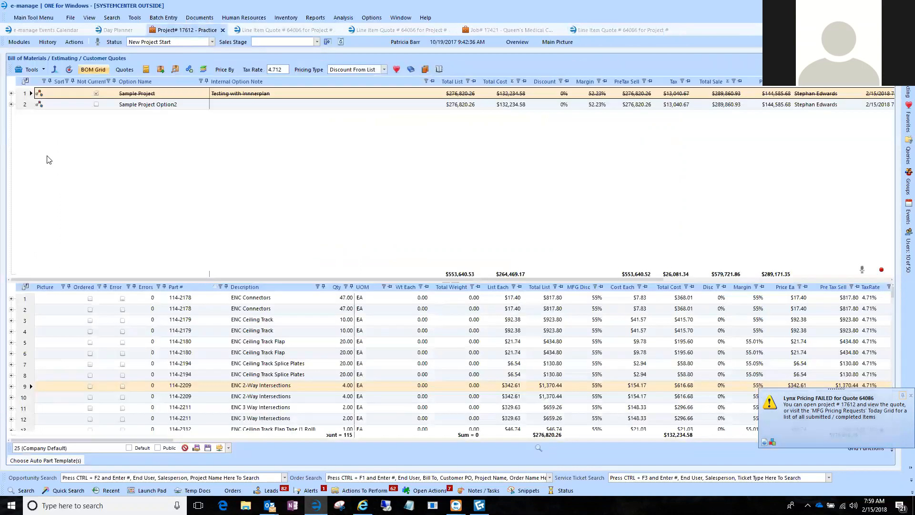
pyautogui.click(109, 81)
pyautogui.click(141, 138)
pyautogui.click(160, 200)
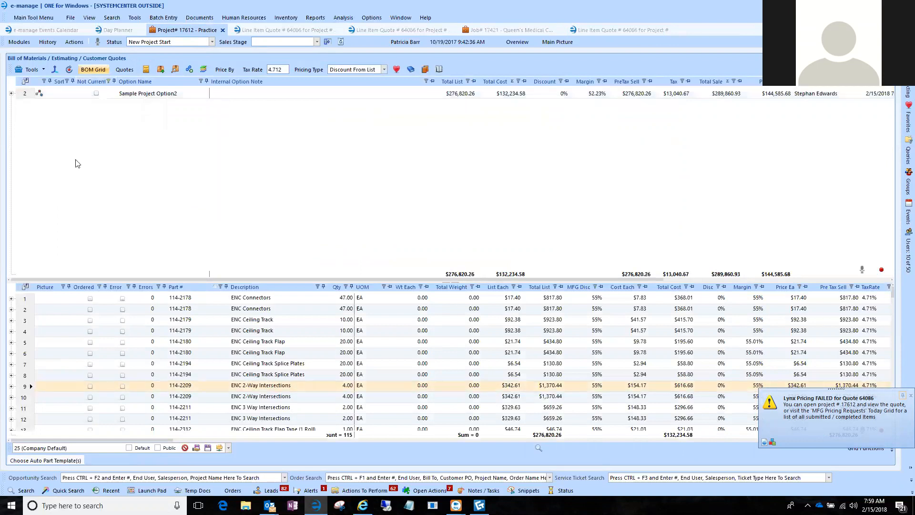
pyautogui.click(27, 95)
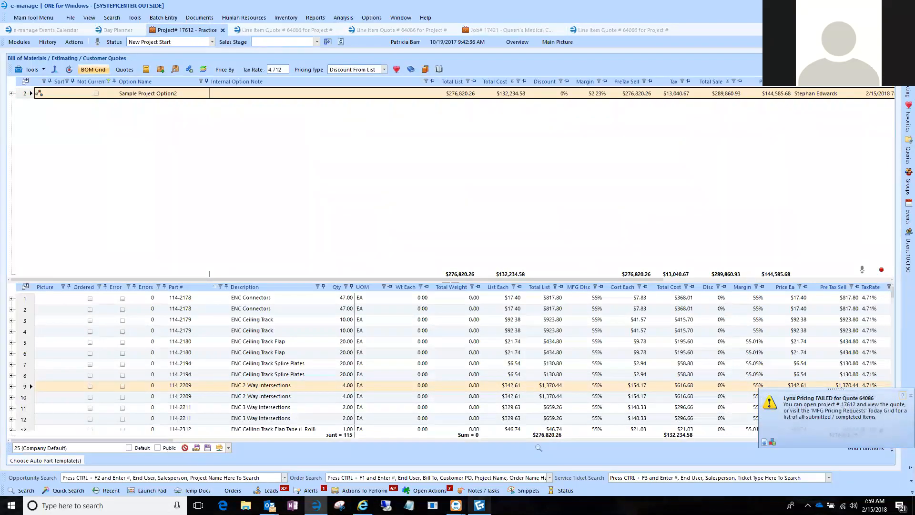
# Check the Haworth Product quote's cover page, return to the Practice project and expand Sample Project Option2 to review its phases.
pyautogui.moveTo(480, 505)
pyautogui.click(589, 30)
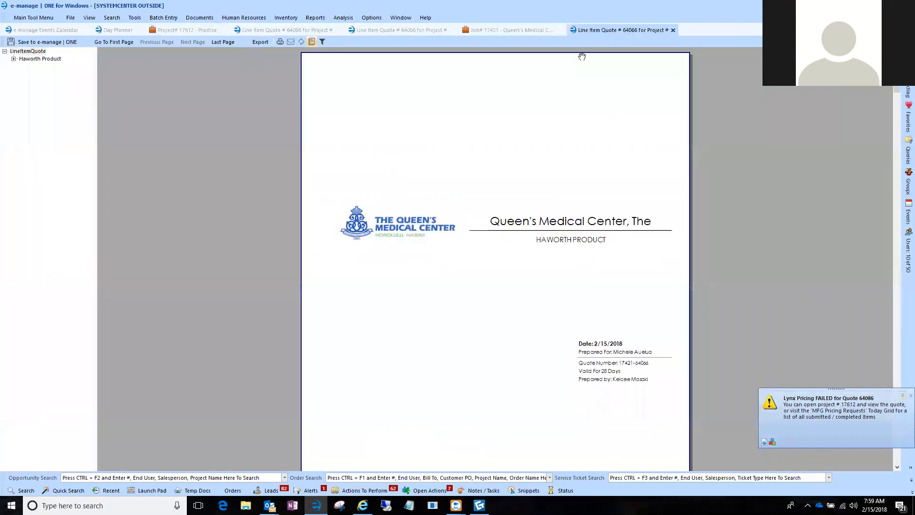
pyautogui.click(178, 30)
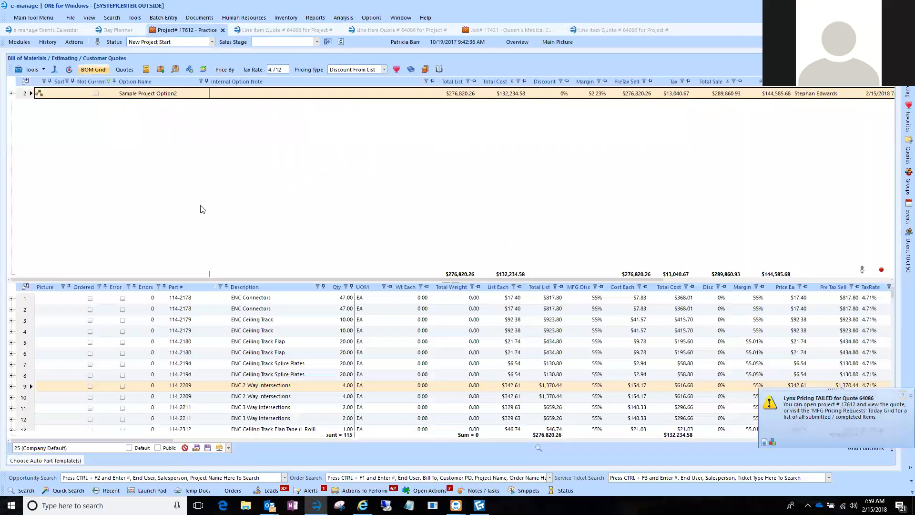
pyautogui.click(13, 93)
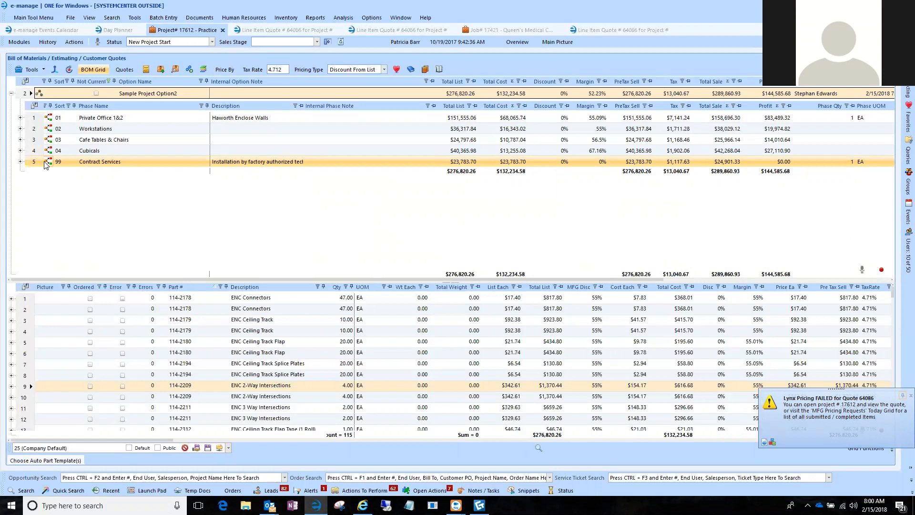
pyautogui.click(57, 138)
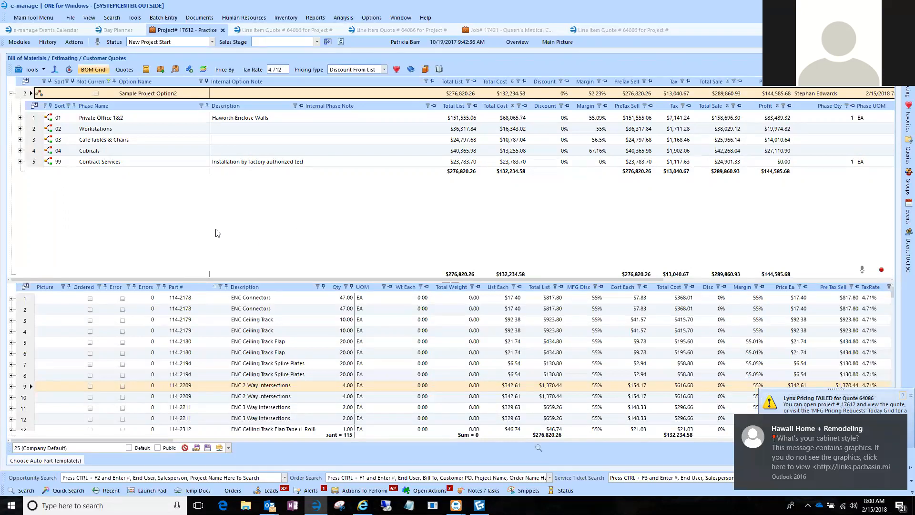
pyautogui.click(103, 164)
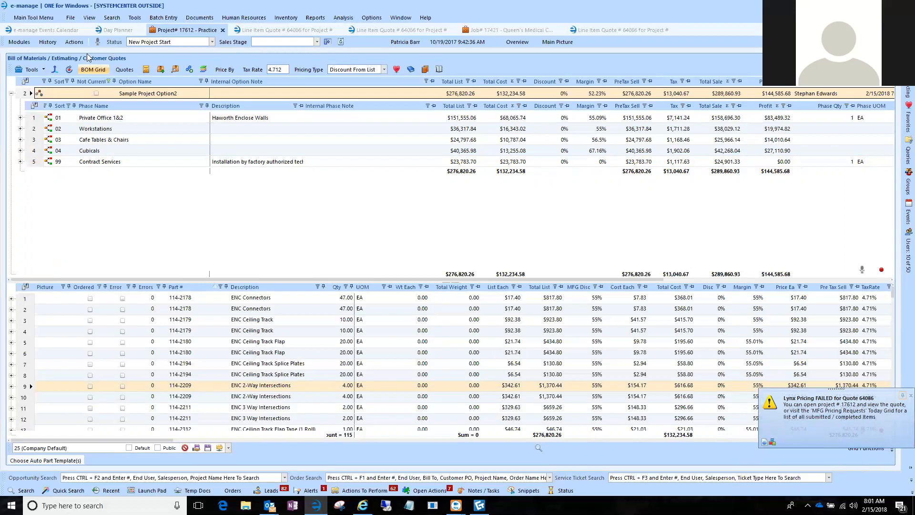
# Open the Import BOM From External Source File window, look over its import settings and close it without importing.
pyautogui.click(55, 71)
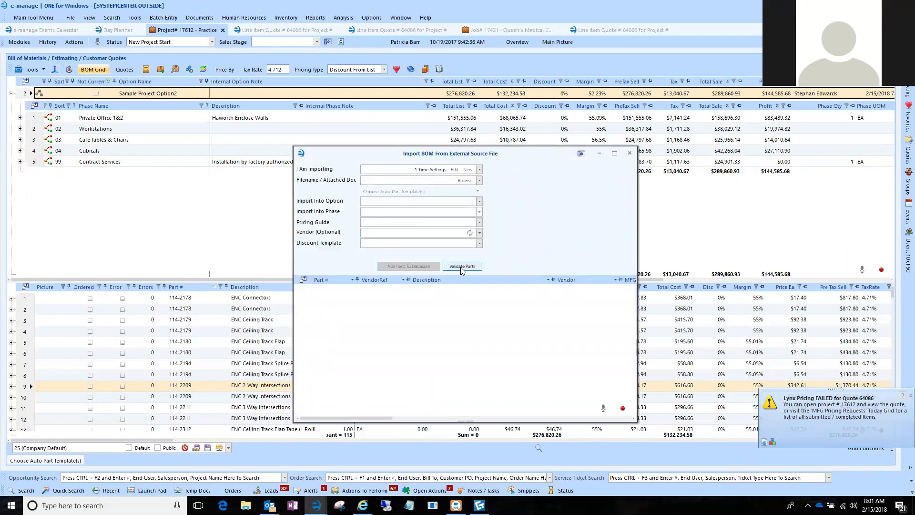
pyautogui.moveTo(443, 154); pyautogui.dragTo(433, 123)
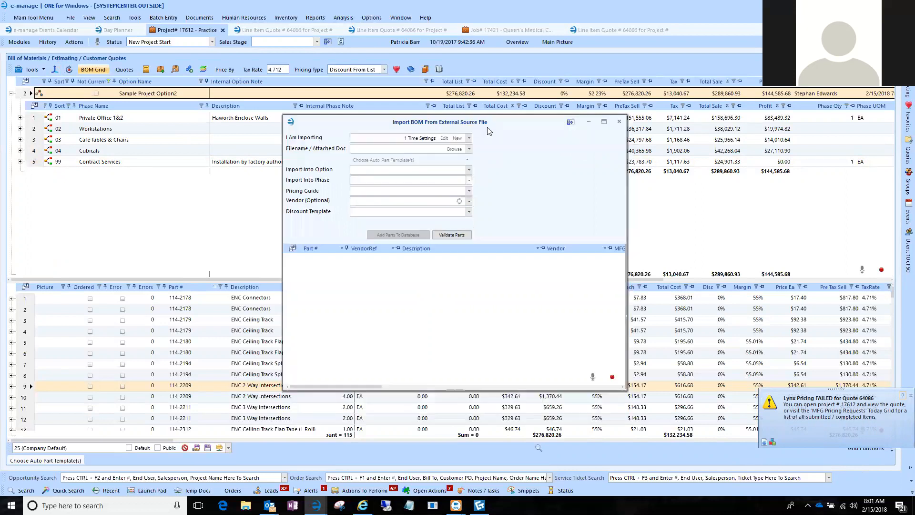
pyautogui.click(619, 123)
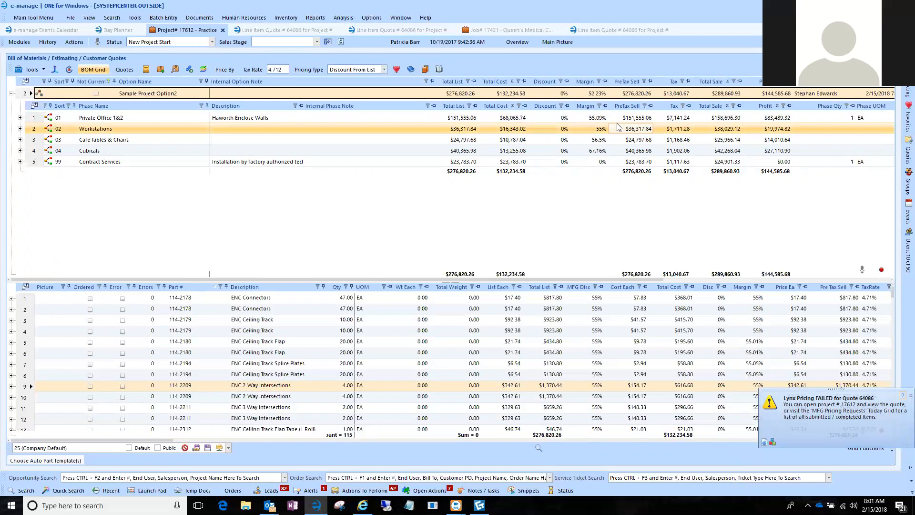
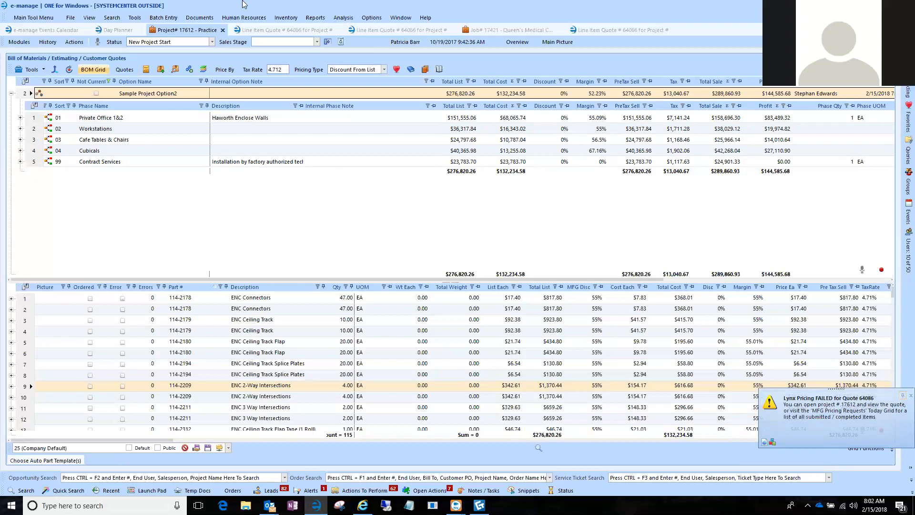
# Open the vendor ref defaults configuration and select the HBF manufacturer in the ProjectSpec list.
pyautogui.click(134, 18)
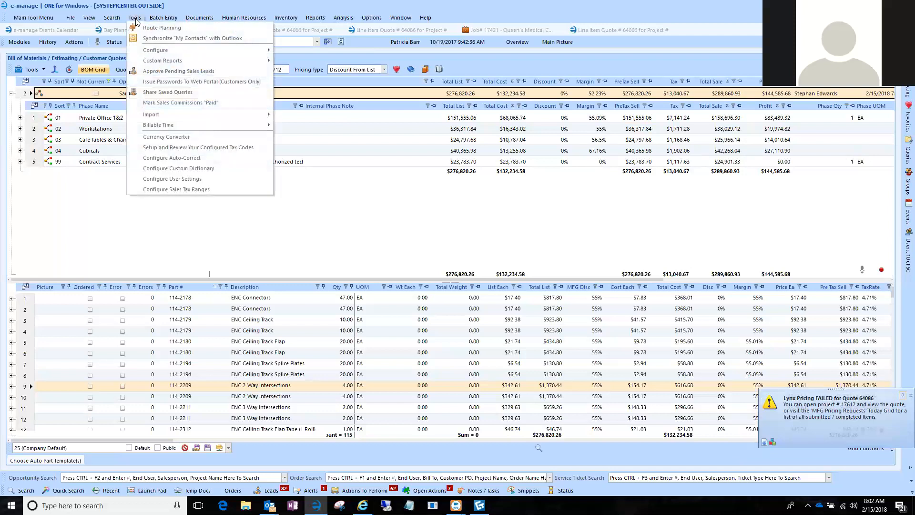
pyautogui.moveTo(155, 52)
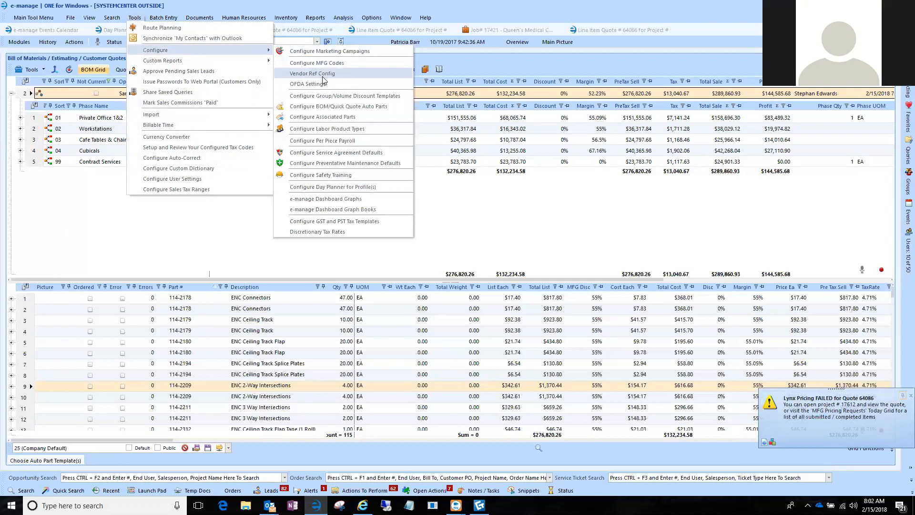
pyautogui.click(328, 76)
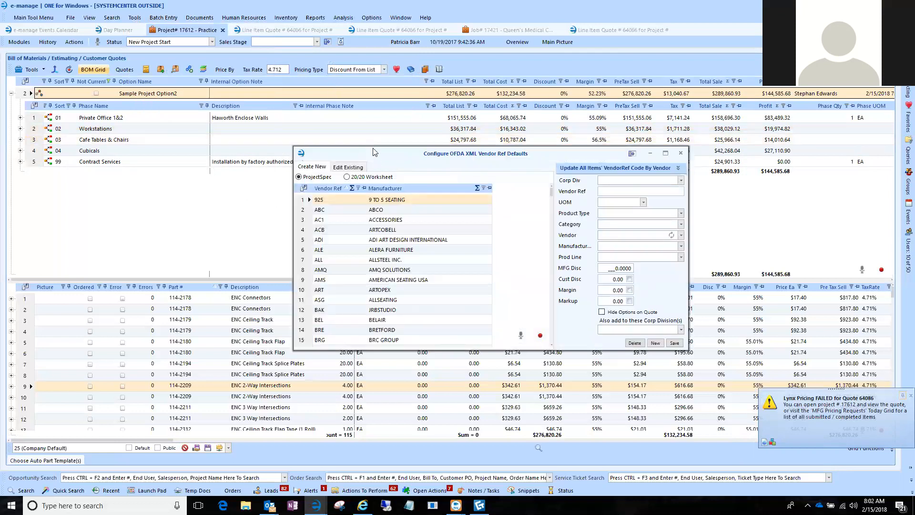
pyautogui.moveTo(373, 152); pyautogui.dragTo(298, 66)
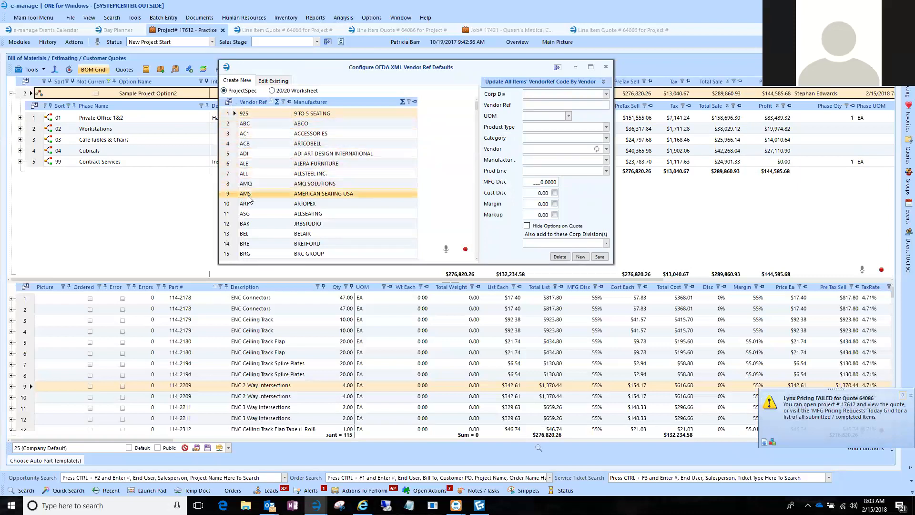
pyautogui.scroll(-9, 248, 198)
pyautogui.scroll(-10, 248, 199)
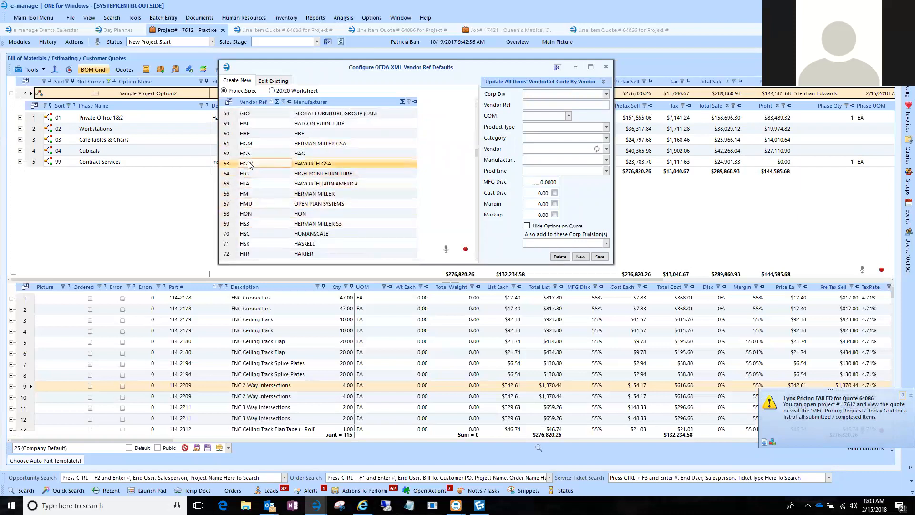
pyautogui.click(232, 134)
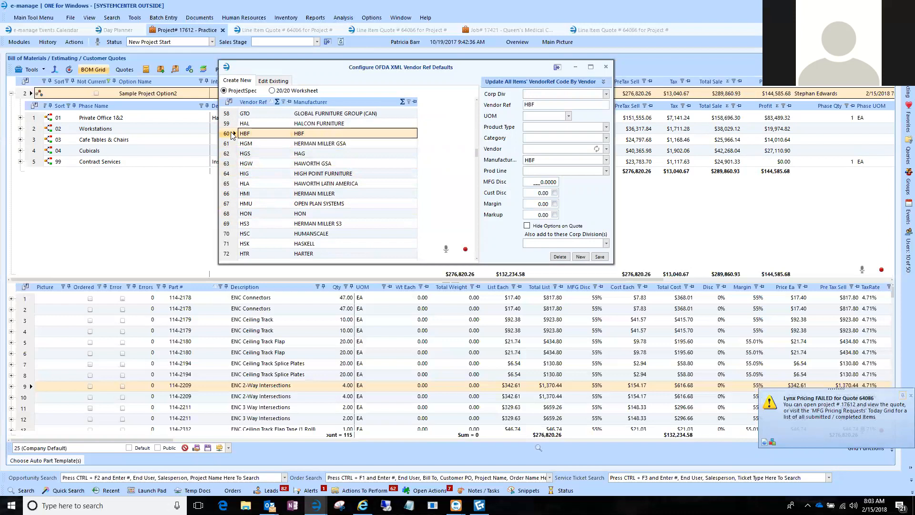
# Fill in HBF's vendor ref defaults with corporate division The Systemcenter, Inc. and unit of measure EA.
pyautogui.click(607, 94)
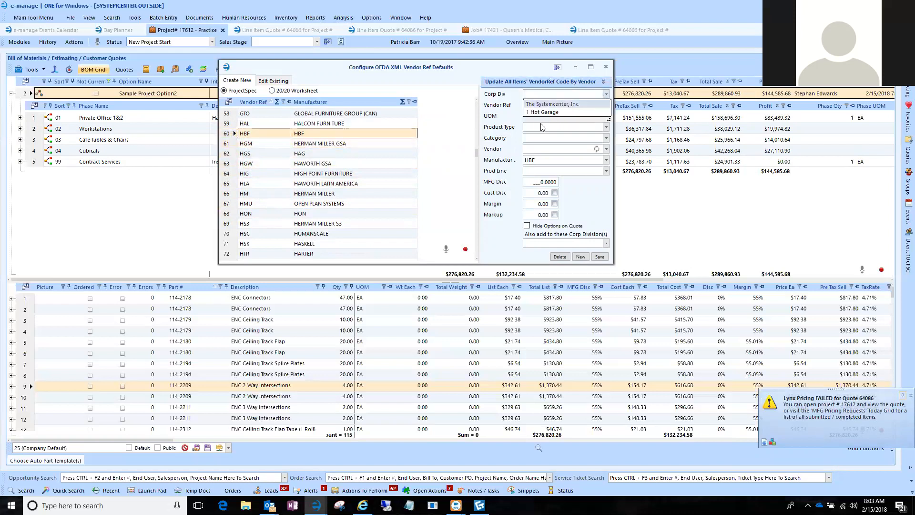
pyautogui.click(544, 102)
pyautogui.click(569, 116)
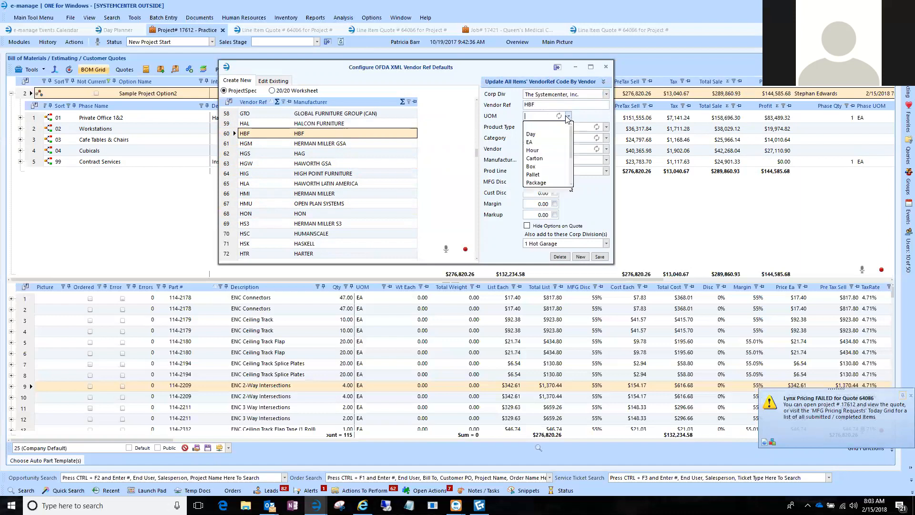
pyautogui.click(544, 143)
pyautogui.click(546, 127)
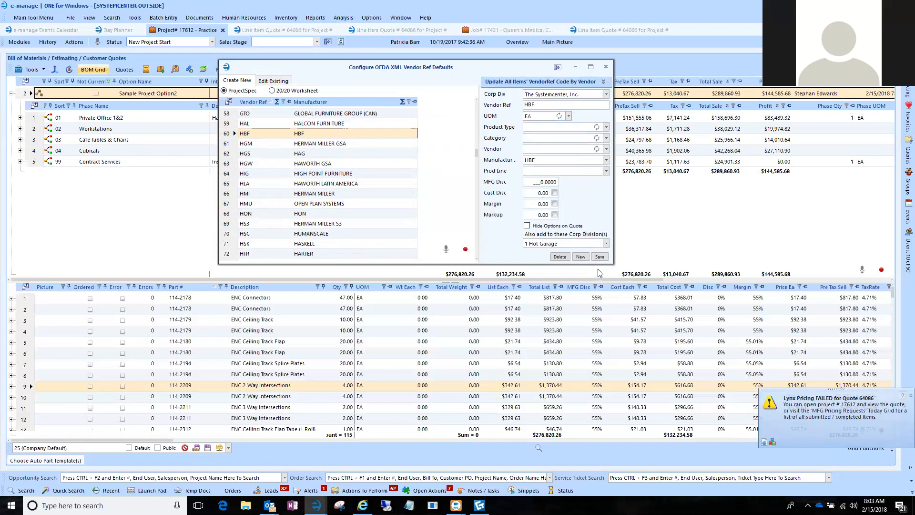
pyautogui.click(260, 137)
# Open the MFG codes configuration for one-click parts importing and expand the Haworth, Inc. - Corporate vendor group.
pyautogui.click(135, 18)
pyautogui.moveTo(158, 50)
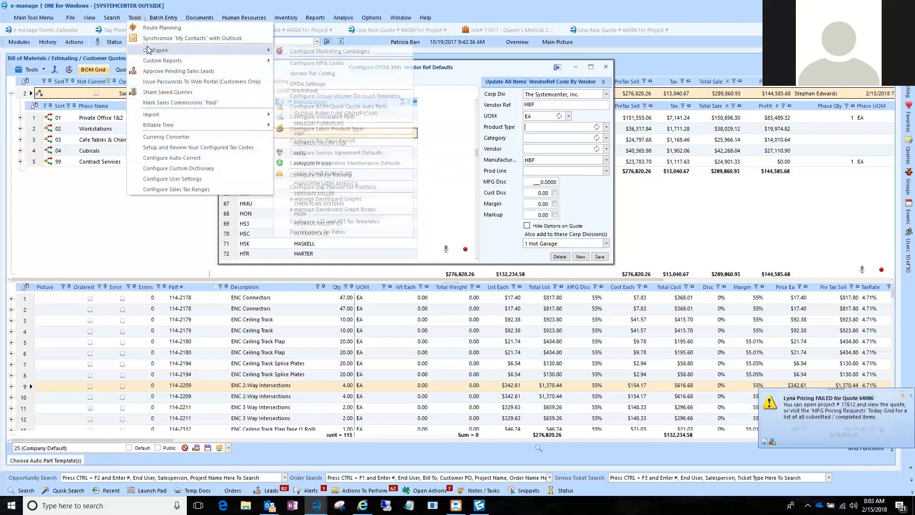
pyautogui.click(317, 63)
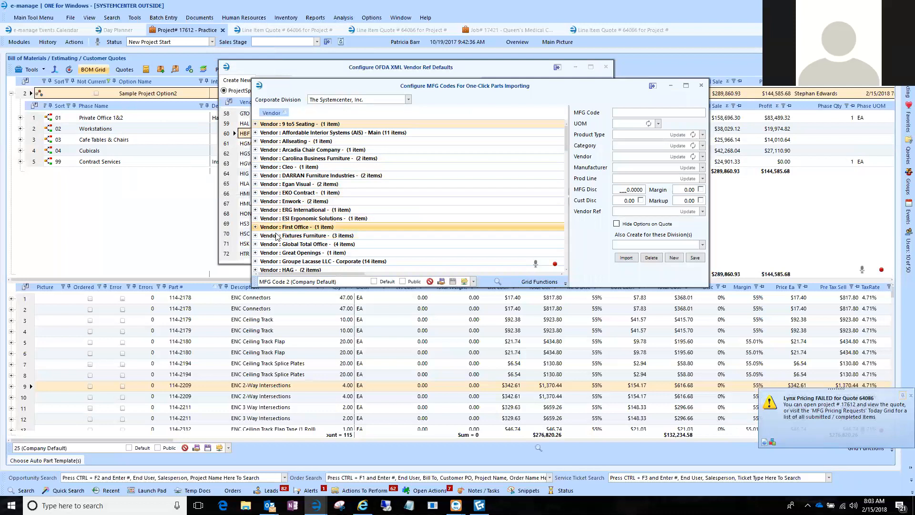
pyautogui.scroll(-4, 277, 236)
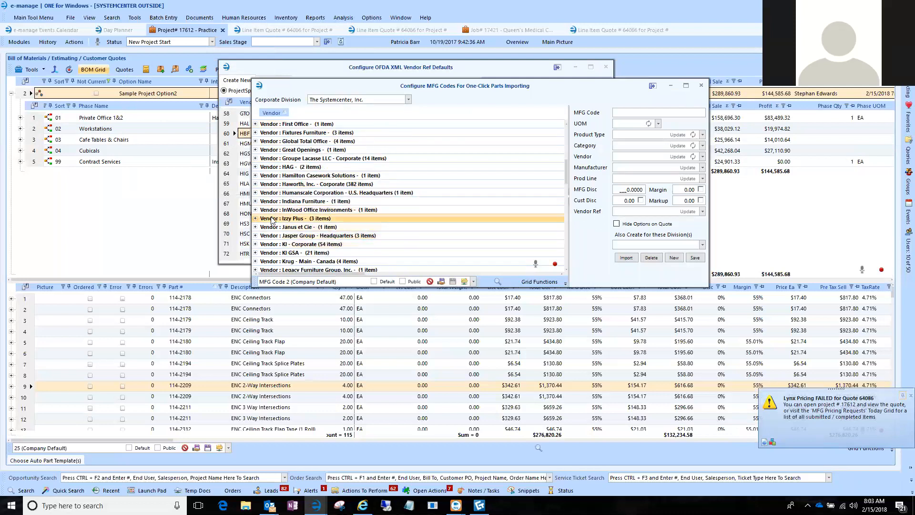
pyautogui.click(256, 185)
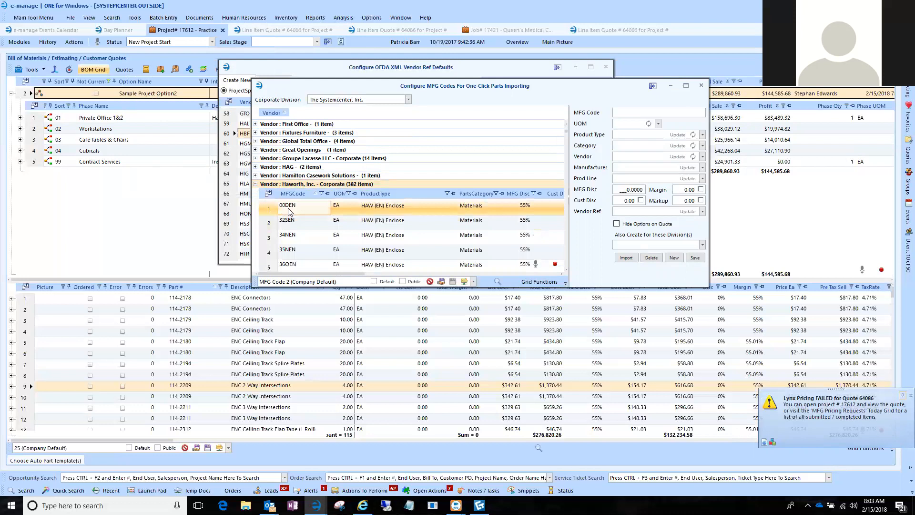
# Check the default settings of Haworth MFG codes GSVVY and GPATA, and close the MFG codes configuration.
pyautogui.scroll(-3, 268, 243)
pyautogui.scroll(-9, 267, 243)
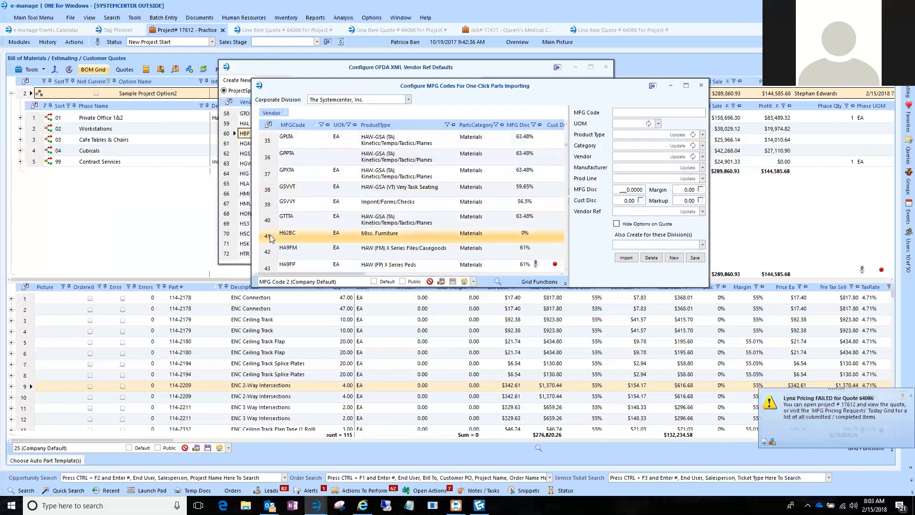
pyautogui.click(287, 206)
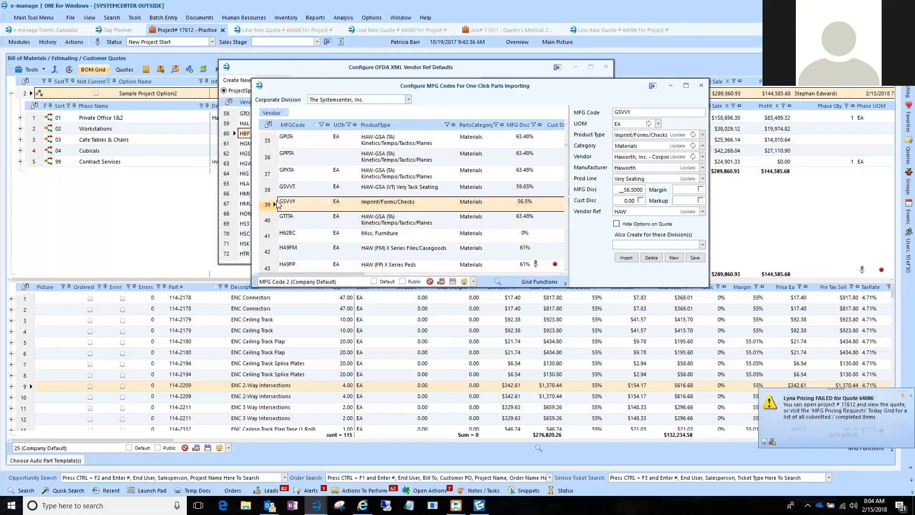
pyautogui.scroll(2, 274, 198)
pyautogui.click(270, 196)
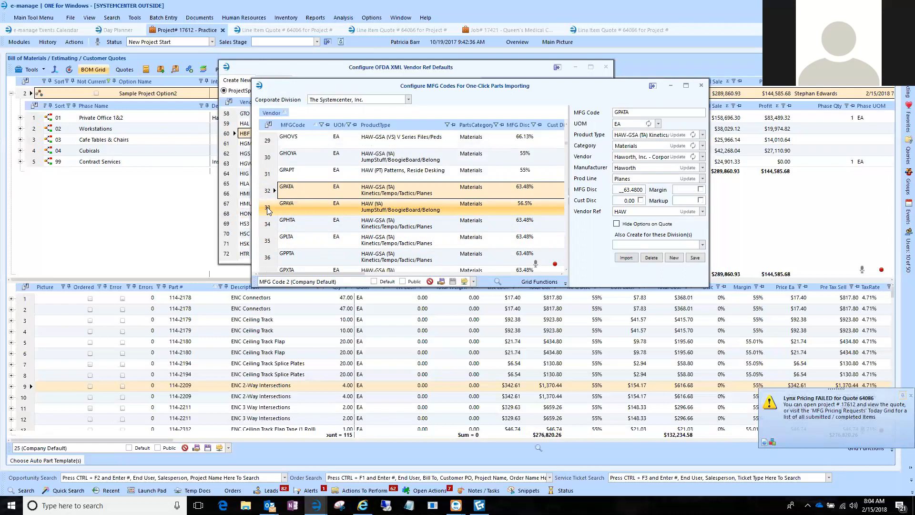
pyautogui.click(288, 188)
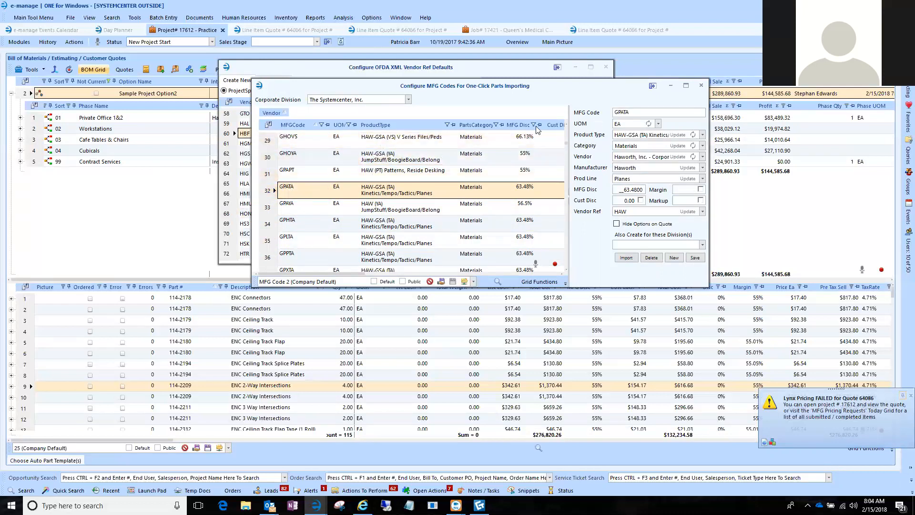
pyautogui.click(702, 85)
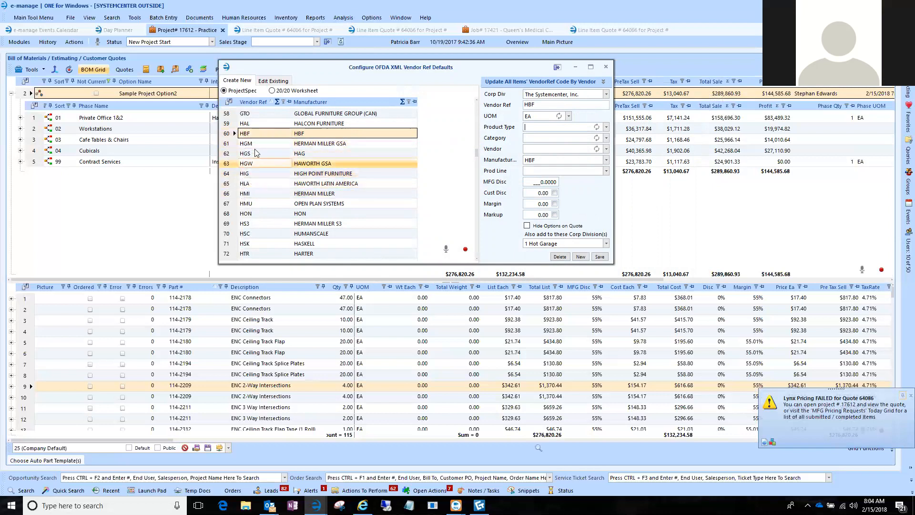
# Review the existing vendor ref defaults and the list for creating new ones, and close the configuration without saving.
pyautogui.click(273, 80)
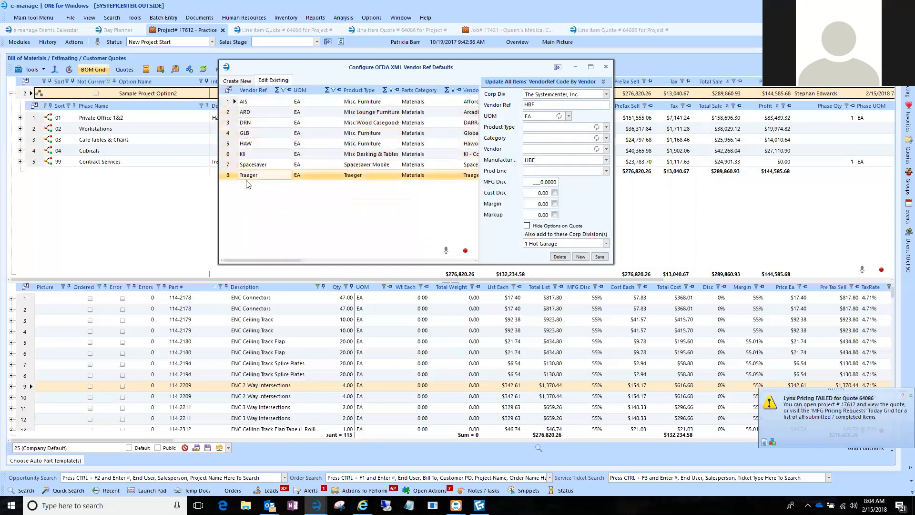
pyautogui.click(238, 81)
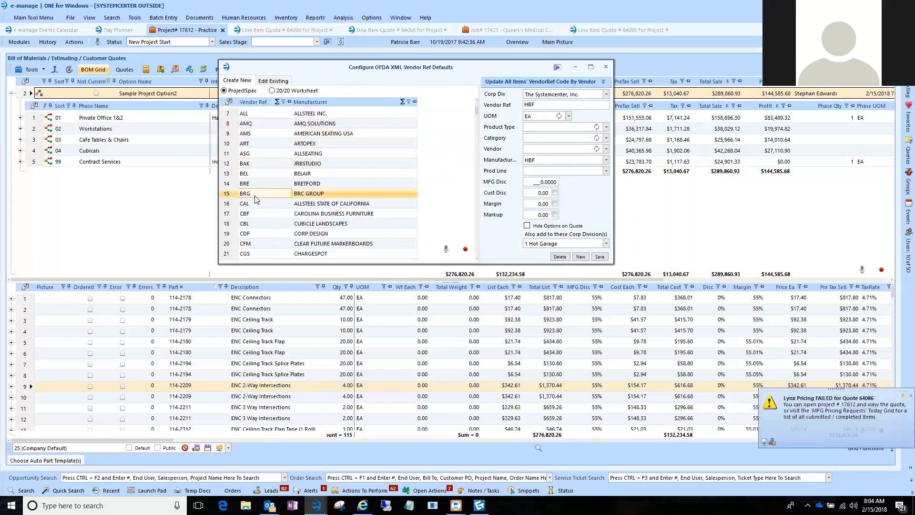
pyautogui.scroll(2, 250, 200)
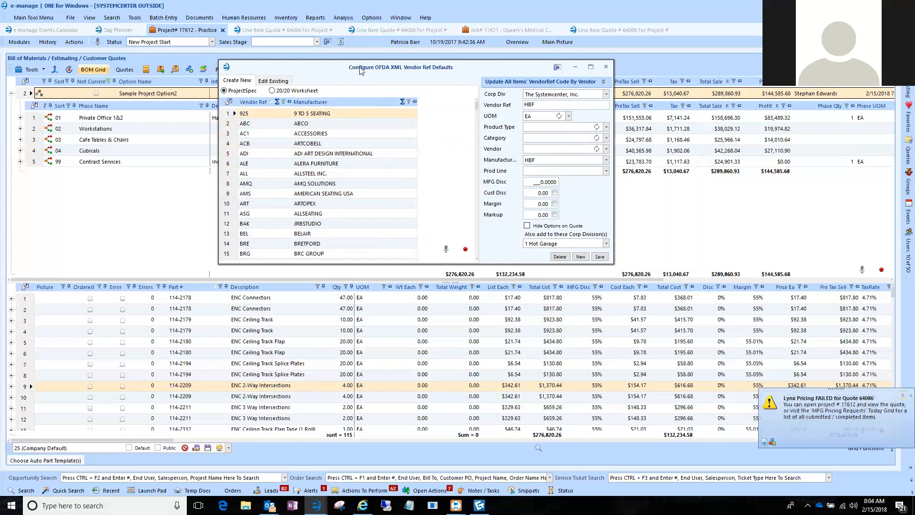
pyautogui.moveTo(362, 68); pyautogui.dragTo(363, 67)
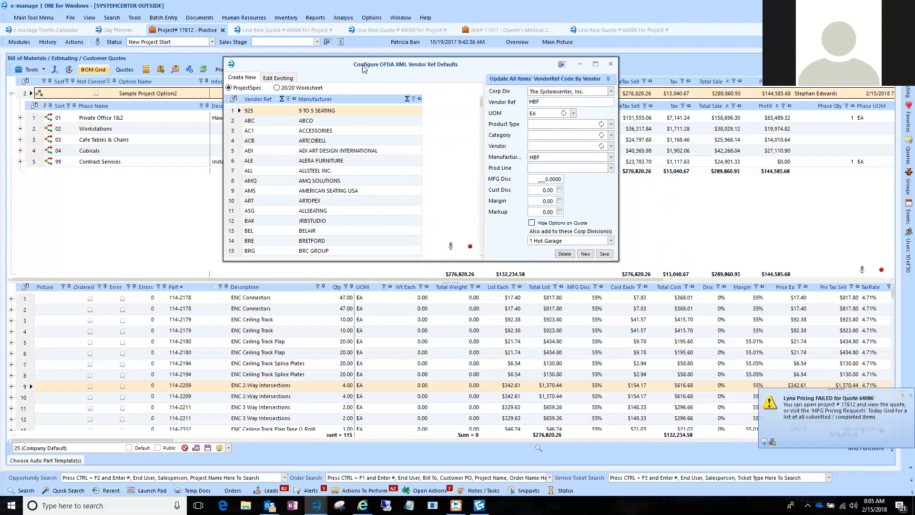
pyautogui.click(611, 64)
pyautogui.click(297, 141)
pyautogui.click(123, 140)
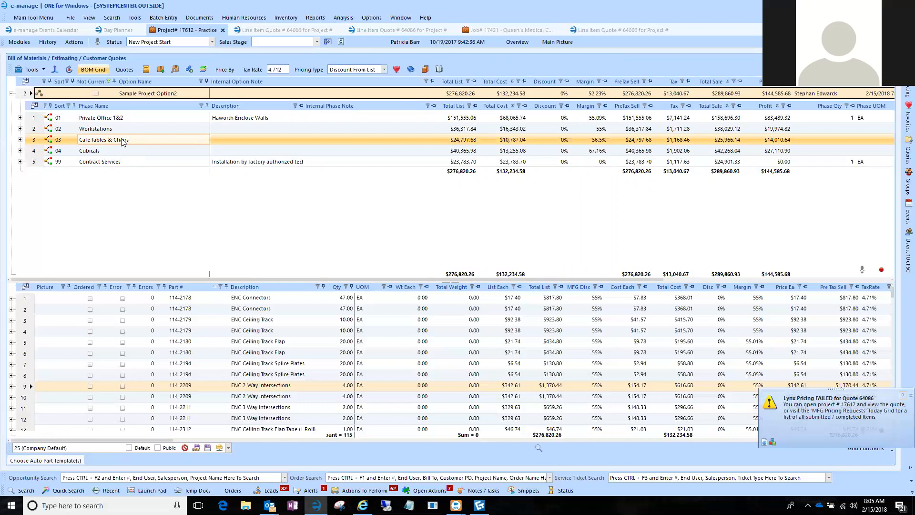
# Search company locations for "ais" and open the Main location record of Affordable Interior Systems (AIS).
pyautogui.click(24, 488)
pyautogui.doubleClick(97, 323)
pyautogui.press('BackSpace')
pyautogui.write('ais')
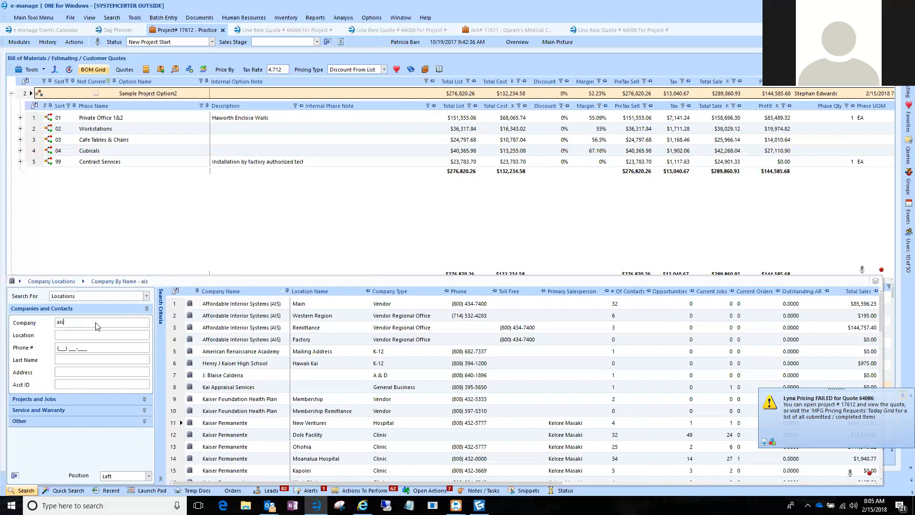
pyautogui.click(168, 305)
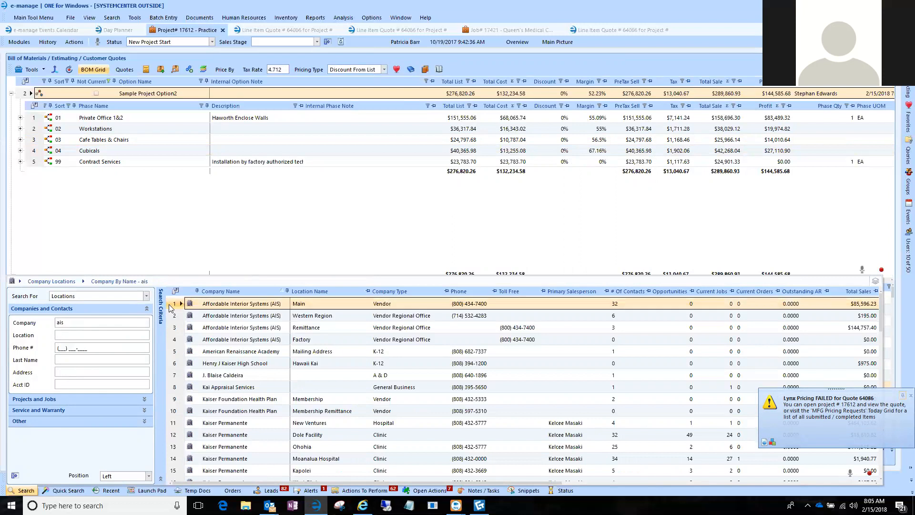
pyautogui.doubleClick(179, 300)
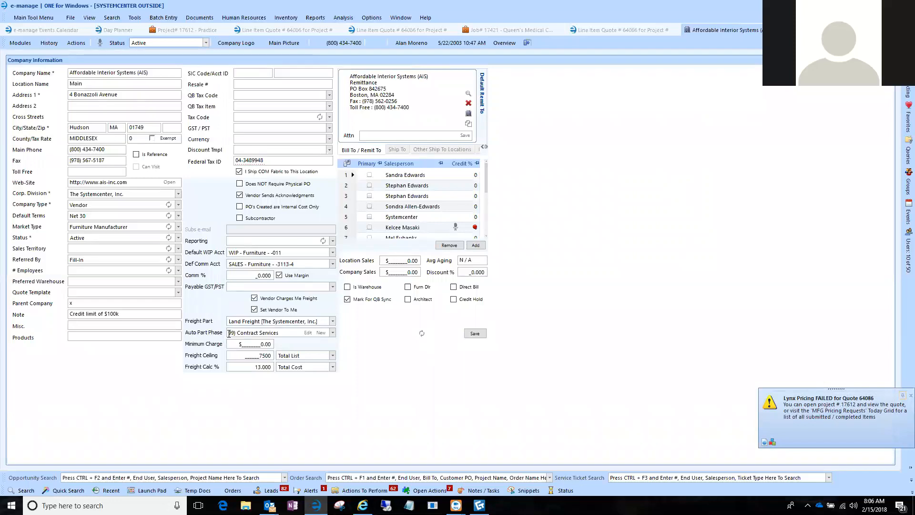
# Examine the AIS vendor record's auto part phase, minimum charge and freight ceiling settings.
pyautogui.moveTo(229, 333); pyautogui.dragTo(280, 333)
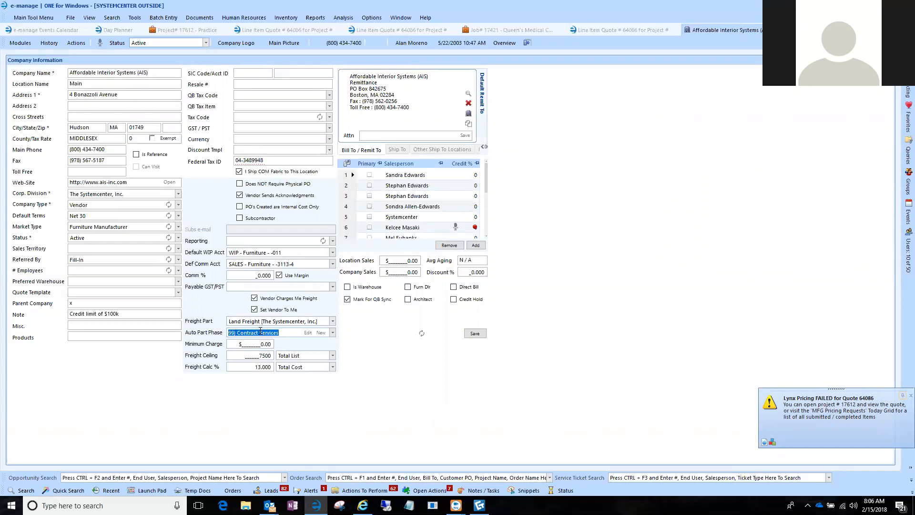
pyautogui.click(266, 344)
pyautogui.moveTo(251, 344); pyautogui.dragTo(272, 344)
pyautogui.click(251, 355)
pyautogui.moveTo(241, 355); pyautogui.dragTo(273, 355)
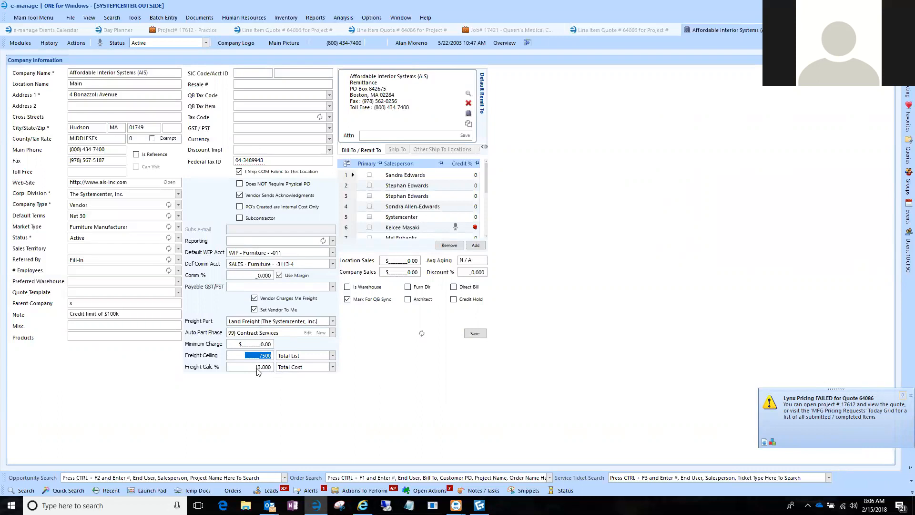
# Return to the Practice project and add a new BOM under Sample Project Option2.
pyautogui.click(191, 32)
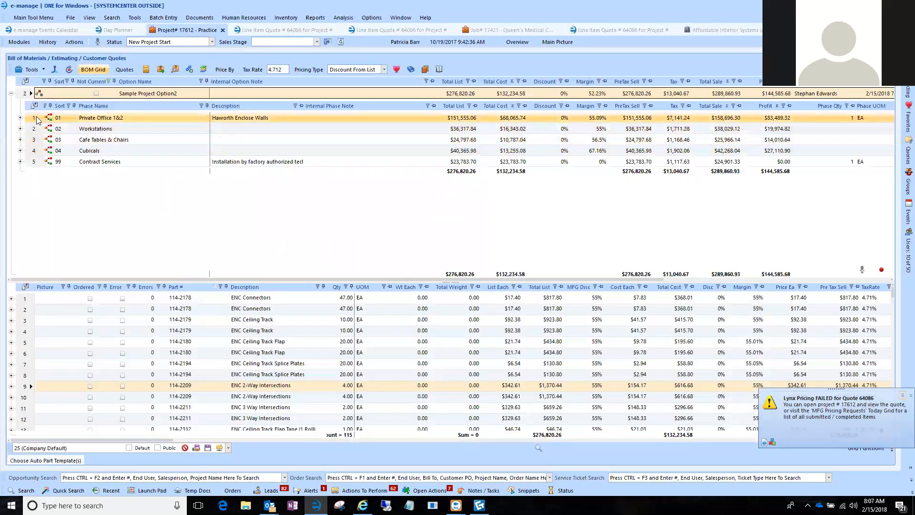
pyautogui.click(38, 119)
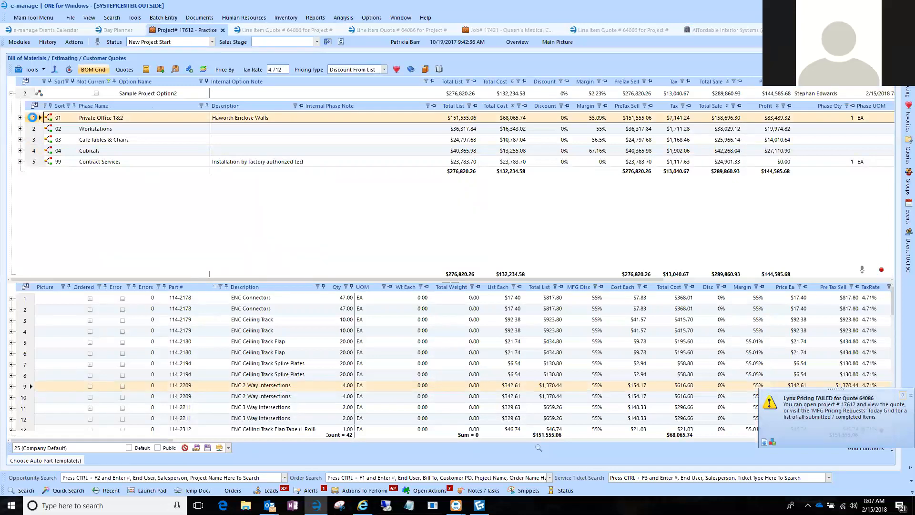
pyautogui.rightClick(34, 120)
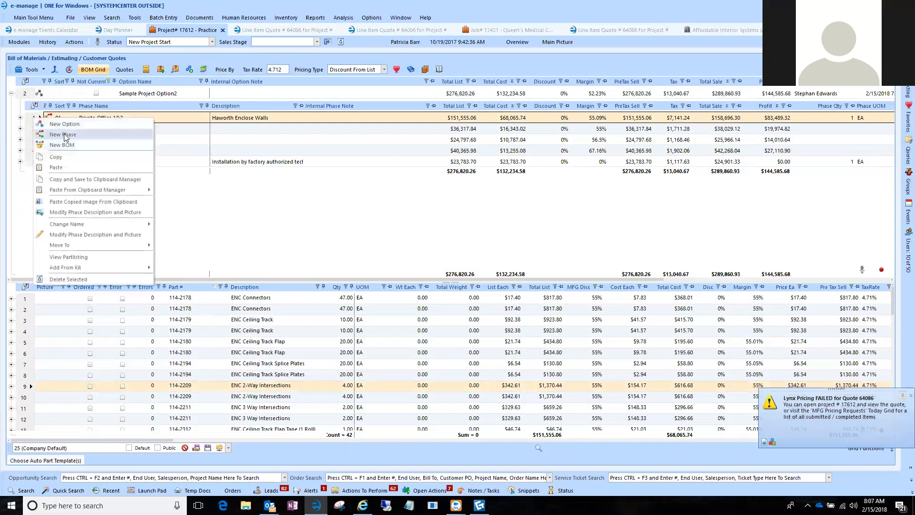
pyautogui.click(66, 146)
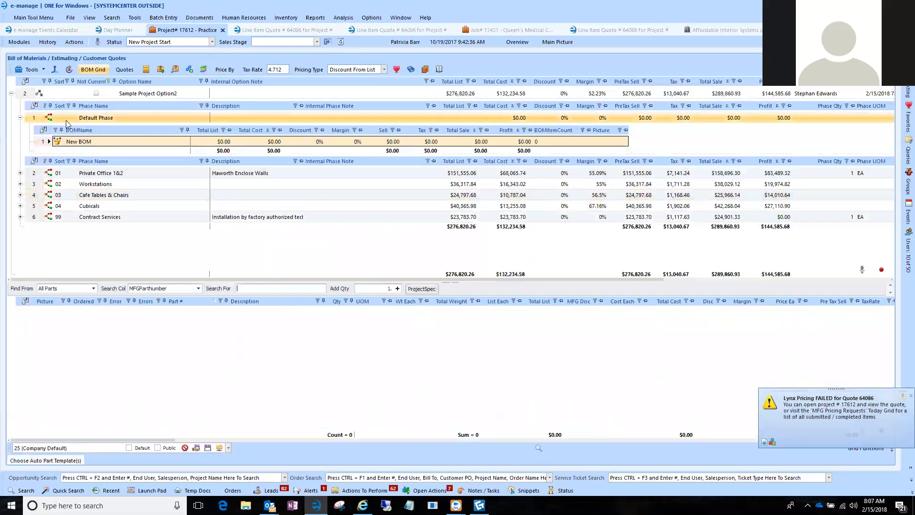
# Give the new default phase sort number 05 and the name Ancillary Items, and select its new BOM.
pyautogui.click(64, 119)
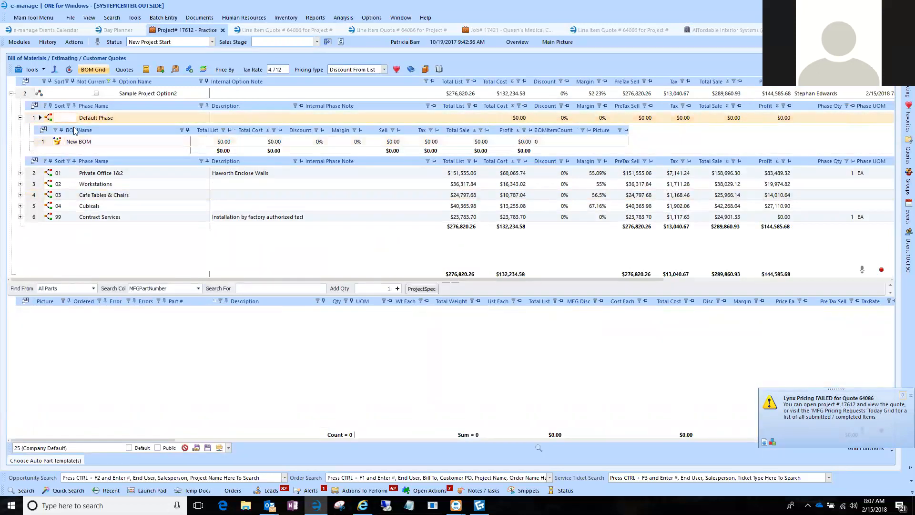
pyautogui.write('05')
pyautogui.press('Tab')
pyautogui.write('A')
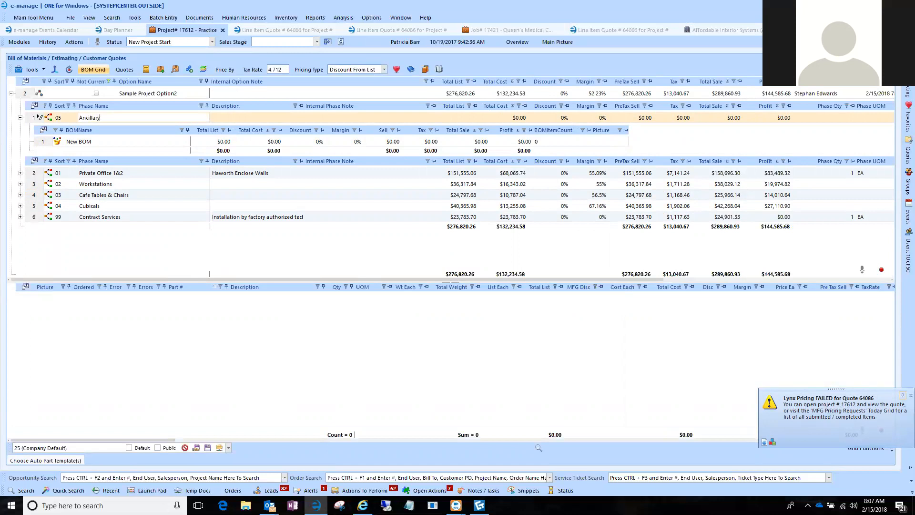
pyautogui.click(79, 142)
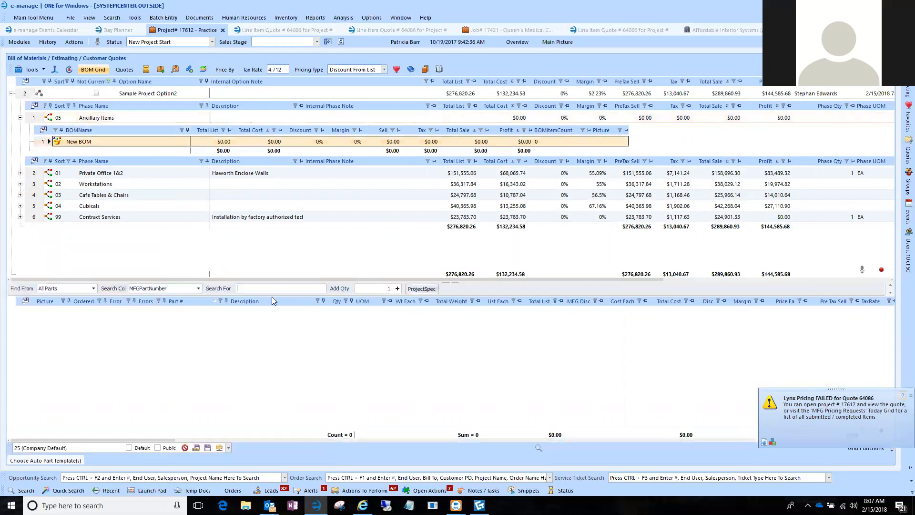
# Search all parts by manufacturer part number for "ais" and examine the MISC-AIS part.
pyautogui.press('Return')
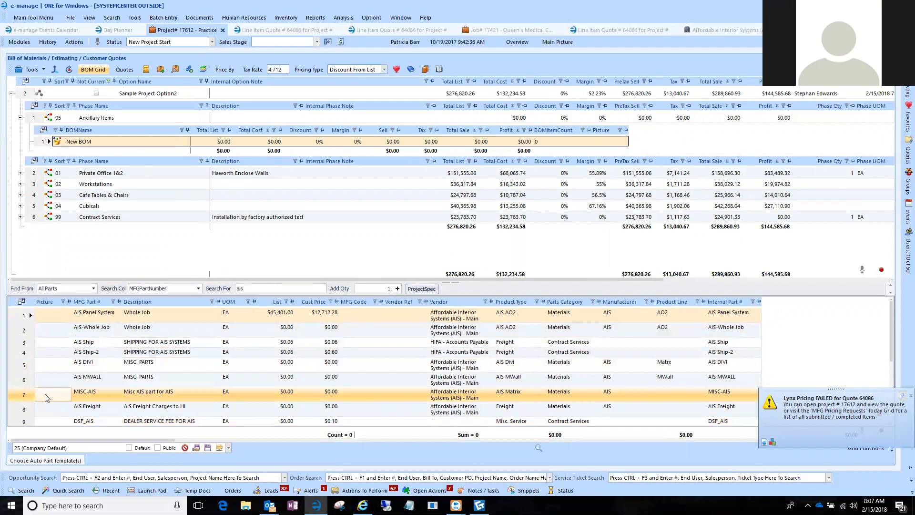
pyautogui.click(47, 397)
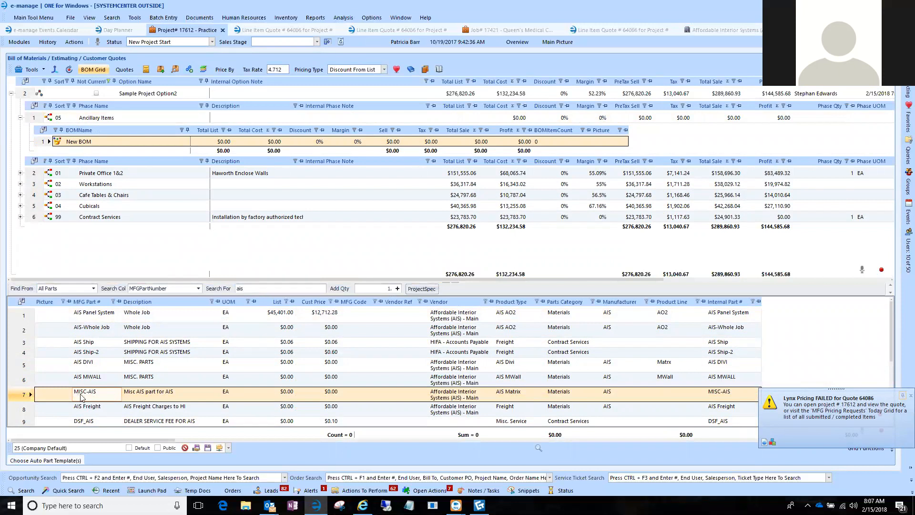
pyautogui.click(155, 400)
pyautogui.click(70, 397)
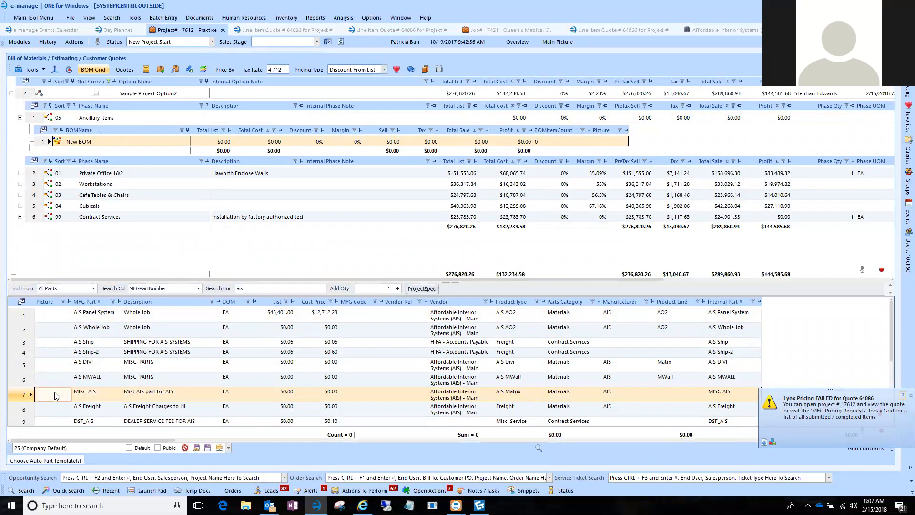
pyautogui.click(77, 399)
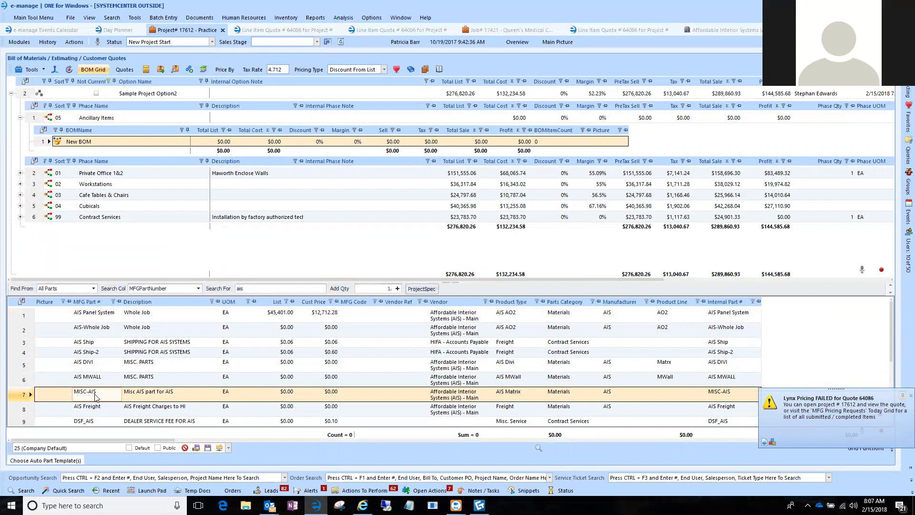
# Search the parts for "misc-" and look through the miscellaneous parts set up for each vendor.
pyautogui.moveTo(259, 288); pyautogui.dragTo(199, 289)
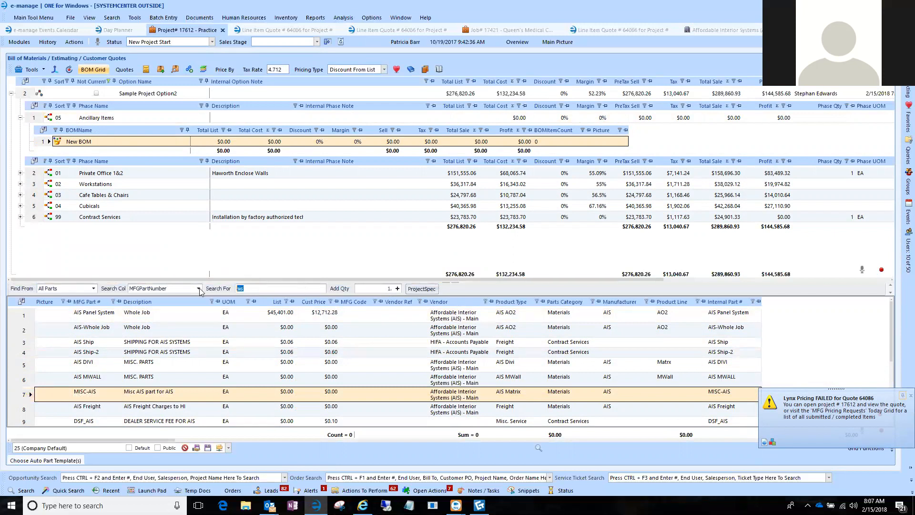
pyautogui.write('misc-')
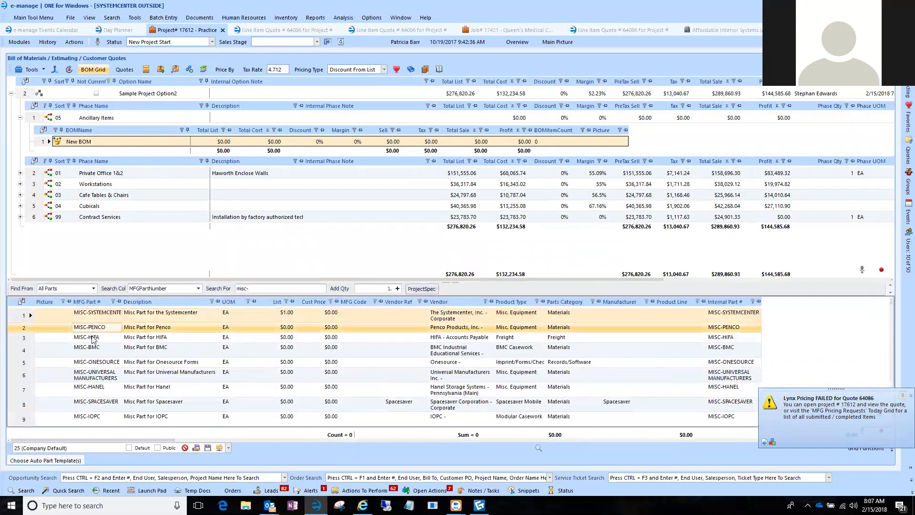
pyautogui.scroll(-7, 93, 338)
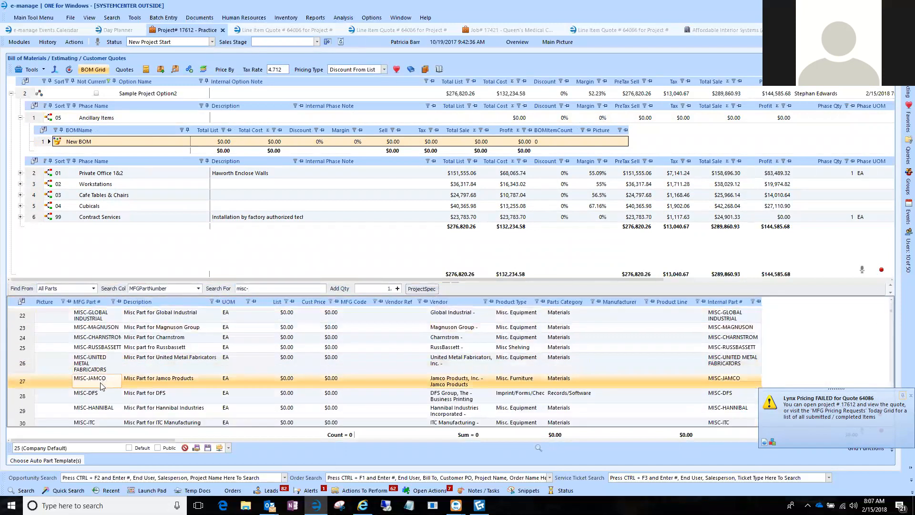
pyautogui.scroll(5, 101, 385)
# Search the parts for "com-" and look through the COM fabric and freight parts.
pyautogui.click(262, 288)
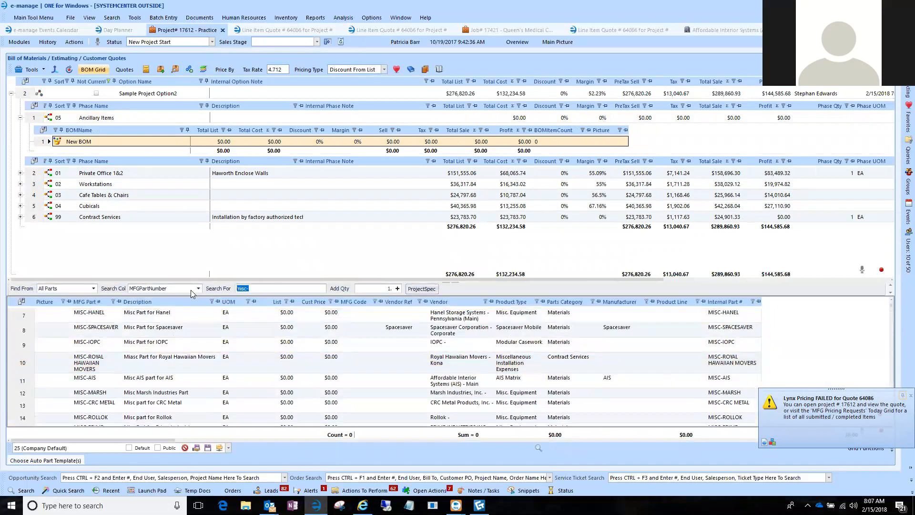
pyautogui.write('com-')
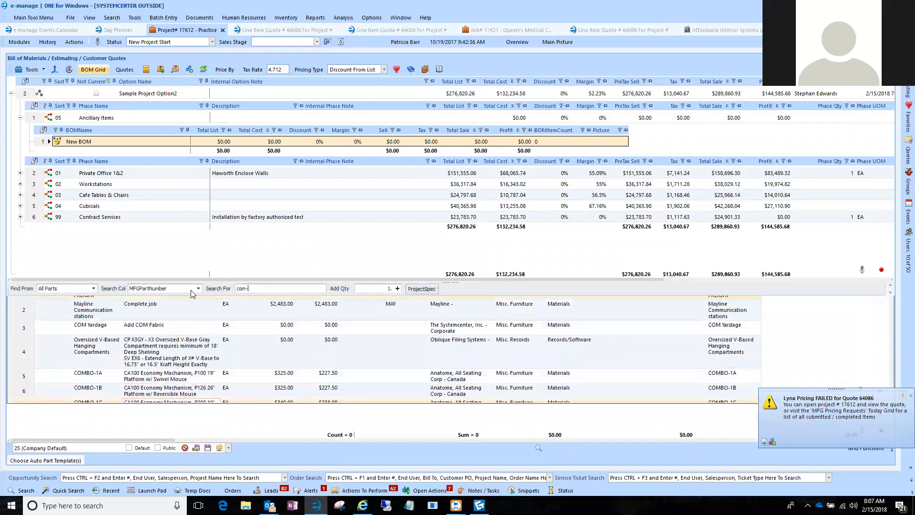
pyautogui.scroll(-5, 117, 380)
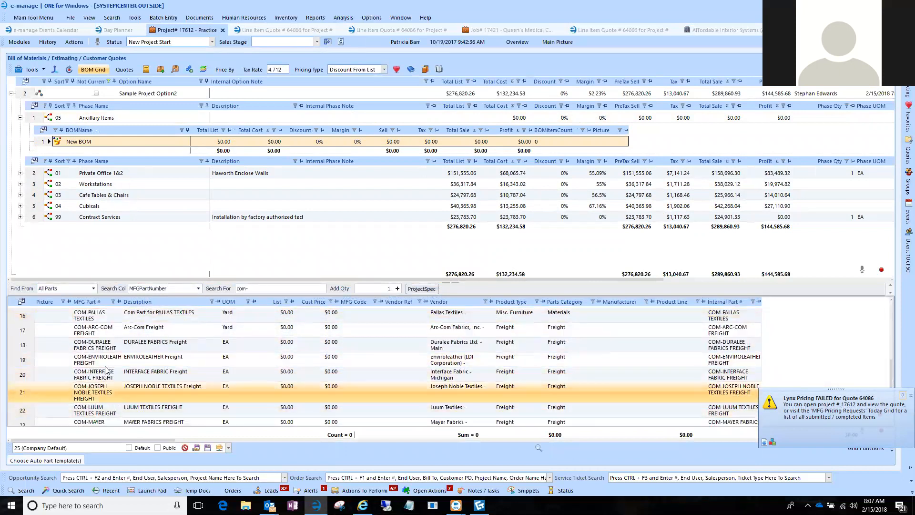
pyautogui.scroll(5, 117, 380)
# Search the parts for "ais" again and add one MISC-AIS part to the Ancillary Items BOM.
pyautogui.moveTo(292, 289); pyautogui.dragTo(216, 290)
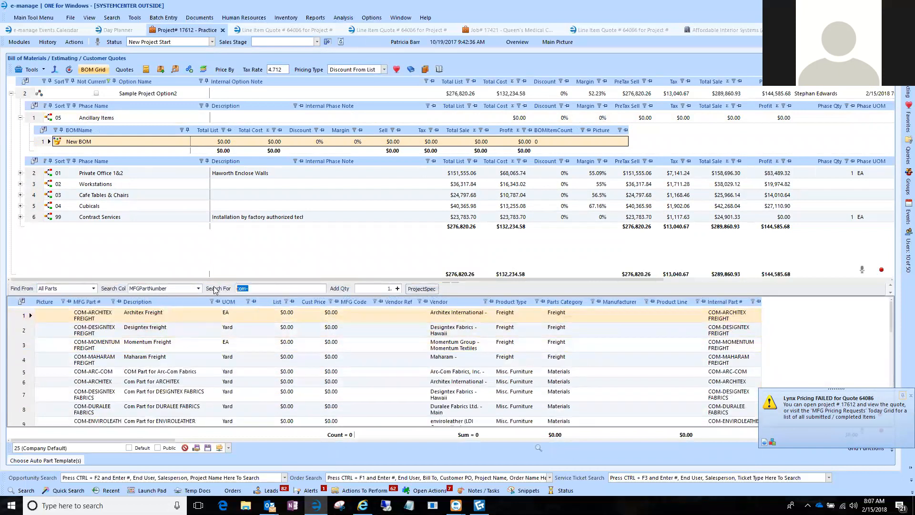
pyautogui.write('ais')
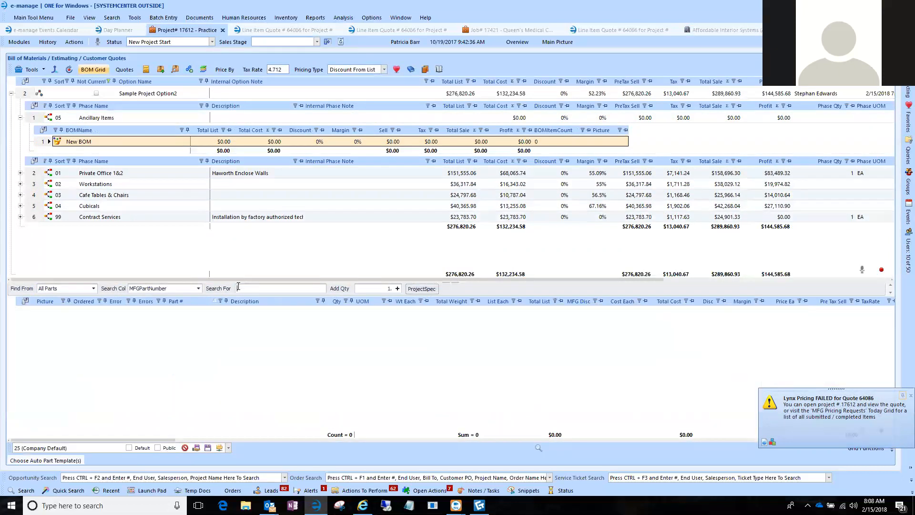
pyautogui.press('Return')
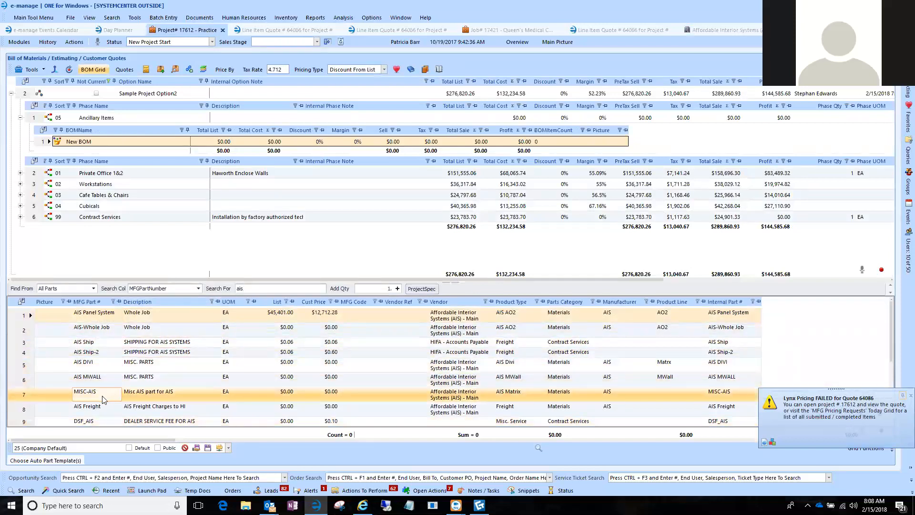
pyautogui.click(27, 395)
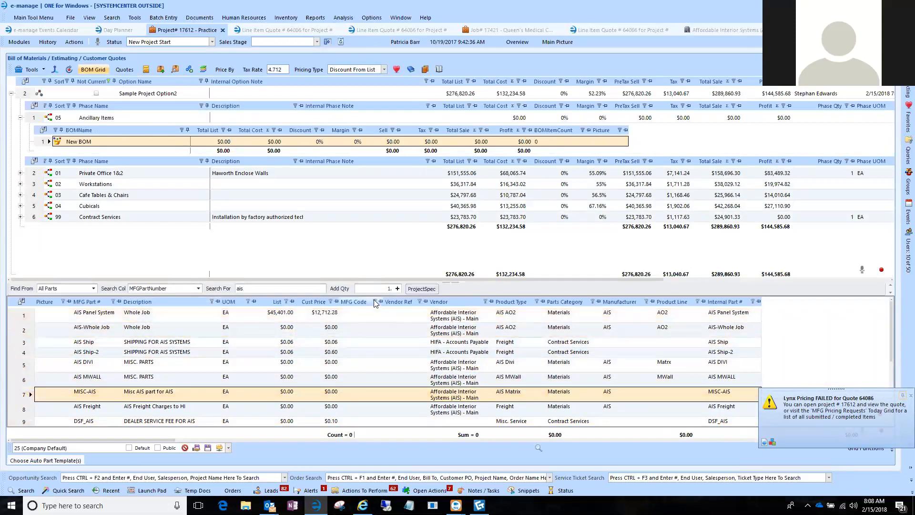
pyautogui.click(398, 289)
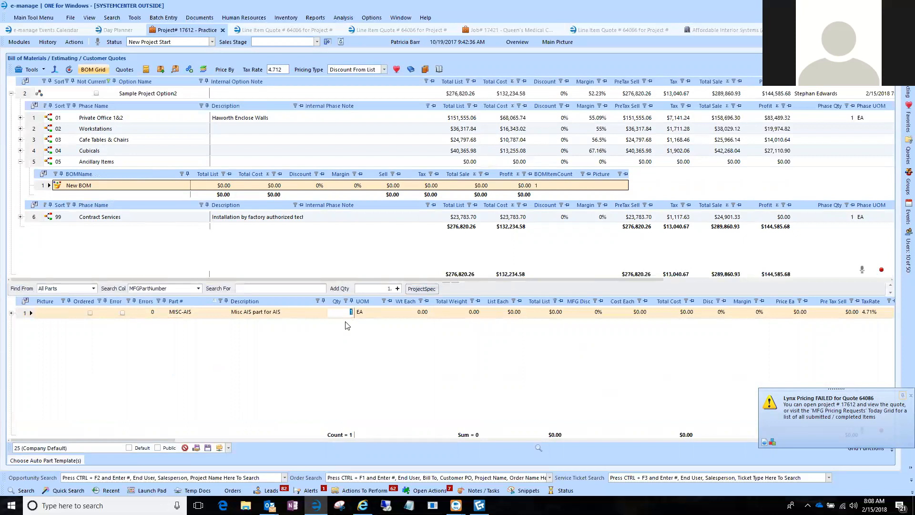
# Set the list price each of the MISC-AIS line to $3,500.
pyautogui.click(370, 316)
pyautogui.press('Tab')
pyautogui.press('Tab')
pyautogui.press('Tab')
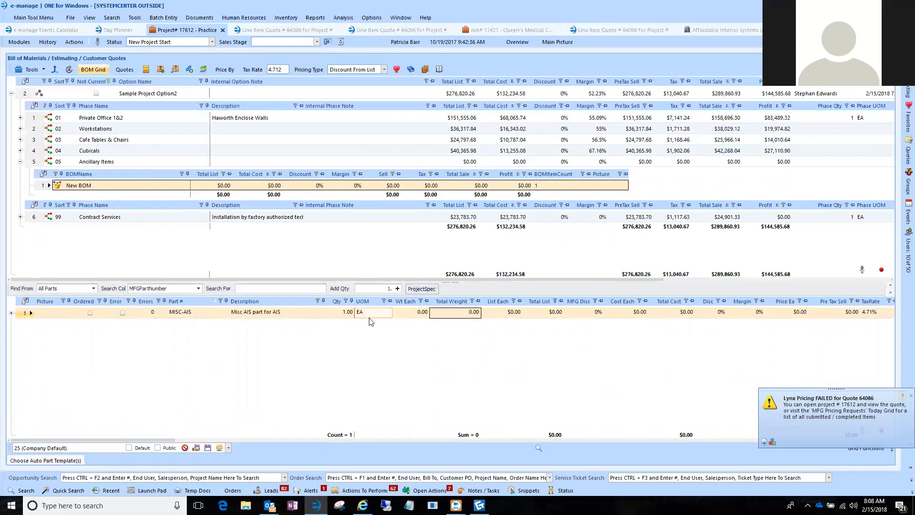
pyautogui.write('3,5')
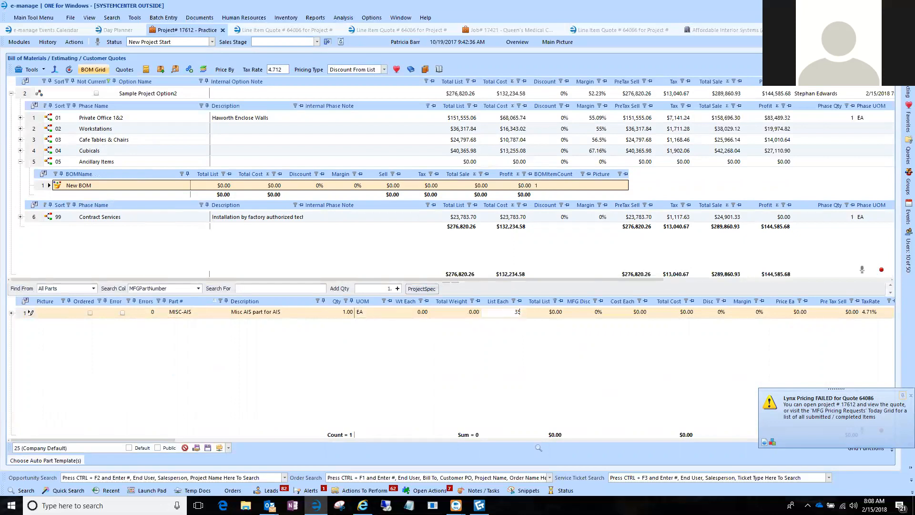
pyautogui.write('00')
pyautogui.press('Tab')
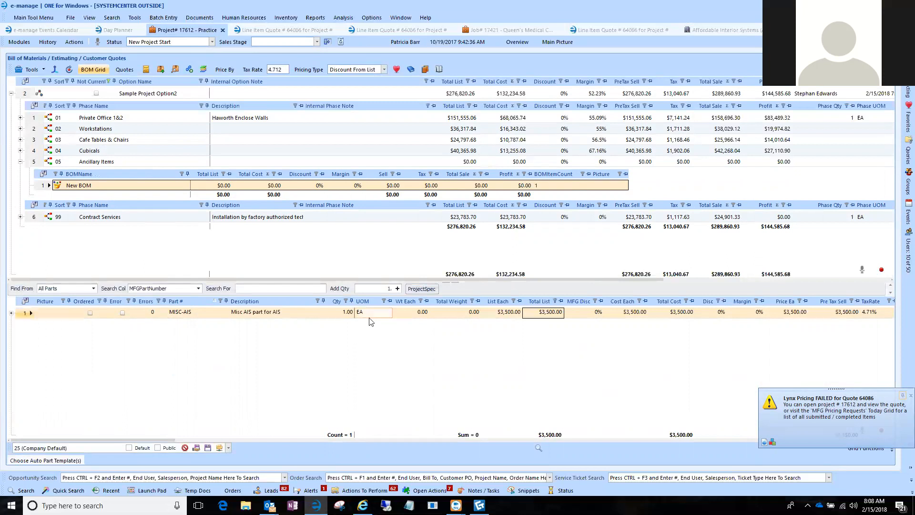
# Enter a chained manufacturer discount of 50/10/5 for the MISC-AIS line.
pyautogui.write('5')
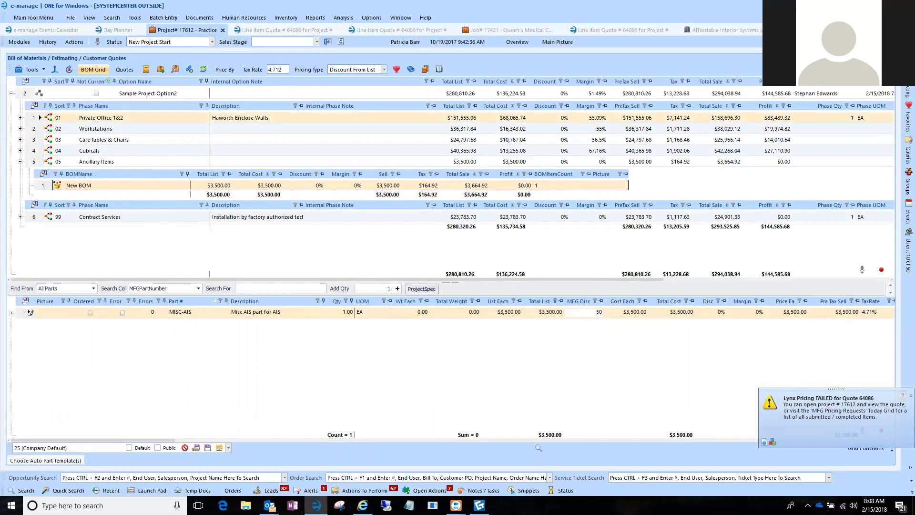
pyautogui.write('0/10')
pyautogui.write(',')
pyautogui.write('5')
pyautogui.press('Tab')
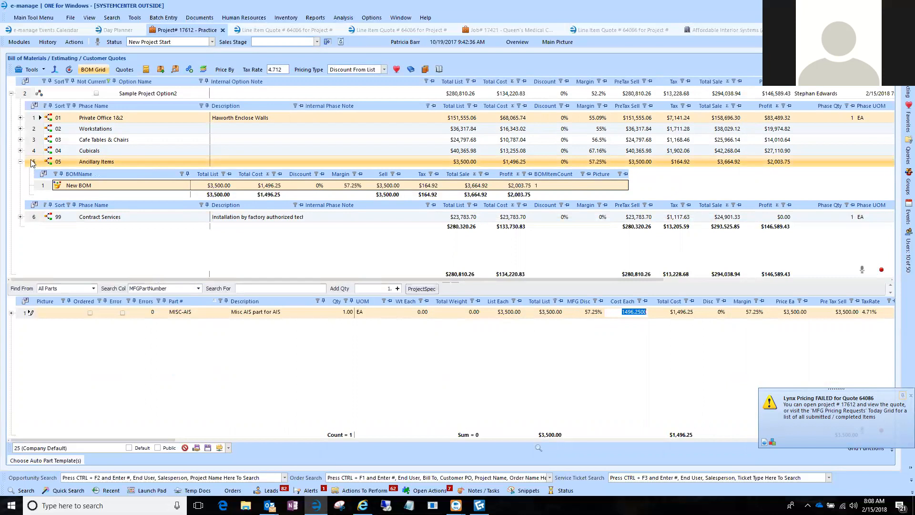
# Examine the auto parts in the Contract Services phase, including the Land Freight line.
pyautogui.click(34, 219)
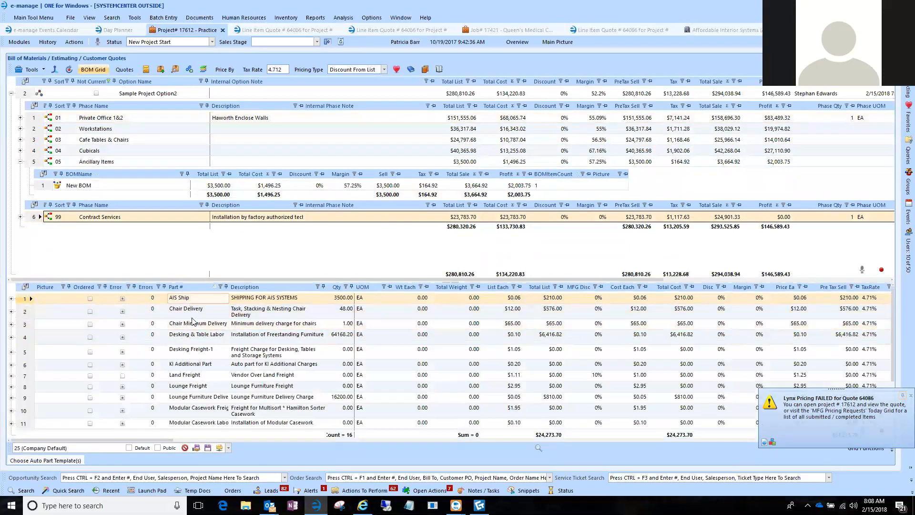
pyautogui.scroll(-2, 196, 334)
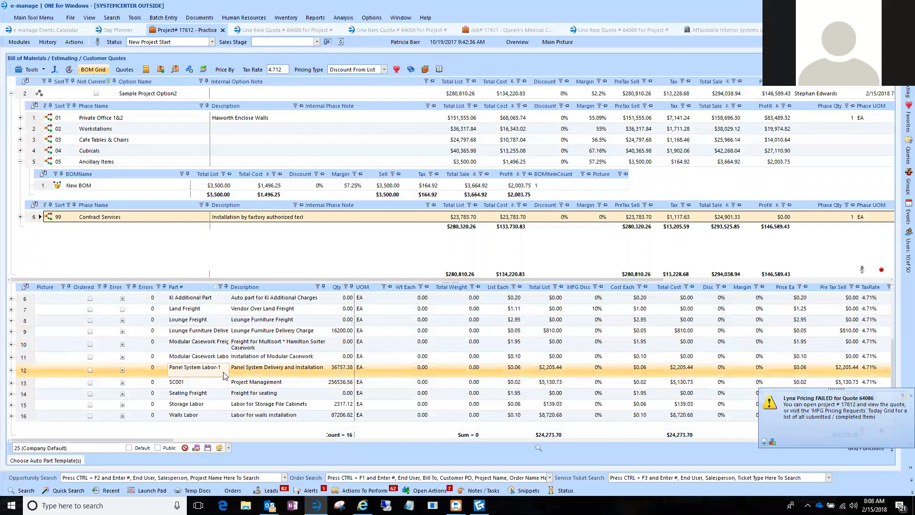
pyautogui.click(110, 312)
pyautogui.click(262, 311)
pyautogui.click(182, 311)
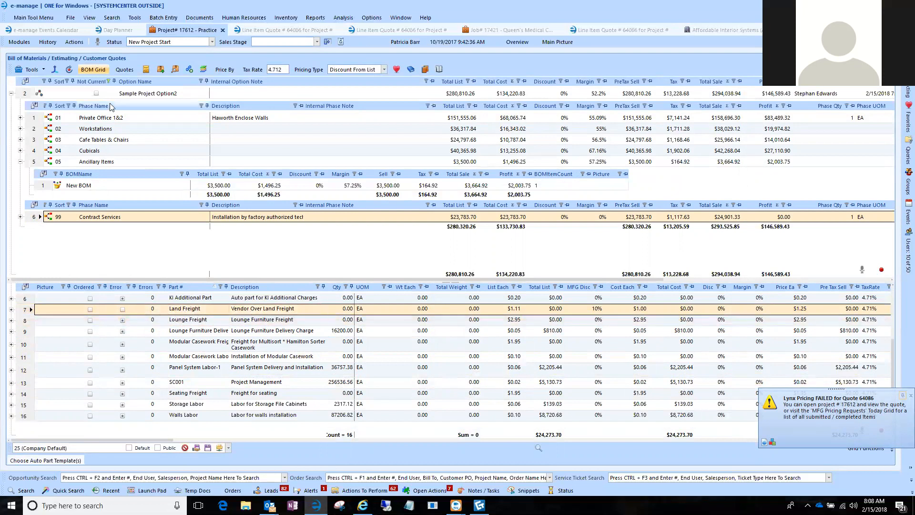
# Refresh the bill of materials, expand Sample Project Option2 again and select the Contract Services phase.
pyautogui.click(69, 70)
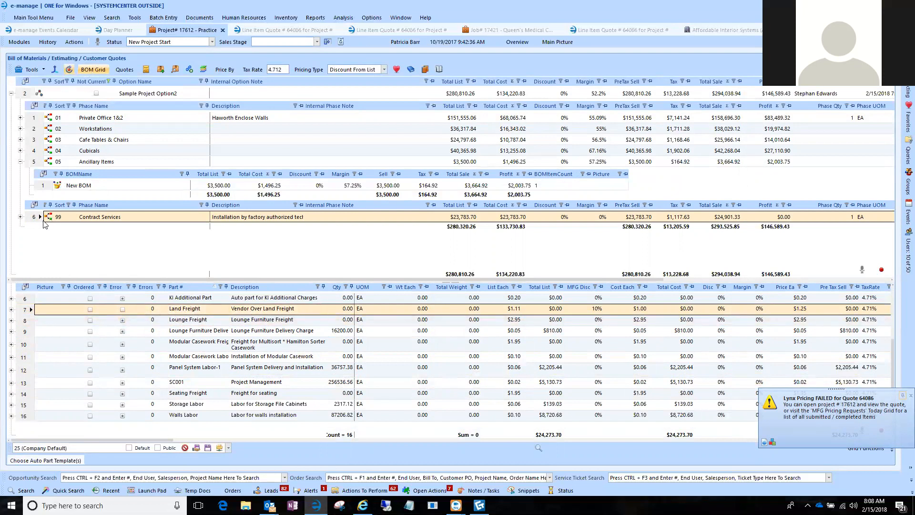
pyautogui.click(11, 93)
pyautogui.click(44, 173)
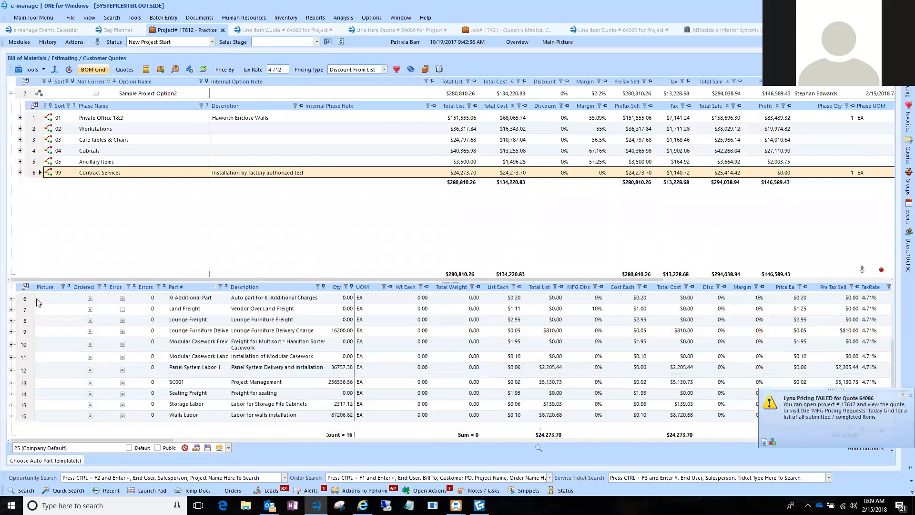